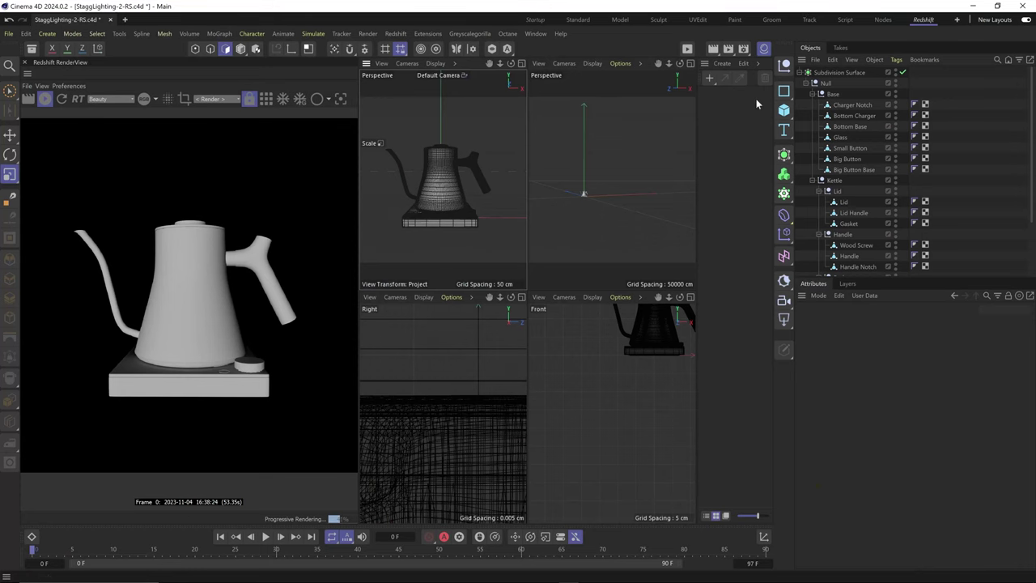
- Add an RS Dome Light, load a painter's studio interior HDRI into it, and rotate the light to reorient the environment
{"action": "left_click", "coordinate": [783, 302]}
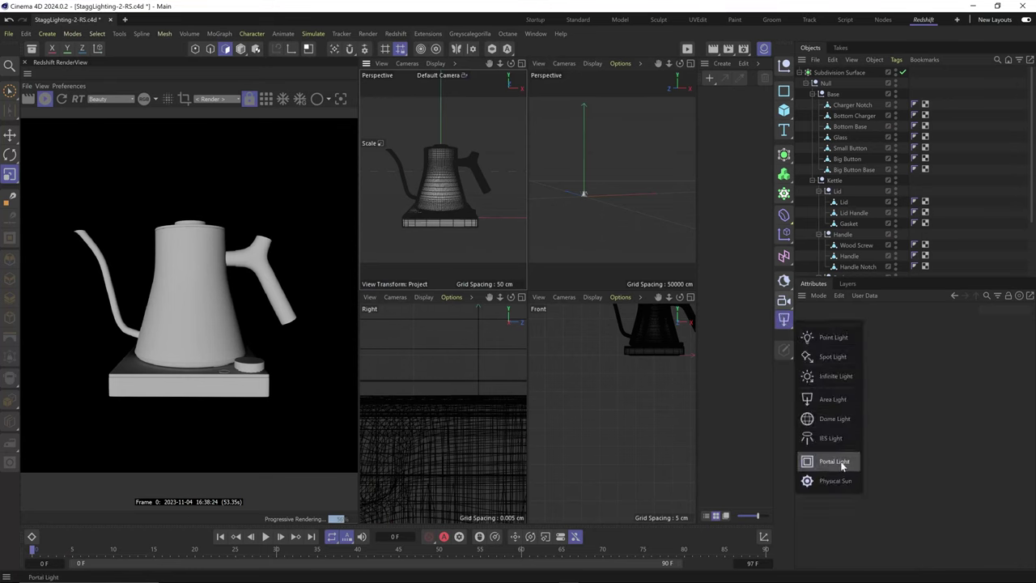
{"action": "left_click", "coordinate": [845, 463]}
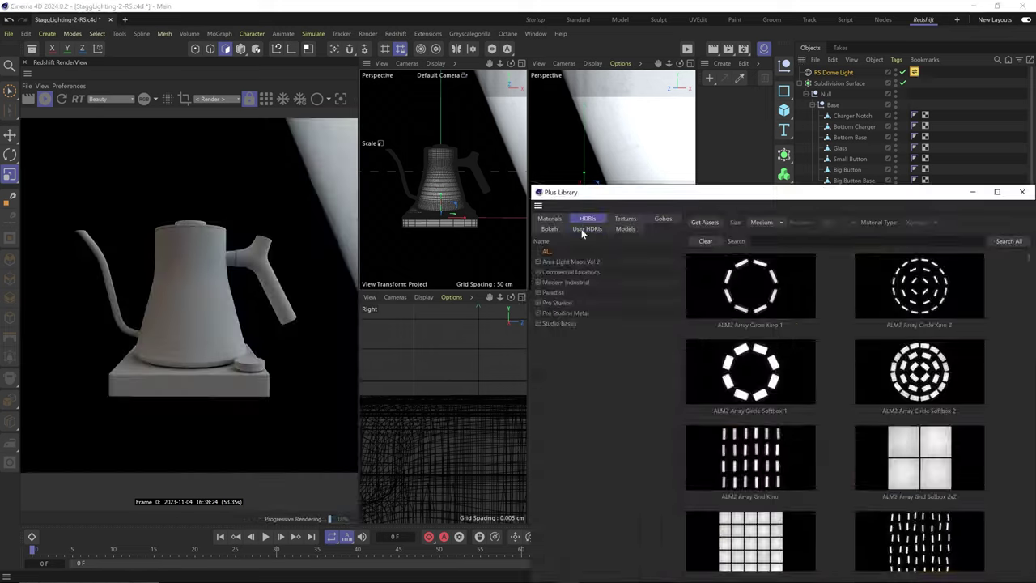
{"action": "left_click", "coordinate": [620, 226]}
{"action": "double_click", "coordinate": [748, 270]}
{"action": "left_click", "coordinate": [1024, 185]}
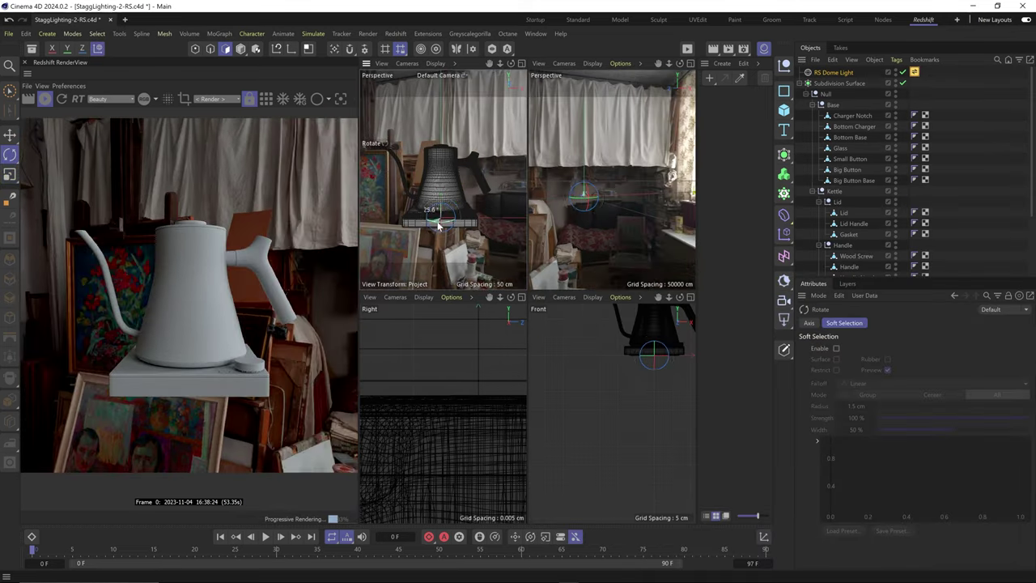
{"action": "key", "text": "r"}
- Add an RS Area Light, move it out to the side of the kettle, and give it a Target tag
{"action": "left_click_drag", "start_coordinate": [567, 161], "coordinate": [684, 175], "text": "alt"}
{"action": "key", "text": "e"}
{"action": "right_click", "coordinate": [831, 73]}
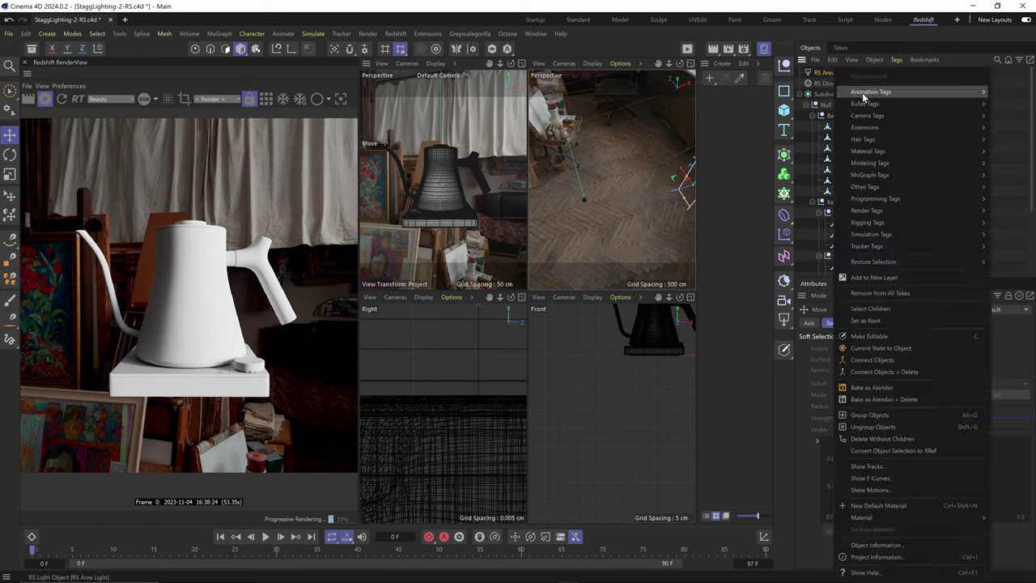
{"action": "left_click", "coordinate": [848, 341]}
- Find the Backdrop node operator by searching for "backdrop" and add it behind the kettle
{"action": "key", "text": "shift+c"}
{"action": "type", "text": "backdrop"}
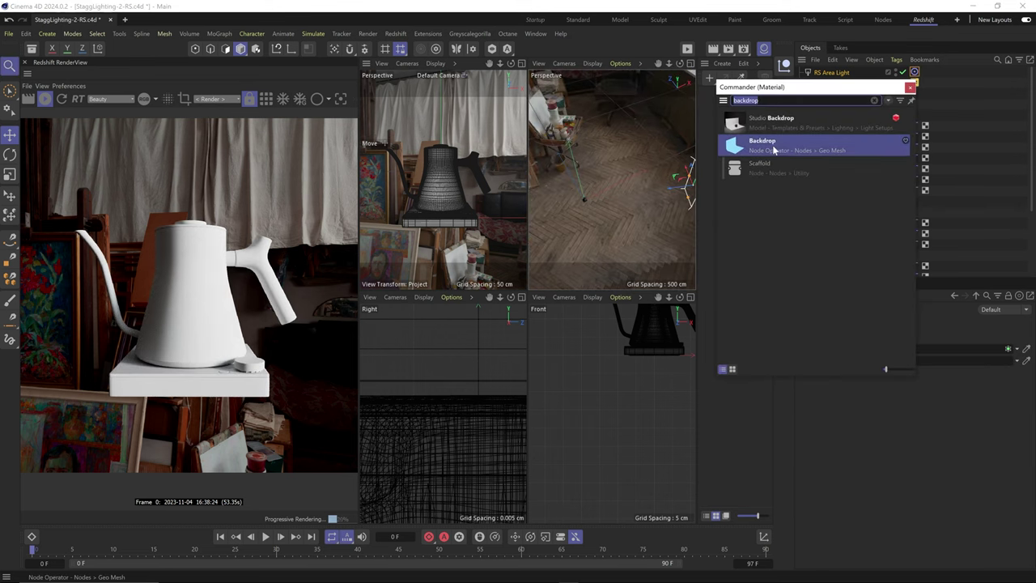
{"action": "left_click", "coordinate": [777, 150]}
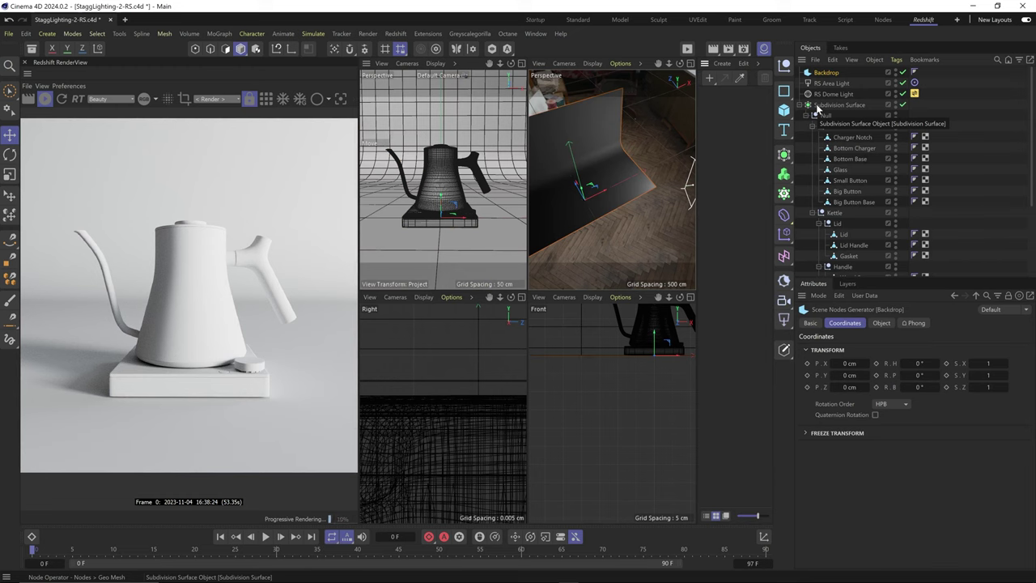
- Create a new material, assign it to the kettle's Null group, and open its node graph
{"action": "double_click", "coordinate": [755, 108]}
{"action": "left_click_drag", "start_coordinate": [835, 116], "coordinate": [836, 116]}
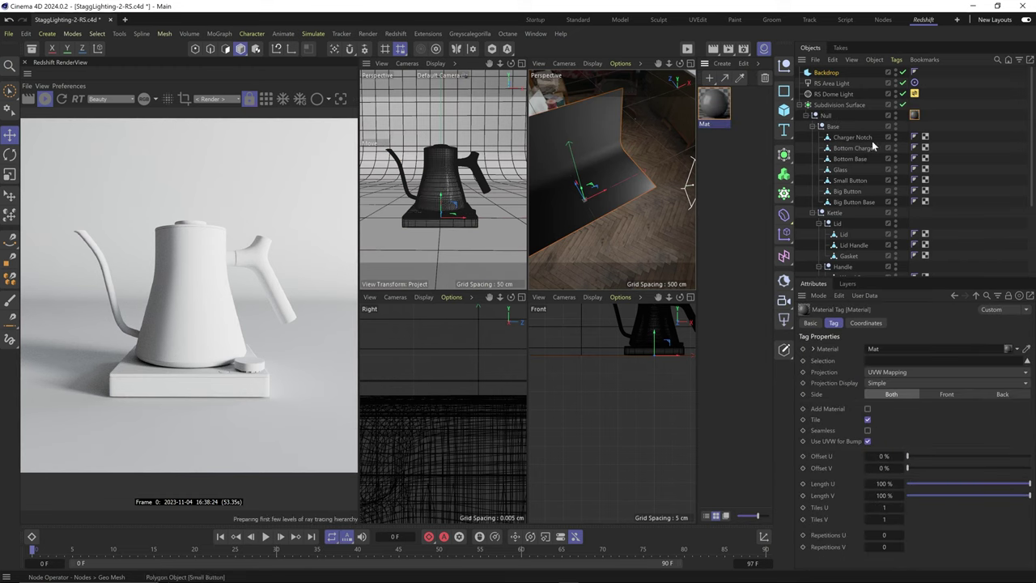
{"action": "double_click", "coordinate": [709, 107]}
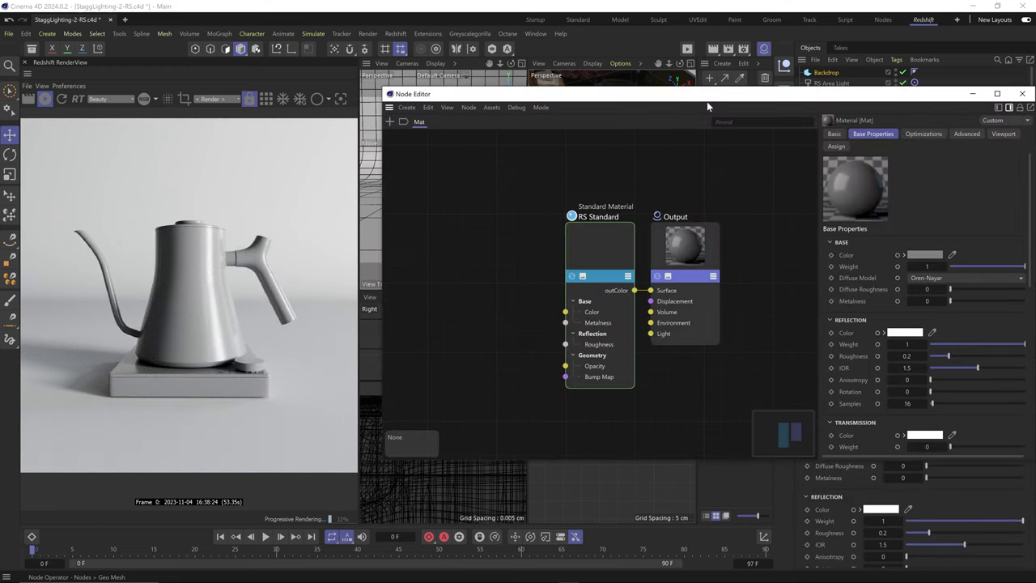
- Change the RS Standard node's base color to a light tan
{"action": "left_click", "coordinate": [599, 284]}
{"action": "left_click", "coordinate": [925, 253]}
{"action": "left_click", "coordinate": [953, 355]}
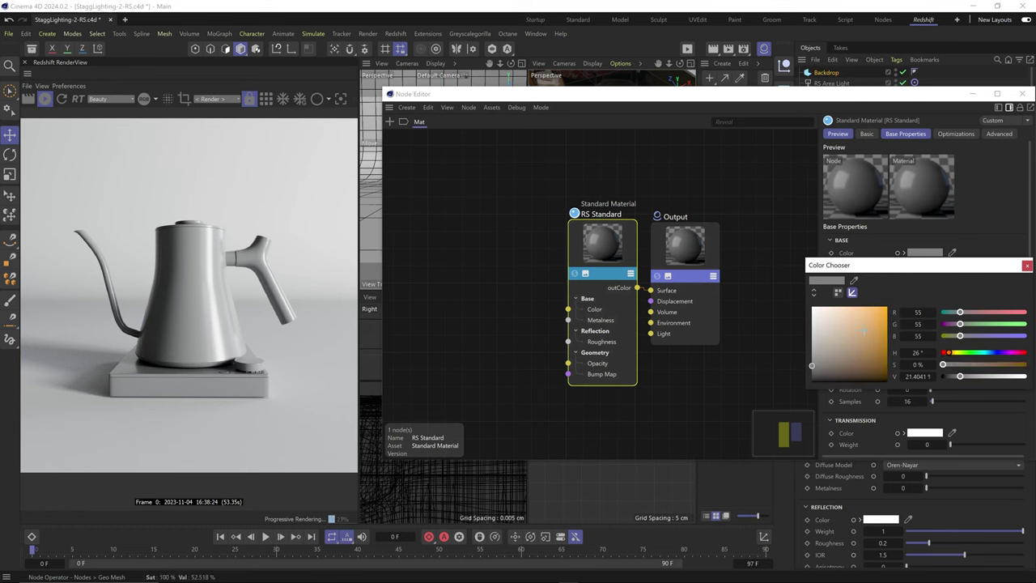
{"action": "left_click", "coordinate": [854, 324]}
{"action": "left_click", "coordinate": [1026, 265]}
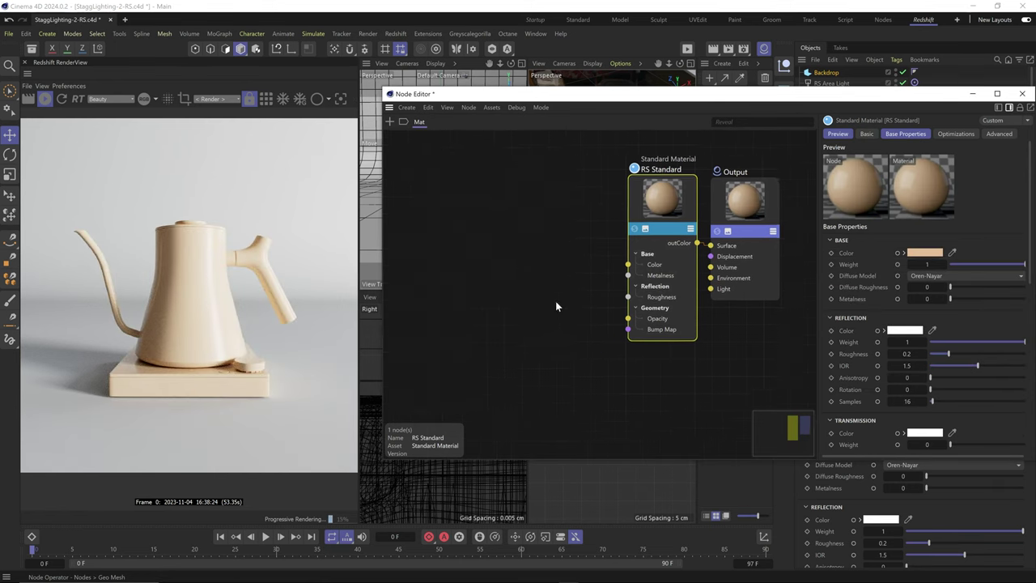
- Add and solo a Maxon Noise node, using the Displaced voronoi type with octaves 14.24 and lacunarity 2.56
{"action": "left_click", "coordinate": [488, 305]}
{"action": "type", "text": "cnoise"}
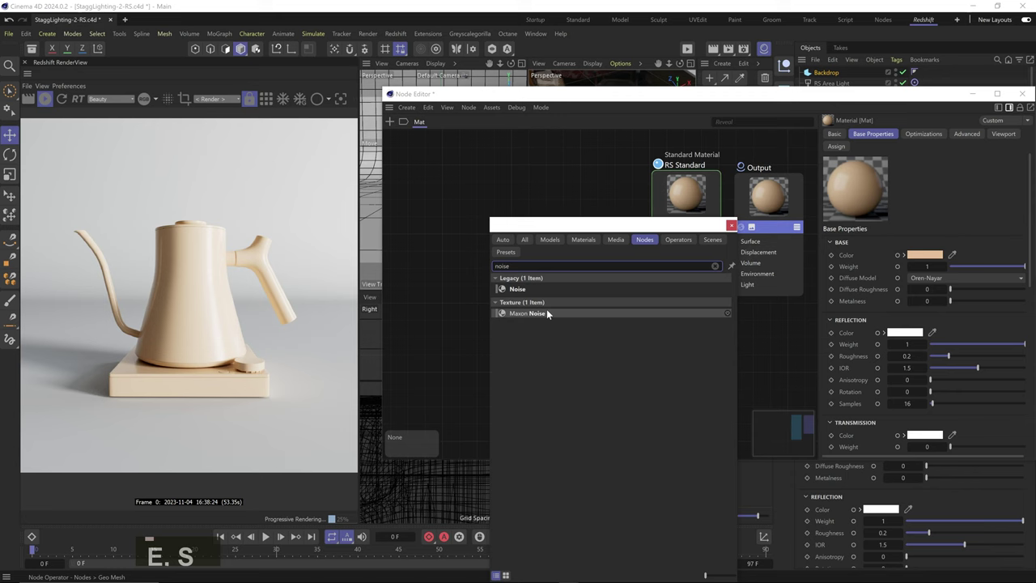
{"action": "double_click", "coordinate": [547, 309]}
{"action": "left_click", "coordinate": [461, 308]}
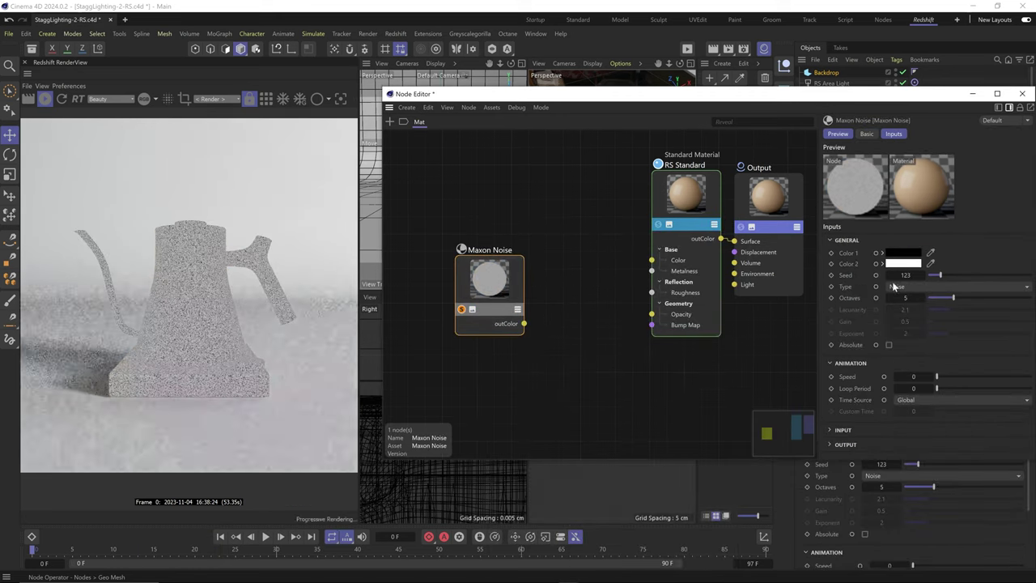
{"action": "left_click", "coordinate": [957, 287]}
{"action": "left_click", "coordinate": [929, 466]}
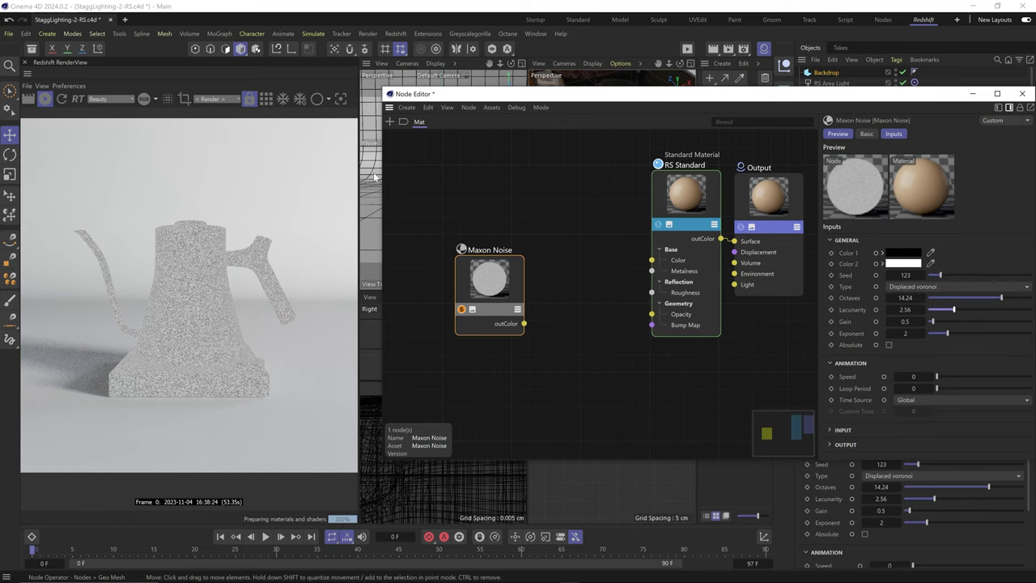
- Set the noise's Overall Scale to 0.15 and invert it with Low Clip 1 and High Clip 0
{"action": "left_click_drag", "start_coordinate": [854, 100], "coordinate": [822, 174]}
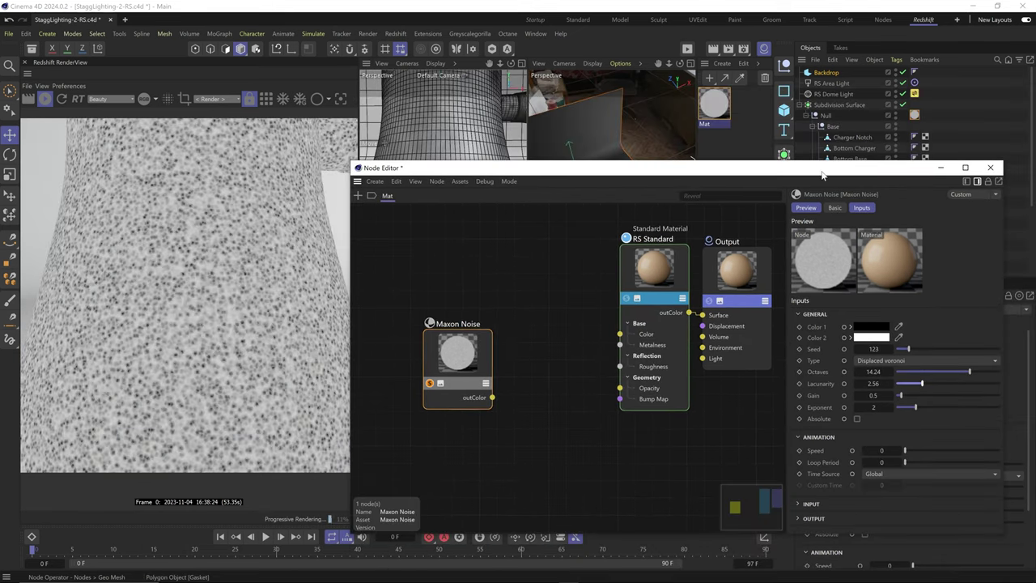
{"action": "left_click", "coordinate": [811, 503]}
{"action": "scroll", "coordinate": [864, 447], "scroll_direction": "down", "scroll_amount": 2}
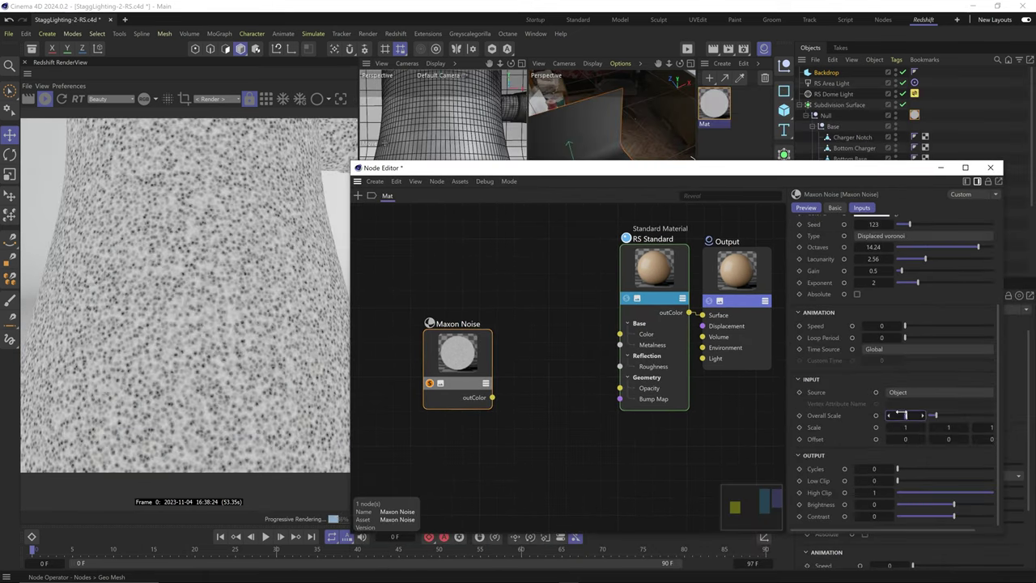
{"action": "type", "text": "0.15"}
{"action": "key", "text": "Return"}
{"action": "key", "text": "2"}
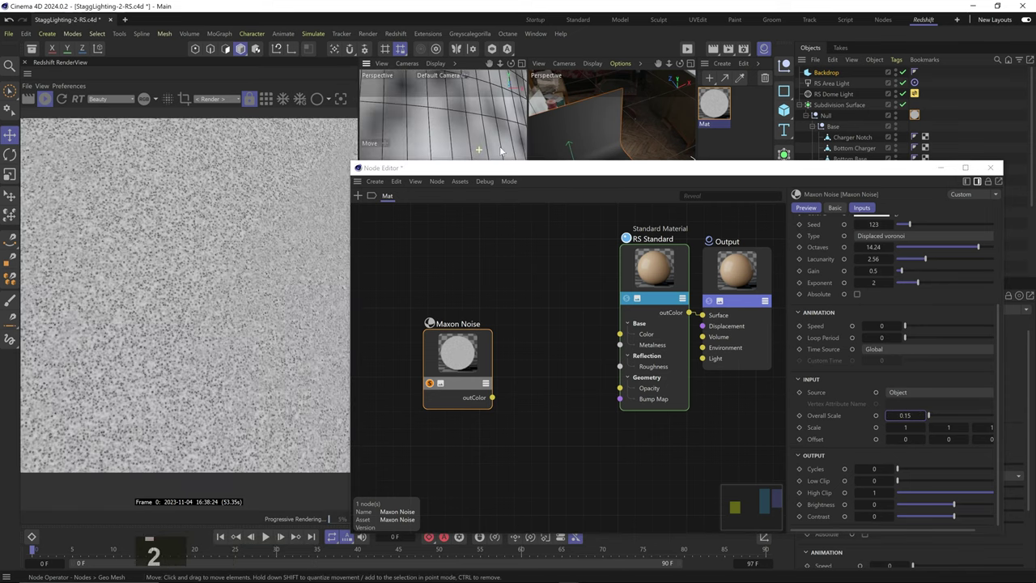
{"action": "left_click_drag", "start_coordinate": [907, 495], "coordinate": [897, 492]}
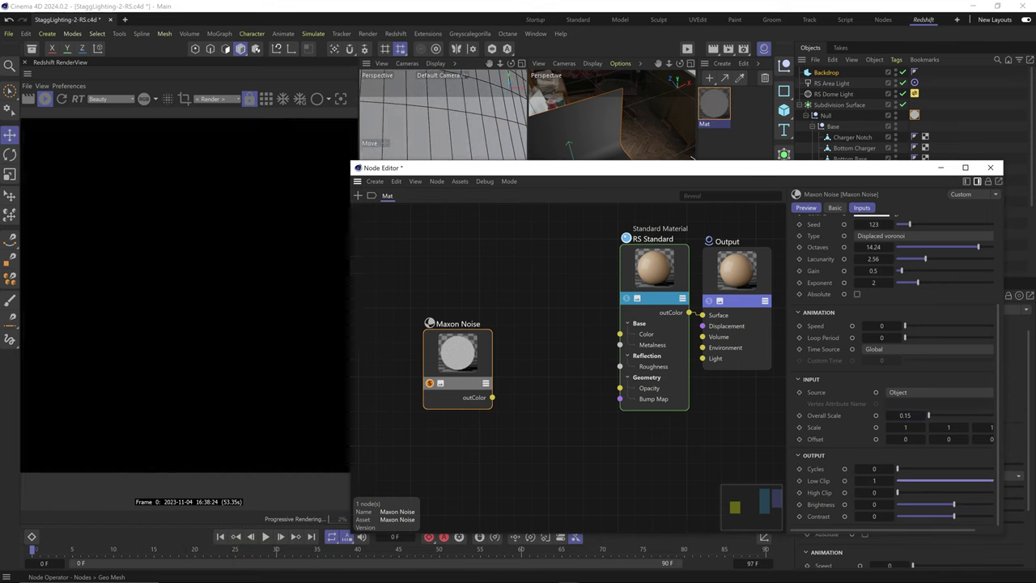
- Add a Bump Map node, feed it from the Maxon Noise, and connect it to RS Standard's Bump Map input
{"action": "type", "text": "cbump"}
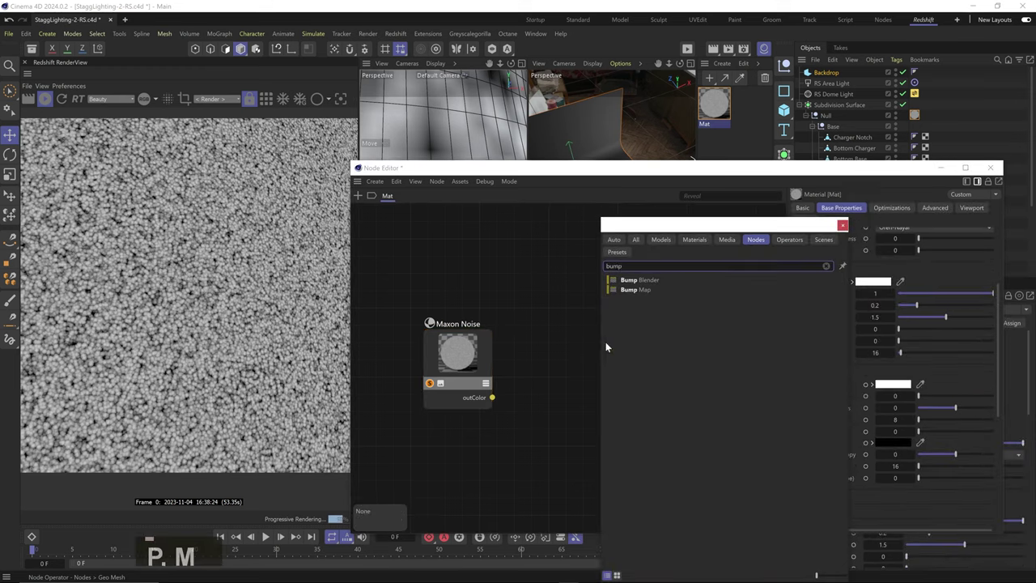
{"action": "left_click", "coordinate": [632, 289]}
{"action": "left_click_drag", "start_coordinate": [595, 334], "coordinate": [502, 349]}
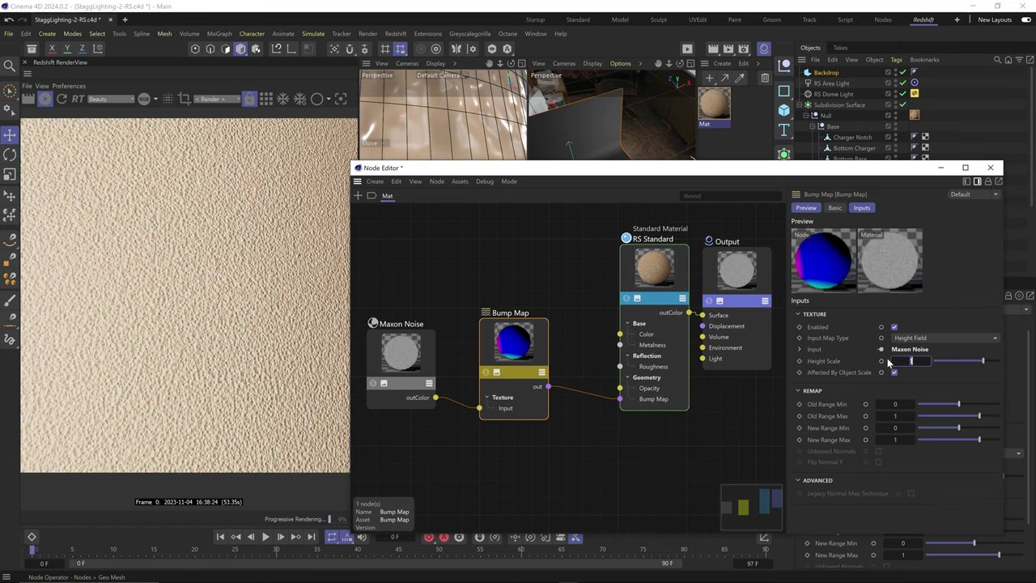
- Try a Height Scale of 0.001 on the Bump Map node and raise it to 0.002
{"action": "key", "text": "Return"}
{"action": "left_click_drag", "start_coordinate": [465, 137], "coordinate": [421, 138]}
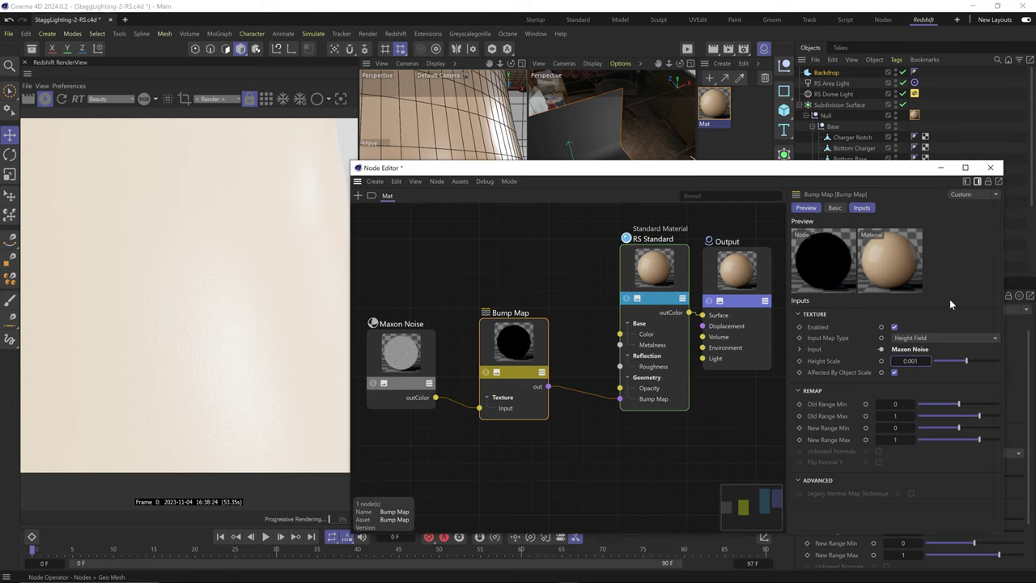
{"action": "key", "text": "BackSpace"}
{"action": "type", "text": "2"}
{"action": "key", "text": "Return"}
{"action": "left_click_drag", "start_coordinate": [453, 119], "coordinate": [421, 118]}
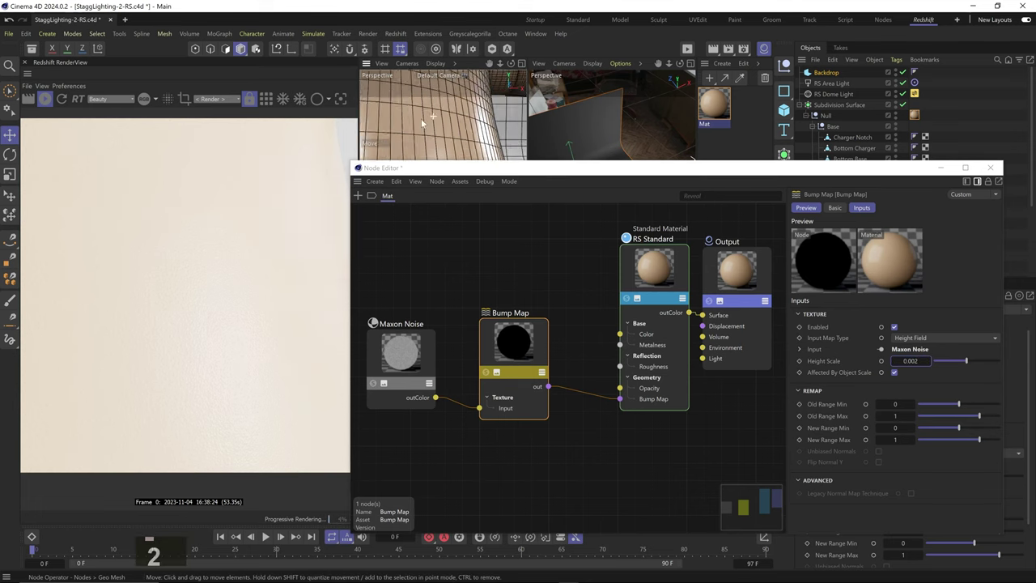
- Add a Ramp node driven by the Maxon Noise through Alt Input, and change its black knot to light grey
{"action": "left_click", "coordinate": [475, 273]}
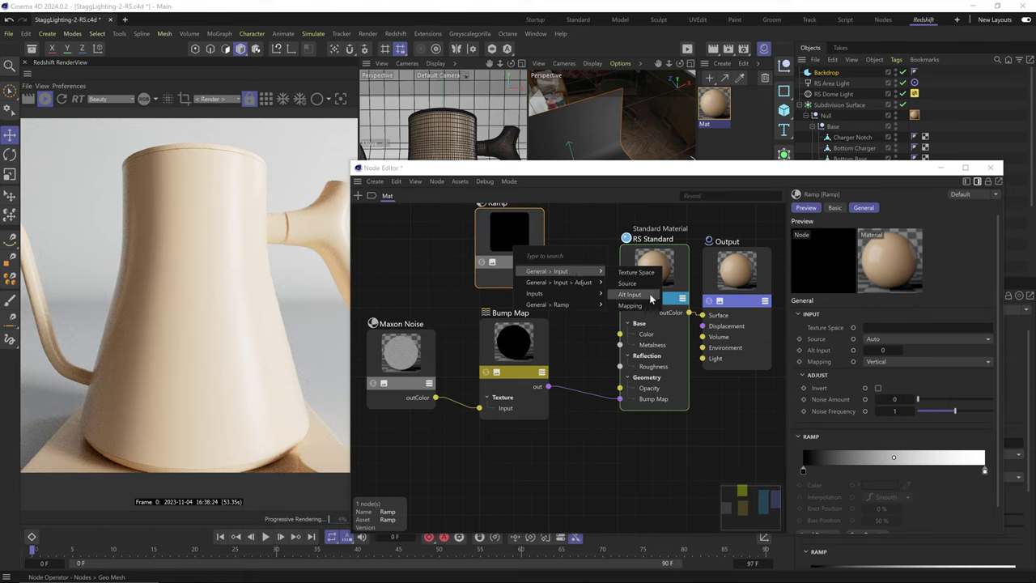
{"action": "left_click", "coordinate": [648, 296]}
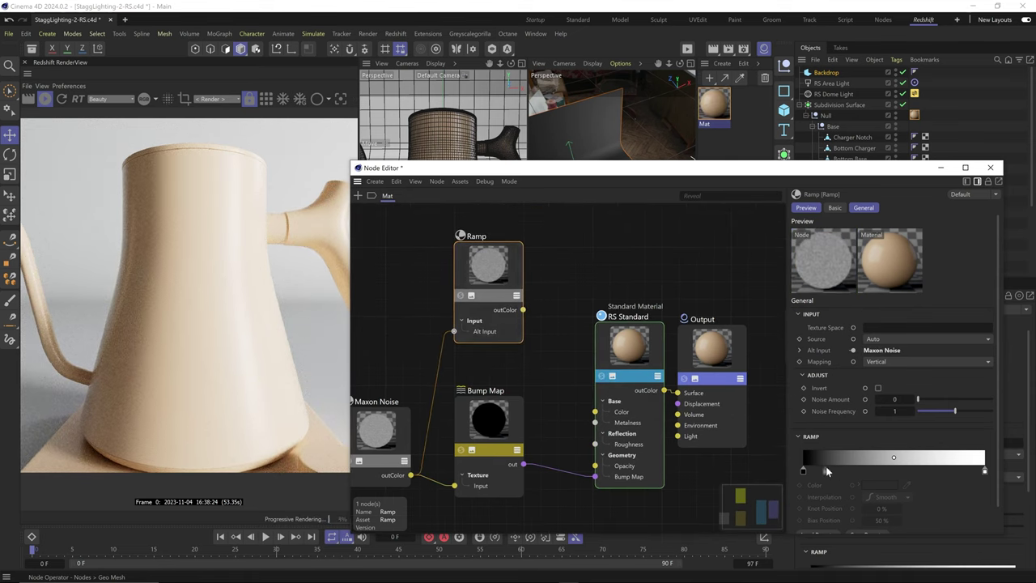
{"action": "double_click", "coordinate": [803, 471]}
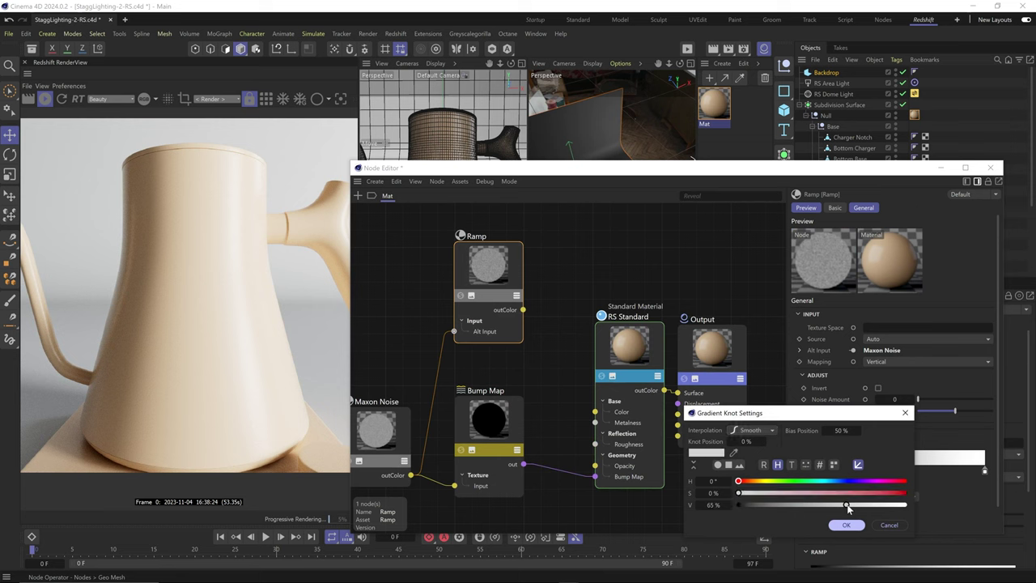
{"action": "left_click", "coordinate": [846, 525]}
- Connect the Ramp's output to the reflection Weight of the RS Standard node
{"action": "left_click_drag", "start_coordinate": [522, 309], "coordinate": [630, 344]}
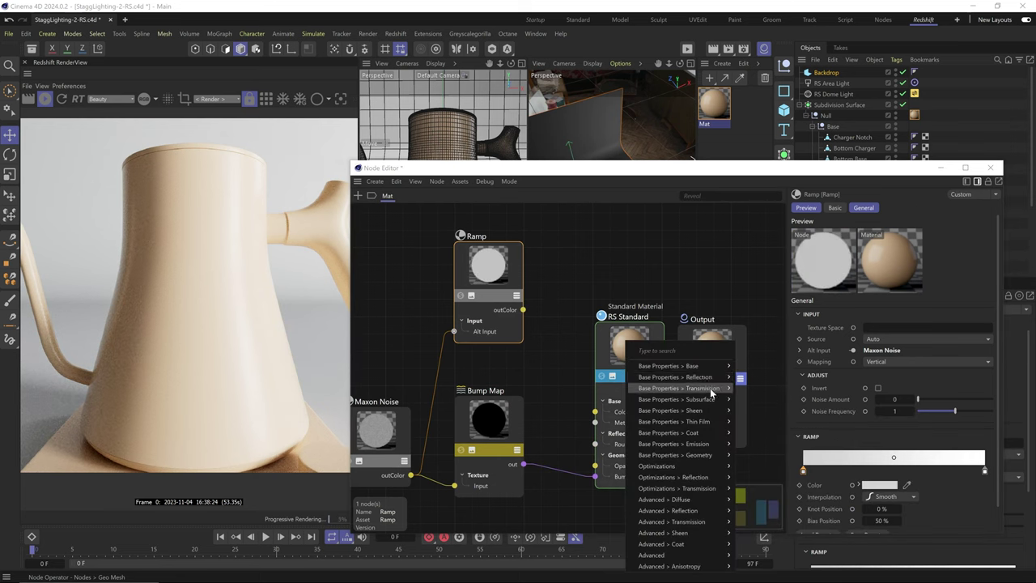
{"action": "left_click", "coordinate": [757, 389]}
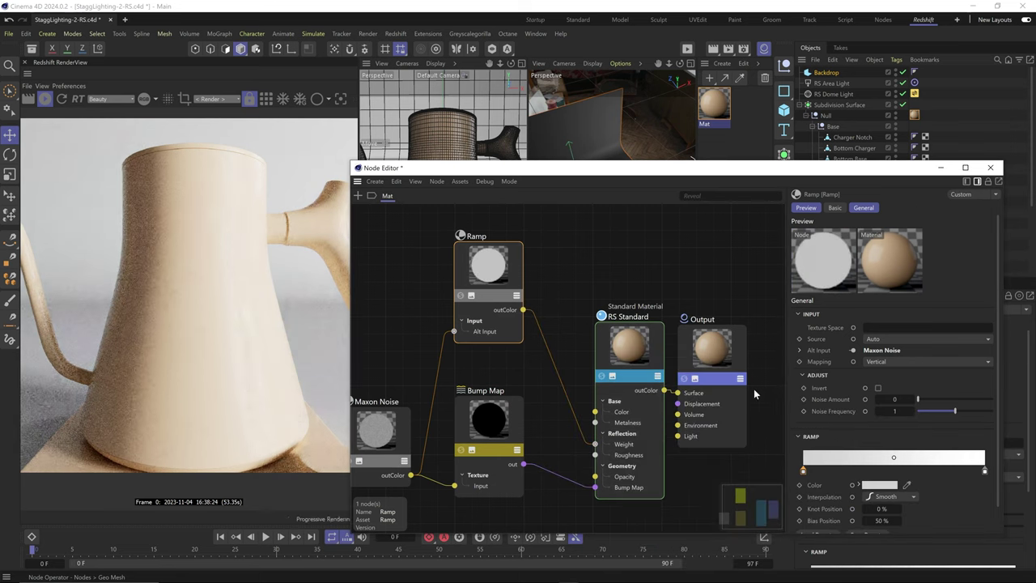
{"action": "key", "text": "2"}
{"action": "left_click_drag", "start_coordinate": [450, 157], "coordinate": [232, 253]}
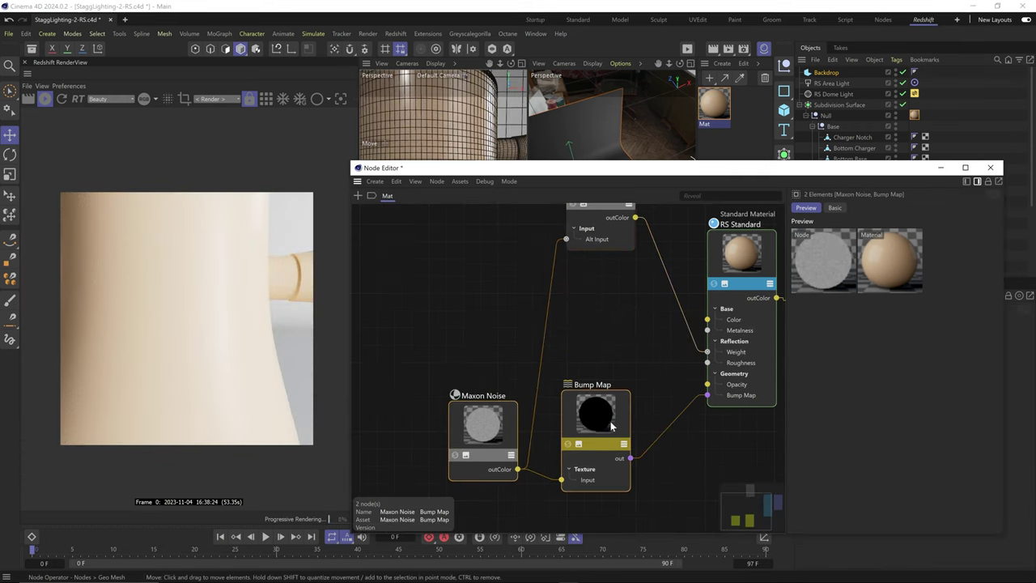
- Add a second Maxon Noise node between the Ramp and Bump Map, solo it, and set its type to FBM
{"action": "type", "text": "cnoise"}
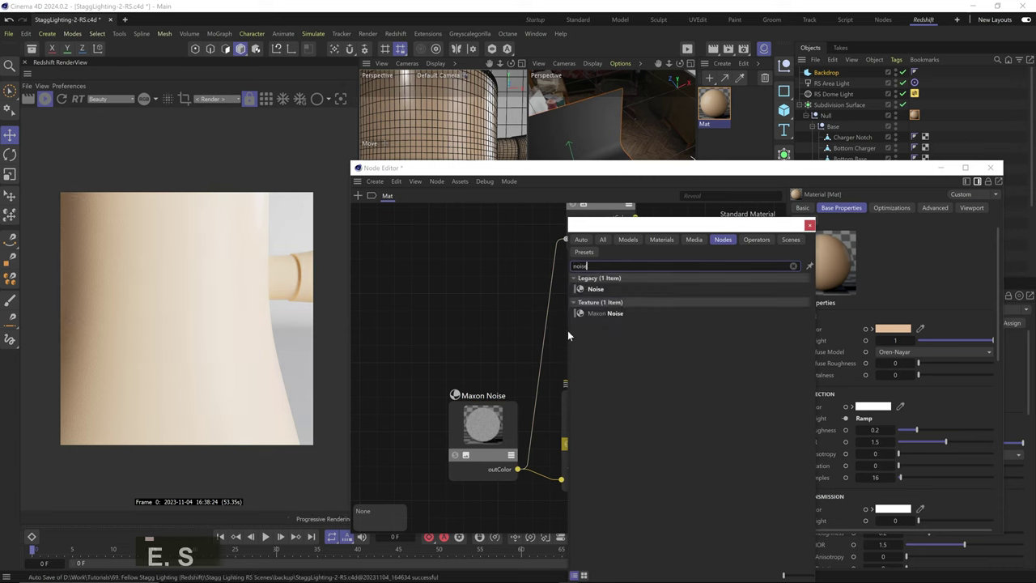
{"action": "left_click", "coordinate": [577, 313]}
{"action": "left_click_drag", "start_coordinate": [577, 305], "coordinate": [602, 300]}
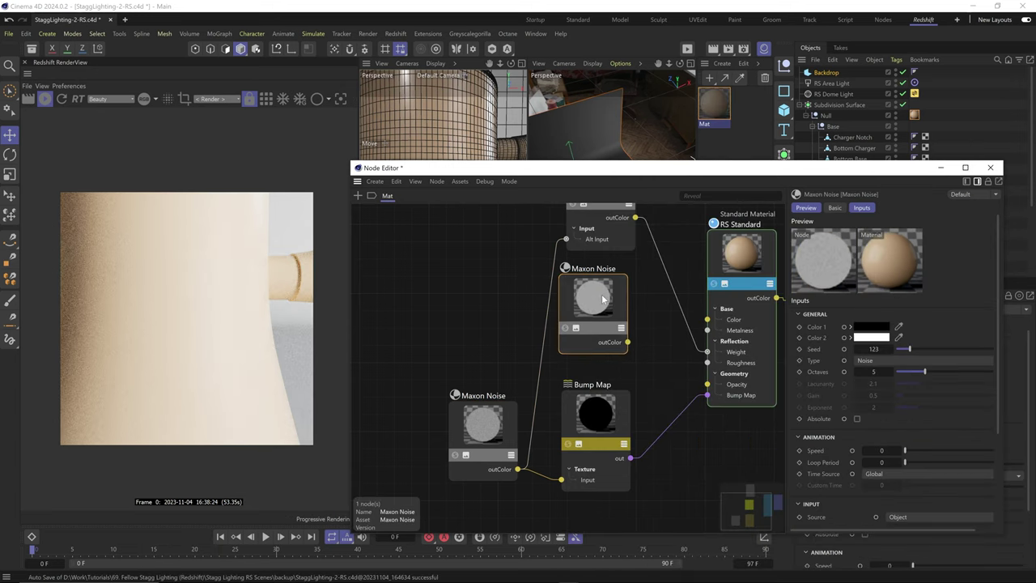
{"action": "left_click", "coordinate": [565, 328]}
{"action": "left_click", "coordinate": [899, 361]}
{"action": "left_click", "coordinate": [888, 286]}
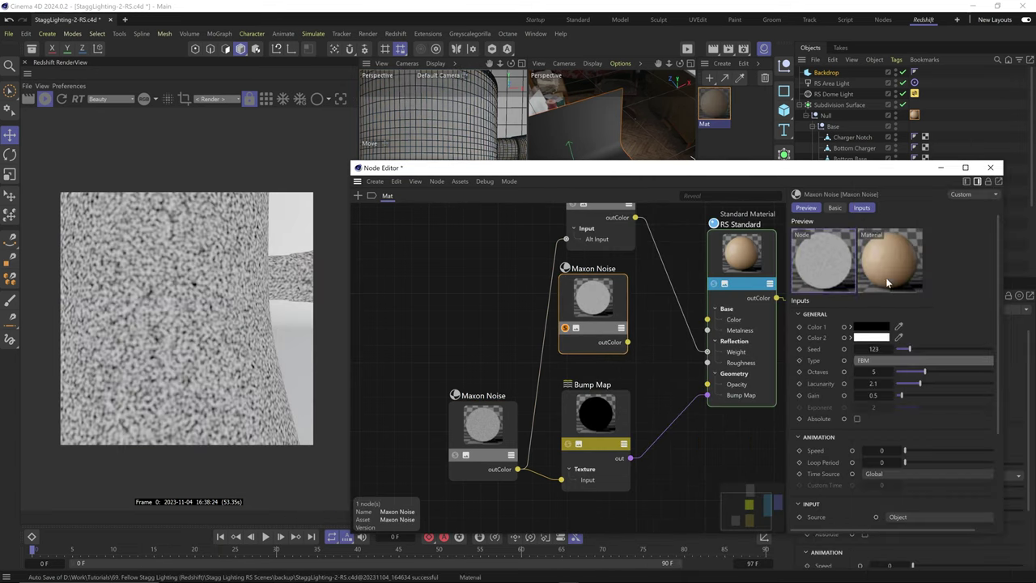
- Set the FBM noise's Overall Scale to 30 and connect its output to RS Standard's reflection Roughness
{"action": "scroll", "coordinate": [849, 430], "scroll_direction": "down", "scroll_amount": 3}
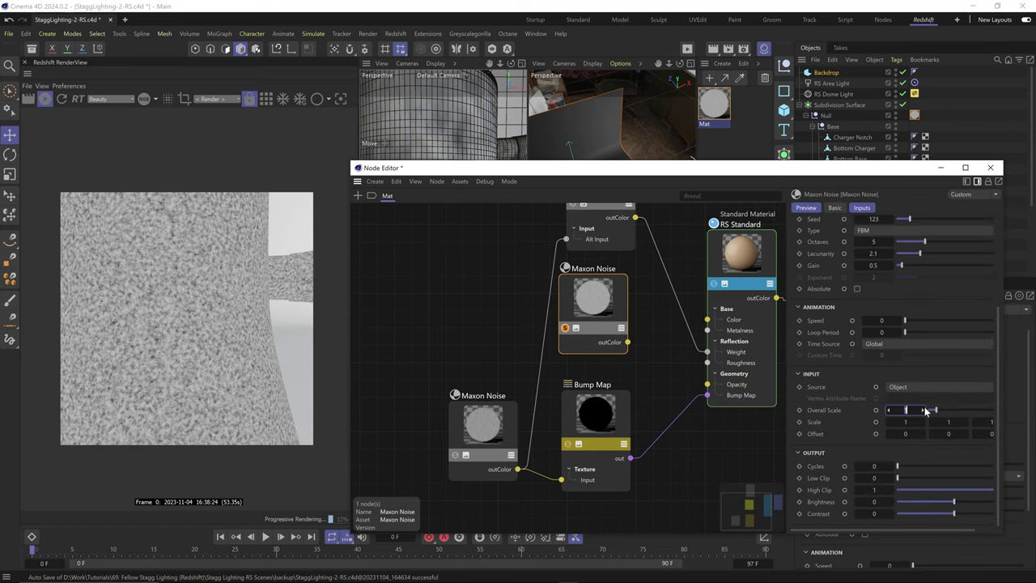
{"action": "type", "text": "30"}
{"action": "key", "text": "Return"}
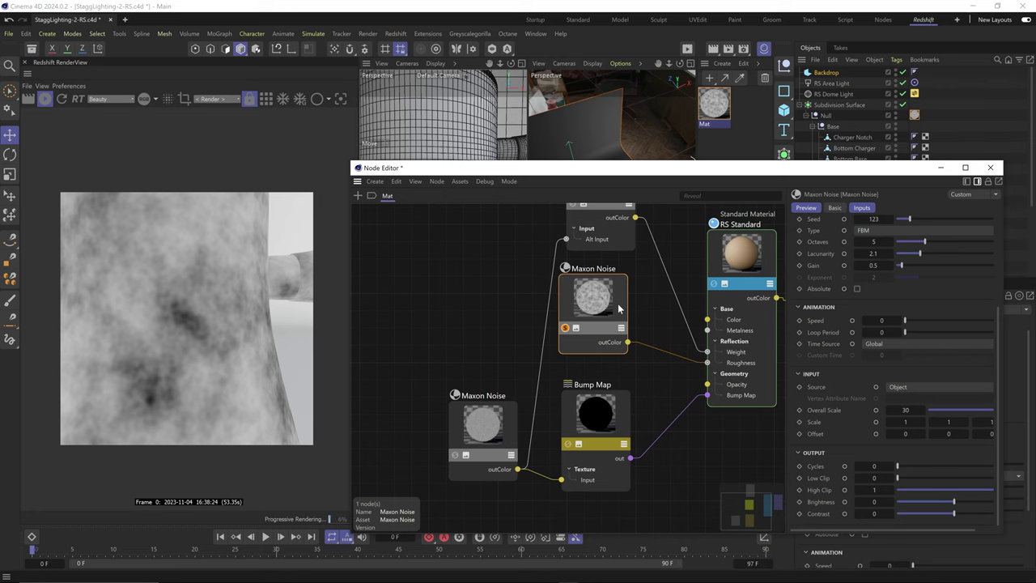
- Soften the FBM noise's contrast by setting Color 1 to grey and Color 2 to off-white
{"action": "scroll", "coordinate": [890, 324], "scroll_direction": "up", "scroll_amount": 5}
{"action": "left_click", "coordinate": [871, 337]}
{"action": "left_click_drag", "start_coordinate": [935, 460], "coordinate": [960, 463]}
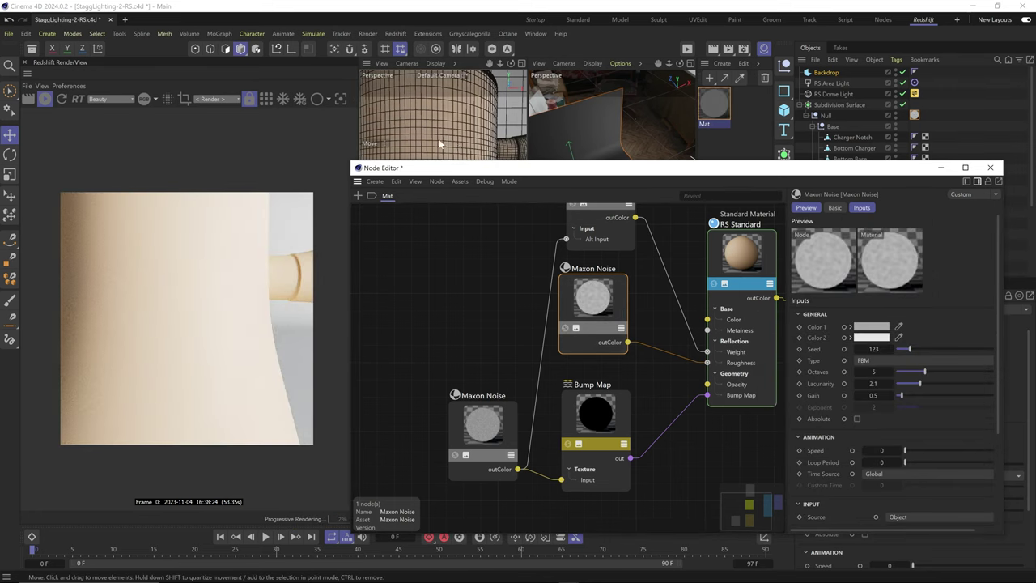
- Save the scene and darken Color 1 of the FBM noise to a deeper grey
{"action": "scroll", "coordinate": [440, 143], "scroll_direction": "down", "scroll_amount": 5}
{"action": "scroll", "coordinate": [445, 146], "scroll_direction": "up", "scroll_amount": 5}
{"action": "key", "text": "ctrl+s"}
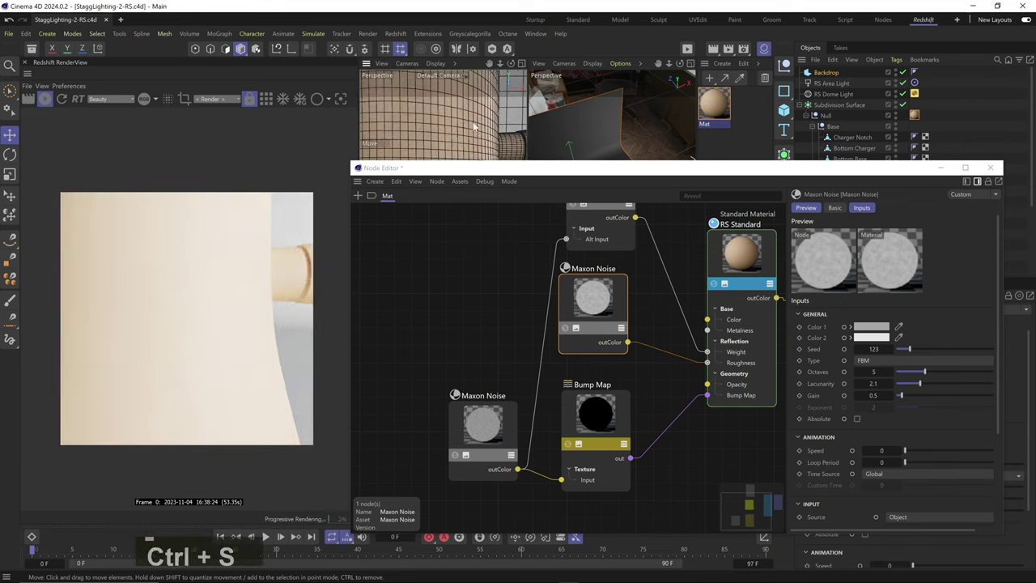
{"action": "scroll", "coordinate": [416, 140], "scroll_direction": "down", "scroll_amount": 3}
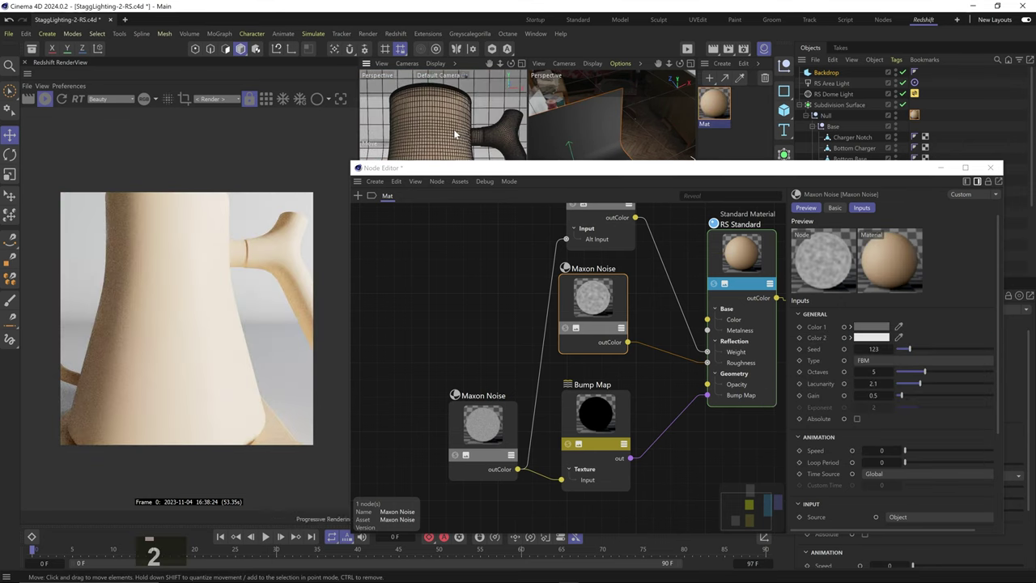
- Close the node graph and rename the kettle material to Main Texture
{"action": "scroll", "coordinate": [486, 134], "scroll_direction": "up", "scroll_amount": 2}
{"action": "scroll", "coordinate": [492, 132], "scroll_direction": "down", "scroll_amount": 4}
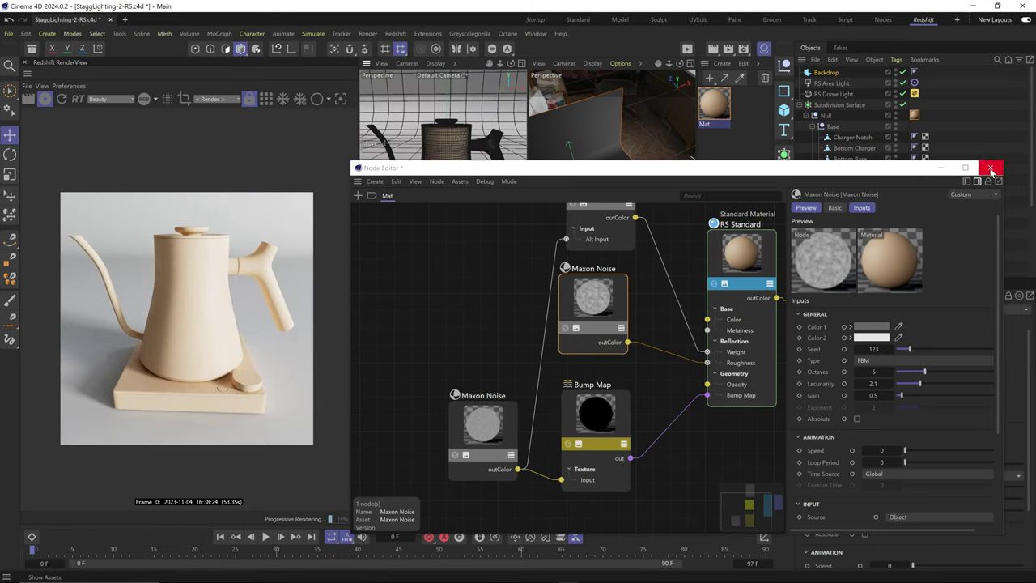
{"action": "left_click", "coordinate": [991, 170]}
{"action": "double_click", "coordinate": [714, 123]}
{"action": "type", "text": "Main Texture"}
{"action": "key", "text": "Return"}
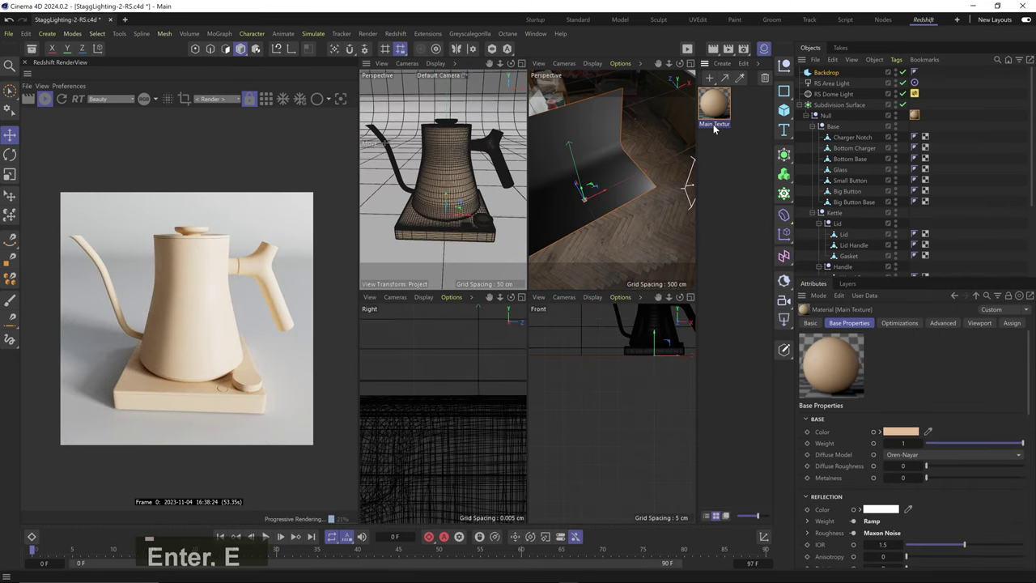
- Duplicate the Main Texture material and name the copy Semi-Gloss
{"action": "left_click_drag", "start_coordinate": [714, 109], "coordinate": [748, 105], "text": "ctrl"}
{"action": "double_click", "coordinate": [748, 123]}
{"action": "type", "text": "Semi"}
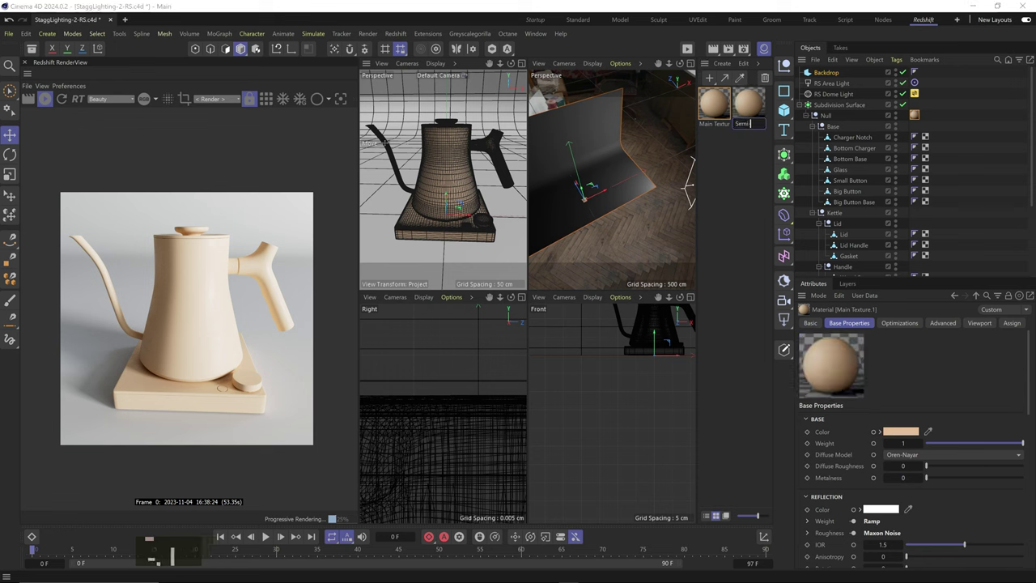
{"action": "type", "text": "-Gloss"}
{"action": "key", "text": "Return"}
- Select the kettle's Body mesh and isolate it in the viewport
{"action": "scroll", "coordinate": [861, 188], "scroll_direction": "down", "scroll_amount": 3}
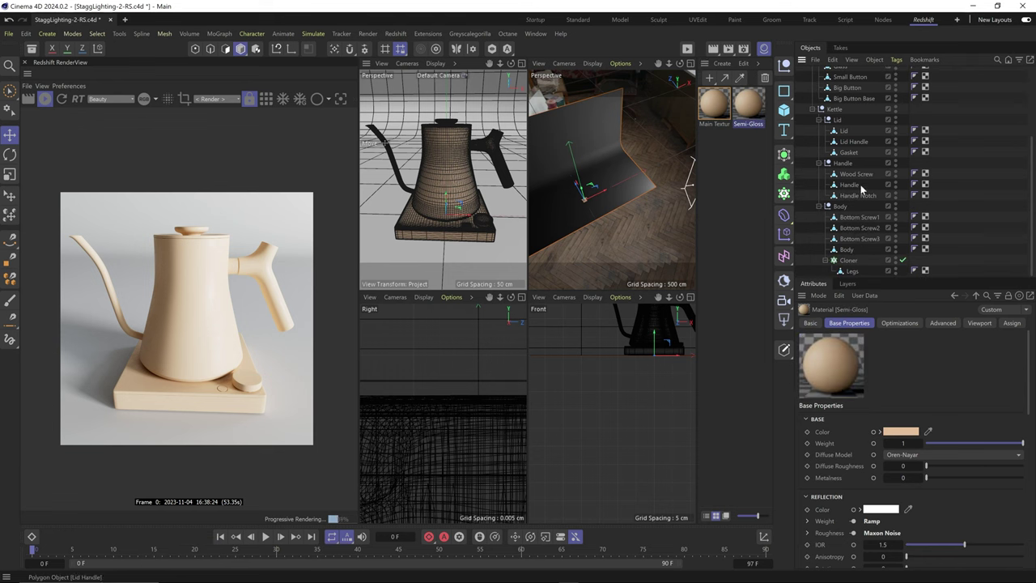
{"action": "left_click", "coordinate": [846, 249]}
{"action": "key", "text": "1"}
{"action": "left_click_drag", "start_coordinate": [587, 225], "coordinate": [613, 207]}
{"action": "key", "text": "2"}
{"action": "left_click", "coordinate": [491, 47]}
- Ring-select the narrow polygon bands bordering the body's outer shell, at the seam and the spout tip
{"action": "key", "text": "u"}
{"action": "key", "text": "b"}
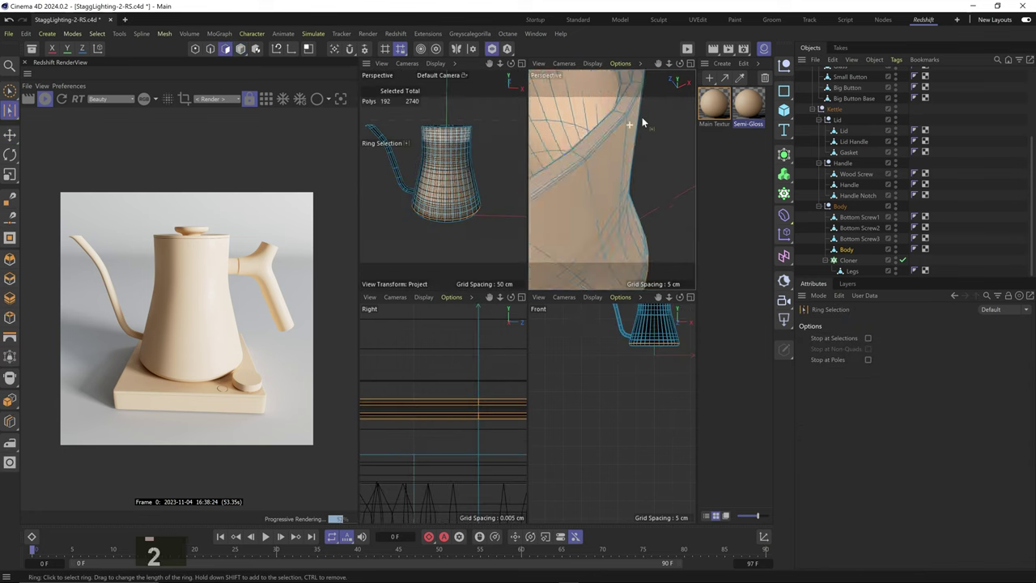
{"action": "key", "text": "3"}
{"action": "left_click_drag", "start_coordinate": [643, 121], "coordinate": [684, 148]}
{"action": "key", "text": "2"}
{"action": "key", "text": "3"}
{"action": "key", "text": "2"}
{"action": "key", "text": "1"}
{"action": "key", "text": "2"}
{"action": "left_click", "coordinate": [600, 184], "text": "shift"}
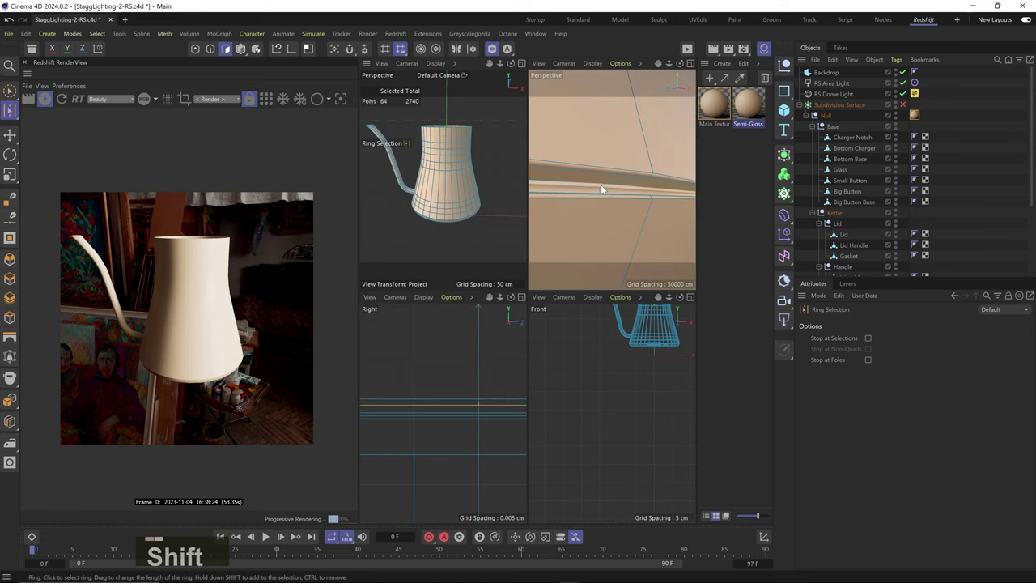
{"action": "key", "text": "2"}
{"action": "left_click_drag", "start_coordinate": [600, 185], "coordinate": [647, 171]}
{"action": "key", "text": "1"}
{"action": "key", "text": "2"}
{"action": "key", "text": "3"}
- Extend the selection to the body's outer shell with Fill Selection and apply the Main Texture material to it
{"action": "key", "text": "u"}
{"action": "key", "text": "f"}
{"action": "key", "text": "1"}
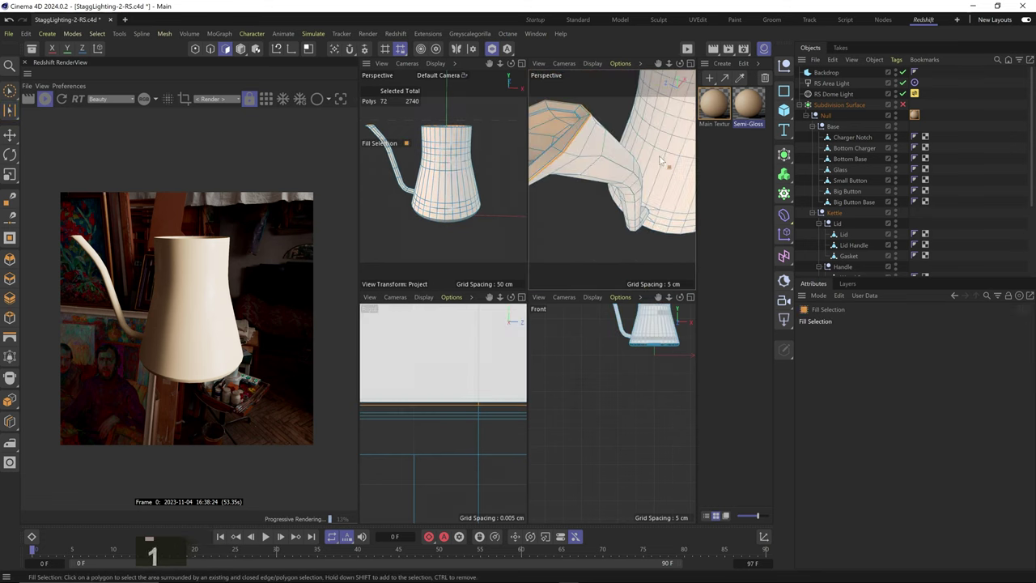
{"action": "left_click", "coordinate": [648, 171], "text": "shift"}
{"action": "left_click_drag", "start_coordinate": [713, 104], "coordinate": [639, 162]}
- Use Fill Selection to isolate the polygons of the body's underside and base rim, deselecting the other filled areas
{"action": "scroll", "coordinate": [939, 214], "scroll_direction": "down", "scroll_amount": 3}
{"action": "key", "text": "2"}
{"action": "key", "text": "1"}
{"action": "key", "text": "1"}
{"action": "key", "text": "3"}
{"action": "key", "text": "3"}
{"action": "left_click", "coordinate": [637, 227]}
{"action": "key", "text": "3"}
{"action": "key", "text": "1"}
{"action": "key", "text": "u"}
{"action": "key", "text": "f"}
{"action": "key", "text": "3"}
{"action": "left_click", "coordinate": [615, 122], "text": "ctrl"}
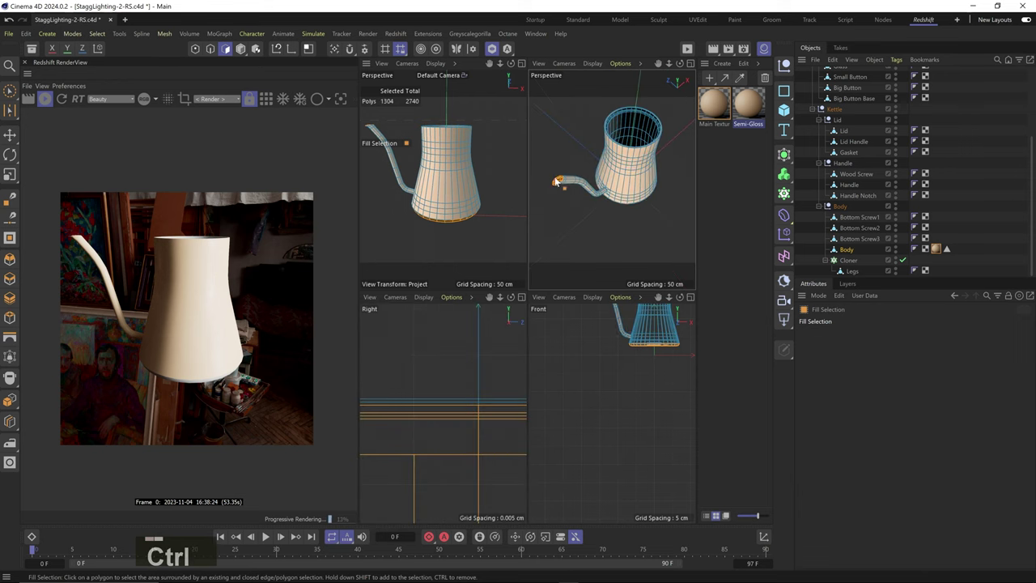
{"action": "key", "text": "3"}
{"action": "left_click_drag", "start_coordinate": [615, 122], "coordinate": [734, 115]}
{"action": "key", "text": "2"}
{"action": "left_click", "coordinate": [614, 189], "text": "ctrl"}
{"action": "key", "text": "3"}
{"action": "key", "text": "1"}
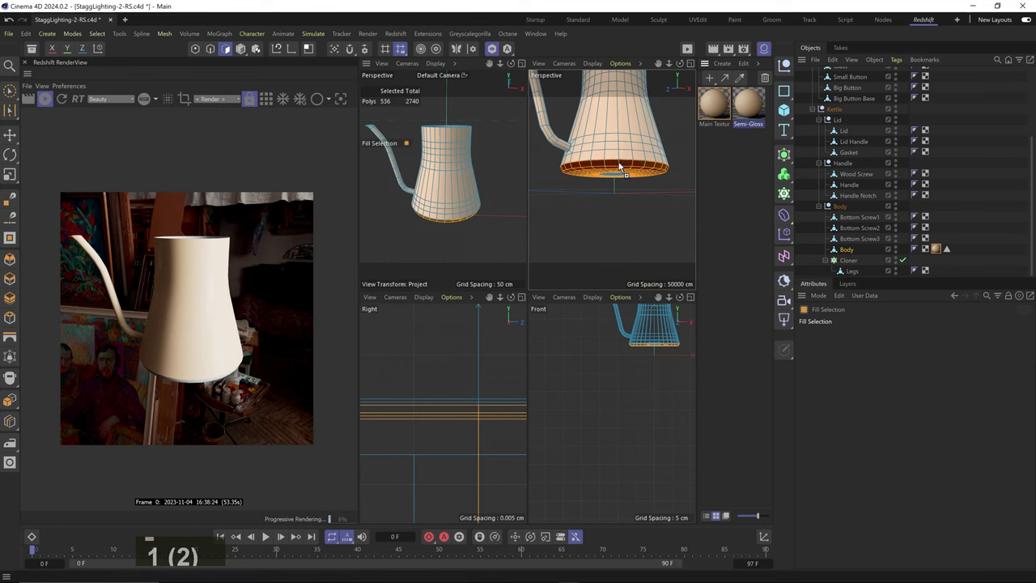
- Apply the Semi-Gloss material to the selected base polygons and check the band along the lower rim
{"action": "left_click_drag", "start_coordinate": [620, 166], "coordinate": [620, 166]}
{"action": "key", "text": "3"}
{"action": "key", "text": "2"}
{"action": "left_click_drag", "start_coordinate": [441, 220], "coordinate": [473, 217]}
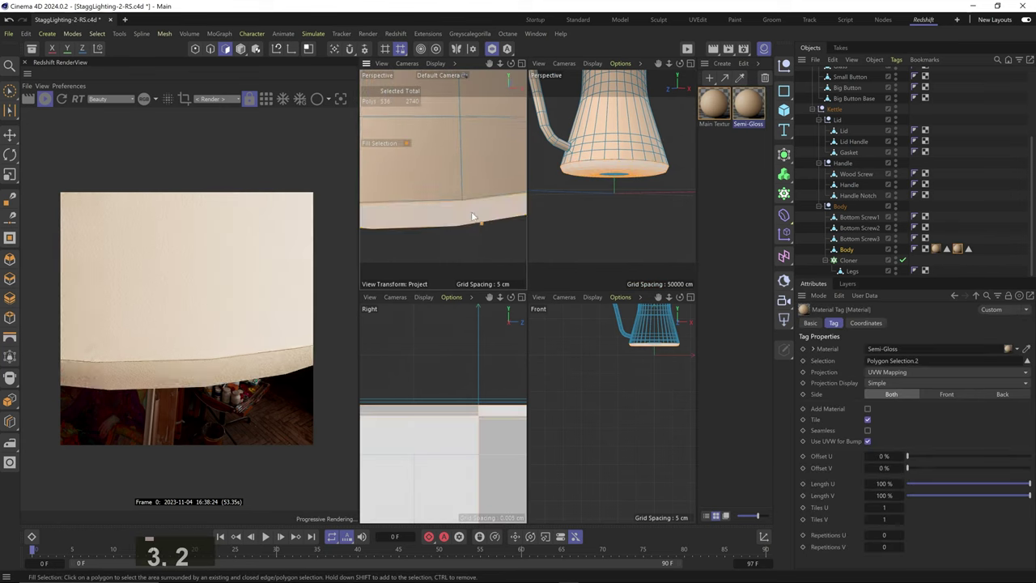
- Open the Semi-Gloss node graph and disconnect the Bump Map from RS Standard
{"action": "double_click", "coordinate": [743, 106]}
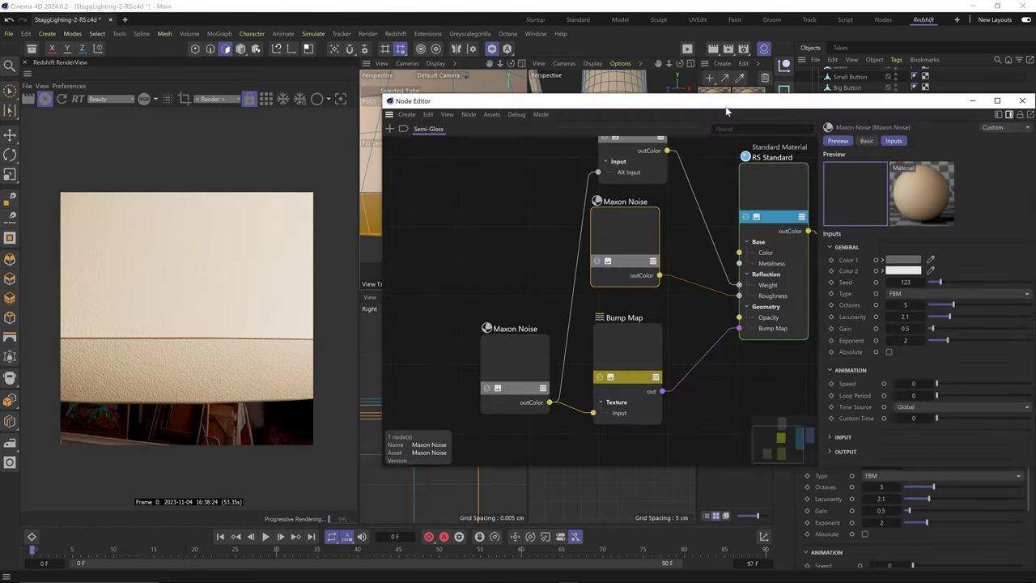
{"action": "left_click_drag", "start_coordinate": [726, 111], "coordinate": [687, 89]}
{"action": "left_click", "coordinate": [598, 320]}
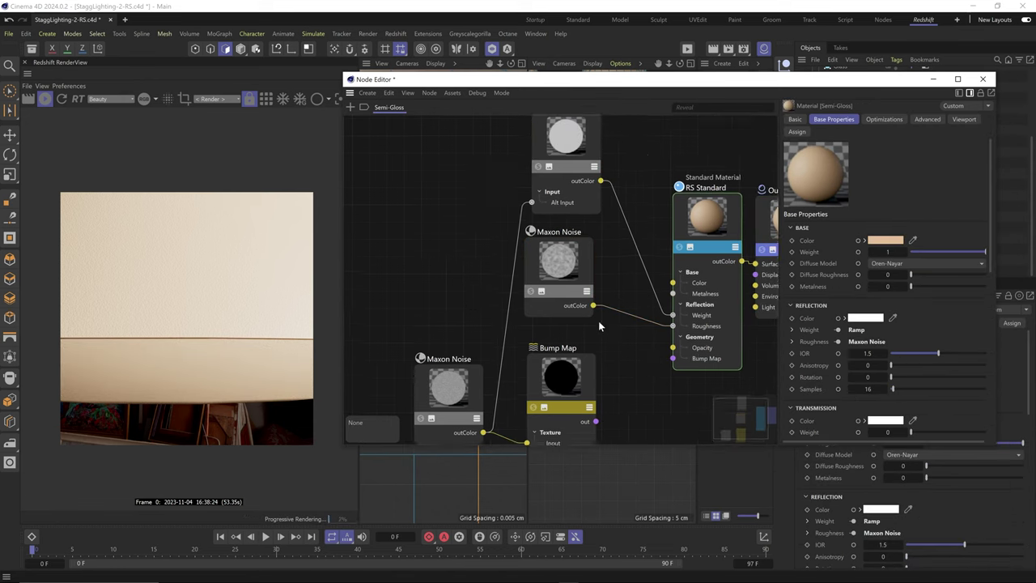
- Add a Color Correct node between the FBM Maxon Noise and RS Standard's reflection Roughness
{"action": "left_click", "coordinate": [556, 259]}
{"action": "left_click_drag", "start_coordinate": [555, 259], "coordinate": [437, 251]}
{"action": "type", "text": "color co"}
{"action": "key", "text": "Return"}
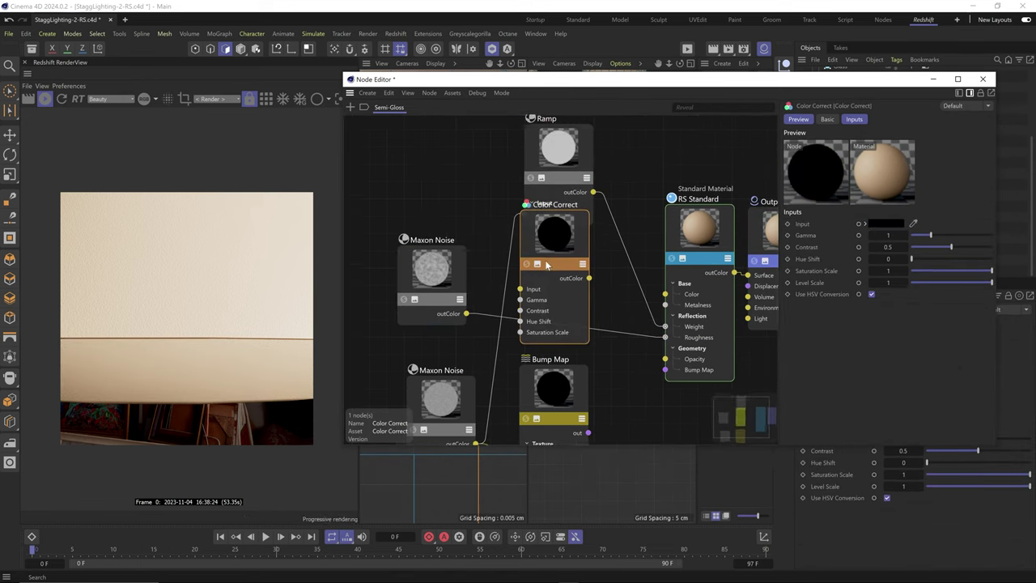
{"action": "scroll", "coordinate": [524, 362], "scroll_direction": "down", "scroll_amount": 2}
{"action": "left_click_drag", "start_coordinate": [474, 392], "coordinate": [478, 219]}
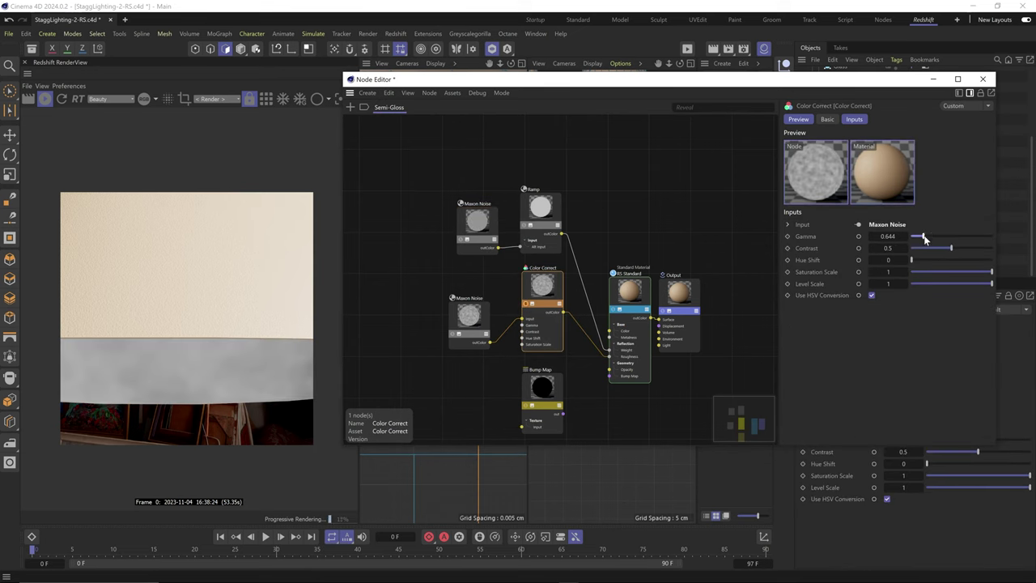
- Set the Color Correct node's Gamma to about 0.748 and inspect the semi-gloss base in the render
{"action": "left_click_drag", "start_coordinate": [925, 237], "coordinate": [917, 236]}
{"action": "left_click_drag", "start_coordinate": [647, 79], "coordinate": [636, 262]}
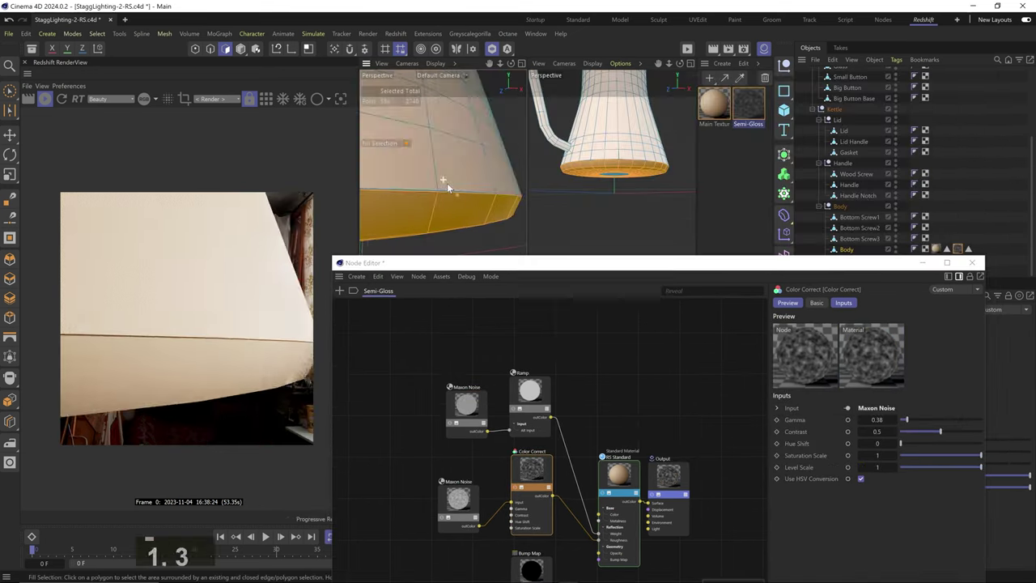
{"action": "left_click_drag", "start_coordinate": [448, 187], "coordinate": [473, 203], "text": "alt"}
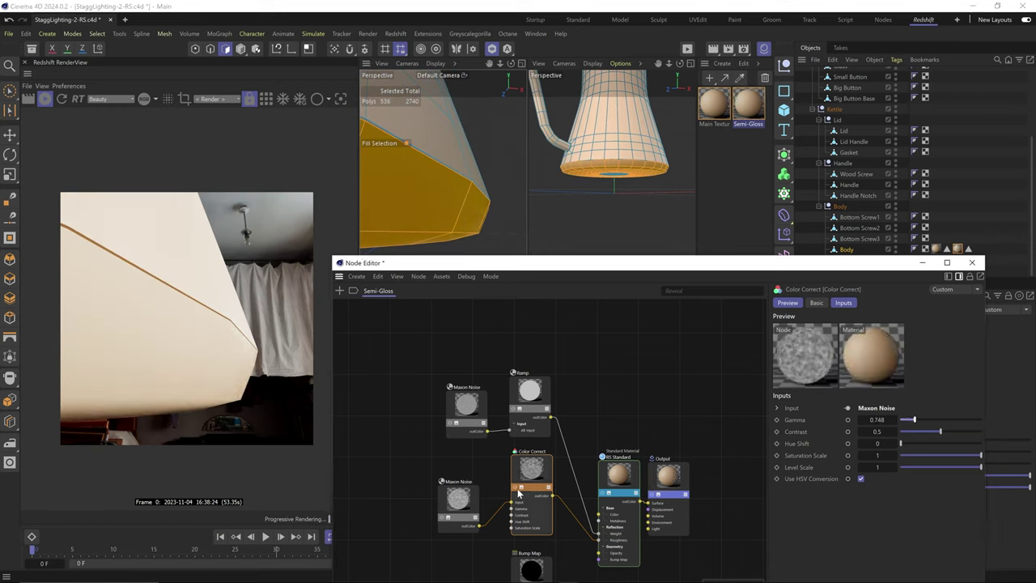
{"action": "mouse_move", "coordinate": [462, 195]}
{"action": "left_mouse_down"}
{"action": "mouse_move", "coordinate": [478, 187]}
{"action": "mouse_move", "coordinate": [474, 200]}
{"action": "mouse_move", "coordinate": [455, 188]}
{"action": "left_mouse_up"}
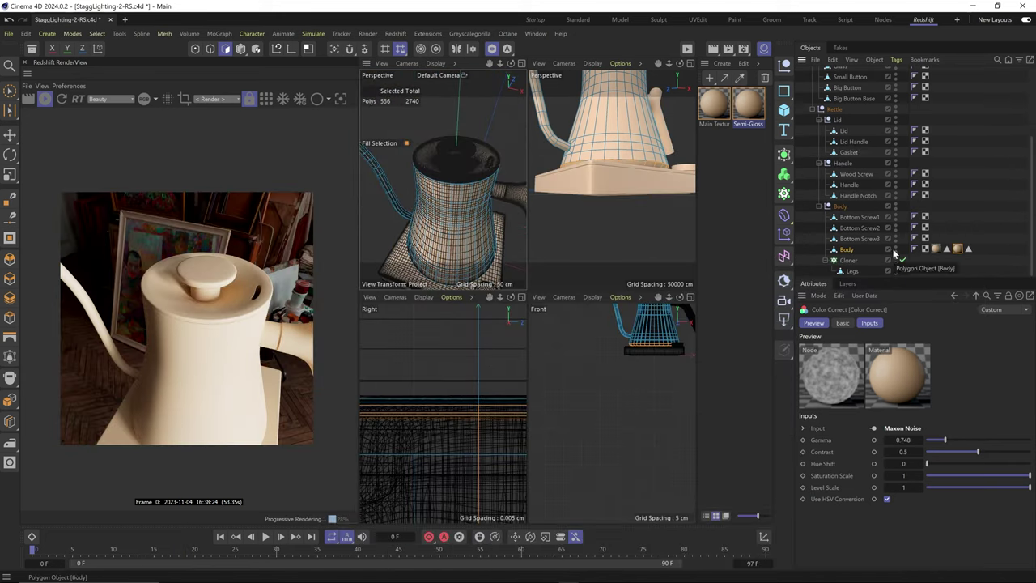
- Isolate the kettle body and select its interior polygons using Ring Selection at the rim and Fill Selection
{"action": "mouse_move", "coordinate": [437, 194]}
{"action": "left_mouse_down", "text": "alt"}
{"action": "mouse_move", "coordinate": [453, 186]}
{"action": "mouse_move", "coordinate": [434, 191]}
{"action": "left_mouse_up", "text": "alt"}
{"action": "key", "text": "u"}
{"action": "left_click", "coordinate": [429, 194]}
{"action": "key", "text": "3"}
{"action": "key", "text": "3"}
{"action": "key", "text": "u"}
{"action": "key", "text": "f"}
{"action": "mouse_move", "coordinate": [492, 214]}
{"action": "left_mouse_down"}
{"action": "mouse_move", "coordinate": [472, 231]}
{"action": "mouse_move", "coordinate": [466, 218]}
{"action": "mouse_move", "coordinate": [482, 206]}
{"action": "left_mouse_up"}
{"action": "key", "text": "1"}
{"action": "key", "text": "2"}
{"action": "key", "text": "u"}
{"action": "key", "text": "b"}
{"action": "left_click", "coordinate": [478, 217], "text": "shift"}
{"action": "key", "text": "2"}
{"action": "key", "text": "1"}
{"action": "key", "text": "1"}
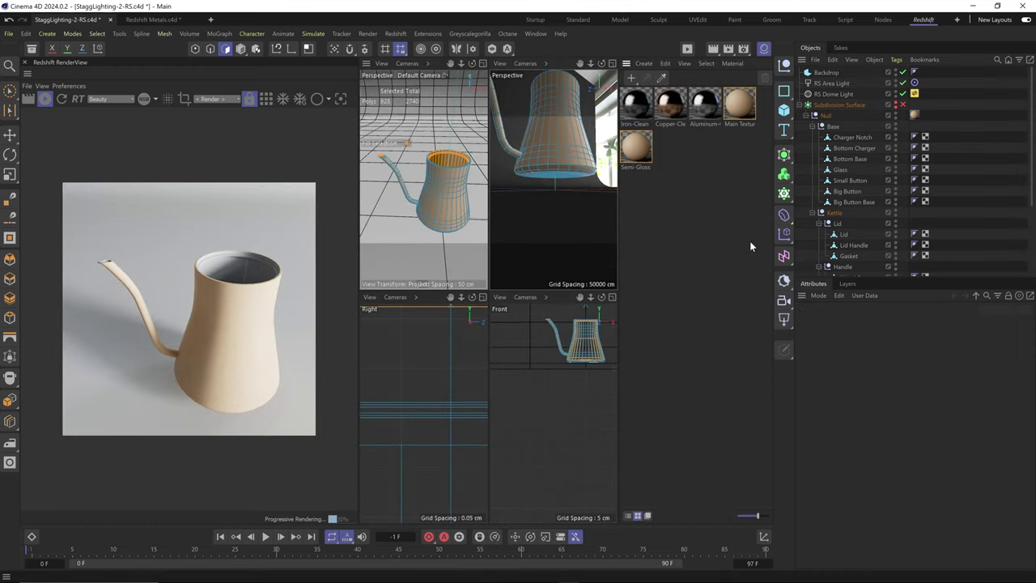
- Duplicate the Aluminum-Clean material and name the copy Aluminum-Body
{"action": "left_click", "coordinate": [703, 107]}
{"action": "left_click_drag", "start_coordinate": [705, 106], "coordinate": [719, 119], "text": "ctrl+alt"}
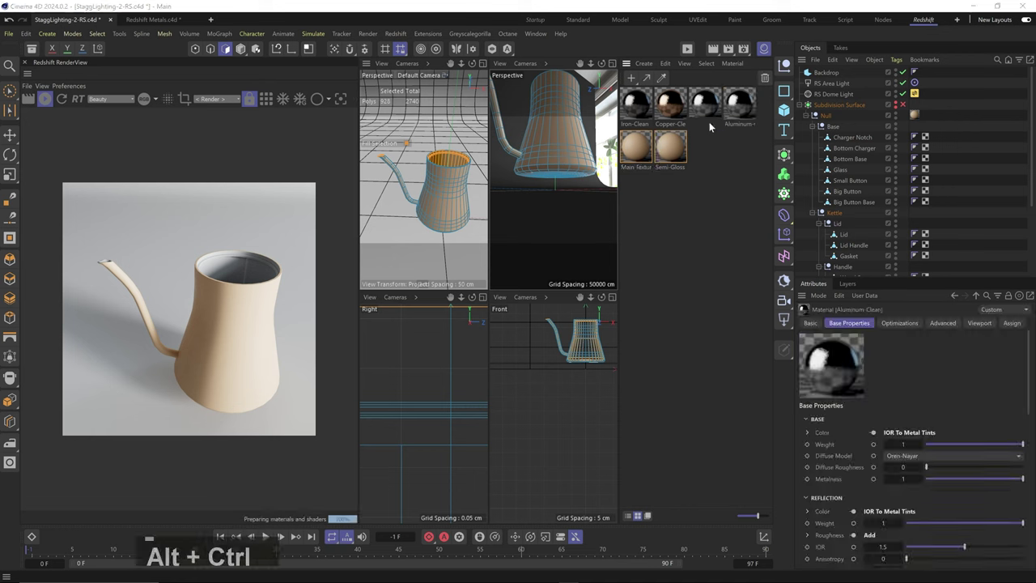
{"action": "type", "text": "Aluminum-Body"}
{"action": "key", "text": "Return"}
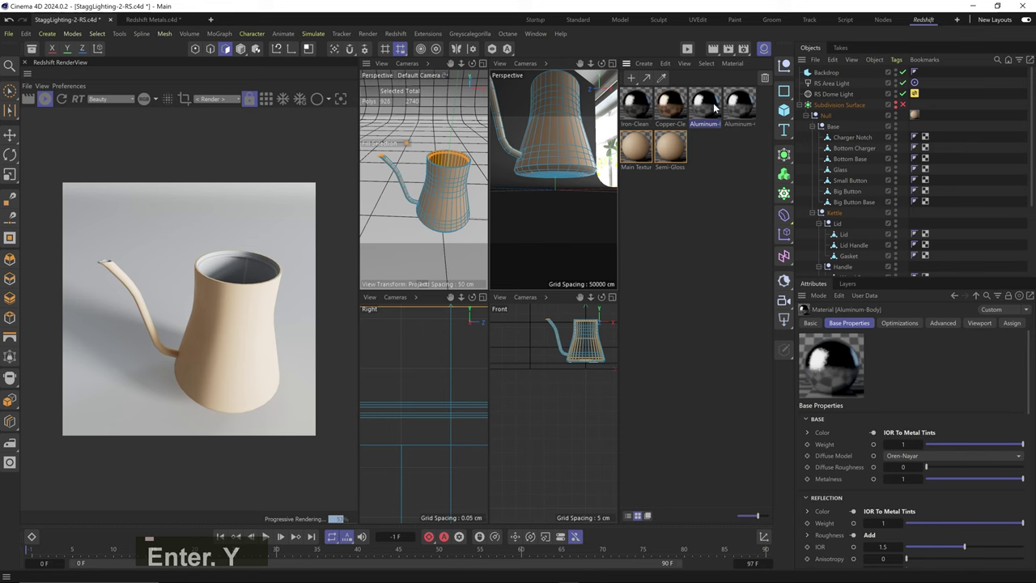
- Apply Aluminum-Body to the selected interior polygons and re-enable the Subdivision Surface
{"action": "left_click_drag", "start_coordinate": [714, 107], "coordinate": [453, 182]}
{"action": "left_click", "coordinate": [903, 104]}
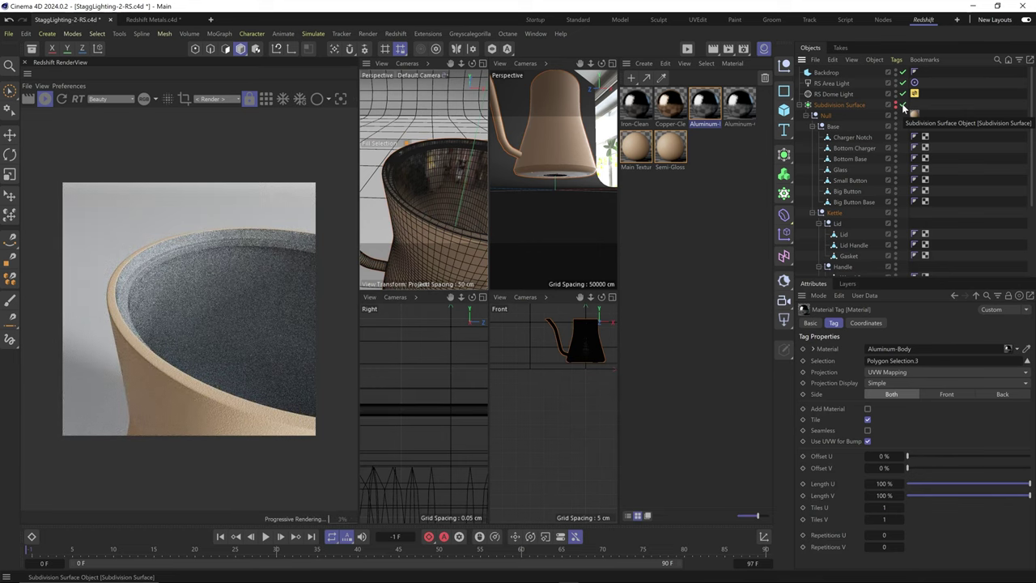
- Open the Aluminum-Body node graph, preview its bump noise, and set the Bump Map's Height Scale to 0.01
{"action": "double_click", "coordinate": [704, 106]}
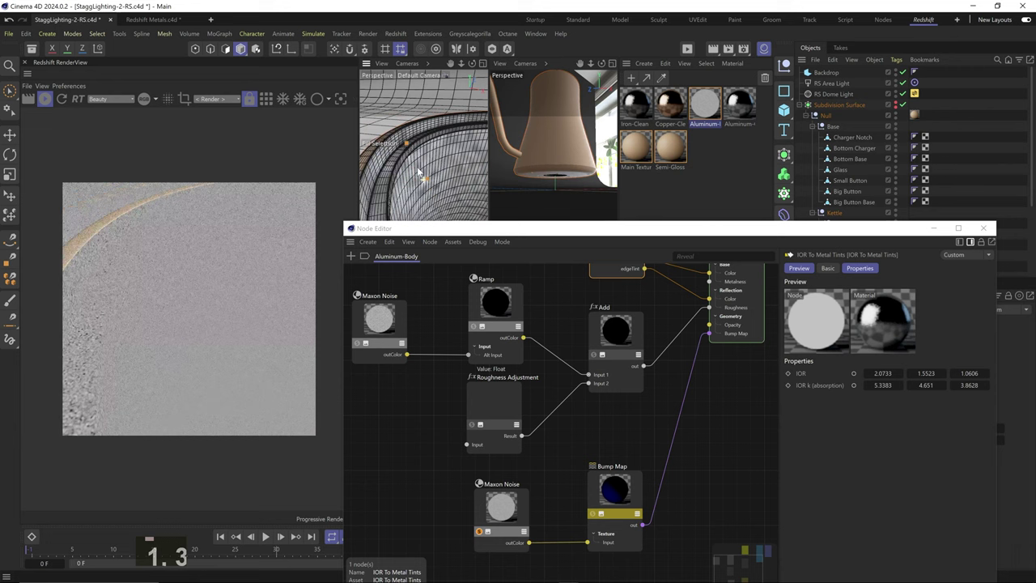
{"action": "left_click", "coordinate": [525, 484]}
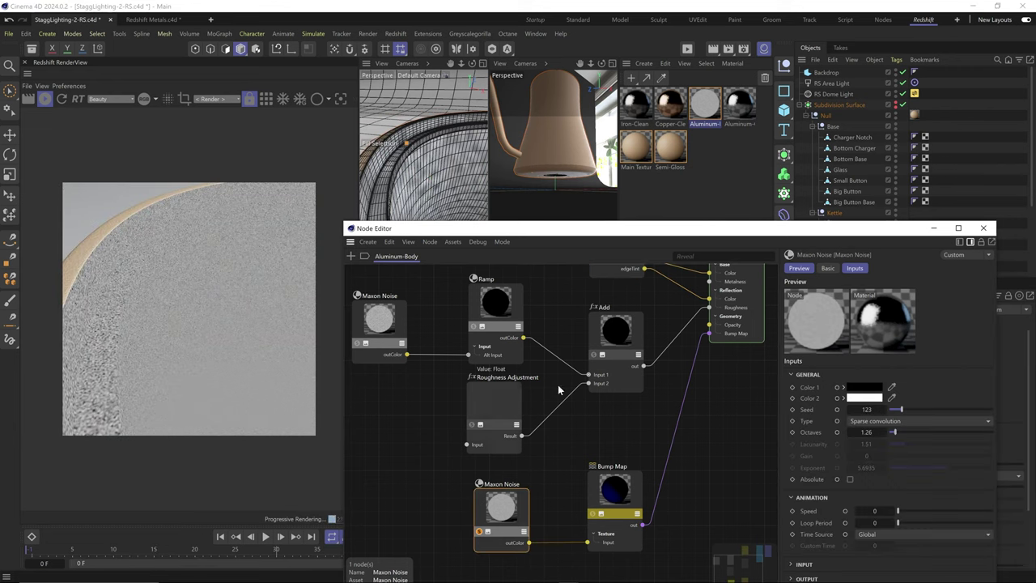
{"action": "left_click", "coordinate": [594, 355]}
{"action": "left_click", "coordinate": [477, 531]}
{"action": "left_click", "coordinate": [620, 486]}
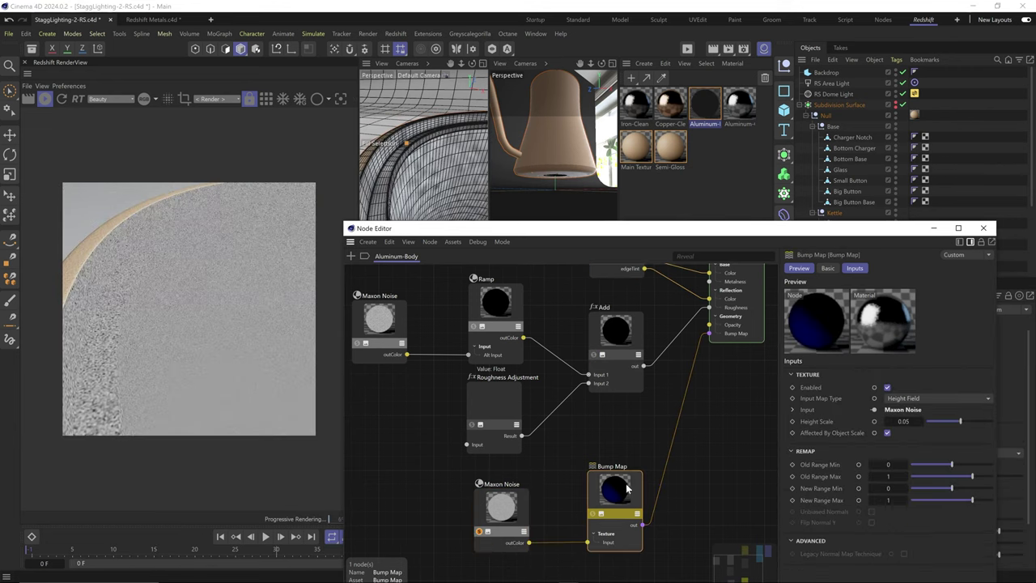
{"action": "left_click", "coordinate": [479, 530]}
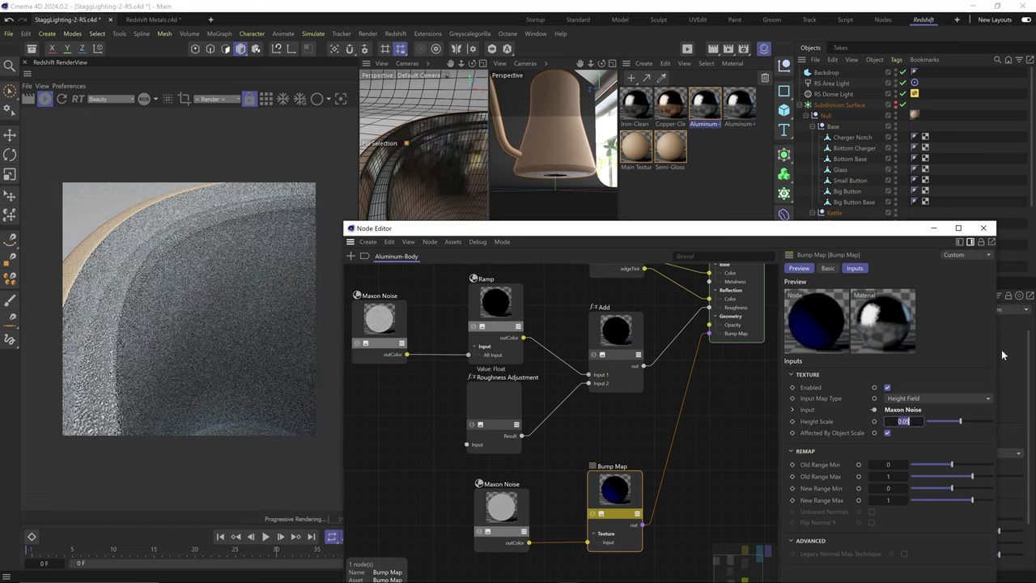
{"action": "key", "text": "Return"}
- Save the scene and raise the bump Maxon Noise's High Clip to 0.5 while previewing the noise
{"action": "left_click", "coordinate": [502, 508]}
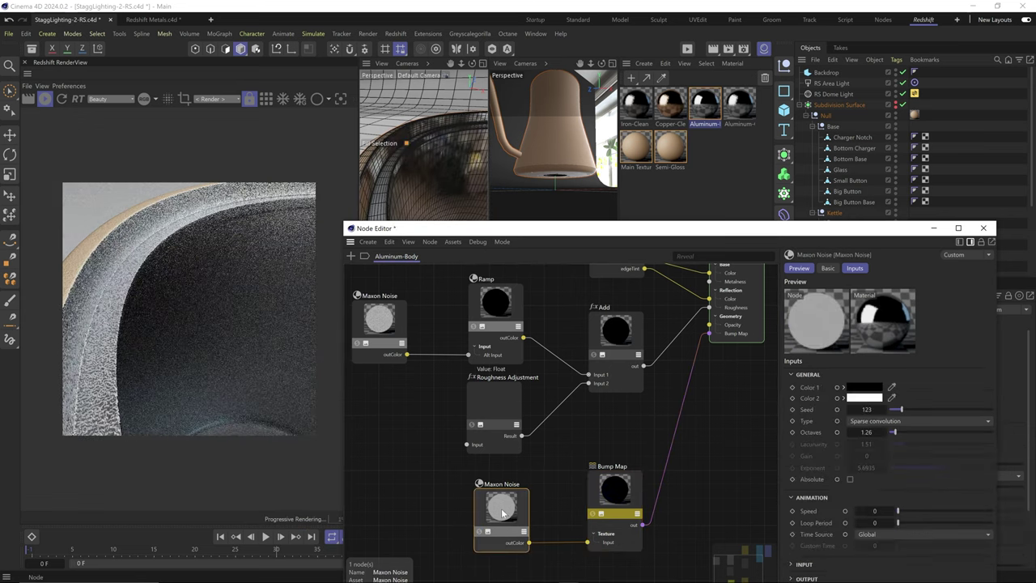
{"action": "left_click_drag", "start_coordinate": [631, 228], "coordinate": [637, 99]}
{"action": "key", "text": "ctrl+s"}
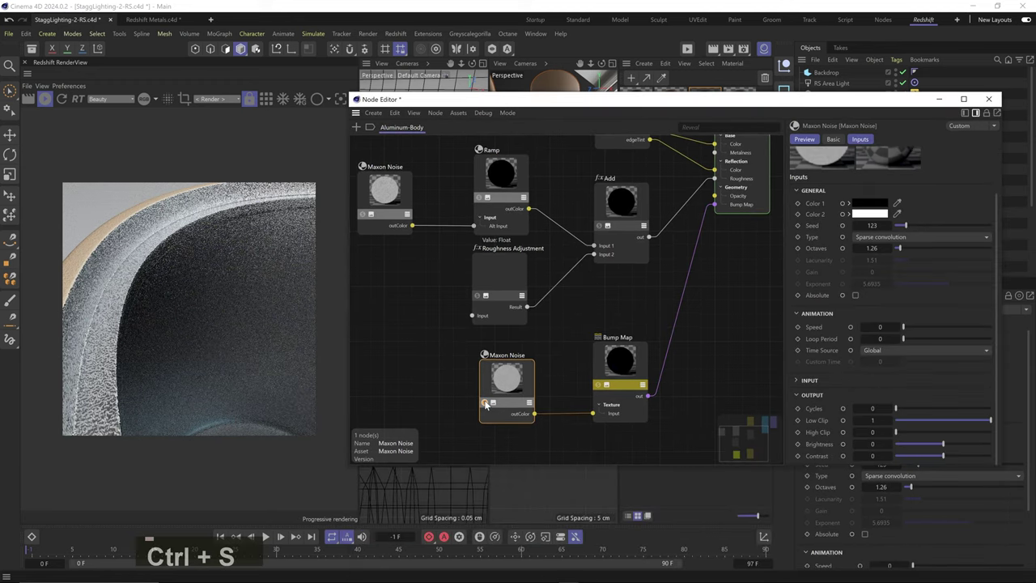
{"action": "left_click", "coordinate": [484, 402]}
{"action": "left_click_drag", "start_coordinate": [916, 430], "coordinate": [942, 431]}
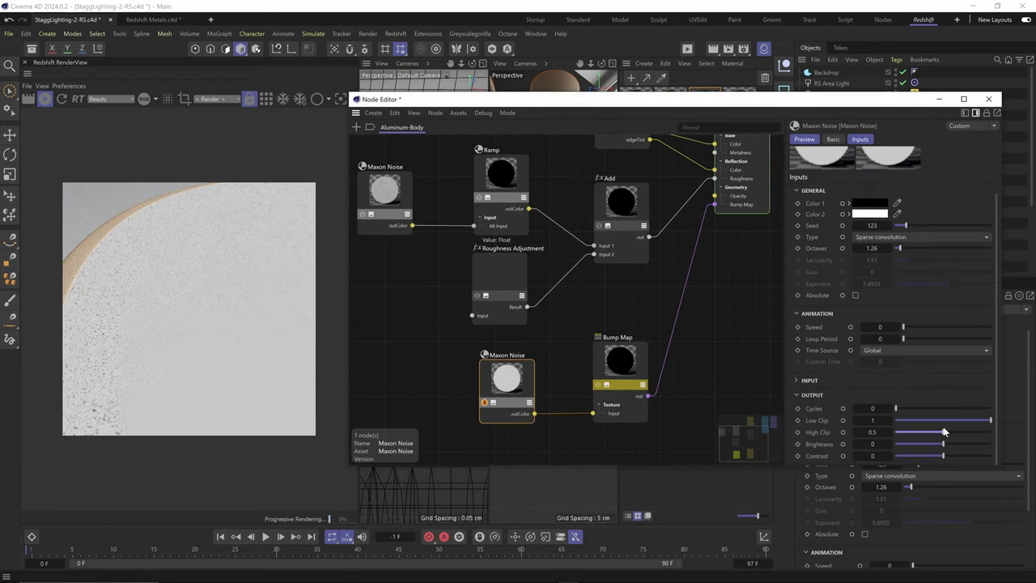
{"action": "left_click", "coordinate": [484, 405]}
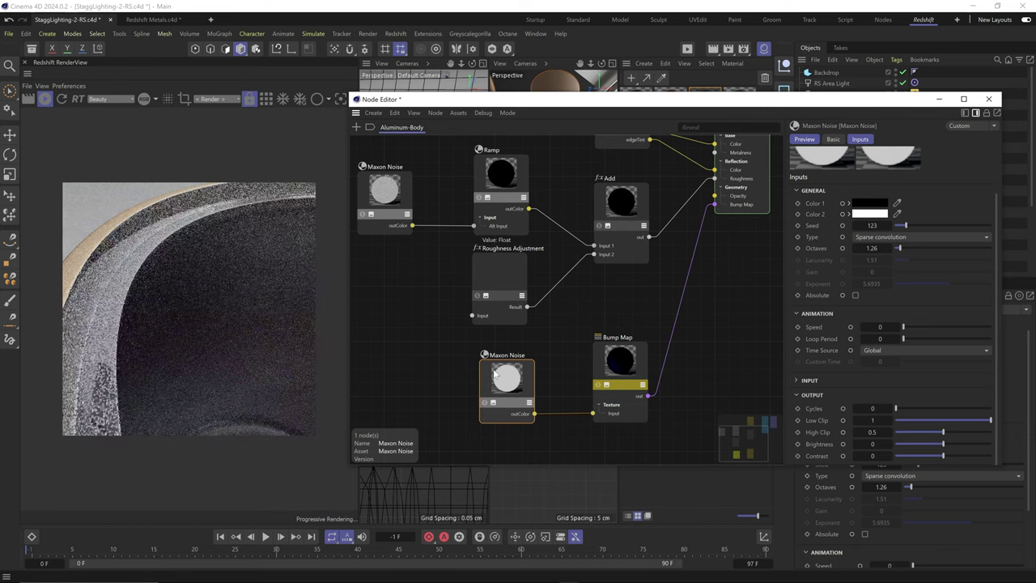
- Reduce the Bump Map's Height Scale to 0.001
{"action": "left_click", "coordinate": [617, 375]}
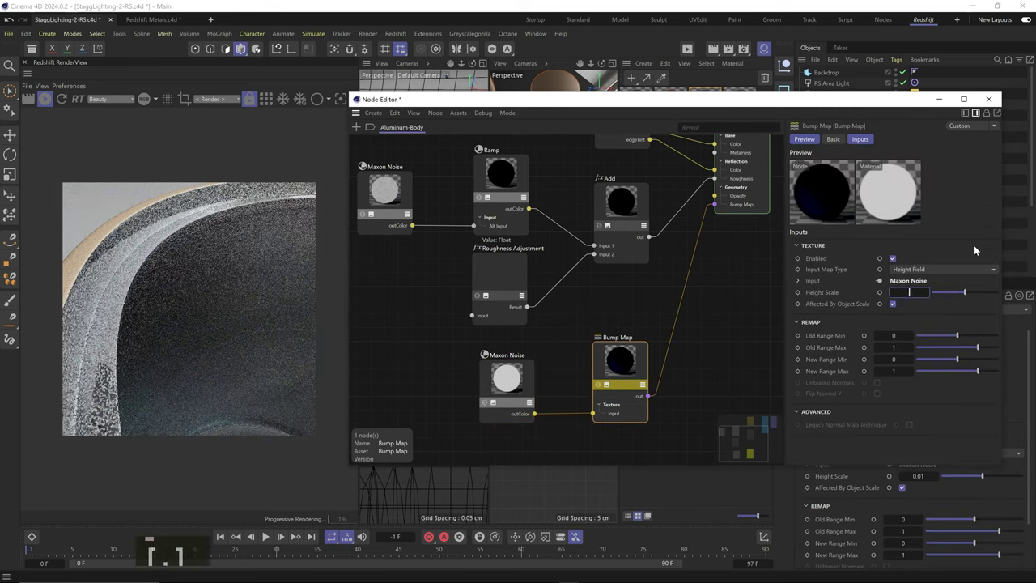
{"action": "type", "text": "1"}
{"action": "key", "text": "Return"}
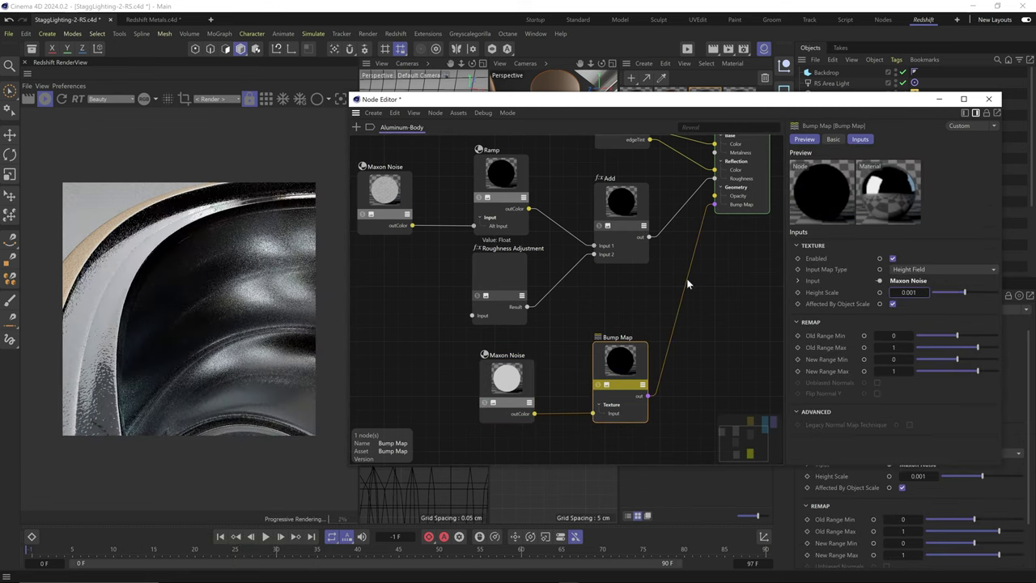
- Disable the Backdrop and set the Subdivision Surface's pitch rotation to 180° to expose the kettle's underside
{"action": "left_click_drag", "start_coordinate": [587, 99], "coordinate": [547, 267]}
{"action": "left_click_drag", "start_coordinate": [429, 162], "coordinate": [810, 143]}
{"action": "left_click_drag", "start_coordinate": [558, 162], "coordinate": [559, 194]}
{"action": "left_click_drag", "start_coordinate": [429, 162], "coordinate": [445, 222]}
{"action": "left_click_drag", "start_coordinate": [566, 267], "coordinate": [534, 489]}
{"action": "key", "text": "e"}
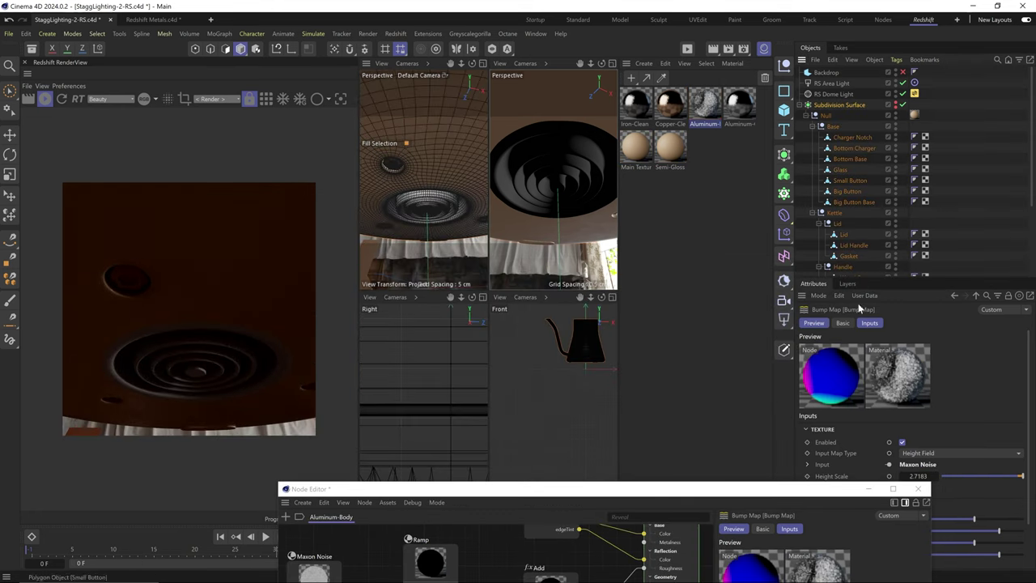
{"action": "left_click", "coordinate": [917, 489]}
{"action": "key", "text": "Return"}
{"action": "key", "text": "0"}
{"action": "mouse_move", "coordinate": [429, 186]}
{"action": "left_mouse_down"}
{"action": "mouse_move", "coordinate": [413, 169]}
{"action": "mouse_move", "coordinate": [429, 194]}
{"action": "left_mouse_up"}
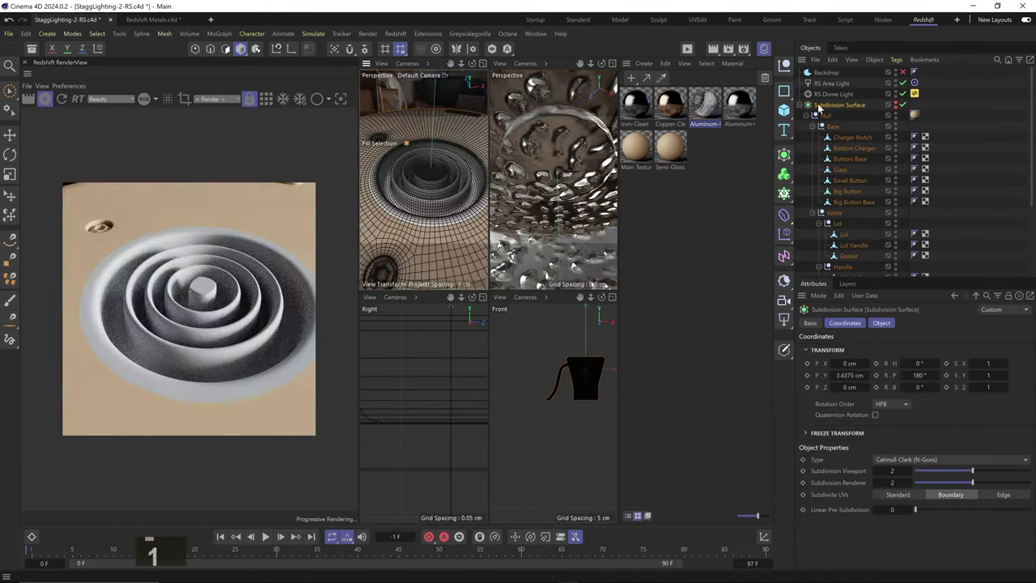
- Ring-select the border of the circular recess under the body and fill-select the concentric rings inside it
{"action": "key", "text": "u"}
{"action": "key", "text": "b"}
{"action": "key", "text": "u"}
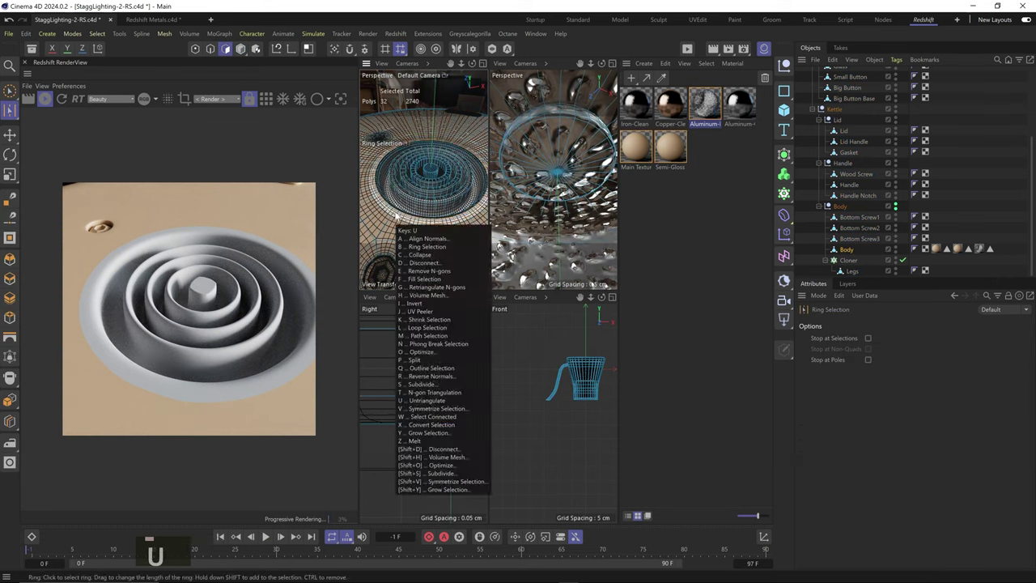
{"action": "key", "text": "f"}
{"action": "left_click", "coordinate": [429, 174], "text": "shift"}
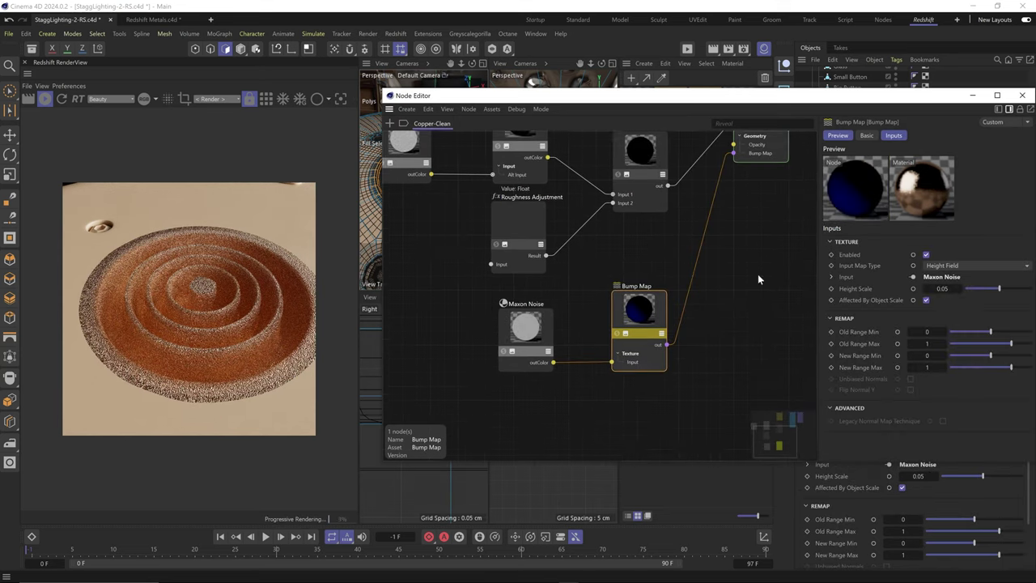
- Set Copper-Clean's Bump Map Height Scale to 0.002 and raise its bump Maxon Noise's High Clip to about 0.78
{"action": "type", "text": "0.002"}
{"action": "key", "text": "Return"}
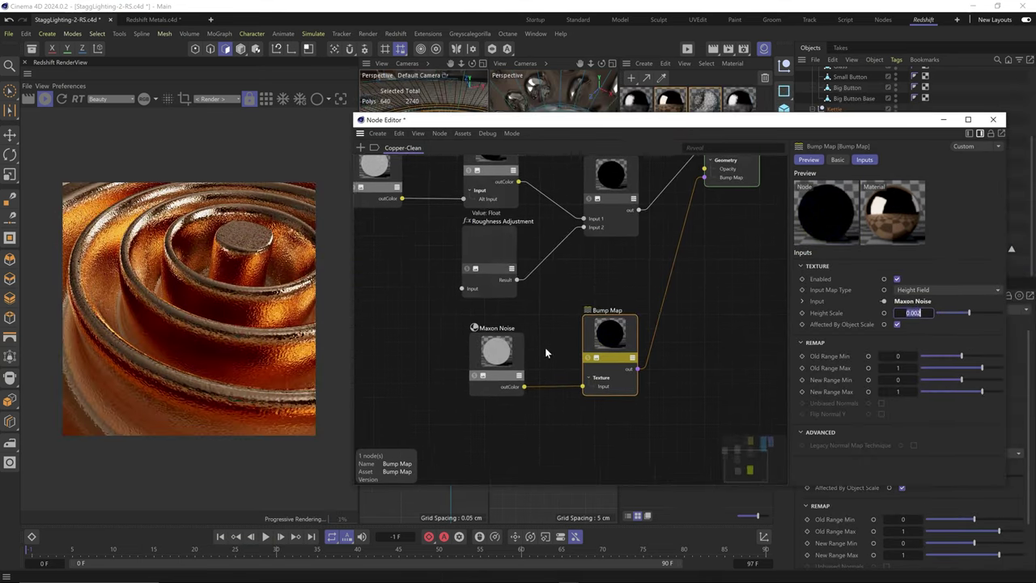
{"action": "left_click", "coordinate": [527, 348]}
{"action": "scroll", "coordinate": [835, 429], "scroll_direction": "down", "scroll_amount": 2}
{"action": "left_click", "coordinate": [839, 412]}
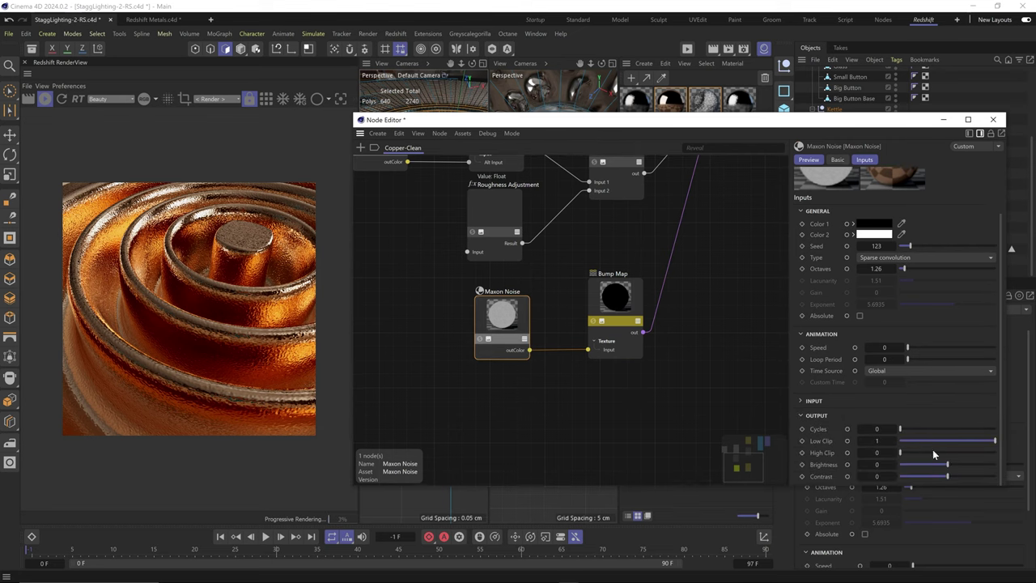
{"action": "left_click_drag", "start_coordinate": [929, 454], "coordinate": [974, 454]}
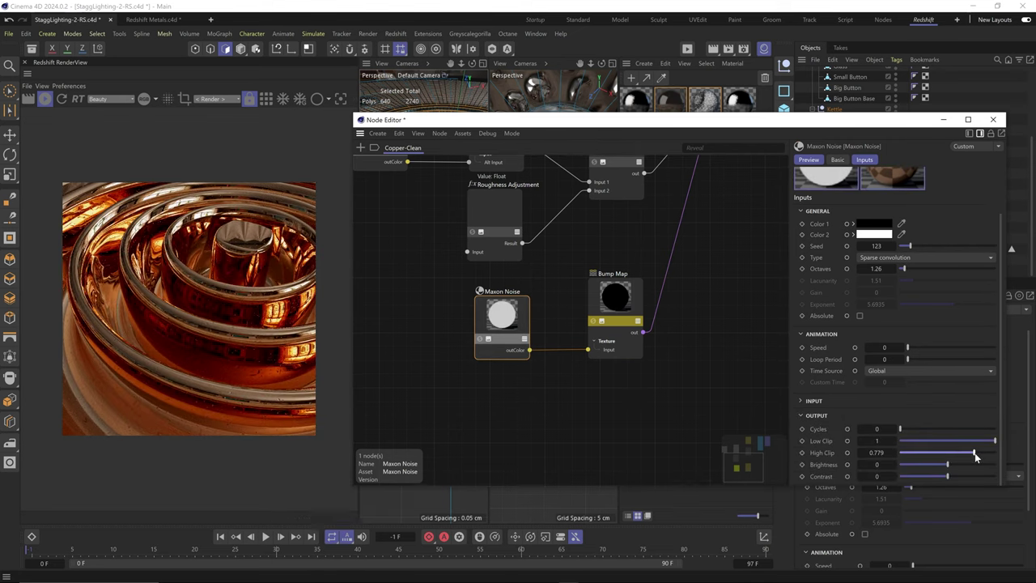
- Set Copper-Clean's Roughness Adjustment value to 0.1 while previewing the Add node's output
{"action": "middle_click_drag", "start_coordinate": [592, 259], "coordinate": [599, 378]}
{"action": "left_click", "coordinate": [486, 332]}
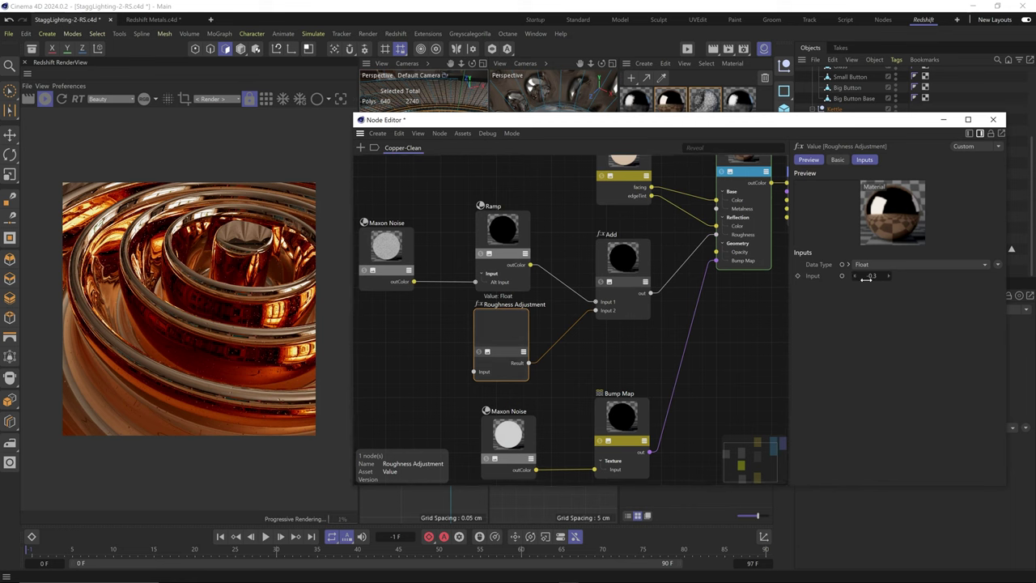
{"action": "left_click", "coordinate": [602, 281]}
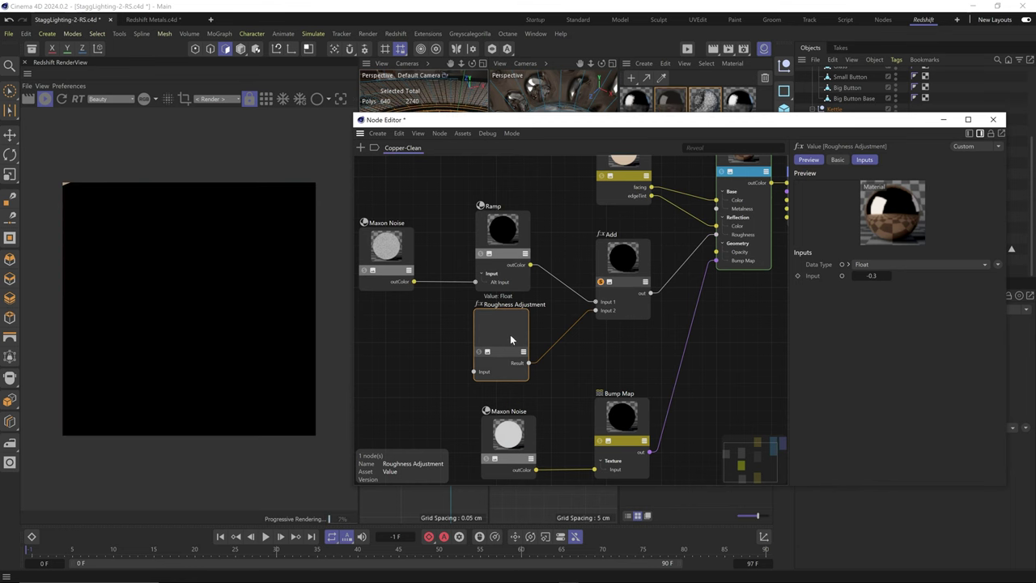
{"action": "left_click", "coordinate": [871, 275]}
{"action": "key", "text": "Return"}
{"action": "type", "text": ".1"}
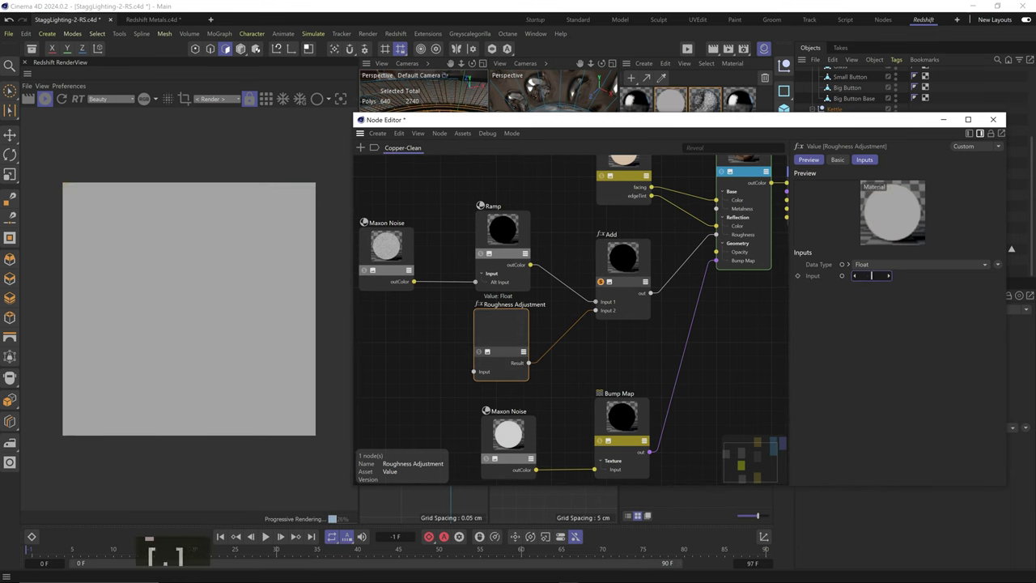
{"action": "key", "text": "Return"}
- Preview the roughness Ramp and brighten its end knot to a mid grey
{"action": "left_click", "coordinate": [502, 273]}
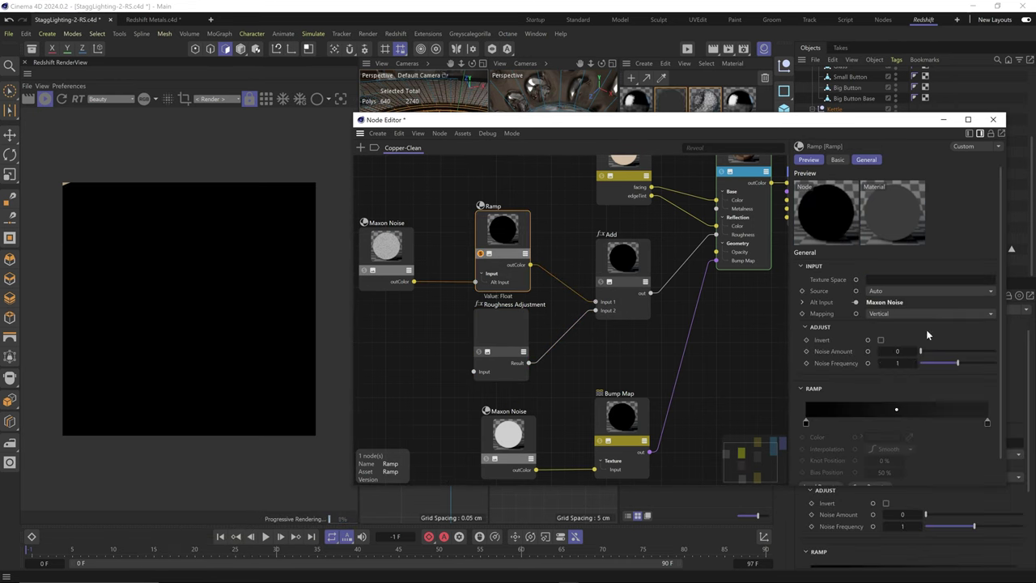
{"action": "double_click", "coordinate": [988, 423]}
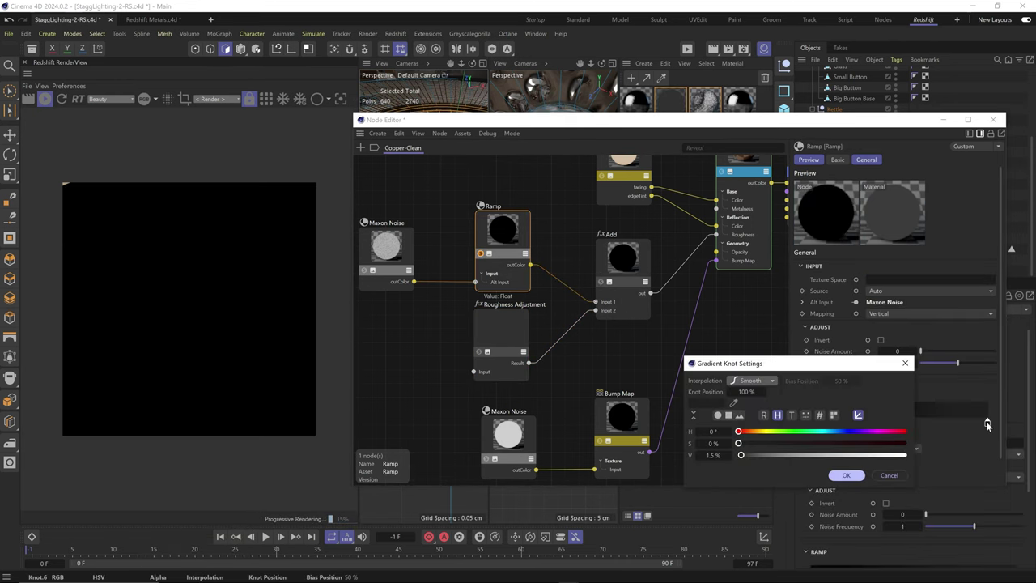
{"action": "left_click", "coordinate": [845, 475]}
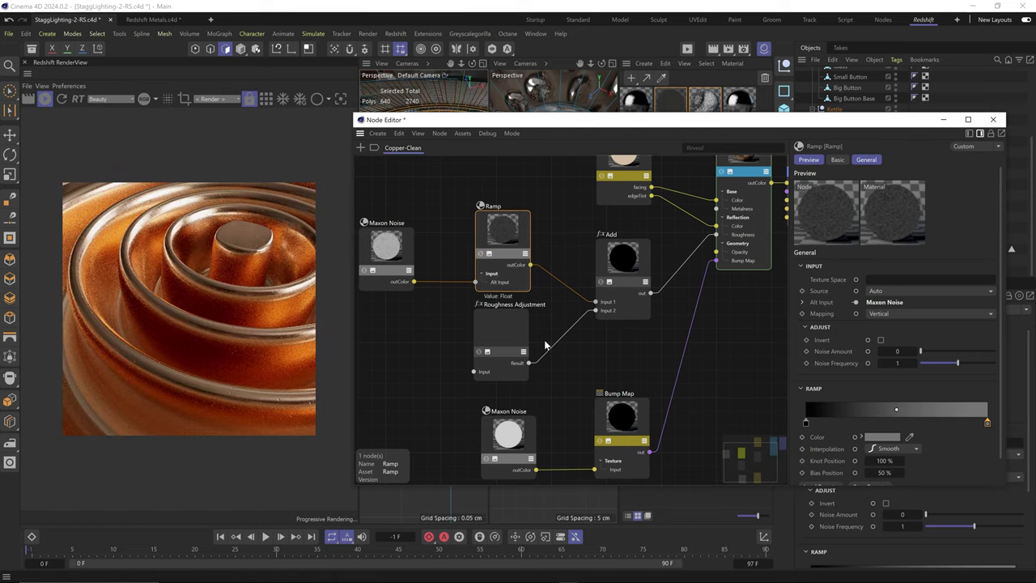
{"action": "left_click_drag", "start_coordinate": [567, 119], "coordinate": [569, 212]}
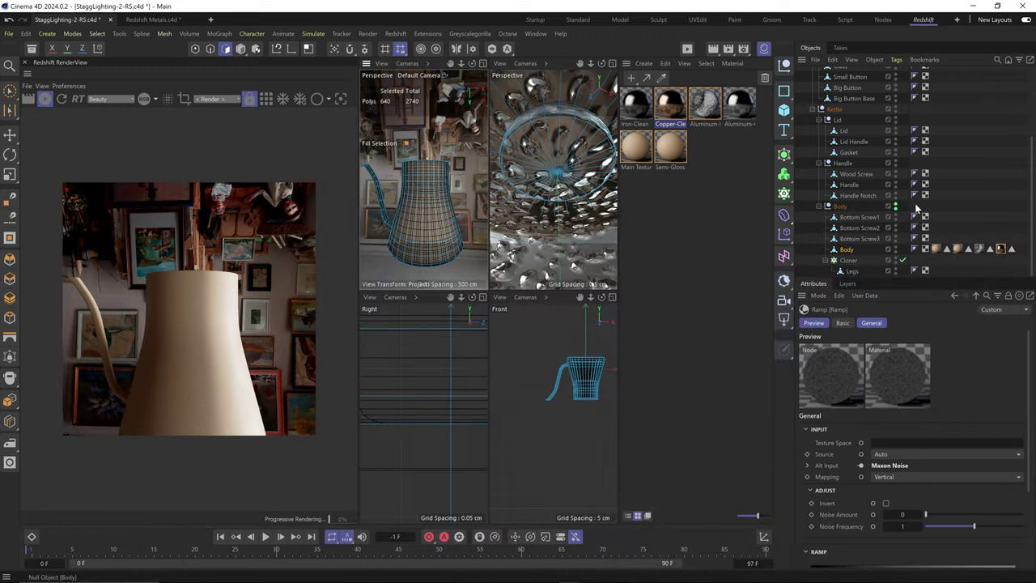
- Re-enable the Subdivision Surface with its pitch rotation reset to 0° and view the kettle's lid
{"action": "scroll", "coordinate": [917, 208], "scroll_direction": "up", "scroll_amount": 5}
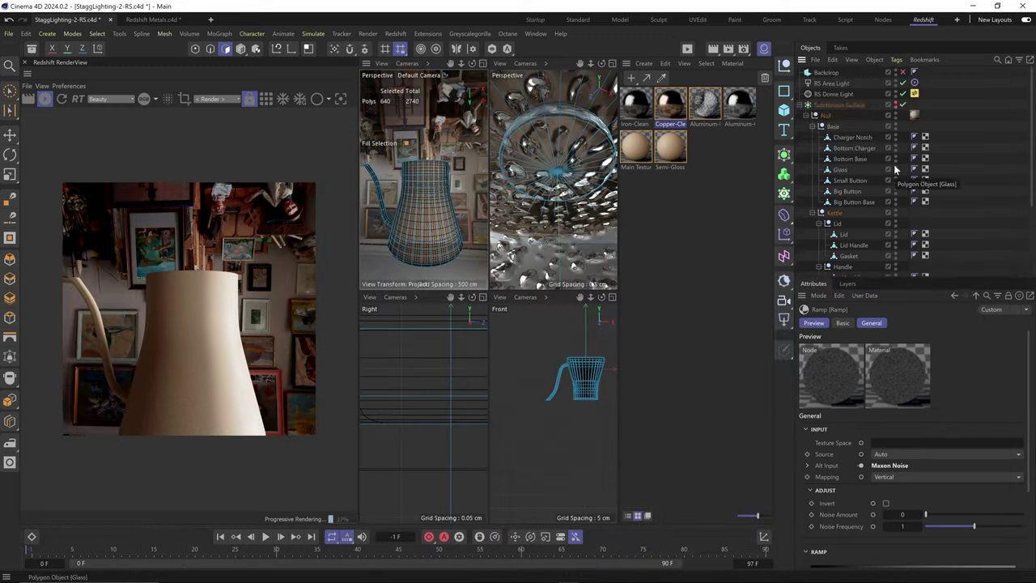
{"action": "left_click", "coordinate": [874, 136], "text": "alt"}
{"action": "left_click", "coordinate": [839, 104]}
{"action": "mouse_move", "coordinate": [429, 194]}
{"action": "left_mouse_down"}
{"action": "mouse_move", "coordinate": [455, 252]}
{"action": "mouse_move", "coordinate": [427, 194]}
{"action": "left_mouse_up"}
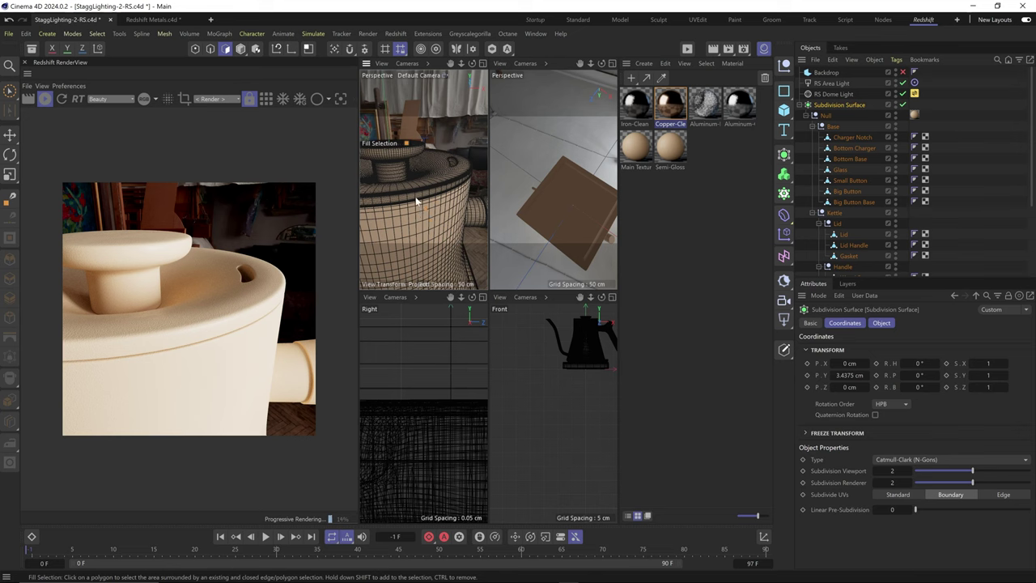
- Isolate the Lid group so only the lid parts show, and frame it in the views
{"action": "scroll", "coordinate": [858, 178], "scroll_direction": "down", "scroll_amount": 4}
{"action": "key", "text": "e"}
{"action": "left_click", "coordinate": [833, 109]}
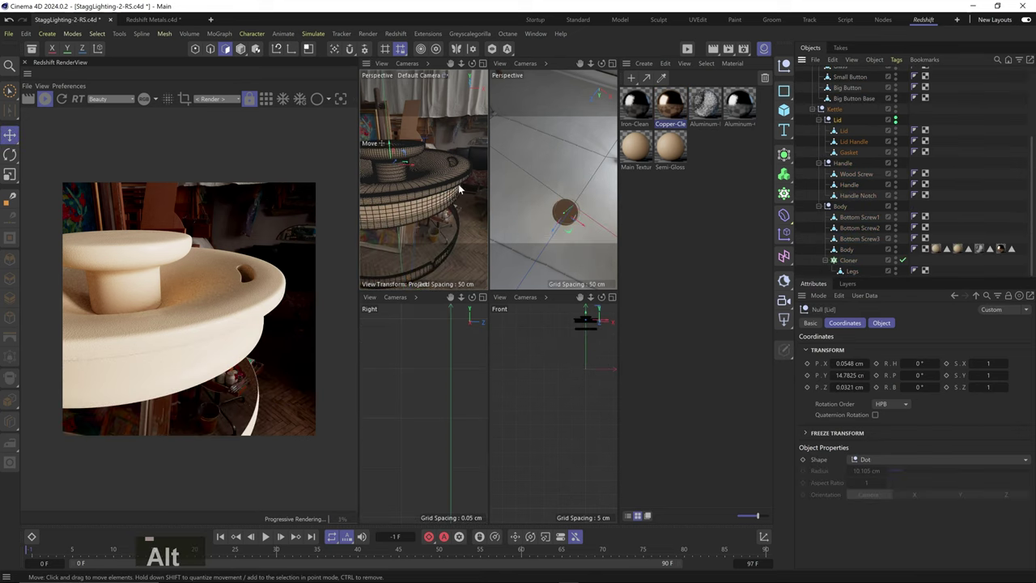
{"action": "left_click_drag", "start_coordinate": [430, 208], "coordinate": [441, 190]}
{"action": "left_click_drag", "start_coordinate": [578, 324], "coordinate": [559, 303]}
{"action": "key", "text": "s"}
{"action": "key", "text": "Tab"}
- Select the Gasket and set its Y position to -0.26 cm
{"action": "left_click", "coordinate": [413, 409]}
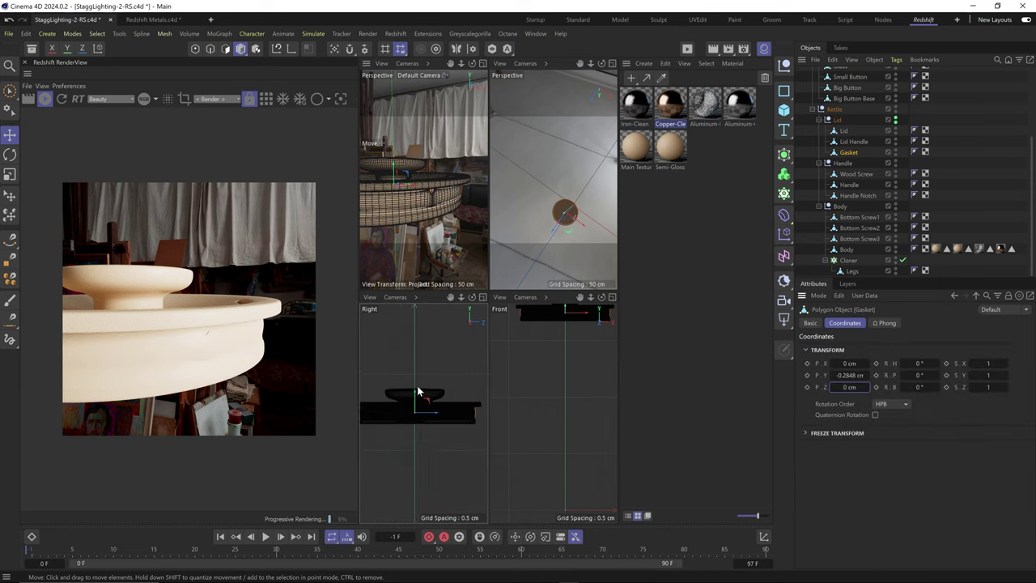
{"action": "left_click_drag", "start_coordinate": [420, 392], "coordinate": [472, 422]}
{"action": "key", "text": "Return"}
{"action": "key", "text": "Up"}
{"action": "key", "text": "Down"}
{"action": "key", "text": "Return"}
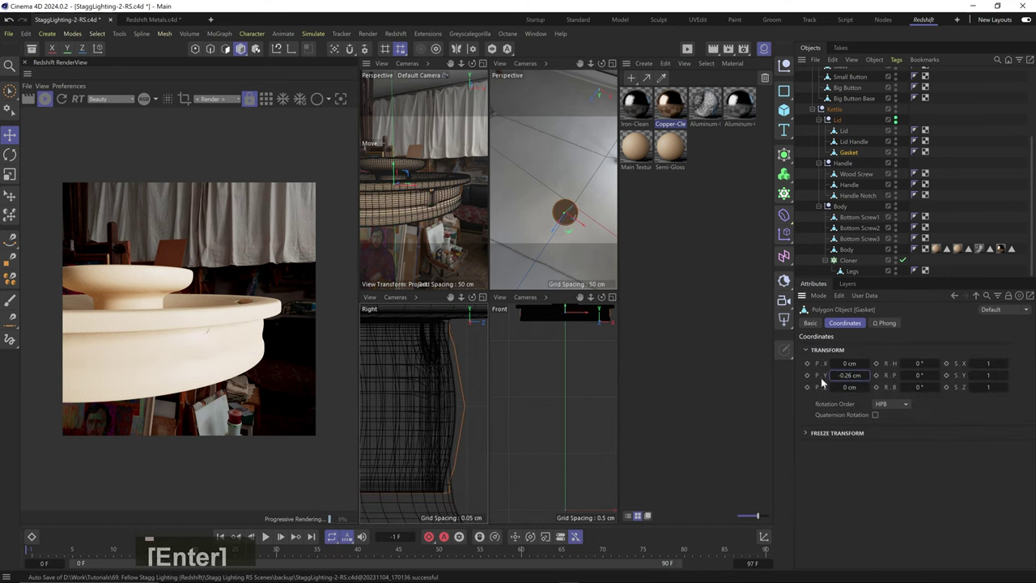
- Scale the Gasket uniformly to about 99.85 %, checking its profile in the Right view
{"action": "key", "text": "s"}
{"action": "key", "text": "2"}
{"action": "left_click_drag", "start_coordinate": [567, 328], "coordinate": [563, 383]}
{"action": "key", "text": "1"}
{"action": "key", "text": "t"}
{"action": "key", "text": "s"}
{"action": "key", "text": "2"}
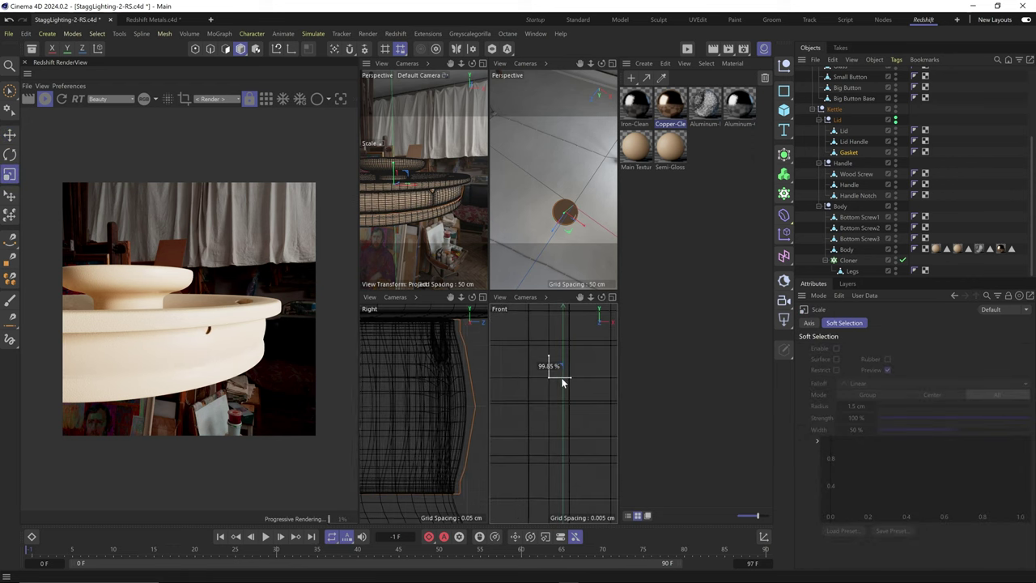
- Hide the Gasket and switch to polygon editing on the Lid object
{"action": "left_click", "coordinate": [893, 152], "text": "alt"}
{"action": "left_click", "coordinate": [844, 130]}
{"action": "left_click", "coordinate": [226, 49]}
- Ring-select the border under the Lid's rim and fill-select the lower section of the Lid
{"action": "key", "text": "u"}
{"action": "key", "text": "b"}
{"action": "left_click_drag", "start_coordinate": [437, 195], "coordinate": [480, 169]}
{"action": "left_click", "coordinate": [421, 180]}
{"action": "key", "text": "u"}
{"action": "key", "text": "f"}
{"action": "left_click", "coordinate": [453, 228]}
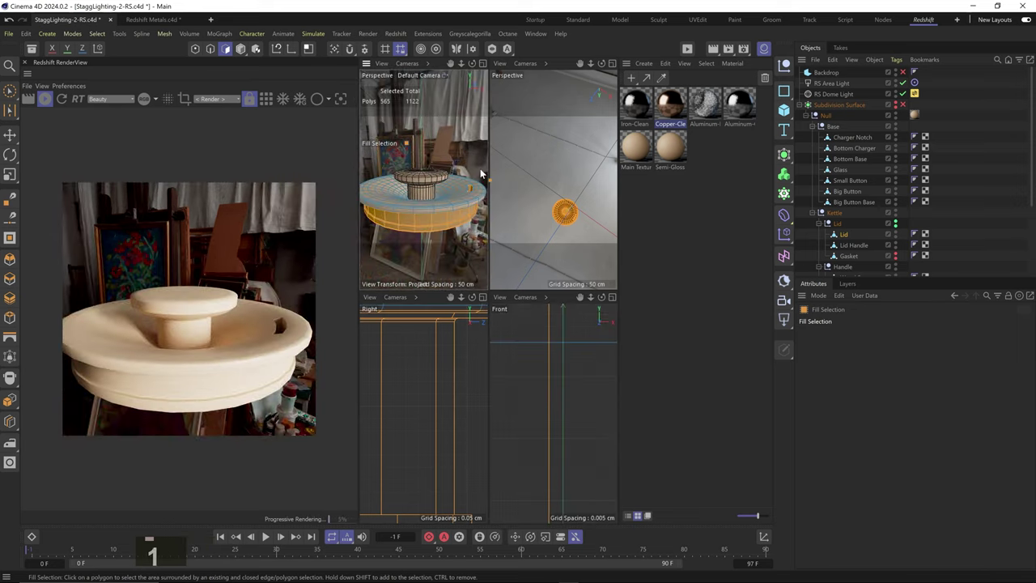
- Assign Aluminum-Clean to the Lid's selected lower polygons and replace its node setup with Aluminum-Body's
{"action": "left_click_drag", "start_coordinate": [739, 105], "coordinate": [445, 224]}
{"action": "left_click", "coordinate": [445, 224]}
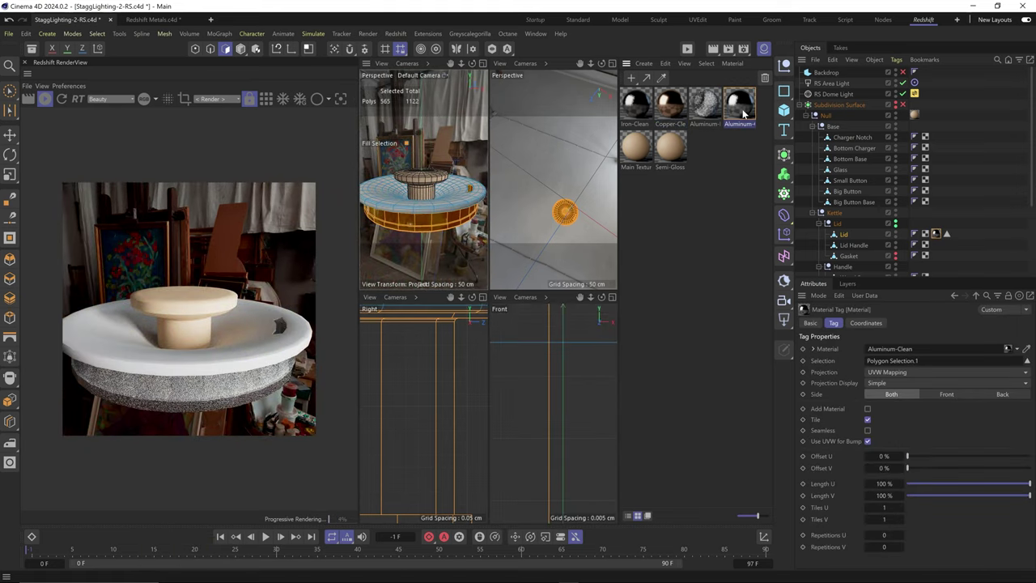
{"action": "left_click", "coordinate": [740, 108], "text": "ctrl+alt"}
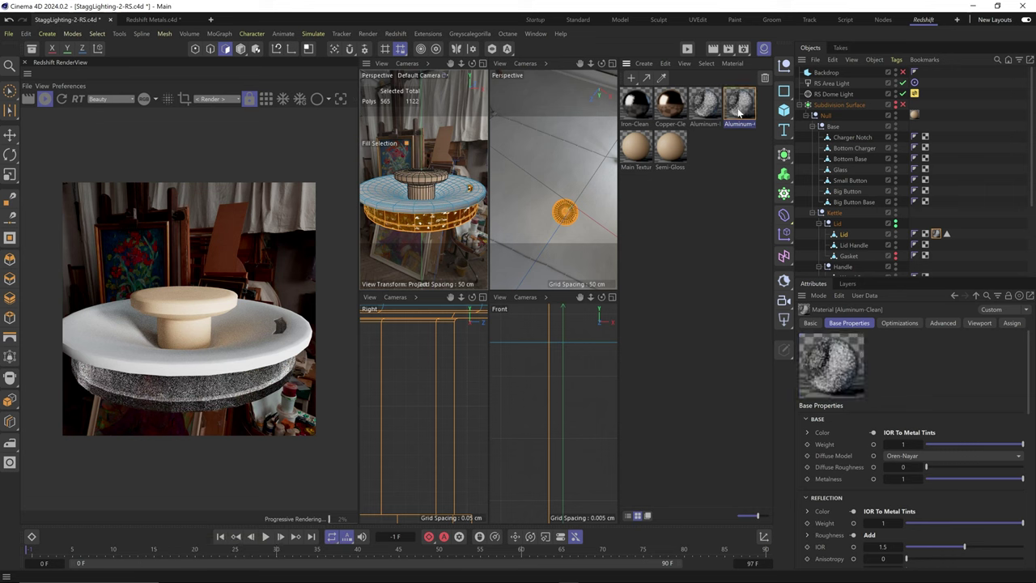
- Invert the polygon selection and assign Main Texture to the rest of the Lid
{"action": "key", "text": "u"}
{"action": "key", "text": "i"}
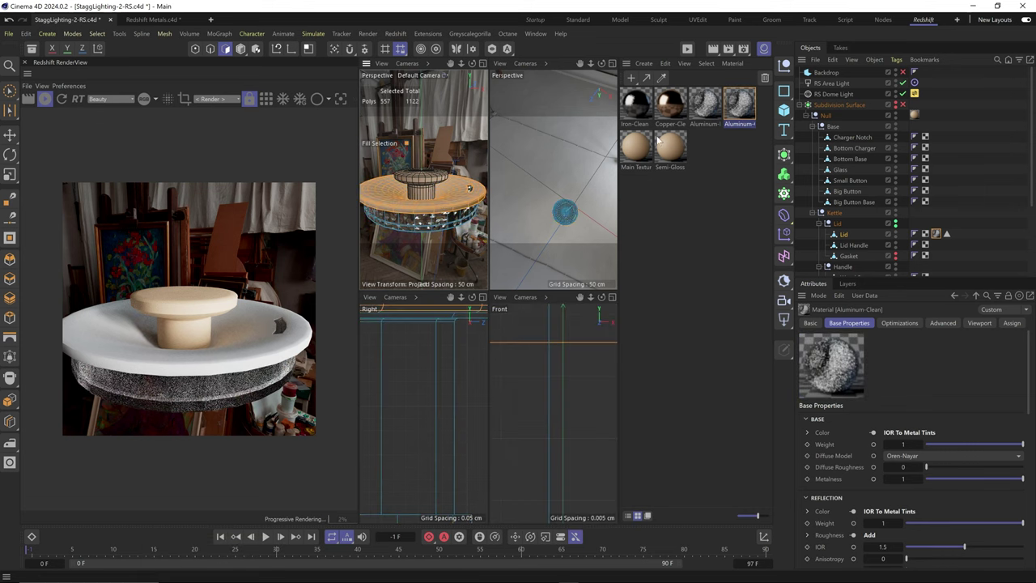
{"action": "mouse_move", "coordinate": [477, 217]}
{"action": "left_mouse_down"}
{"action": "mouse_move", "coordinate": [463, 198]}
{"action": "mouse_move", "coordinate": [459, 151]}
{"action": "mouse_move", "coordinate": [477, 178]}
{"action": "mouse_move", "coordinate": [461, 227]}
{"action": "left_mouse_up"}
{"action": "key", "text": "3"}
{"action": "key", "text": "2"}
{"action": "key", "text": "1"}
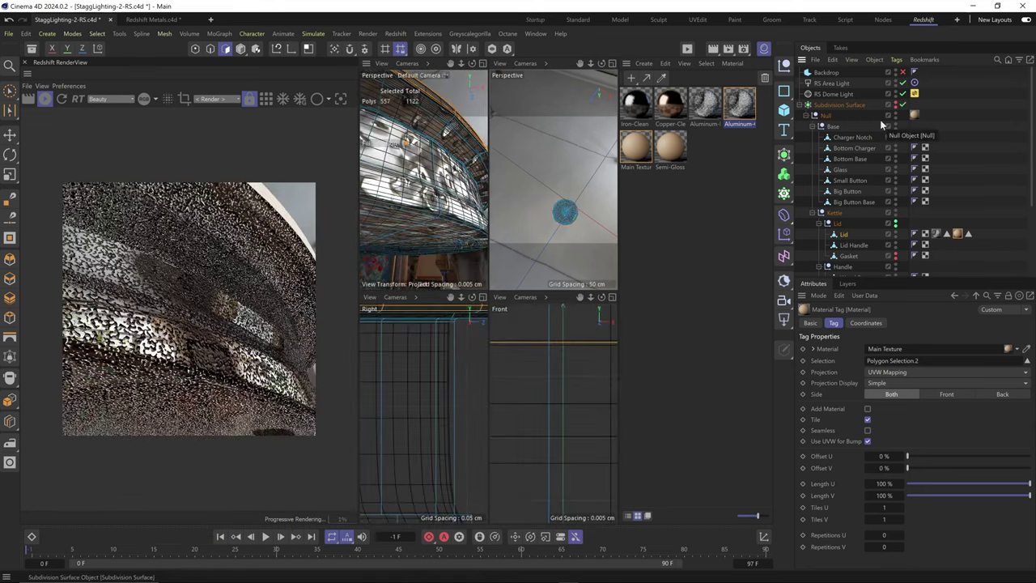
- Set Aluminum-Clean's bump Maxon Noise to a High Clip of about 0.7 and the Zada noise type
{"action": "double_click", "coordinate": [734, 104]}
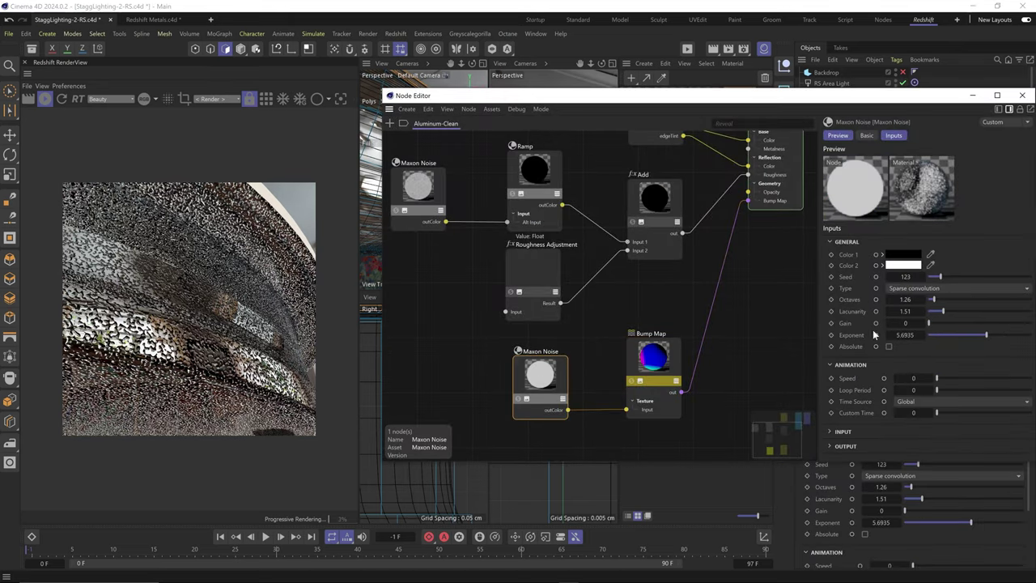
{"action": "left_click", "coordinate": [845, 446]}
{"action": "scroll", "coordinate": [852, 450], "scroll_direction": "down", "scroll_amount": 2}
{"action": "left_click_drag", "start_coordinate": [1023, 428], "coordinate": [997, 430]}
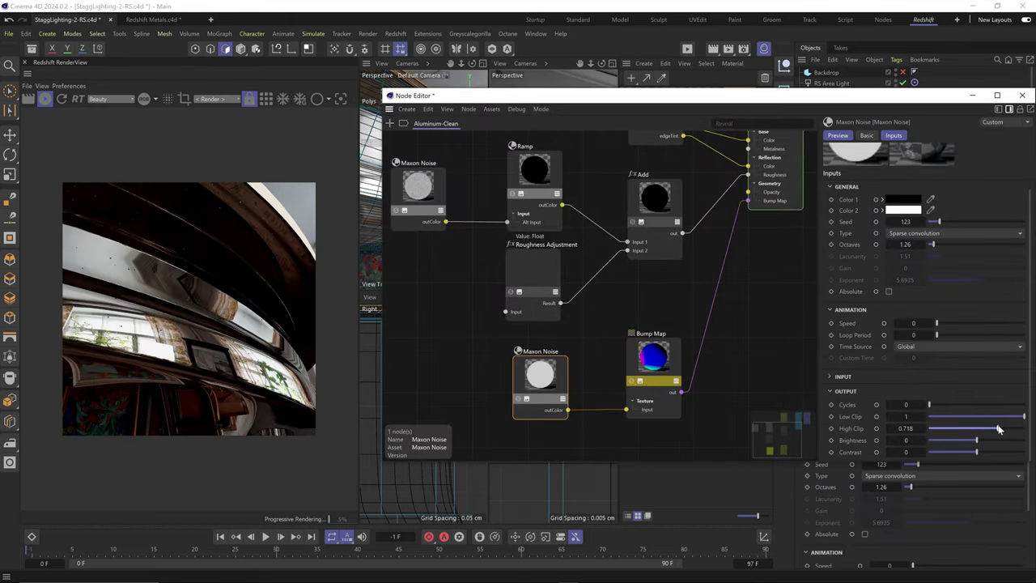
{"action": "scroll", "coordinate": [858, 309], "scroll_direction": "up", "scroll_amount": 1}
{"action": "left_click", "coordinate": [906, 288]}
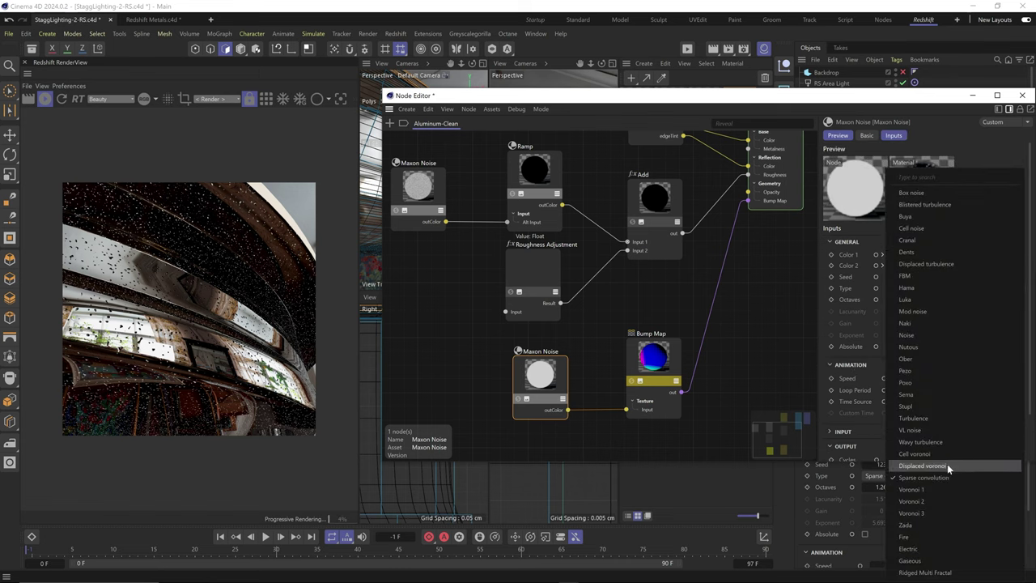
{"action": "left_click", "coordinate": [937, 525]}
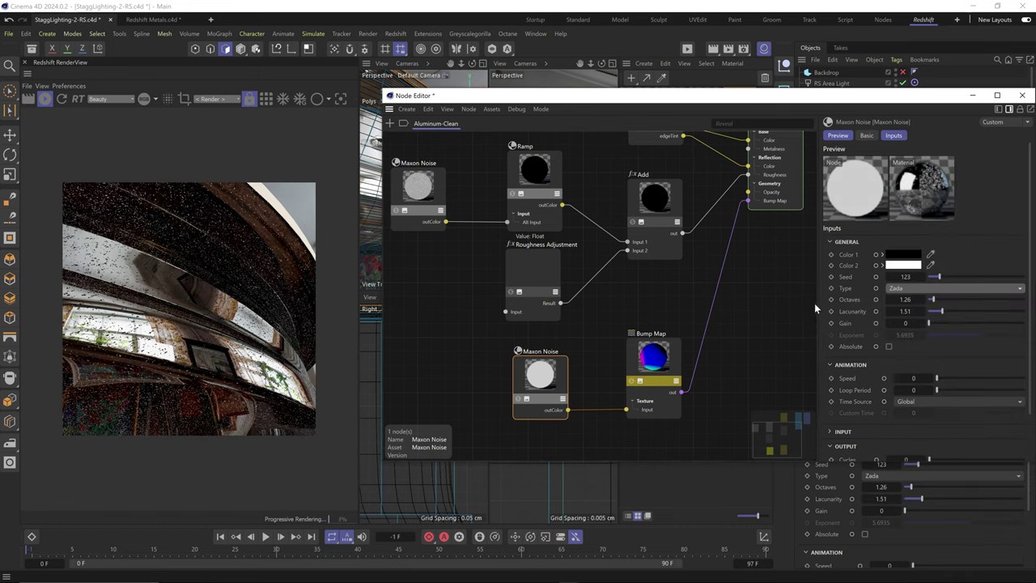
- Lower Aluminum-Clean's Bump Map Height Scale to 0.0001, trying 0.01, 0.003 and 0.001 on the way, and reduce Aluminum-Body's too
{"action": "left_click", "coordinate": [670, 356]}
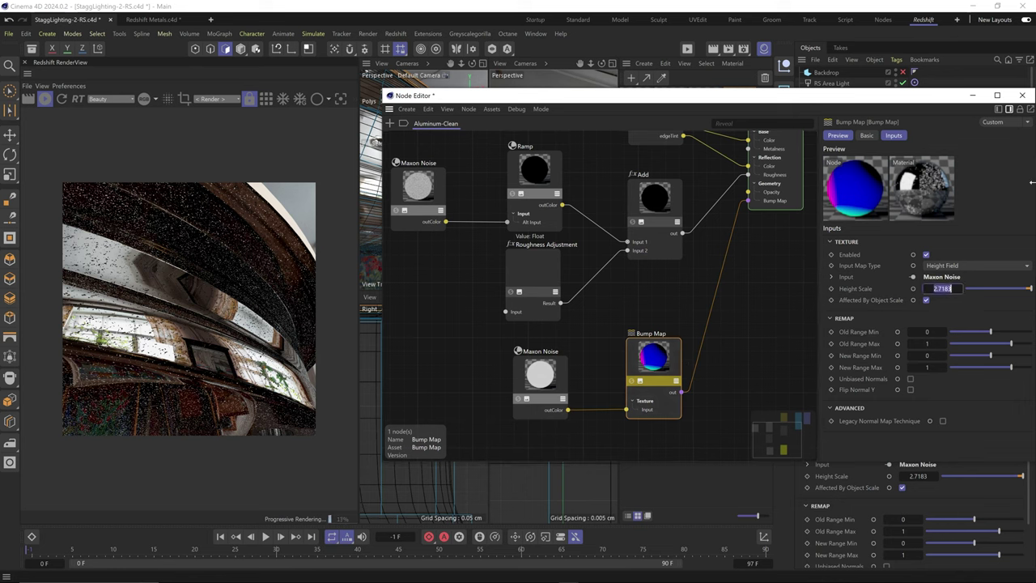
{"action": "type", "text": "0.01"}
{"action": "key", "text": "Return"}
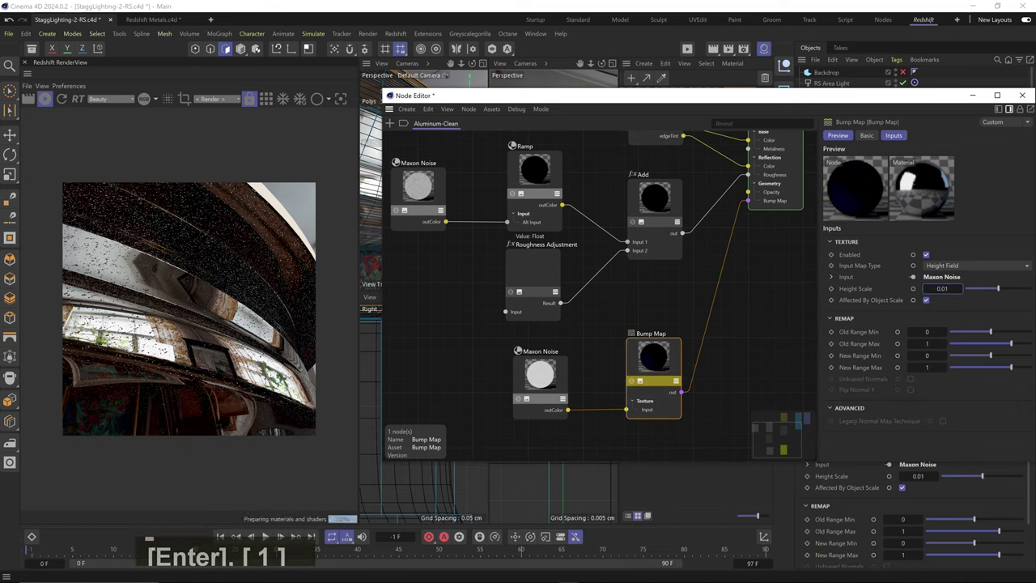
{"action": "double_click", "coordinate": [943, 288]}
{"action": "type", "text": "0.003"}
{"action": "key", "text": "Return"}
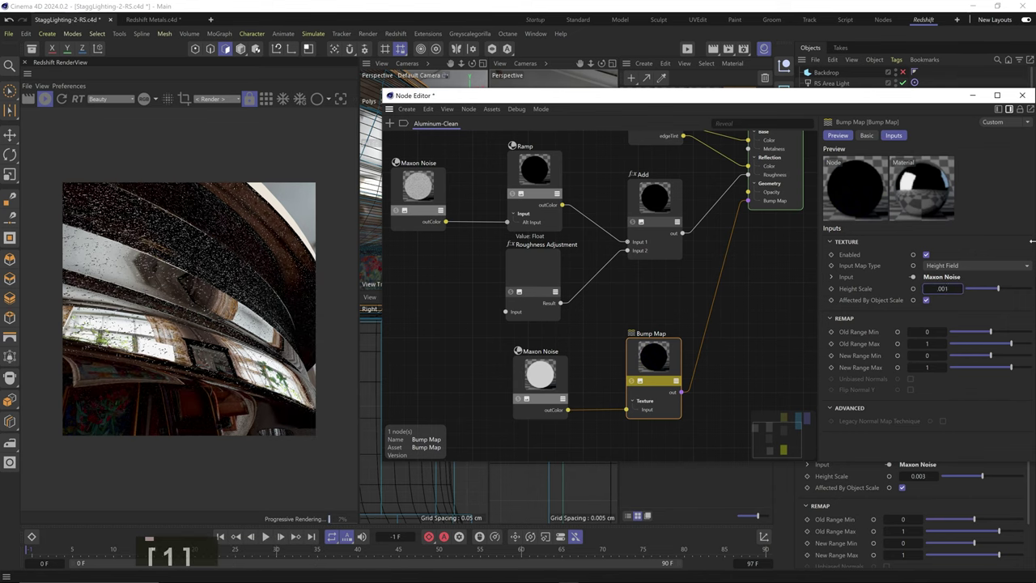
{"action": "key", "text": "Return"}
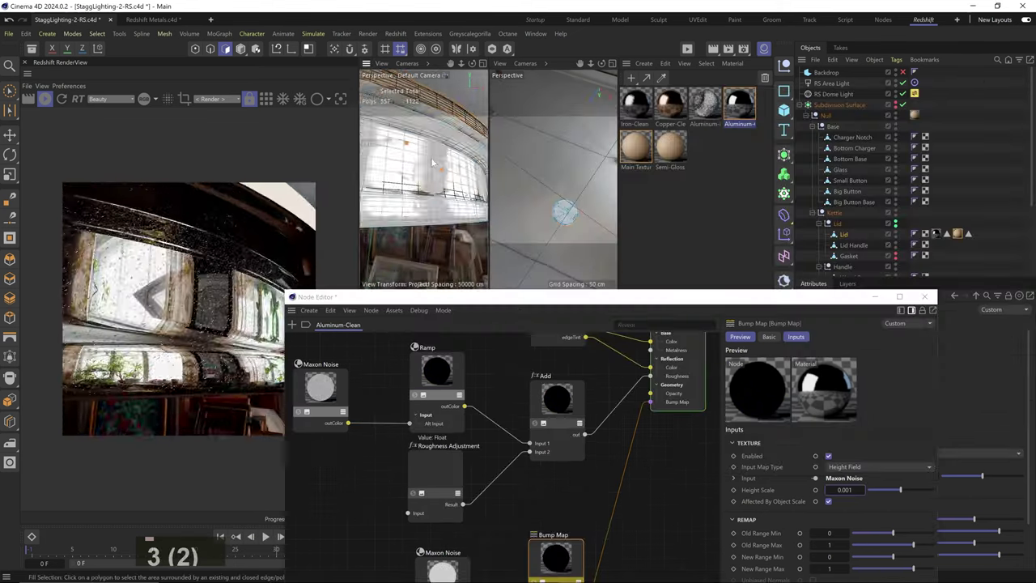
{"action": "type", "text": "3"}
{"action": "type", "text": "0"}
{"action": "key", "text": "Return"}
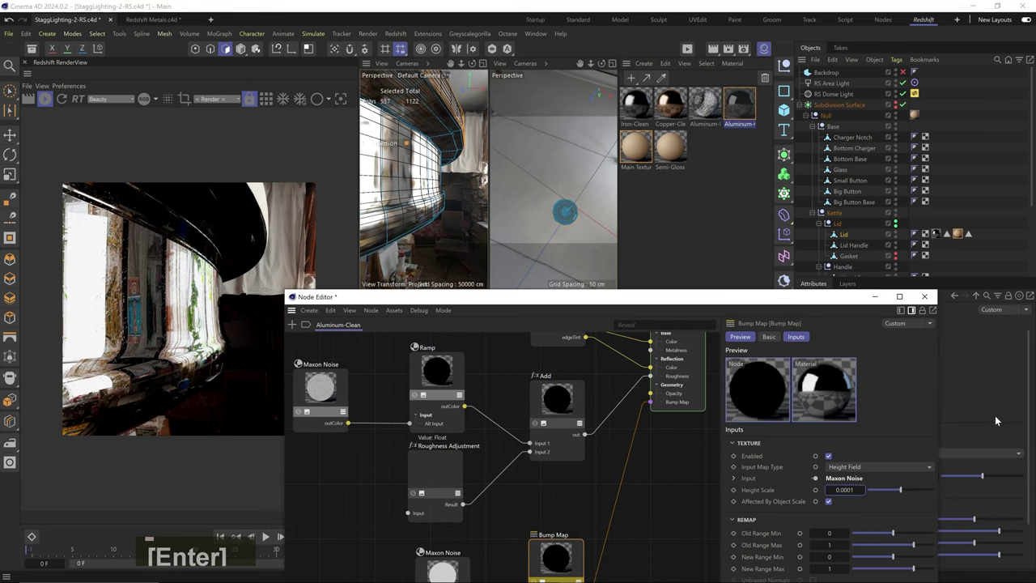
{"action": "left_click", "coordinate": [704, 107]}
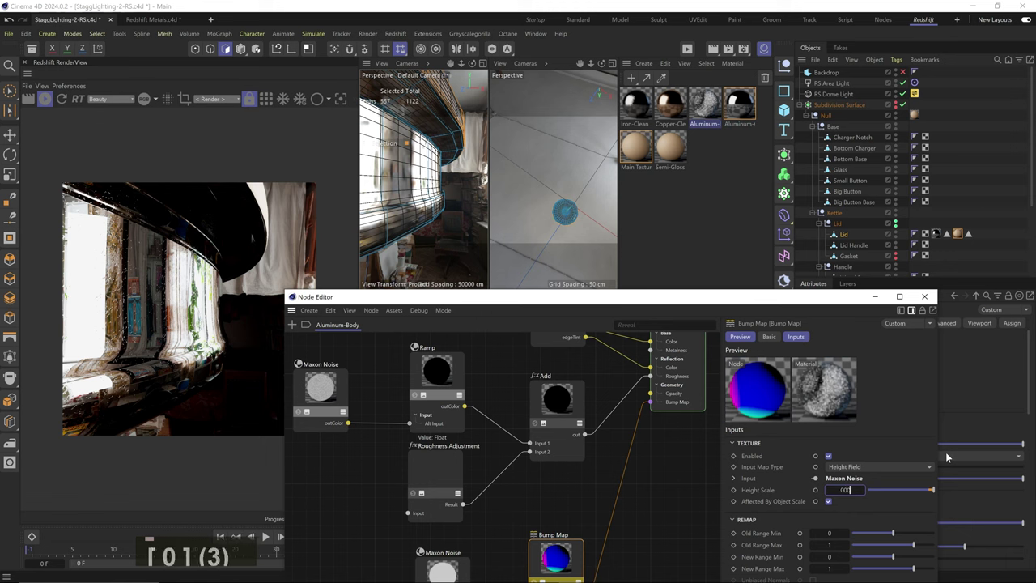
{"action": "key", "text": "ctrl+z"}
- Set Aluminum-Clean's Roughness Adjustment value to 0.07
{"action": "left_click", "coordinate": [440, 477]}
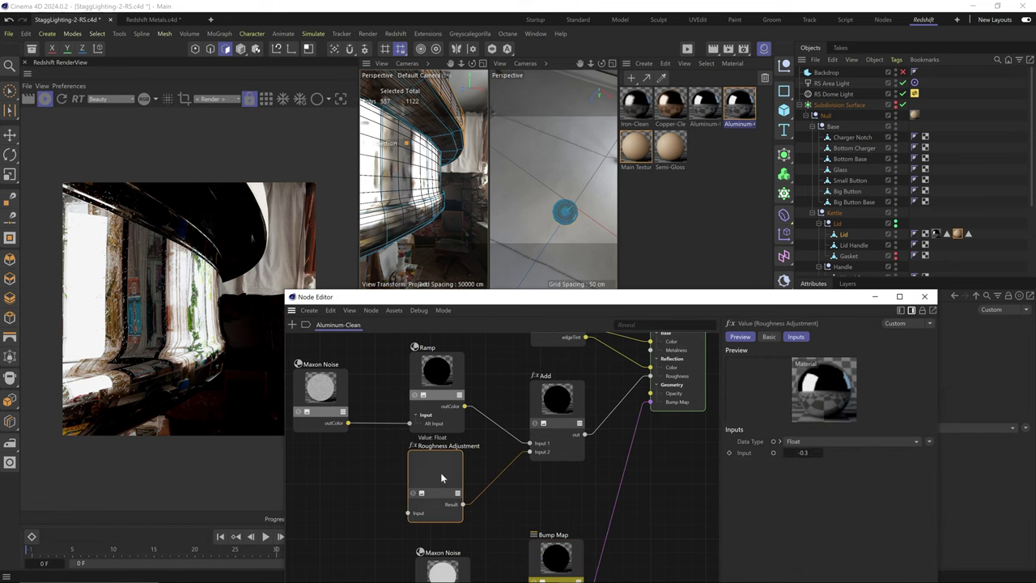
{"action": "key", "text": "Up"}
{"action": "key", "text": "Down"}
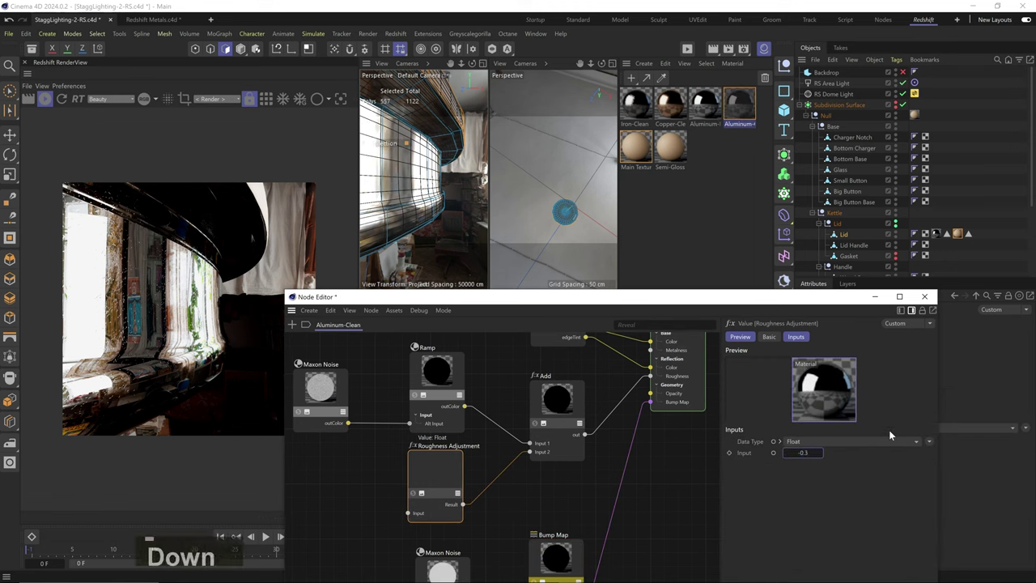
{"action": "key", "text": "Up"}
{"action": "key", "text": "Up"}
{"action": "key", "text": "Up"}
{"action": "key", "text": "Up"}
{"action": "key", "text": "Right"}
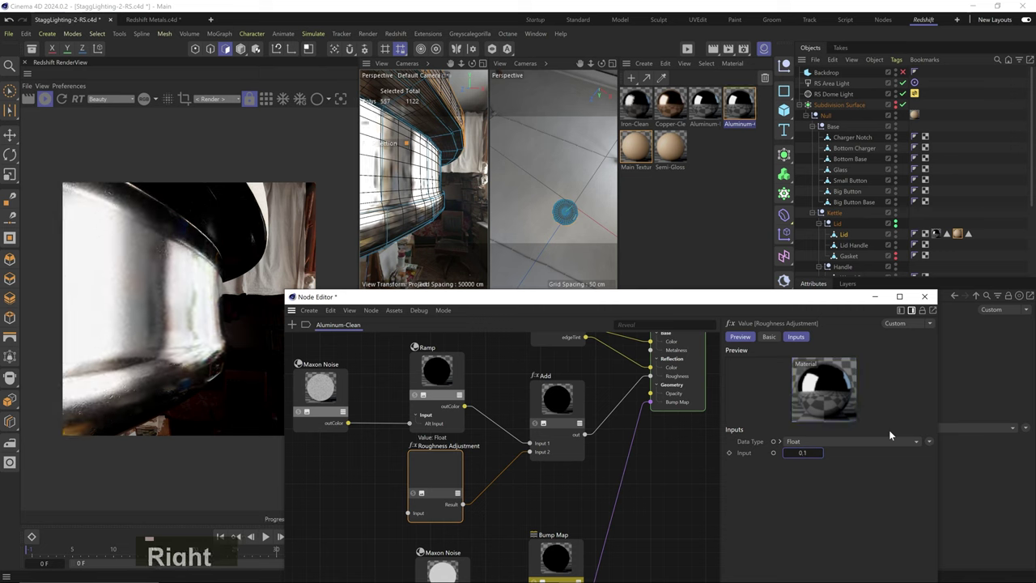
{"action": "key", "text": "Down"}
{"action": "key", "text": "Down"}
{"action": "key", "text": "Down"}
{"action": "key", "text": "Return"}
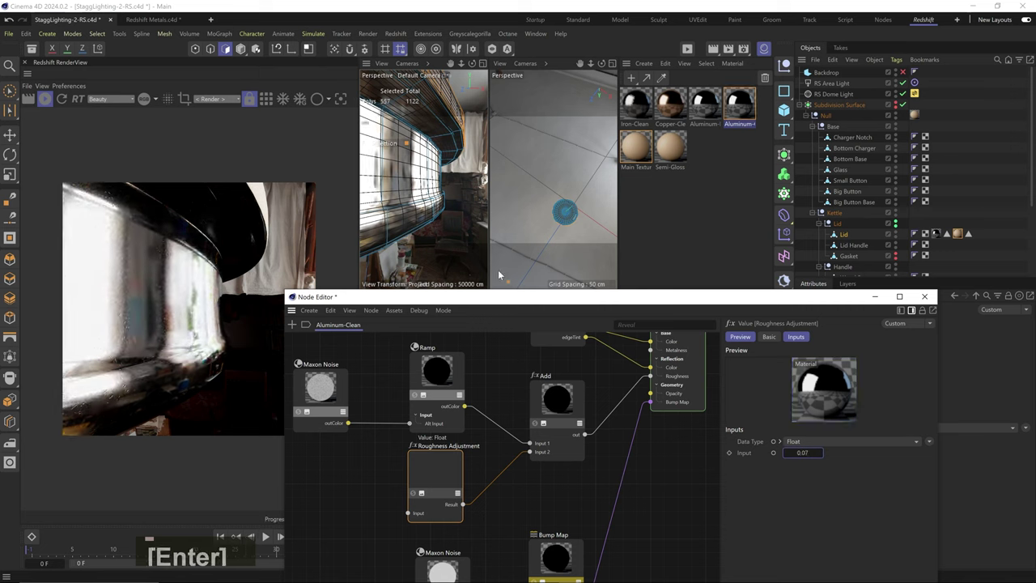
- Close the Node Editor and save the project
{"action": "mouse_move", "coordinate": [421, 186]}
{"action": "left_mouse_down"}
{"action": "mouse_move", "coordinate": [400, 191]}
{"action": "mouse_move", "coordinate": [452, 206]}
{"action": "mouse_move", "coordinate": [423, 191]}
{"action": "left_mouse_up"}
{"action": "key", "text": "3"}
{"action": "left_click", "coordinate": [924, 296]}
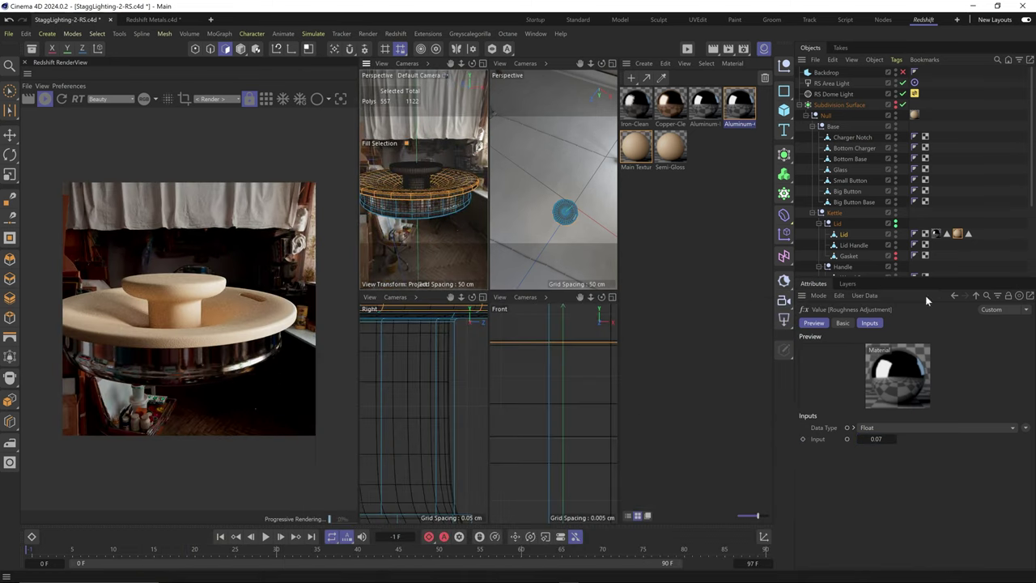
{"action": "key", "text": "ctrl+s"}
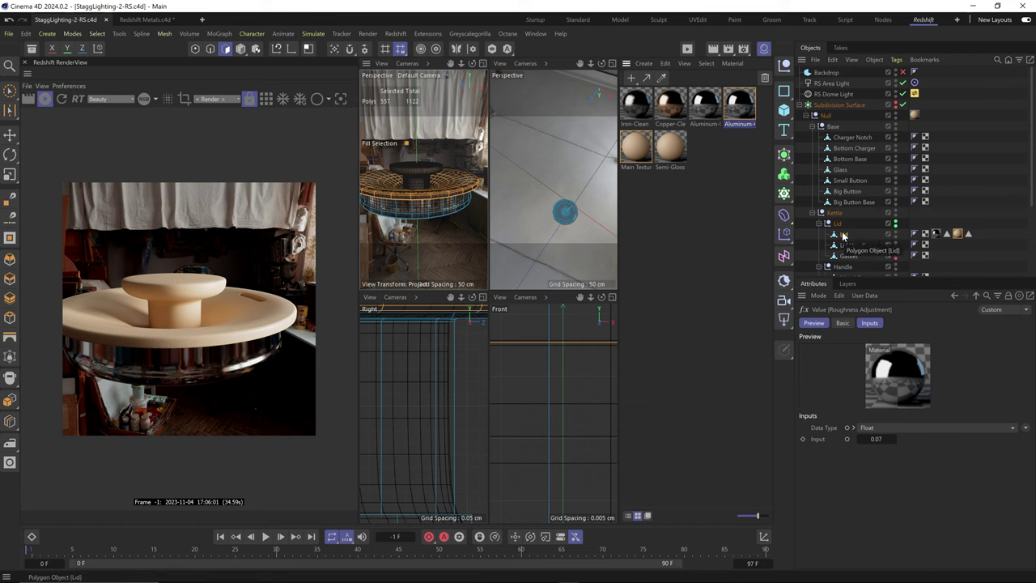
- Add a Bake Material tag to the Lid and turn off the Subdivision Surface
{"action": "right_click", "coordinate": [845, 234]}
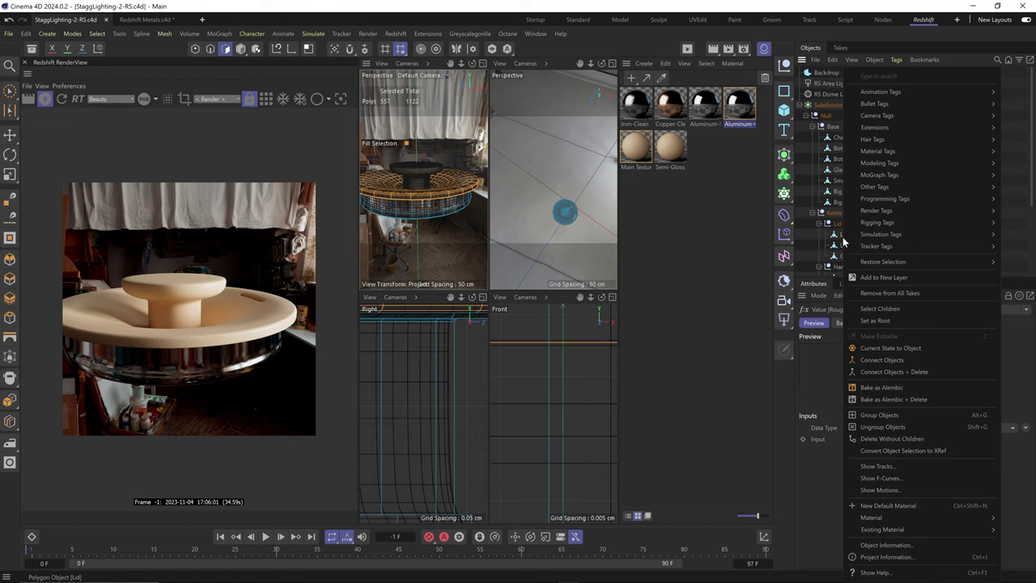
{"action": "mouse_move", "coordinate": [857, 152]}
{"action": "left_click", "coordinate": [819, 152]}
{"action": "left_click", "coordinate": [902, 105]}
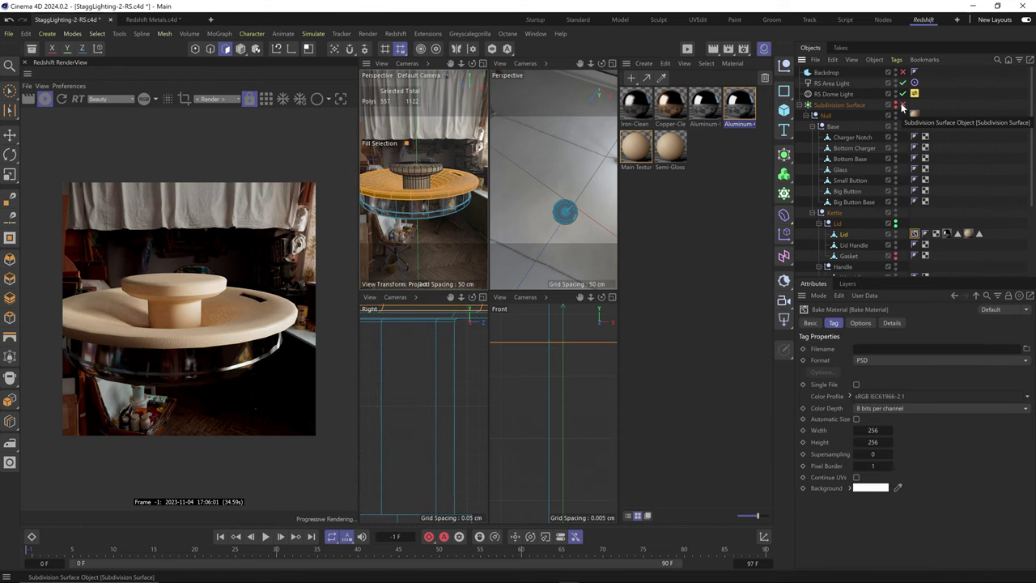
- Paste the project folder path as the bake filename and set the bake size to 4096 by 4096
{"action": "left_click", "coordinate": [1018, 348]}
{"action": "key", "text": "ctrl+v"}
{"action": "key", "text": "Return"}
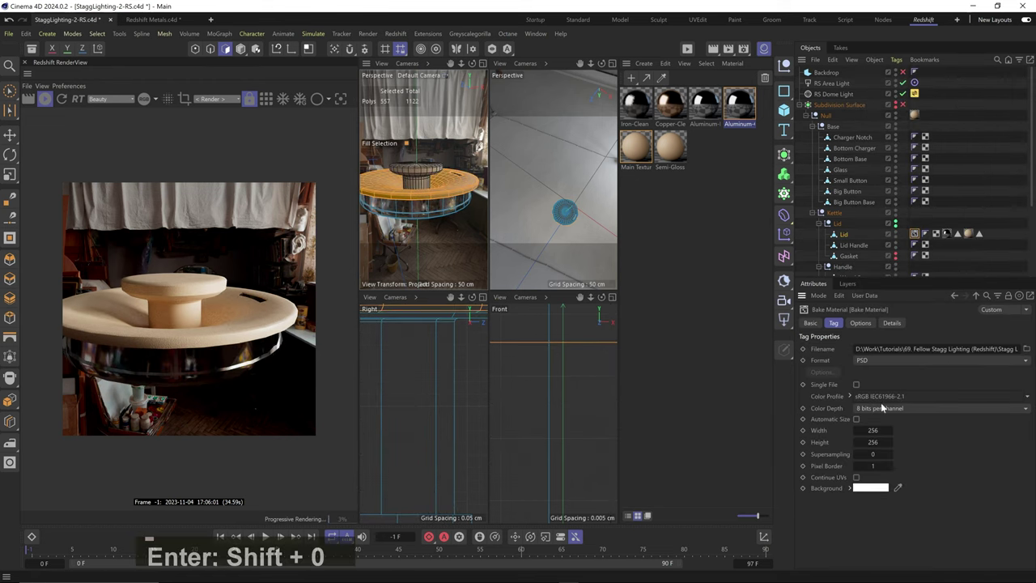
{"action": "left_click", "coordinate": [873, 430]}
{"action": "key", "text": "Return"}
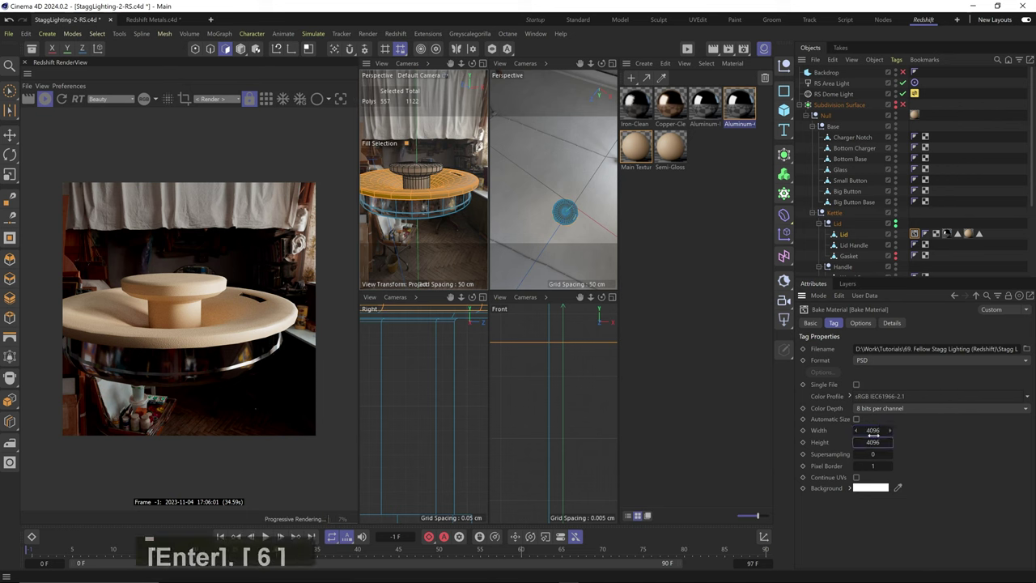
- Enable only the UV Map option for the Lid's bake, preview it and bake it
{"action": "left_click", "coordinate": [860, 323]}
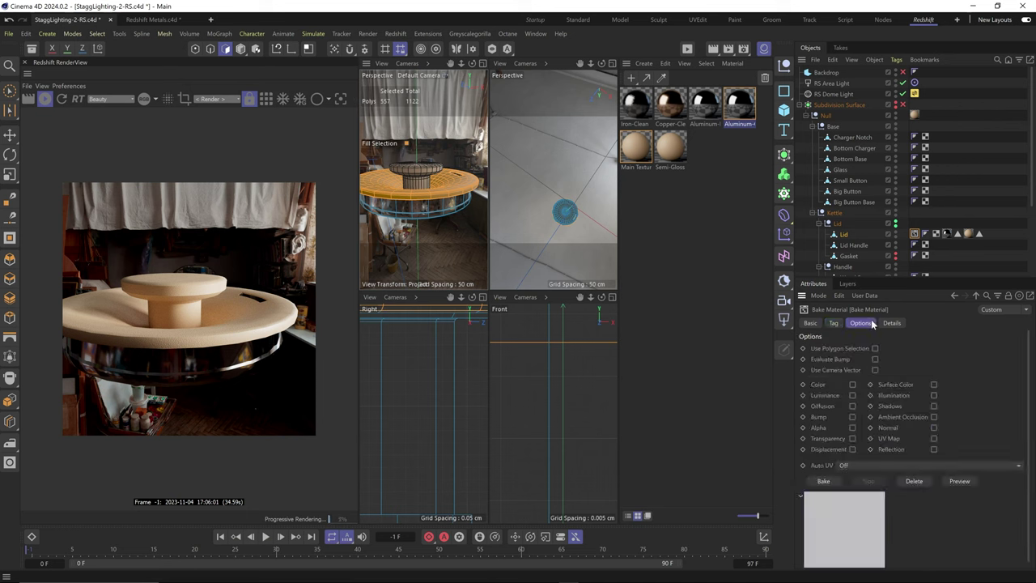
{"action": "left_click", "coordinate": [969, 483]}
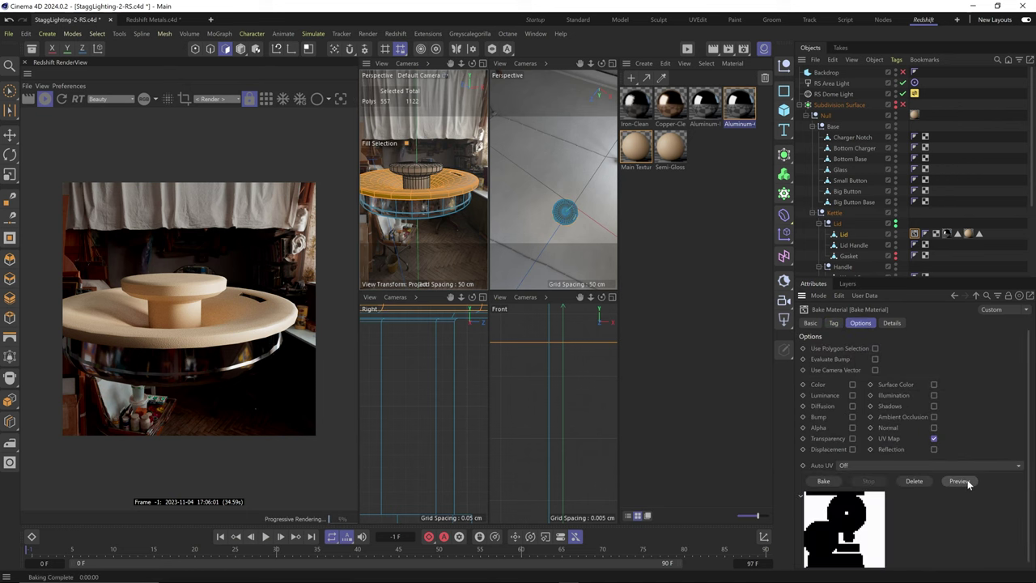
{"action": "left_click", "coordinate": [827, 484]}
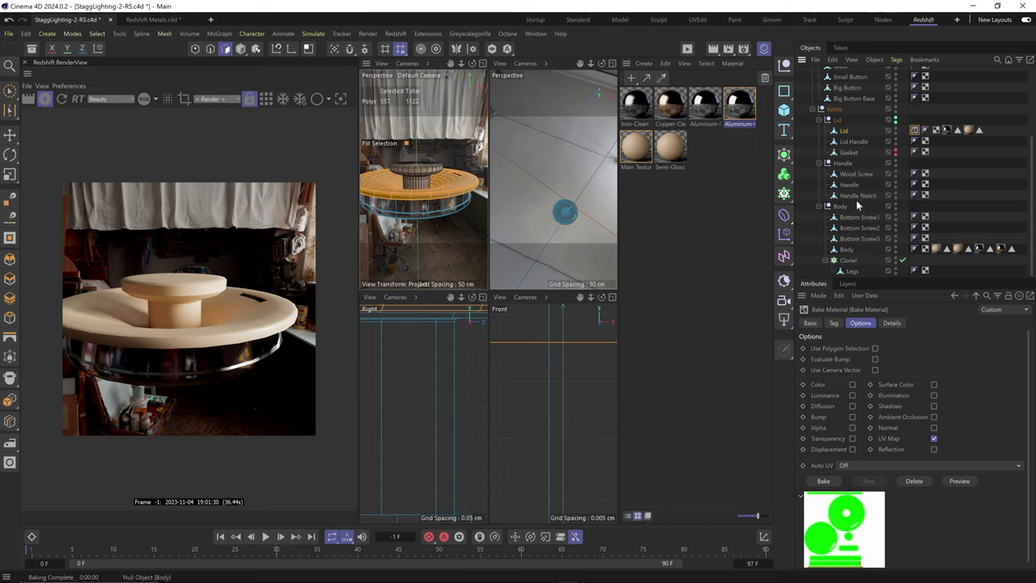
- Copy the Bake Material tag onto Body and create a new Redshift material for it
{"action": "right_click", "coordinate": [844, 526]}
{"action": "left_click", "coordinate": [798, 174]}
{"action": "type", "text": "B"}
{"action": "key", "text": "Return"}
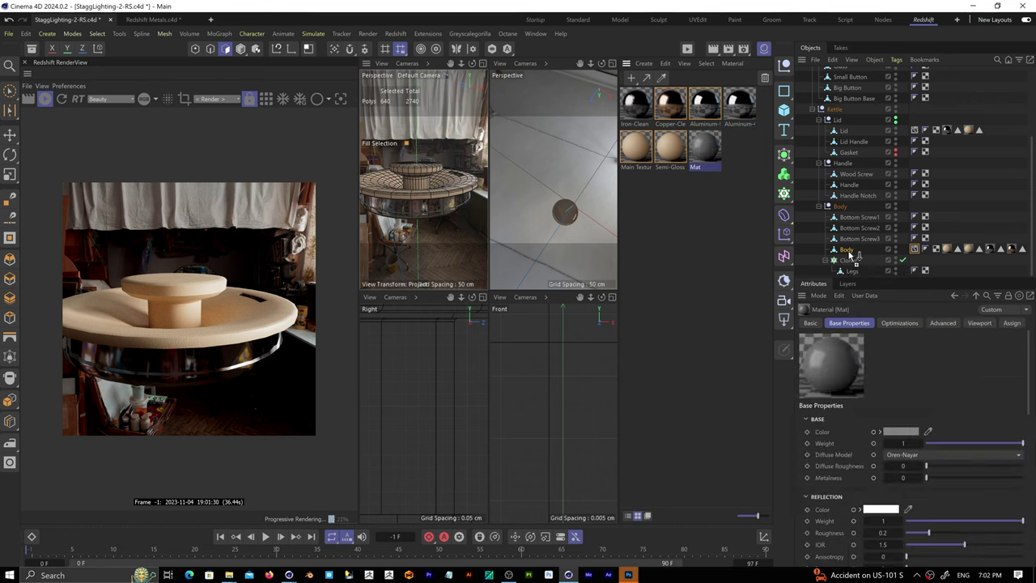
- Remove Body's original material tags, leaving only the plain Mat material, and bake its UV map
{"action": "left_click", "coordinate": [915, 248]}
{"action": "left_click_drag", "start_coordinate": [982, 274], "coordinate": [972, 273]}
{"action": "key", "text": "Delete"}
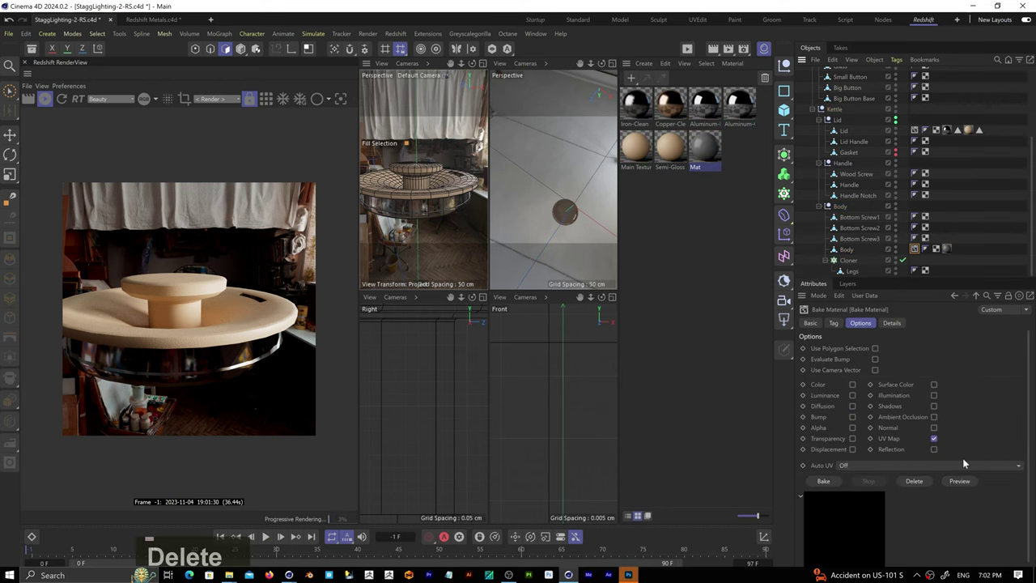
{"action": "left_click", "coordinate": [833, 322]}
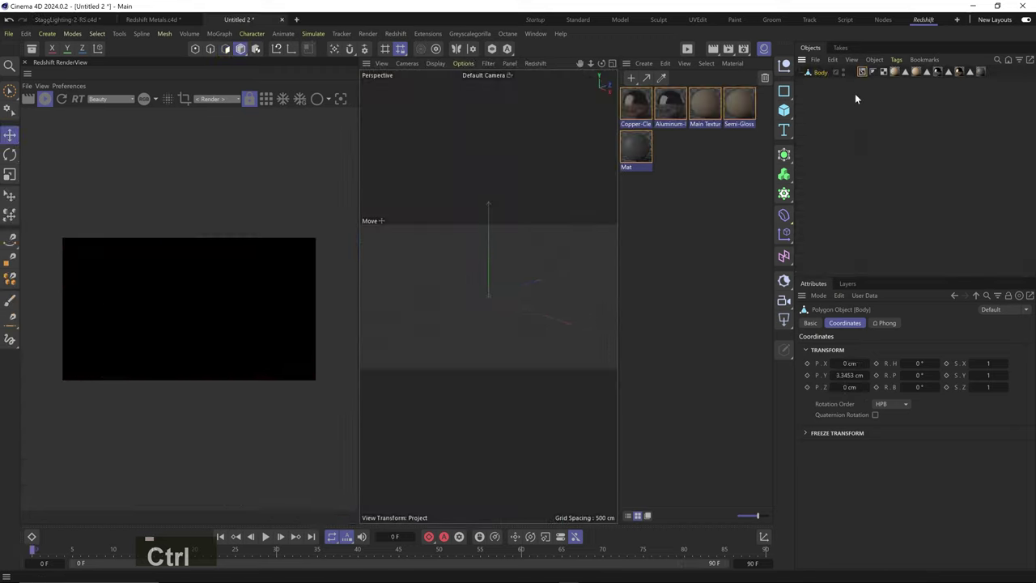
{"action": "left_click", "coordinate": [823, 480]}
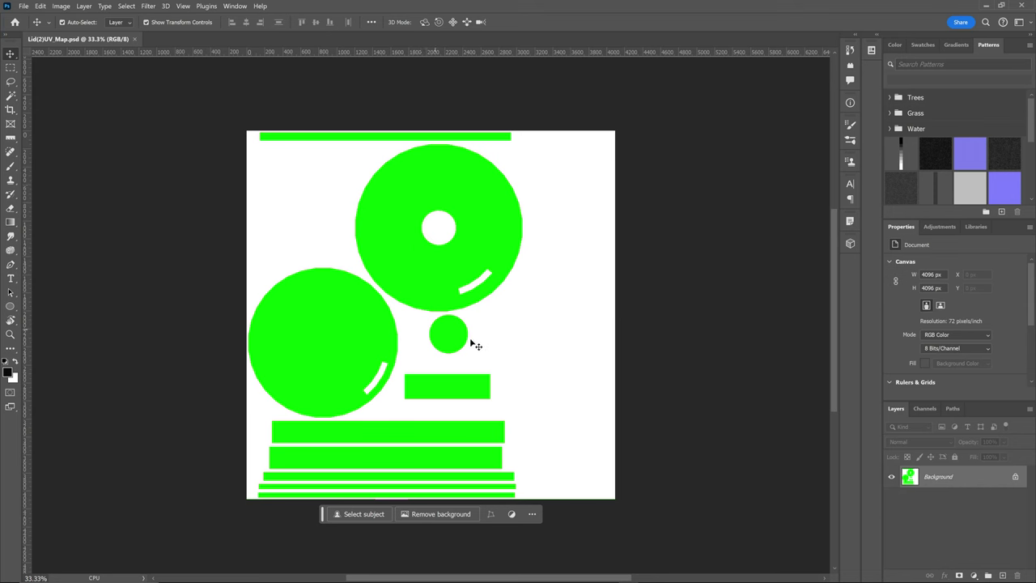
- Switch to Photoshop and, above the Lid UV map, make a white-filled layer with 141.38% monochromatic Gaussian noise
{"action": "key", "text": "ctrl+z"}
{"action": "key", "text": "ctrl+z"}
{"action": "key", "text": "ctrl+BackSpace"}
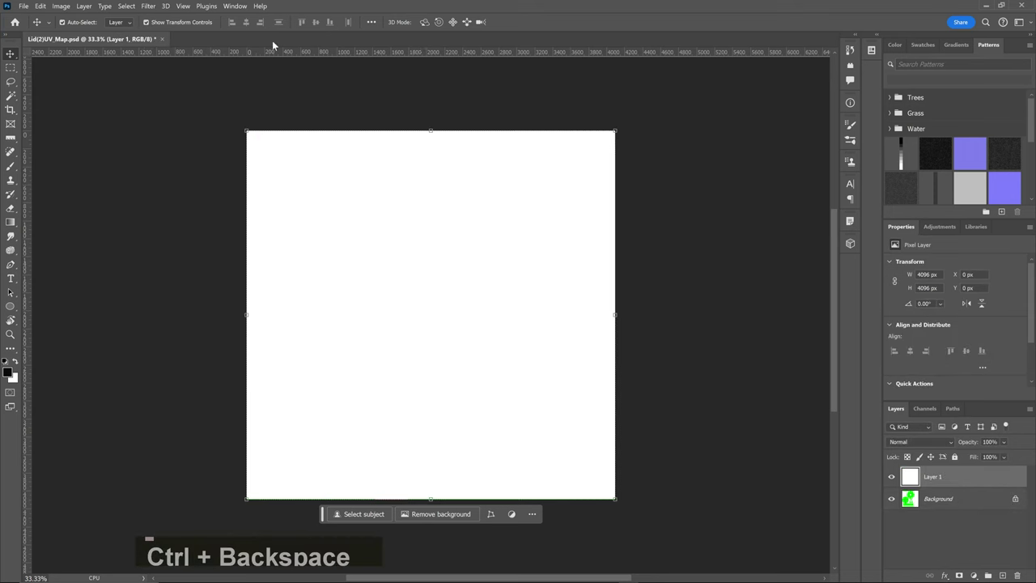
{"action": "left_click", "coordinate": [148, 6]}
{"action": "left_click", "coordinate": [302, 162]}
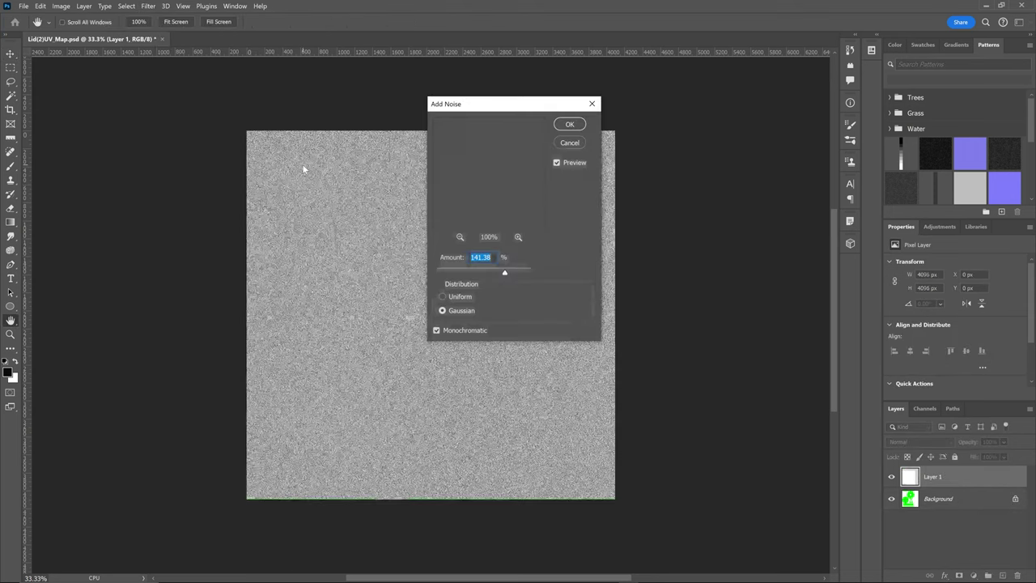
{"action": "left_click", "coordinate": [569, 124]}
- Apply a Radial Blur to the noise layer using the Spin method at Best quality
{"action": "key", "text": "ctrl+plus"}
{"action": "key", "text": "ctrl+plus"}
{"action": "key", "text": "ctrl+plus"}
{"action": "key", "text": "ctrl+plus"}
{"action": "left_click", "coordinate": [148, 6]}
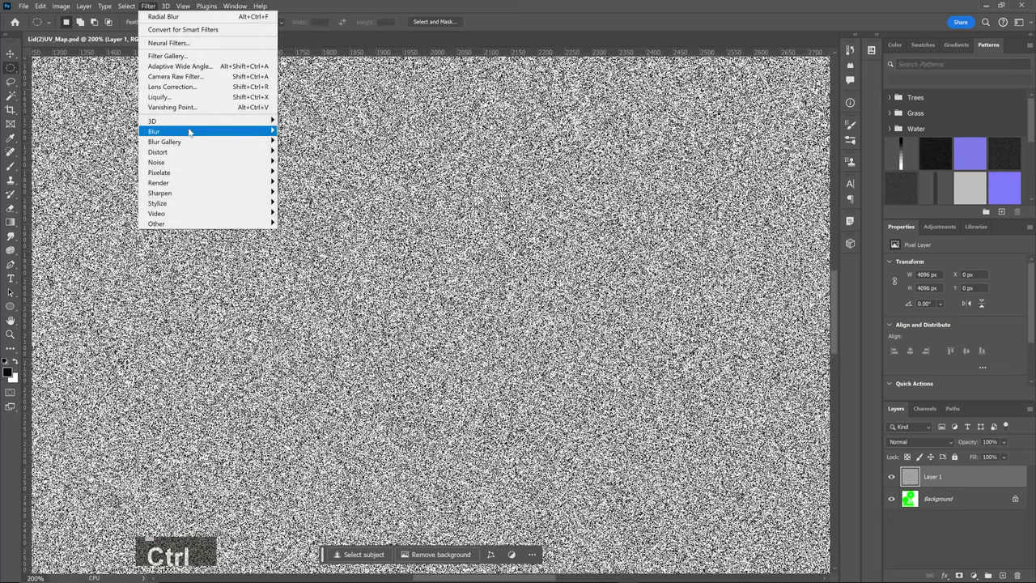
{"action": "mouse_move", "coordinate": [243, 131]}
{"action": "left_click", "coordinate": [307, 203]}
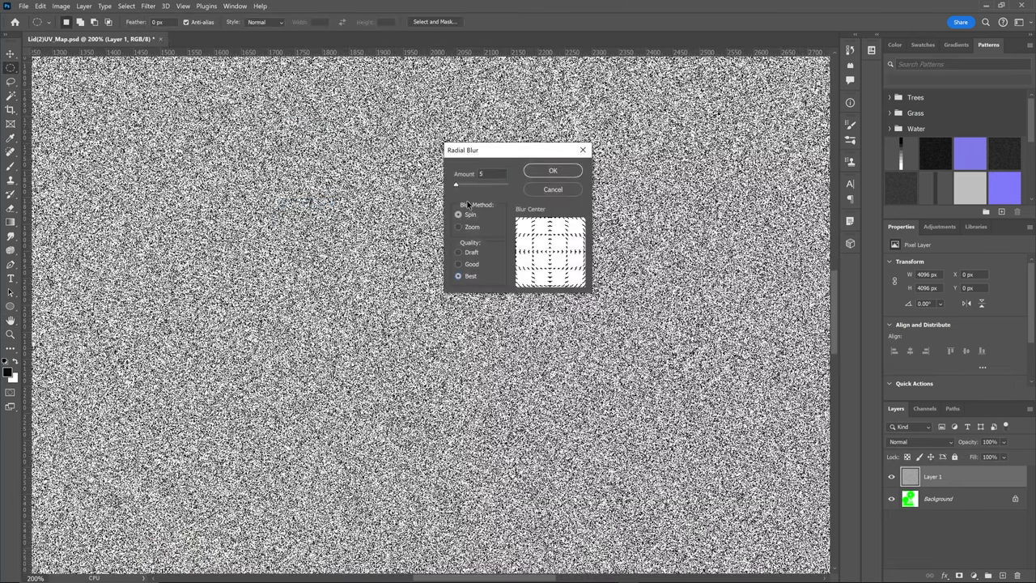
{"action": "type", "text": "0"}
{"action": "key", "text": "Return"}
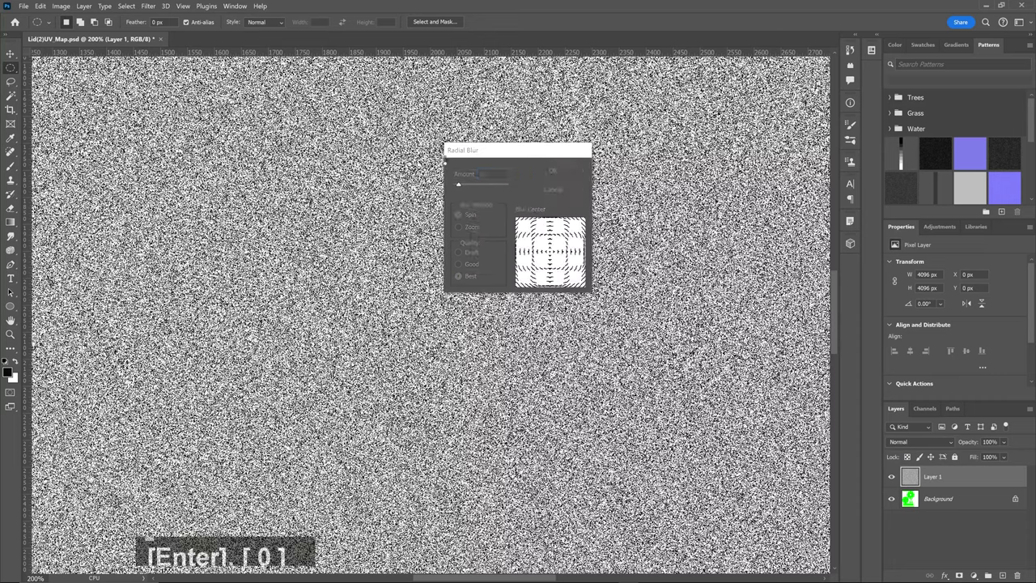
- Select a small circle about 78 px wide at the swirl's center and repeat the Radial Blur on it
{"action": "left_click_drag", "start_coordinate": [456, 304], "coordinate": [508, 368], "text": "alt+shift"}
{"action": "left_click", "coordinate": [148, 5]}
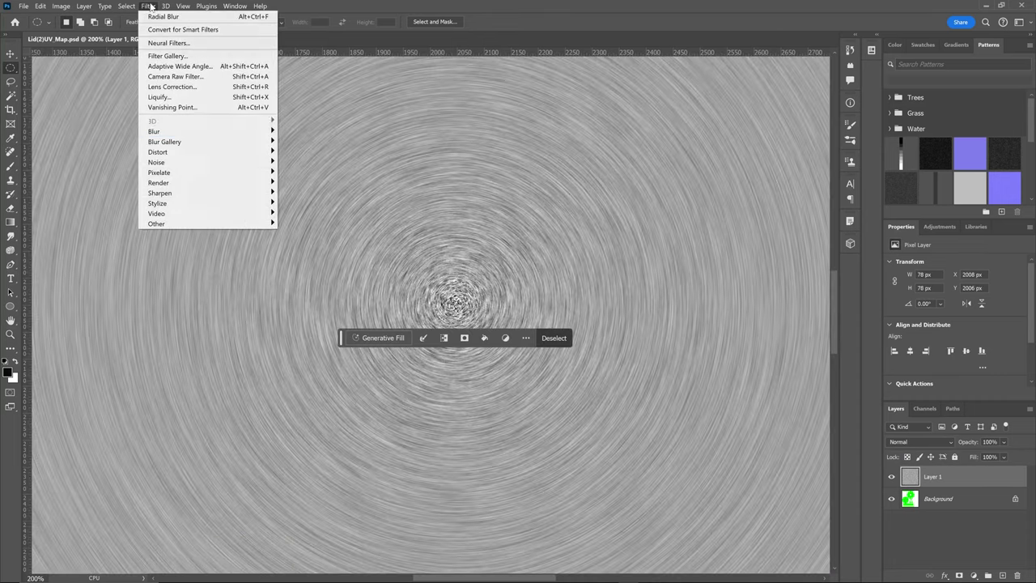
{"action": "left_click", "coordinate": [166, 14]}
{"action": "left_click", "coordinate": [549, 376], "text": "ctrl+alt"}
{"action": "left_click", "coordinate": [549, 376], "text": "ctrl+alt"}
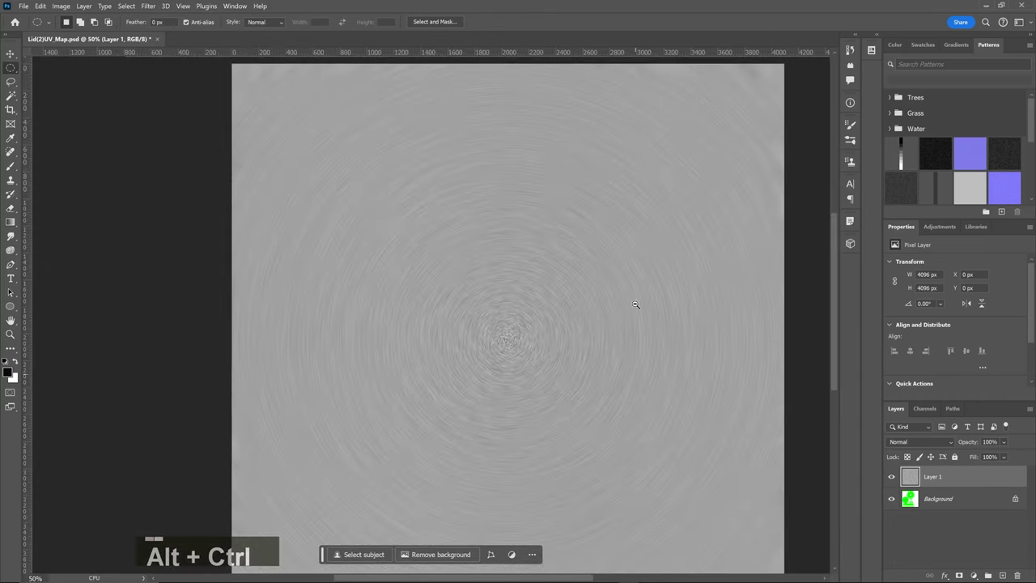
- Scale the swirl layer about its center to 49.22%
{"action": "left_click_drag", "start_coordinate": [548, 353], "coordinate": [480, 311]}
{"action": "key", "text": "v"}
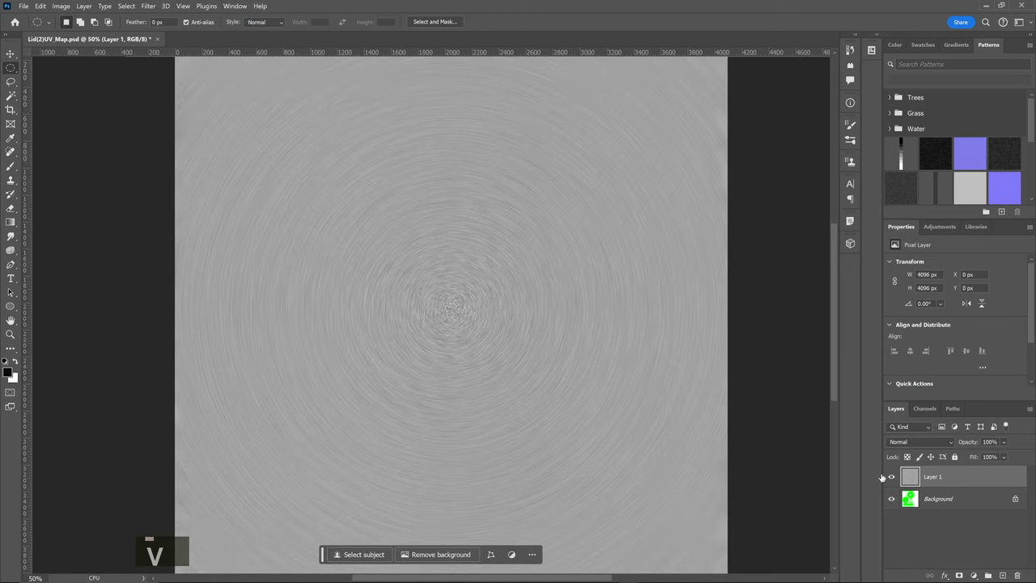
{"action": "key", "text": "ctrl+t"}
{"action": "left_click_drag", "start_coordinate": [254, 181], "coordinate": [272, 208]}
{"action": "left_click_drag", "start_coordinate": [196, 85], "coordinate": [335, 228], "text": "alt+shift"}
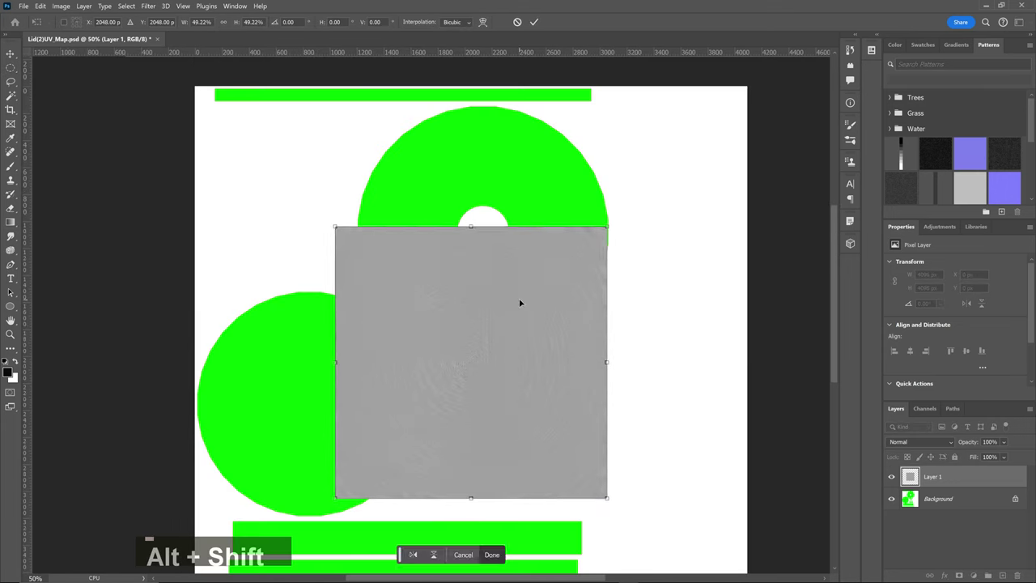
- Set the swirl layer to 40% opacity and center it on the lower-left UV disc, with guides crossing at the center
{"action": "left_click_drag", "start_coordinate": [520, 303], "coordinate": [356, 337]}
{"action": "key", "text": "4"}
{"action": "left_click", "coordinate": [300, 343], "text": "ctrl"}
{"action": "key", "text": "v"}
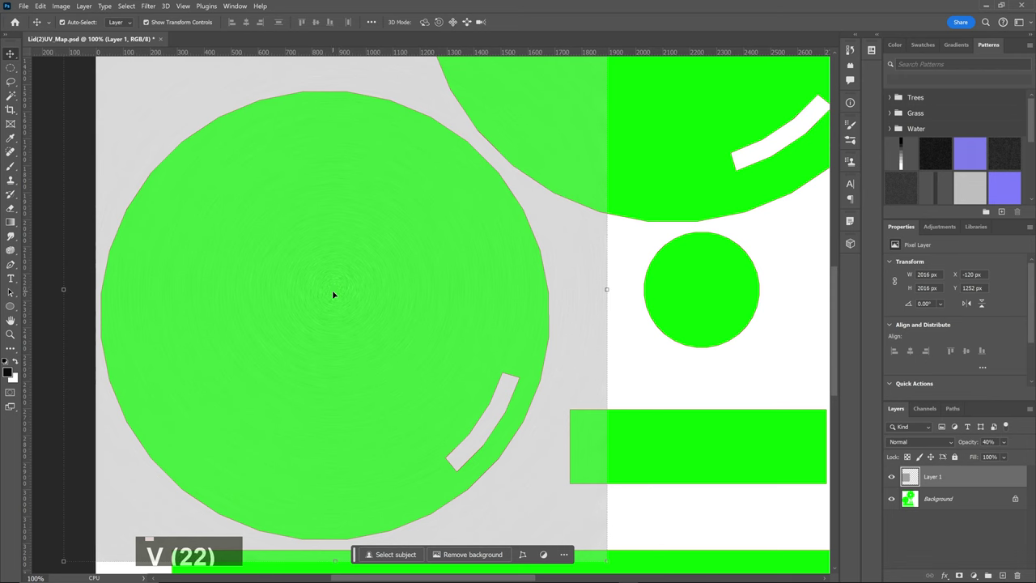
{"action": "left_click_drag", "start_coordinate": [331, 294], "coordinate": [319, 318]}
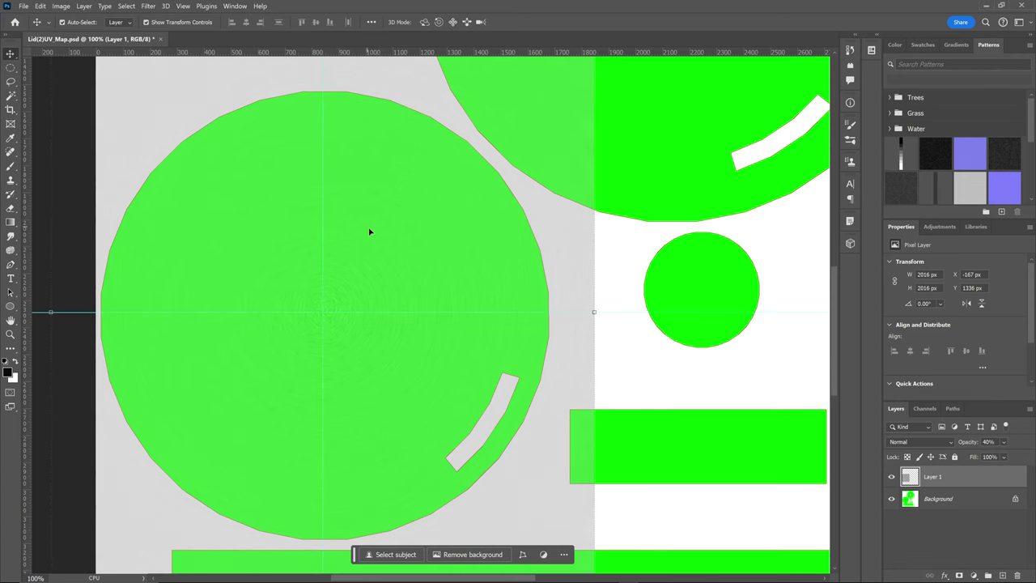
- Mask the swirl layer to a circle covering the lower-left UV disc and restore its opacity to 100%
{"action": "scroll", "coordinate": [389, 313], "scroll_direction": "down", "scroll_amount": 3, "text": "alt"}
{"action": "key", "text": "m"}
{"action": "key", "text": "m"}
{"action": "left_click", "coordinate": [959, 575]}
{"action": "key", "text": "0"}
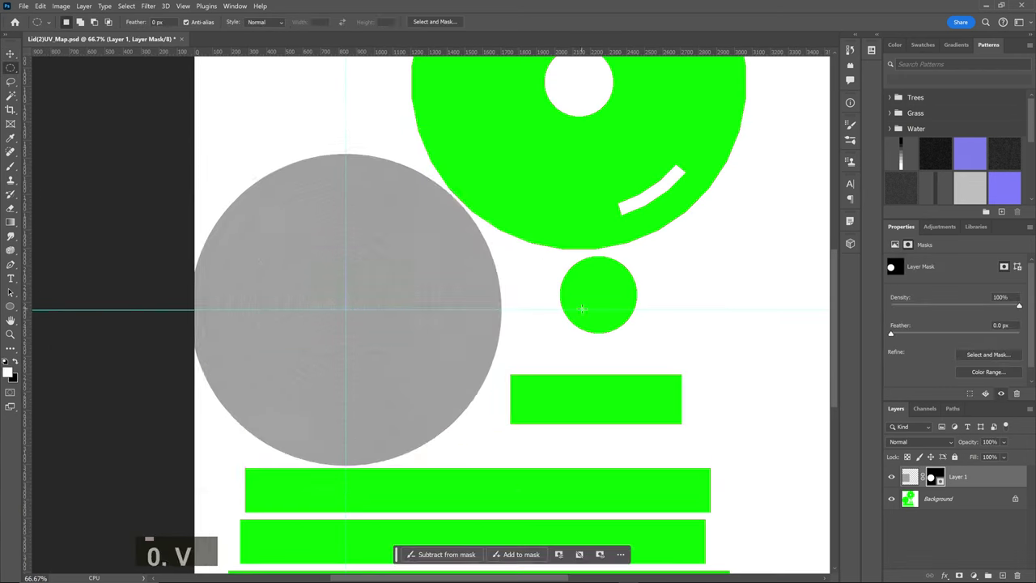
- Add a white-filled layer beneath the swirl and apply 141.38% monochromatic Gaussian noise to it
{"action": "scroll", "coordinate": [563, 359], "scroll_direction": "down", "scroll_amount": 2, "text": "alt"}
{"action": "left_click", "coordinate": [938, 498]}
{"action": "key", "text": "ctrl+shift+n"}
{"action": "key", "text": "Return"}
{"action": "key", "text": "ctrl+BackSpace"}
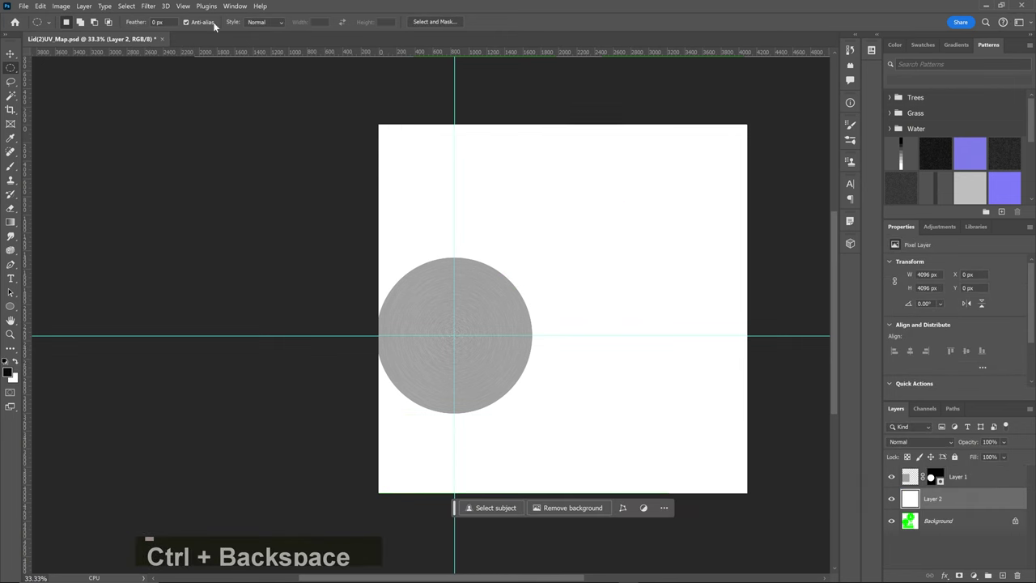
{"action": "left_click", "coordinate": [148, 5]}
{"action": "mouse_move", "coordinate": [158, 162]}
{"action": "left_click", "coordinate": [303, 162]}
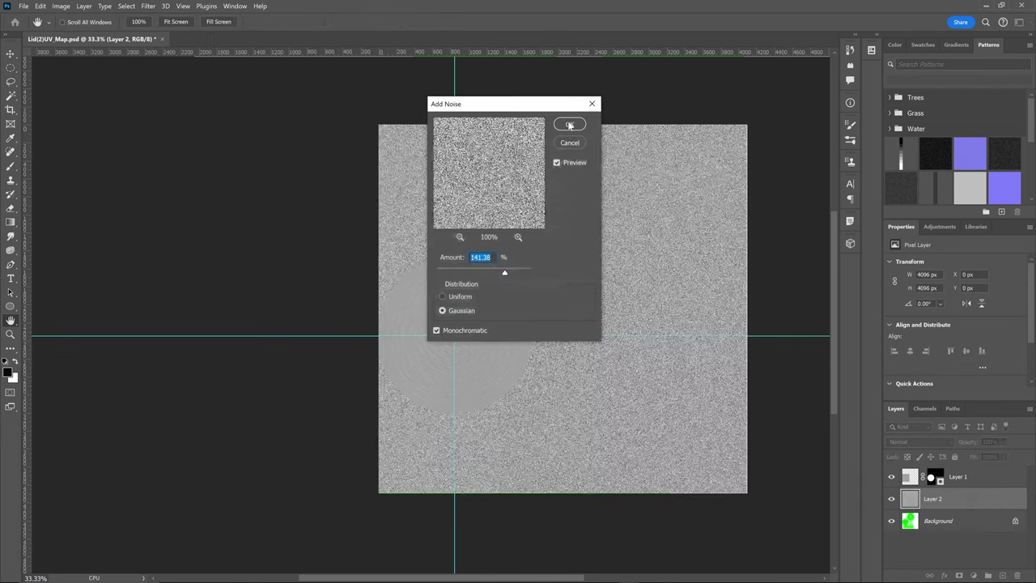
{"action": "key", "text": "Return"}
- Apply a Motion Blur to the new noise layer with a 0° angle and a 124-pixel distance
{"action": "left_click", "coordinate": [159, 10]}
{"action": "mouse_move", "coordinate": [148, 5]}
{"action": "mouse_move", "coordinate": [194, 121]}
{"action": "left_click", "coordinate": [317, 194]}
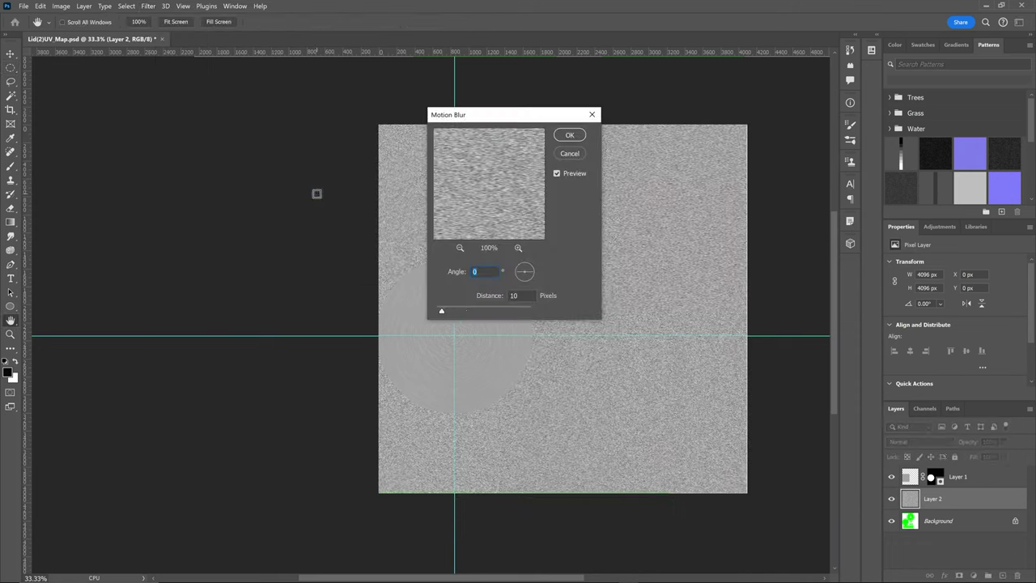
{"action": "scroll", "coordinate": [636, 364], "scroll_direction": "up", "scroll_amount": 3, "text": "ctrl"}
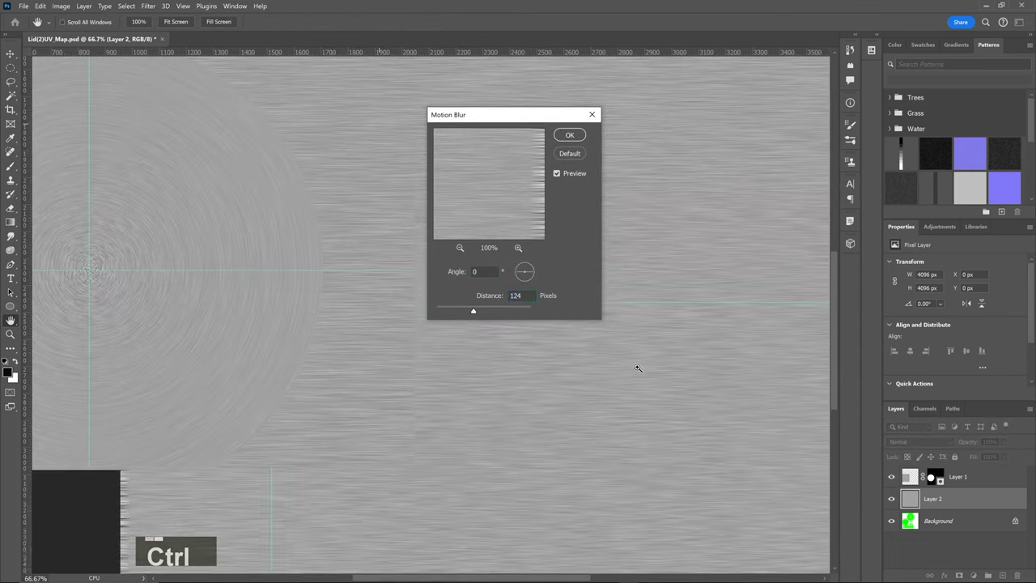
{"action": "left_click", "coordinate": [565, 134]}
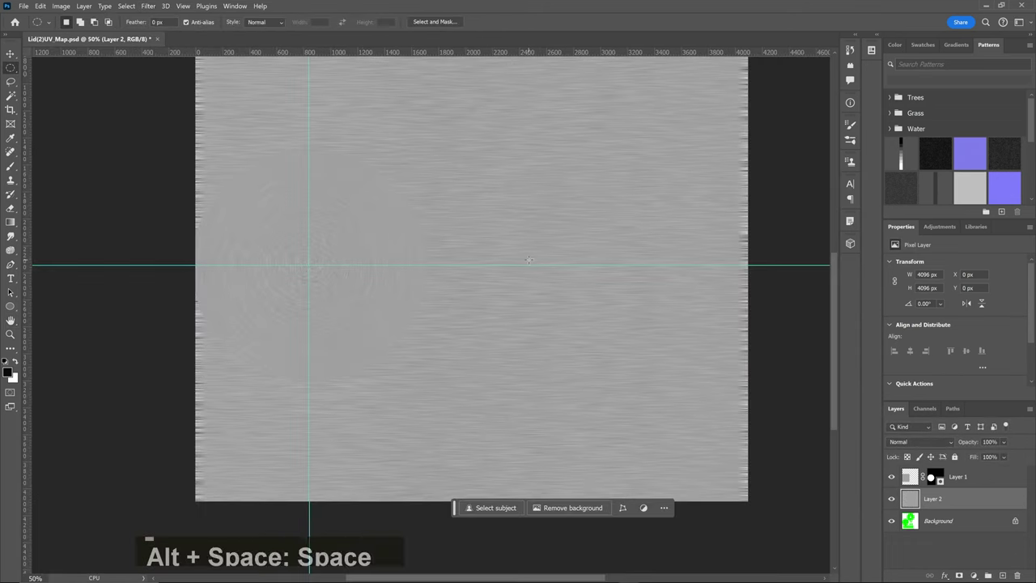
- Reposition the brushed noise layer and duplicate it straight down over the middle of the UV map
{"action": "key", "text": "v"}
{"action": "left_click_drag", "start_coordinate": [475, 305], "coordinate": [495, 389]}
{"action": "key", "text": "ctrl+z"}
{"action": "left_click_drag", "start_coordinate": [488, 328], "coordinate": [495, 276]}
{"action": "left_click", "coordinate": [937, 521], "text": "ctrl"}
{"action": "left_click_drag", "start_coordinate": [553, 155], "coordinate": [553, 307], "text": "alt+shift"}
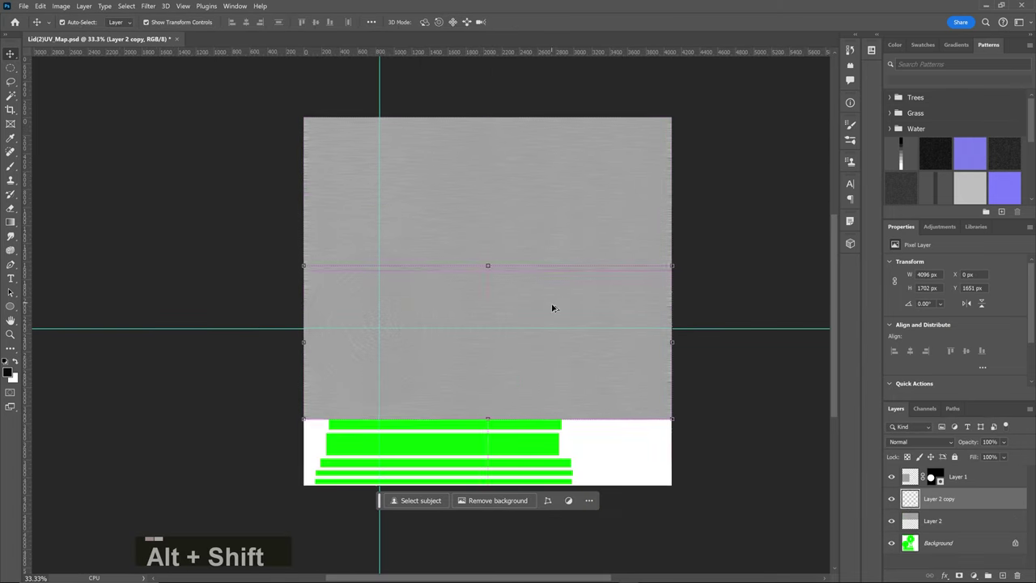
- Merge the brushed copies, extend them downward to cover the whole canvas, and group the result with the swirl layer
{"action": "key", "text": "ctrl+e"}
{"action": "key", "text": "ctrl+e"}
{"action": "left_click_drag", "start_coordinate": [581, 185], "coordinate": [591, 414], "text": "alt+shift"}
{"action": "key", "text": "ctrl+e"}
{"action": "key", "text": "ctrl+e"}
{"action": "left_click", "coordinate": [964, 477], "text": "shift"}
{"action": "key", "text": "ctrl+g"}
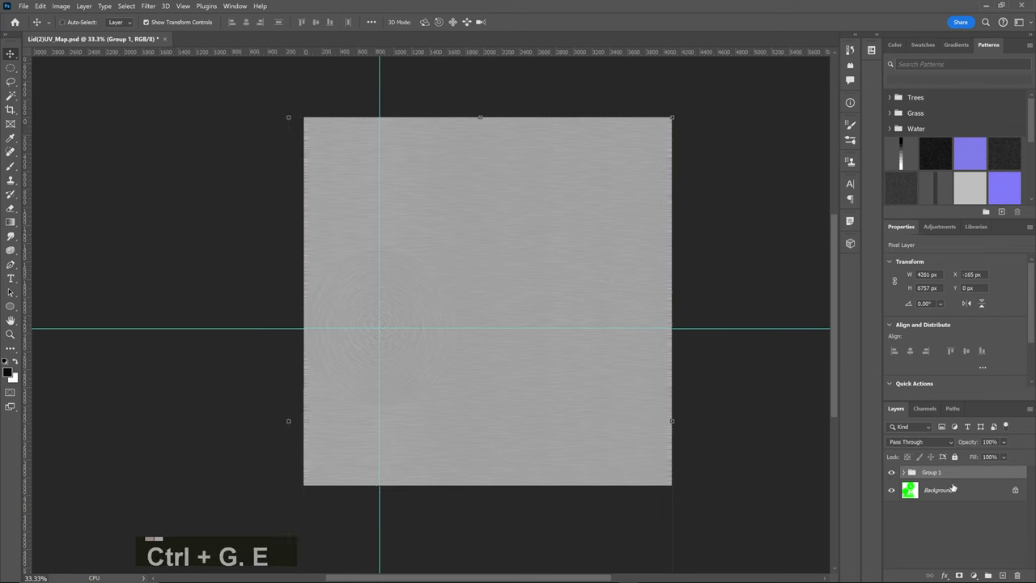
- Outline the large upper disc, small circle and two lowest strips at 50% opacity, mask them out of the group, and restore 100% opacity
{"action": "key", "text": "5"}
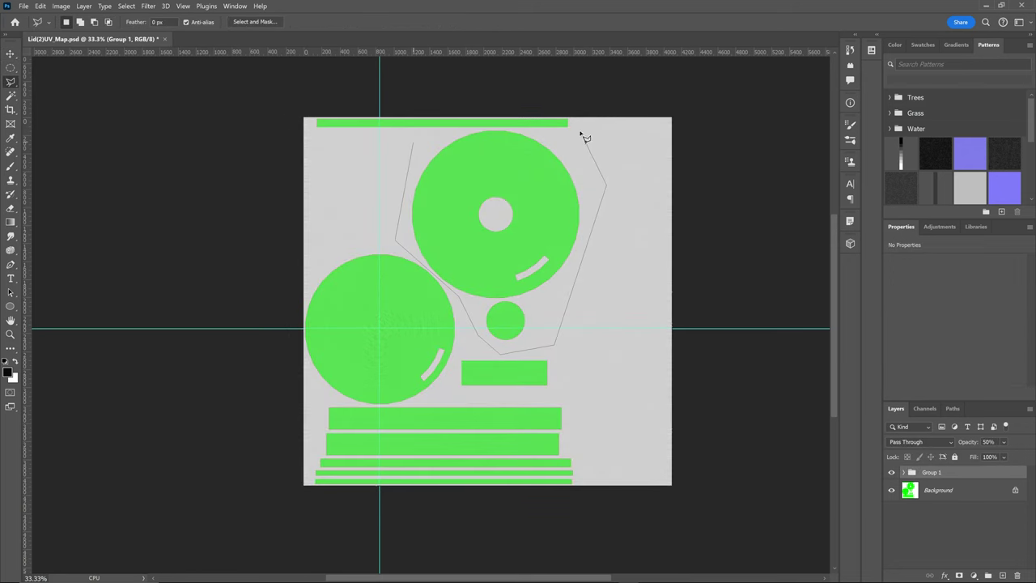
{"action": "left_click", "coordinate": [299, 474], "text": "alt"}
{"action": "left_click", "coordinate": [583, 498], "text": "shift"}
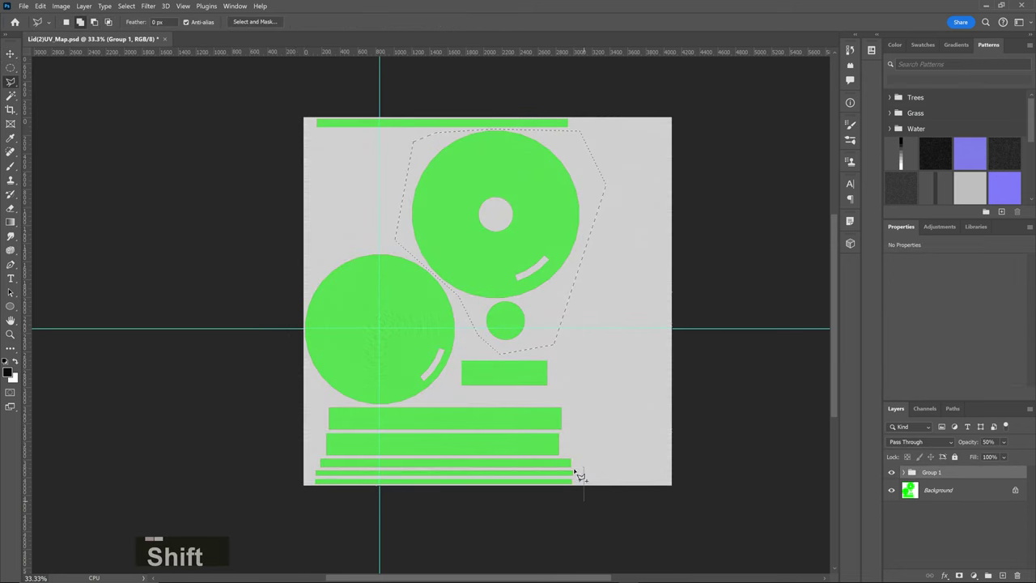
{"action": "key", "text": "Delete"}
{"action": "key", "text": "ctrl+d"}
{"action": "key", "text": "0"}
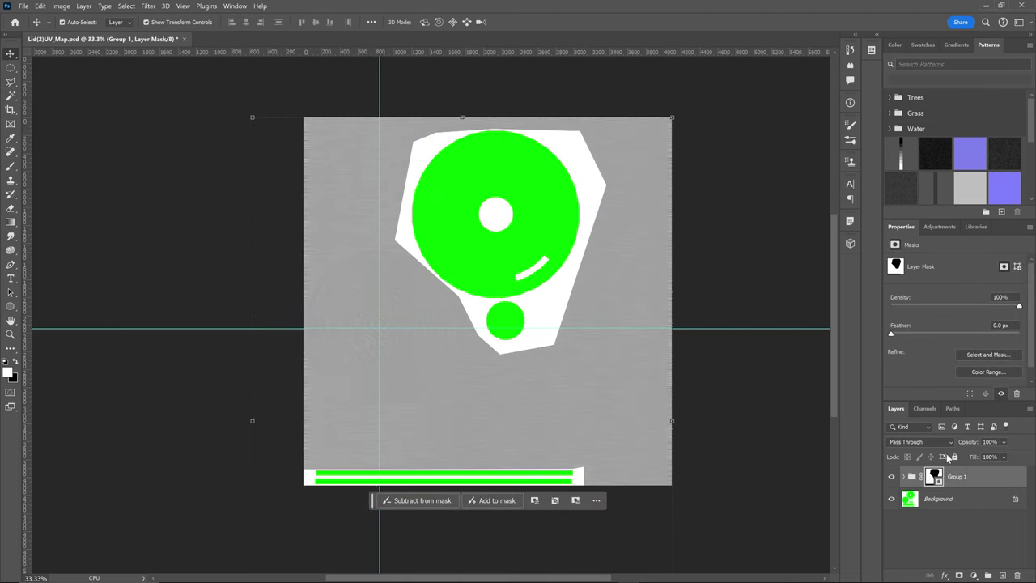
- Add a white-filled layer between Group 1 and the Background to hide the green UV map
{"action": "left_click", "coordinate": [987, 574]}
{"action": "left_click", "coordinate": [12, 375]}
{"action": "key", "text": "Return"}
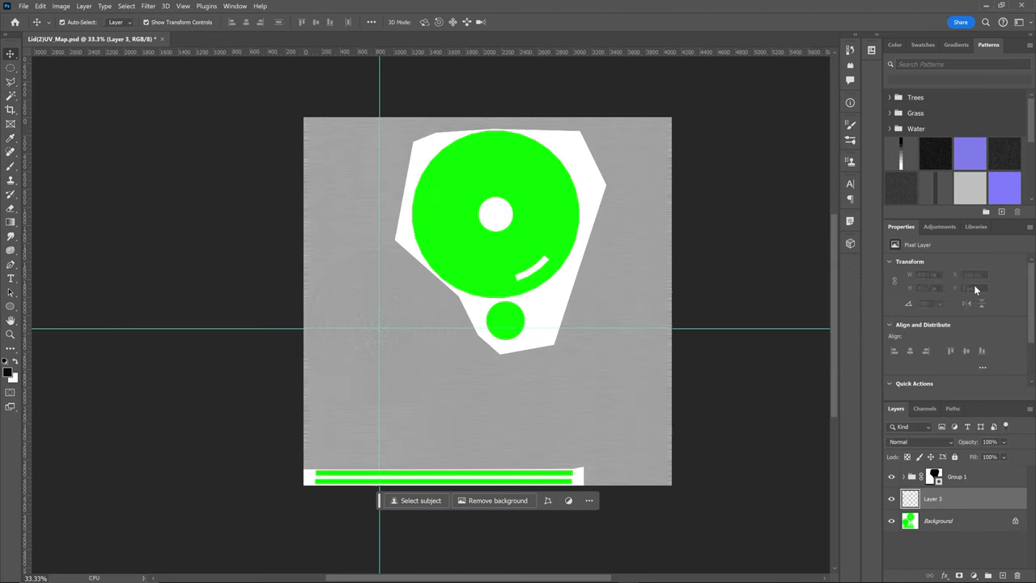
{"action": "key", "text": "ctrl+BackSpace"}
{"action": "key", "text": "v"}
- Save Lid(2)UV_Map.psd and convert it to Grayscale mode without flattening the layers
{"action": "key", "text": "ctrl+s"}
{"action": "key", "text": "Return"}
{"action": "left_click", "coordinate": [61, 6]}
{"action": "mouse_move", "coordinate": [105, 17]}
{"action": "left_click", "coordinate": [212, 27]}
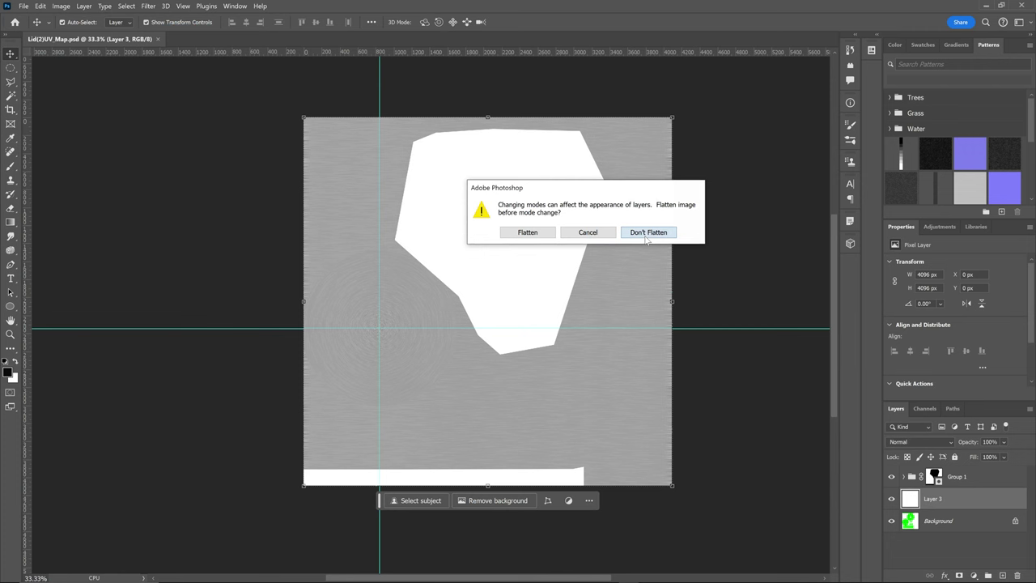
{"action": "left_click", "coordinate": [656, 232]}
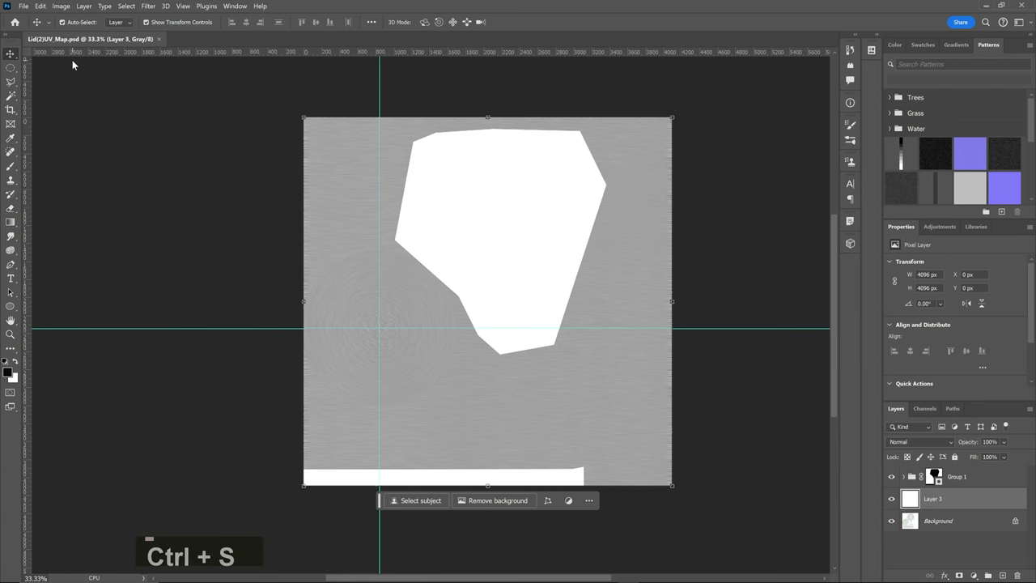
- Copy Group 1 into BodyUV_Map.psd with its group mask disabled, and hide the straight-brushed Layer 1
{"action": "left_click", "coordinate": [934, 476]}
{"action": "key", "text": "ctrl+v"}
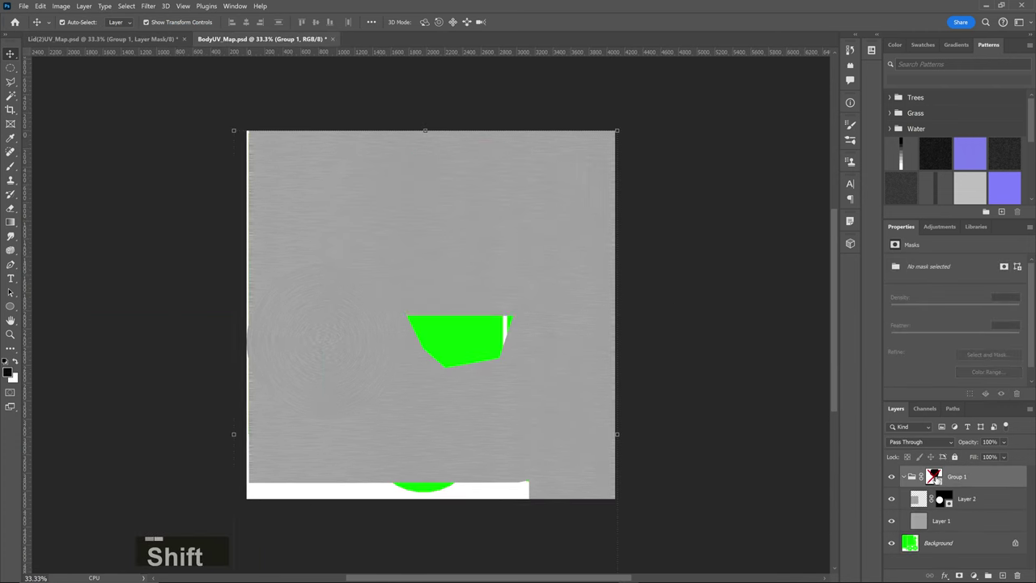
{"action": "scroll", "coordinate": [370, 307], "scroll_direction": "up", "scroll_amount": 2, "text": "alt"}
{"action": "scroll", "coordinate": [432, 298], "scroll_direction": "down", "scroll_amount": 2, "text": "alt"}
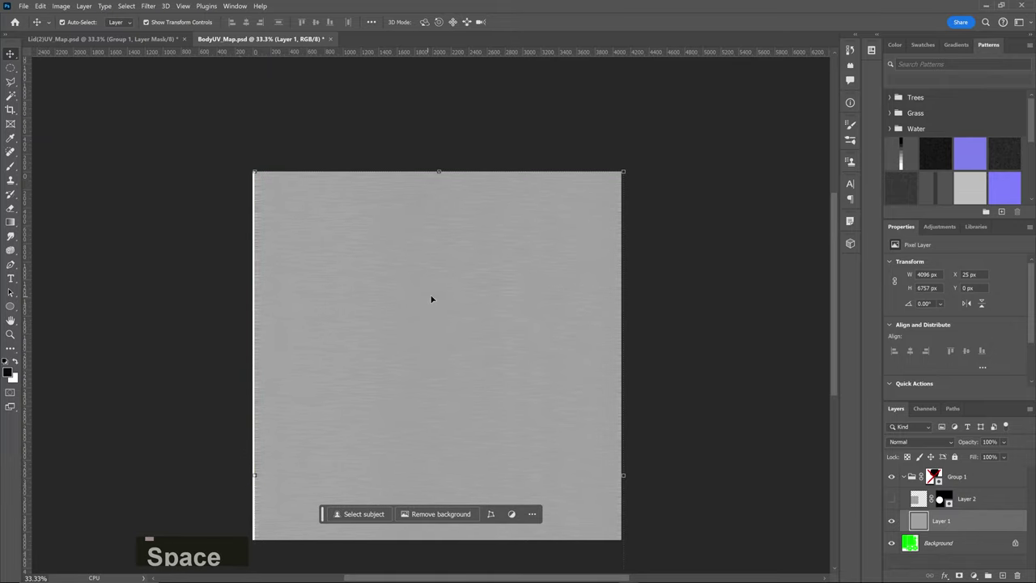
{"action": "left_click", "coordinate": [961, 481]}
{"action": "left_click", "coordinate": [892, 521]}
{"action": "left_click", "coordinate": [963, 498]}
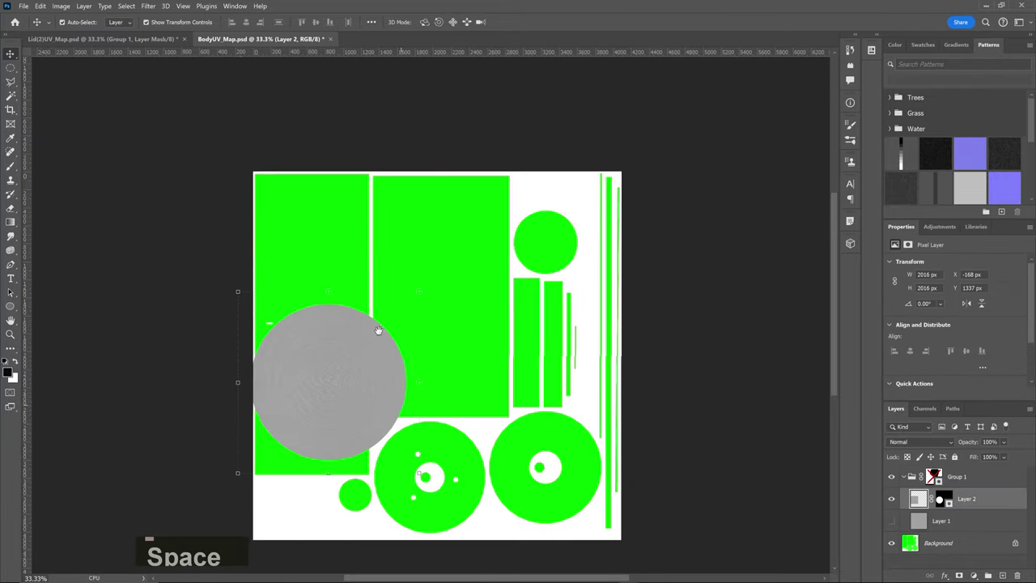
- Centre the swirl layer on the lower-right disc at 50% opacity and scale it to 1488 px to cover the disc
{"action": "left_click_drag", "start_coordinate": [372, 358], "coordinate": [348, 277]}
{"action": "left_click_drag", "start_coordinate": [348, 277], "coordinate": [557, 359]}
{"action": "left_click", "coordinate": [560, 361], "text": "ctrl"}
{"action": "key", "text": "5"}
{"action": "key", "text": "shift+Right"}
{"action": "key", "text": "shift+Right"}
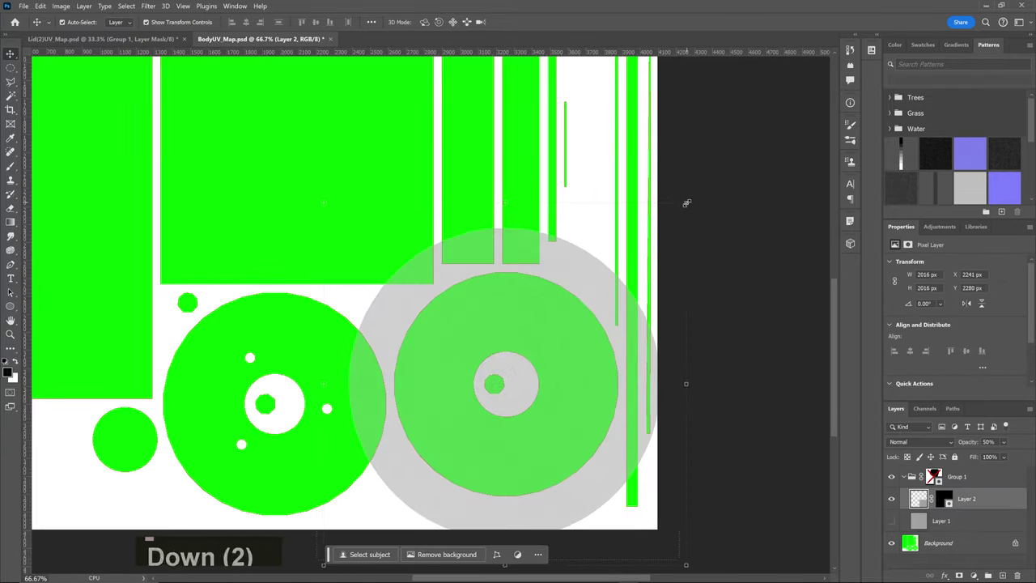
{"action": "left_click_drag", "start_coordinate": [686, 203], "coordinate": [636, 248], "text": "alt+shift"}
{"action": "key", "text": "Return"}
- Mask the central hole of the lower-right disc out of the swirl layer with a circular selection
{"action": "key", "text": "m"}
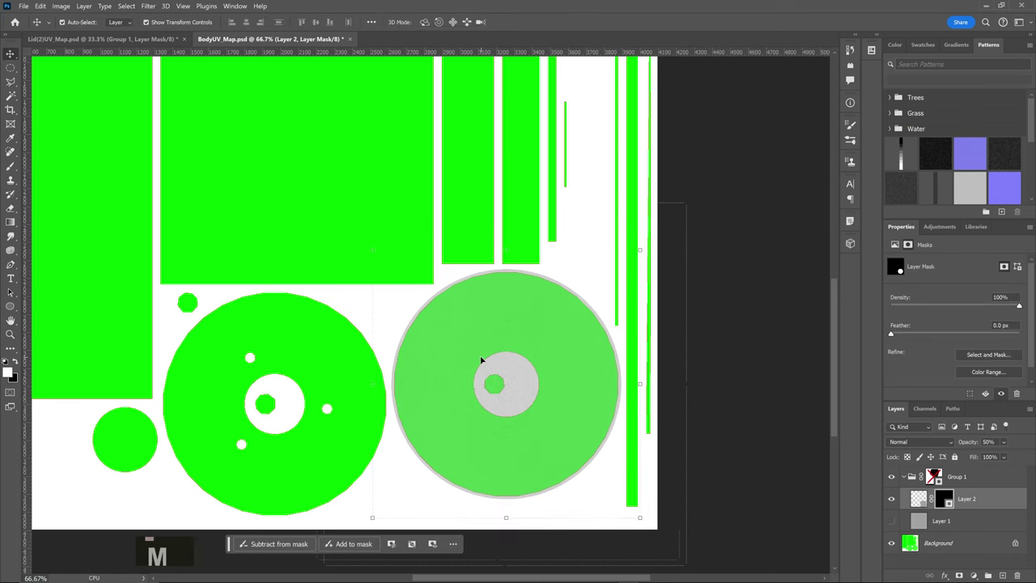
{"action": "left_click_drag", "start_coordinate": [506, 384], "coordinate": [538, 417], "text": "alt"}
{"action": "key", "text": "Delete"}
{"action": "key", "text": "ctrl+d"}
- Duplicate the swirl onto the small circle beside the left disc and mask the copy to a circle covering it
{"action": "key", "text": "v"}
{"action": "key", "text": "alt+v"}
{"action": "left_click_drag", "start_coordinate": [564, 383], "coordinate": [314, 394]}
{"action": "key", "text": "alt"}
{"action": "key", "text": "m"}
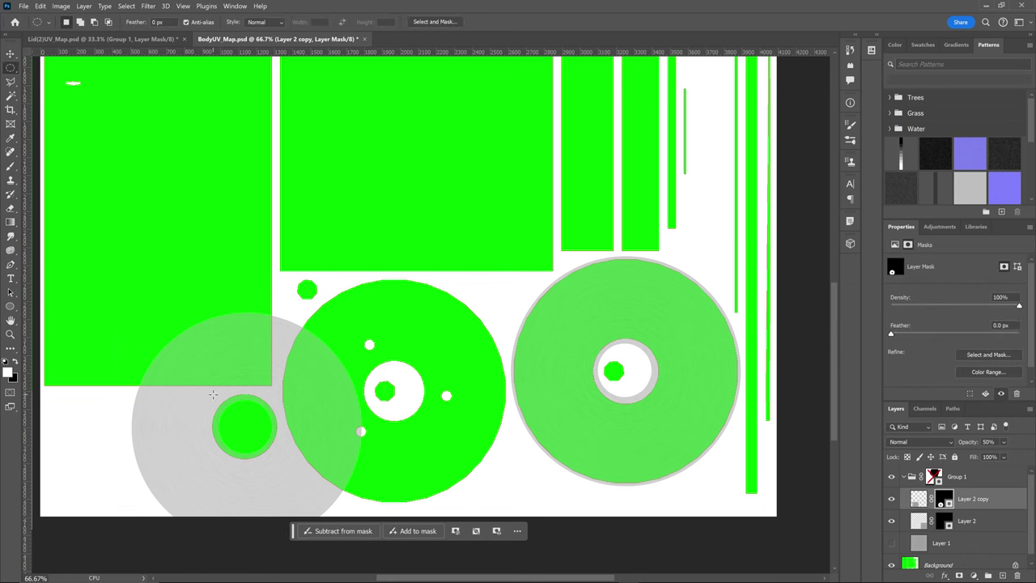
{"action": "key", "text": "ctrl+i"}
{"action": "left_click_drag", "start_coordinate": [209, 390], "coordinate": [280, 467]}
{"action": "key", "text": "v"}
- Restore Layer 2 to 100% opacity, show Layer 1 again, and save BodyUV_Map.psd
{"action": "left_click", "coordinate": [966, 521]}
{"action": "key", "text": "0"}
{"action": "key", "text": "0"}
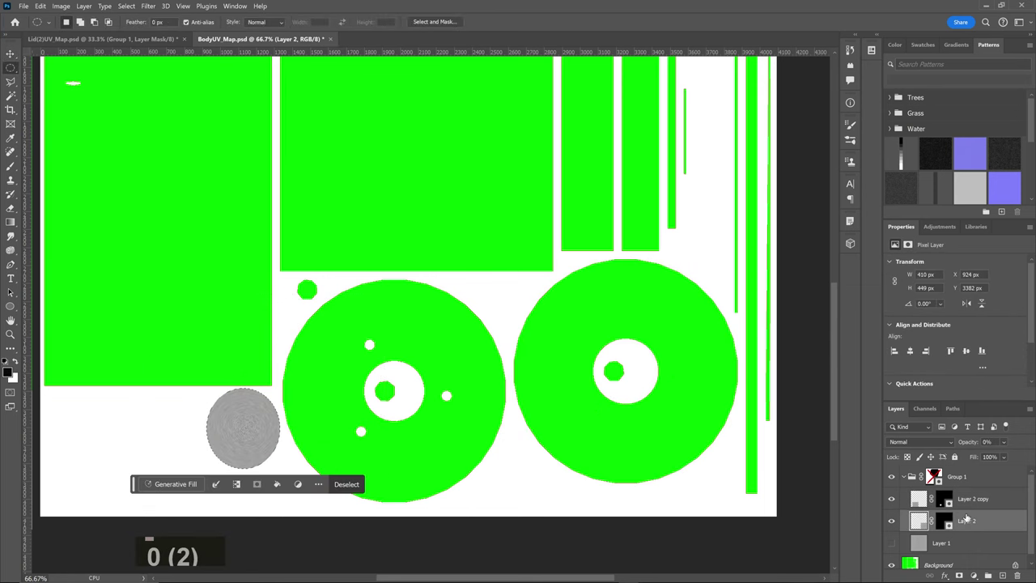
{"action": "left_click", "coordinate": [892, 542]}
{"action": "key", "text": "ctrl+d"}
{"action": "scroll", "coordinate": [351, 344], "scroll_direction": "down", "scroll_amount": 1, "text": "alt"}
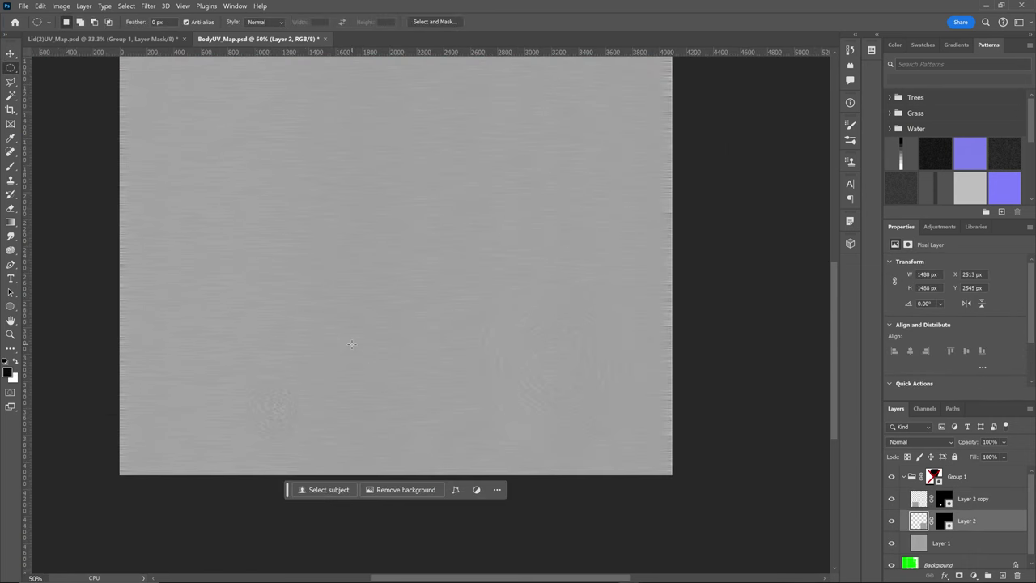
{"action": "scroll", "coordinate": [412, 270], "scroll_direction": "down", "scroll_amount": 1, "text": "alt"}
{"action": "key", "text": "ctrl+s"}
{"action": "left_click", "coordinate": [655, 173]}
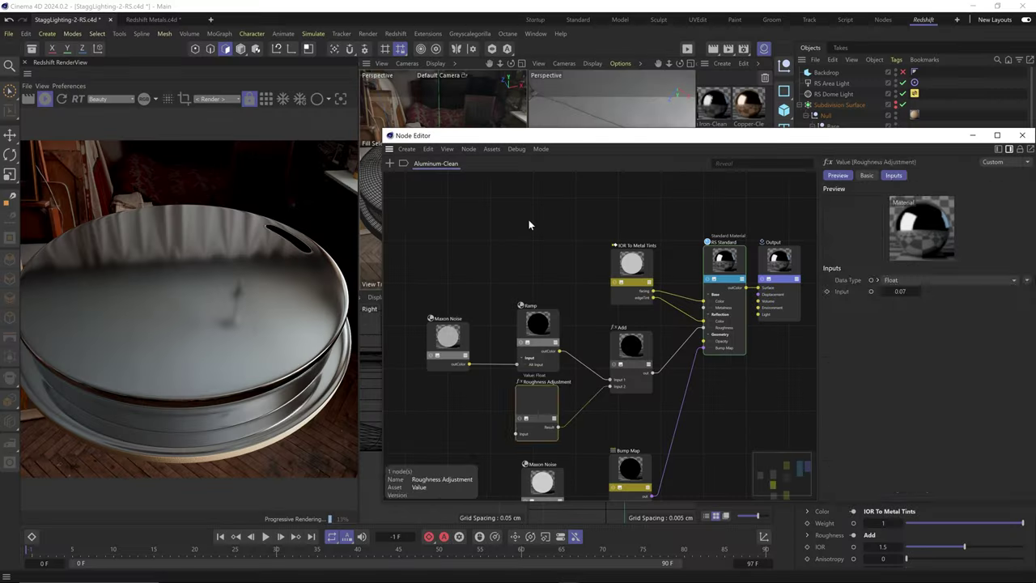
- Add a Texture node to the Aluminum-Clean material in Cinema 4D and load Lid(2)UV_Map.psd into it
{"action": "type", "text": "c"}
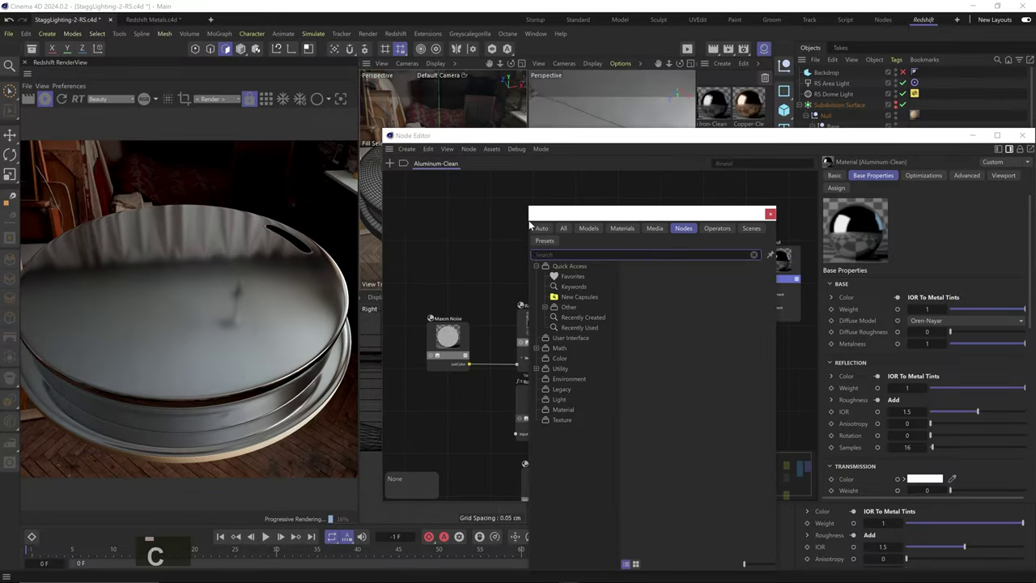
{"action": "type", "text": "mage"}
{"action": "left_click", "coordinate": [558, 268]}
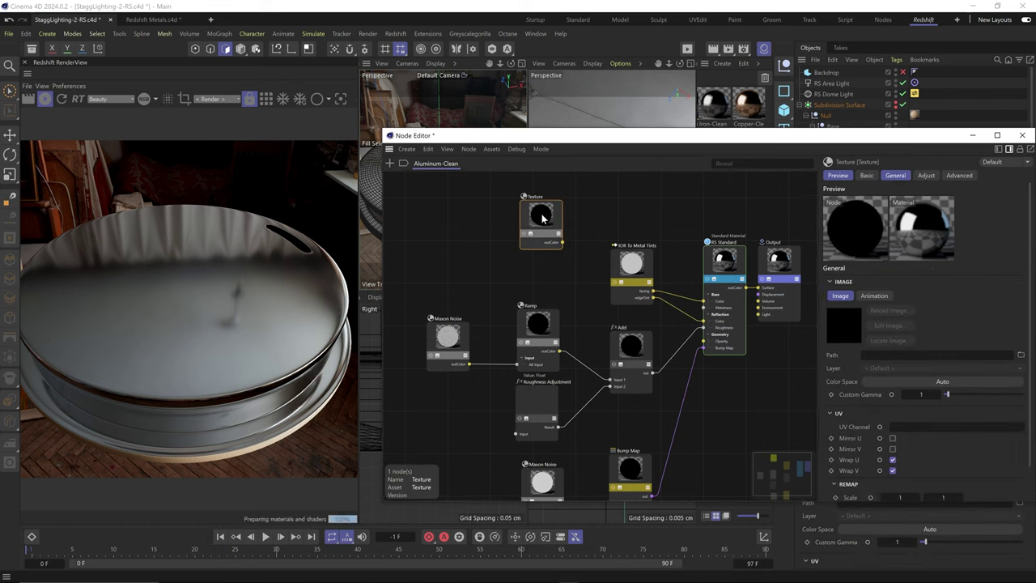
{"action": "left_click", "coordinate": [1020, 355]}
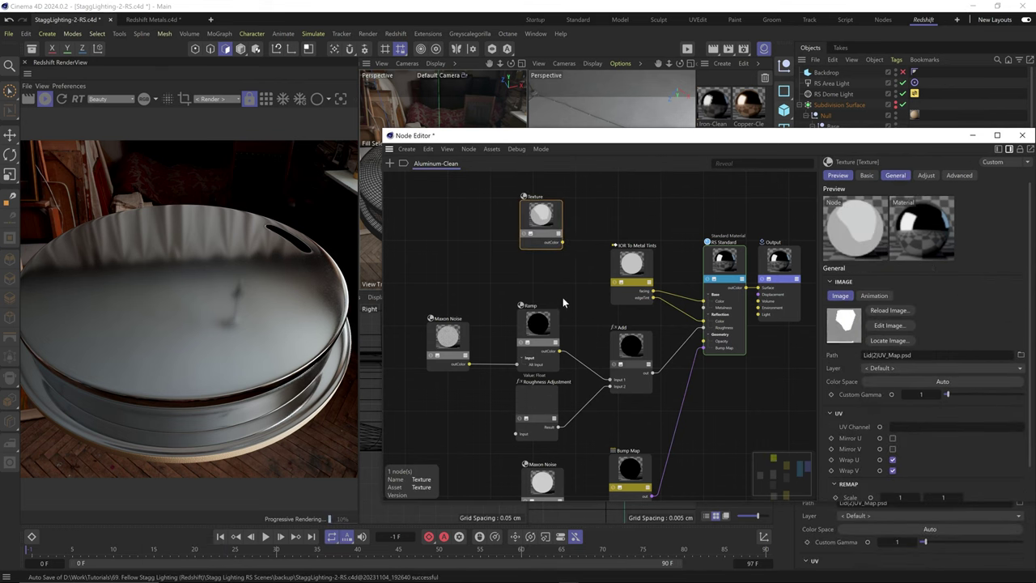
- Add a Mul node fed by the Texture and lower Maxon Noise, and connect its output to the Bump Map input
{"action": "middle_click_drag", "start_coordinate": [562, 301], "coordinate": [553, 258]}
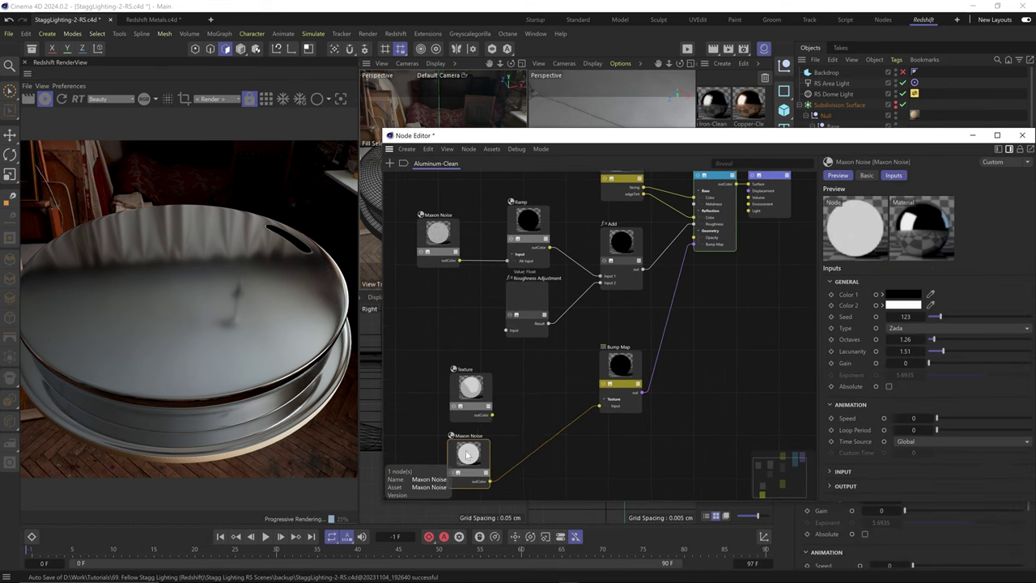
{"action": "type", "text": "cmul"}
{"action": "key", "text": "Return"}
{"action": "left_click_drag", "start_coordinate": [492, 415], "coordinate": [505, 423]}
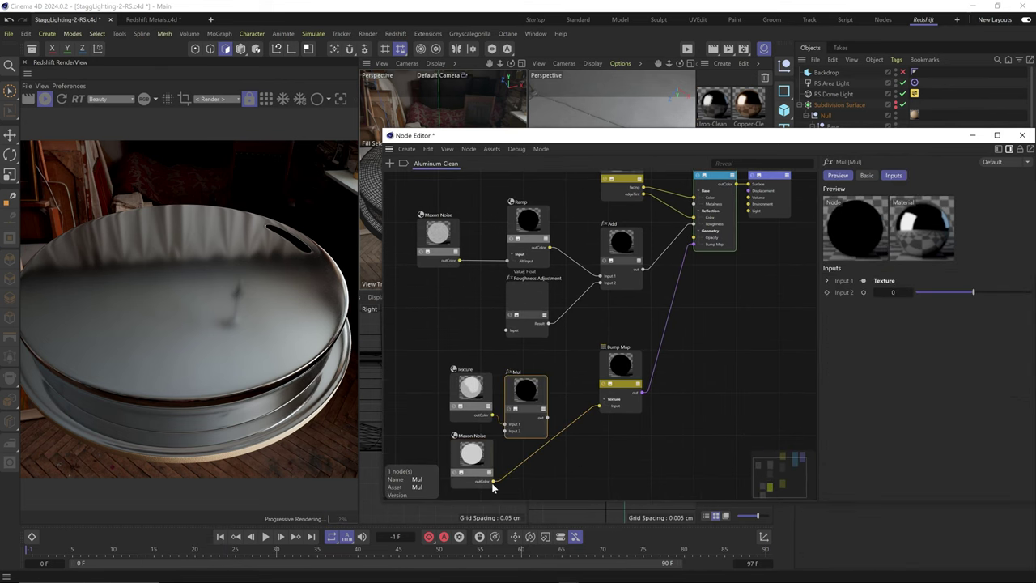
{"action": "left_click", "coordinate": [459, 397]}
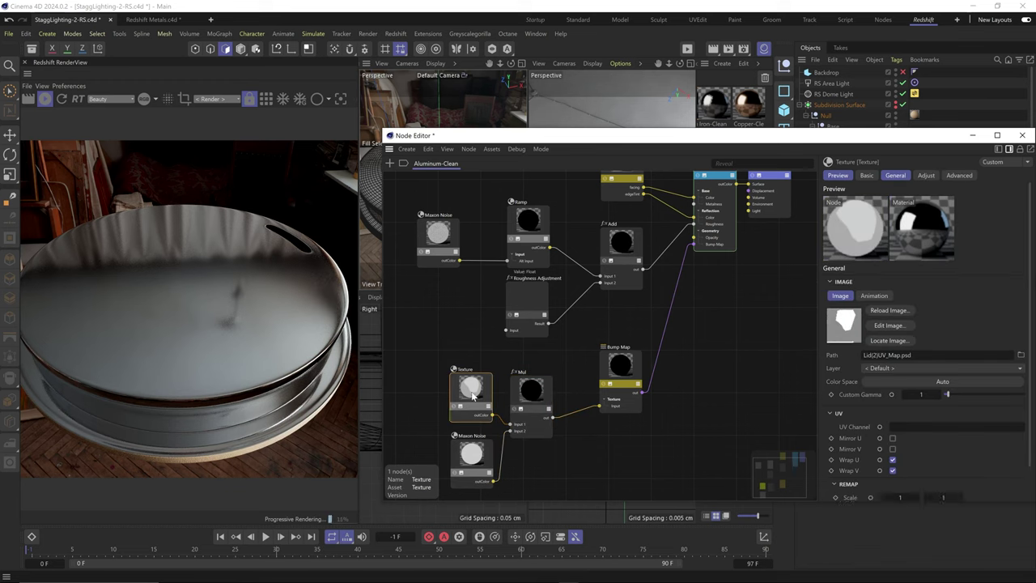
- Set the Bump Map's height scale to 0.01 with the lid viewed close up
{"action": "left_click_drag", "start_coordinate": [485, 136], "coordinate": [472, 268]}
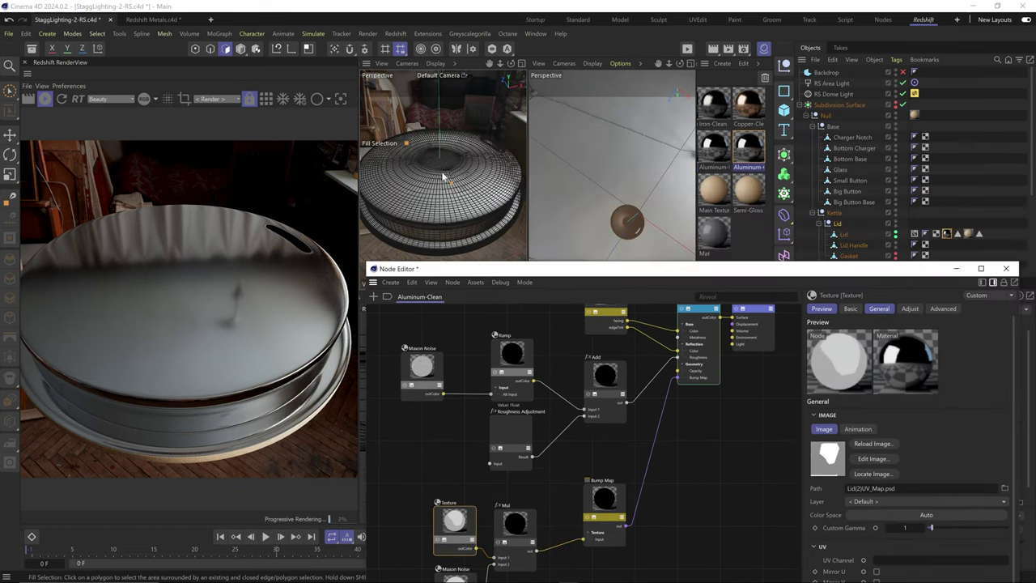
{"action": "left_click_drag", "start_coordinate": [439, 169], "coordinate": [622, 507]}
{"action": "left_click", "coordinate": [603, 502]}
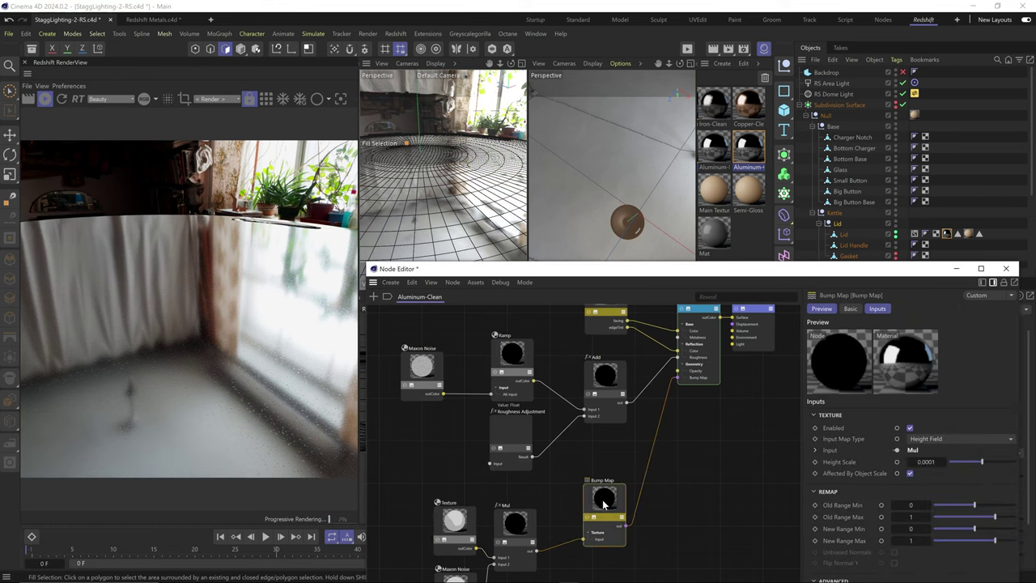
{"action": "key", "text": "BackSpace"}
{"action": "key", "text": "BackSpace"}
{"action": "key", "text": "Return"}
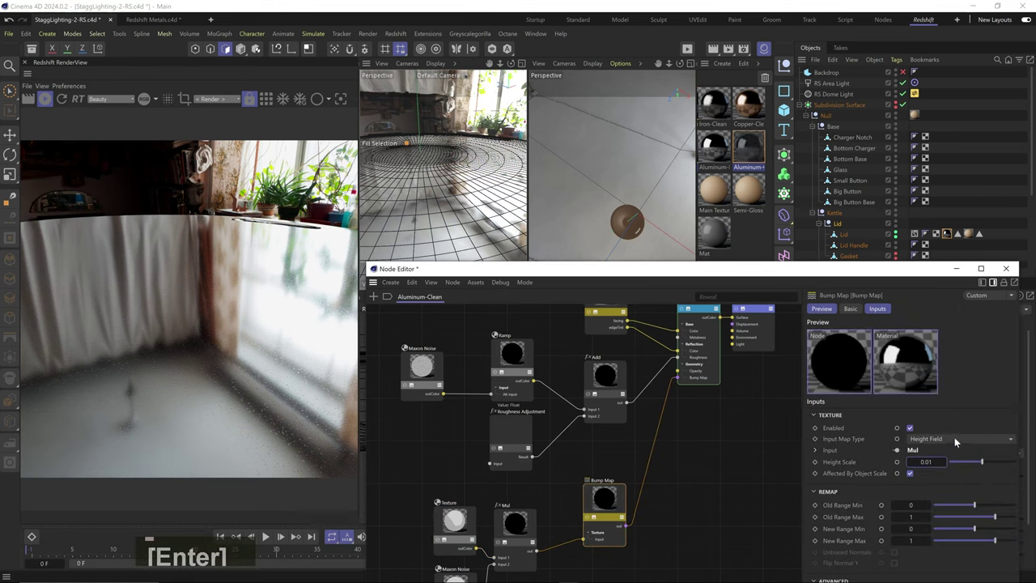
- Set Color 1 of the bump's Maxon Noise to light grey, RGB 233, 233, 233
{"action": "middle_click_drag", "start_coordinate": [543, 520], "coordinate": [570, 467]}
{"action": "left_click", "coordinate": [484, 522]}
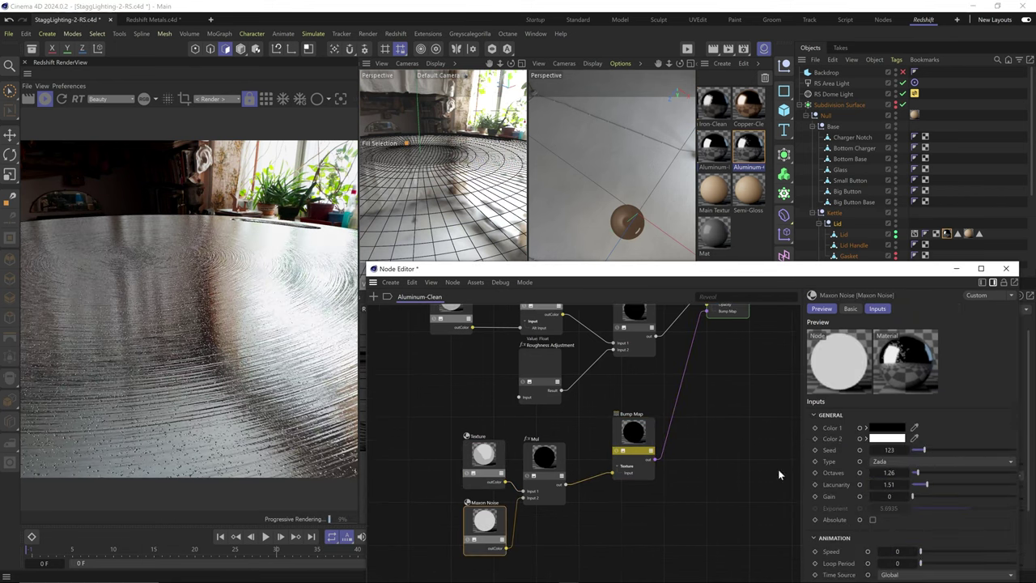
{"action": "left_click", "coordinate": [887, 428]}
{"action": "left_click_drag", "start_coordinate": [775, 479], "coordinate": [777, 481]}
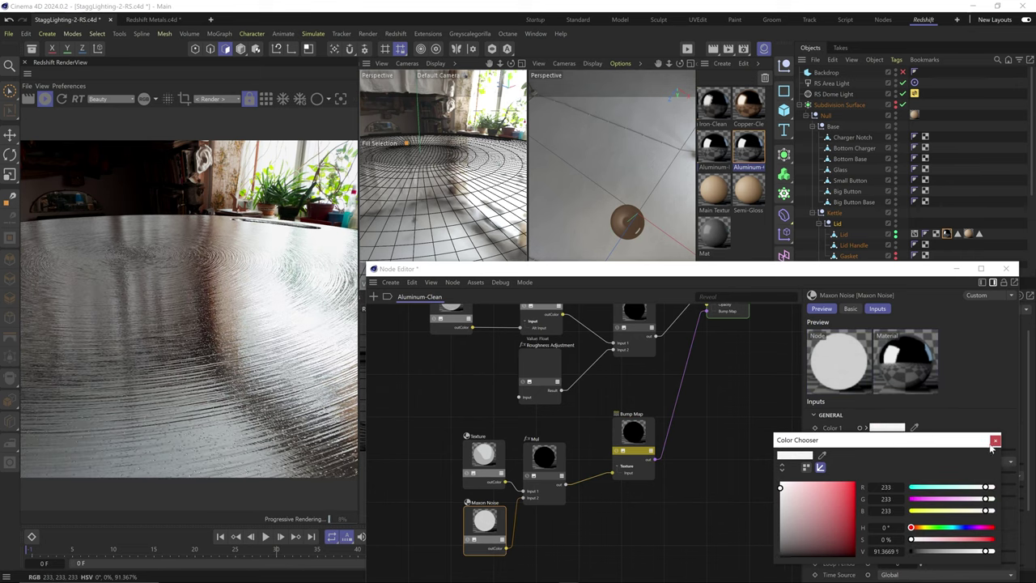
{"action": "left_click", "coordinate": [995, 440]}
{"action": "left_click_drag", "start_coordinate": [469, 202], "coordinate": [603, 374]}
- Switch to Photoshop, duplicate the lid's Group 1, and give its swirl layer a reversed Angle Gradient Overlay at -90° and 85% scale
{"action": "key", "text": "alt+Tab"}
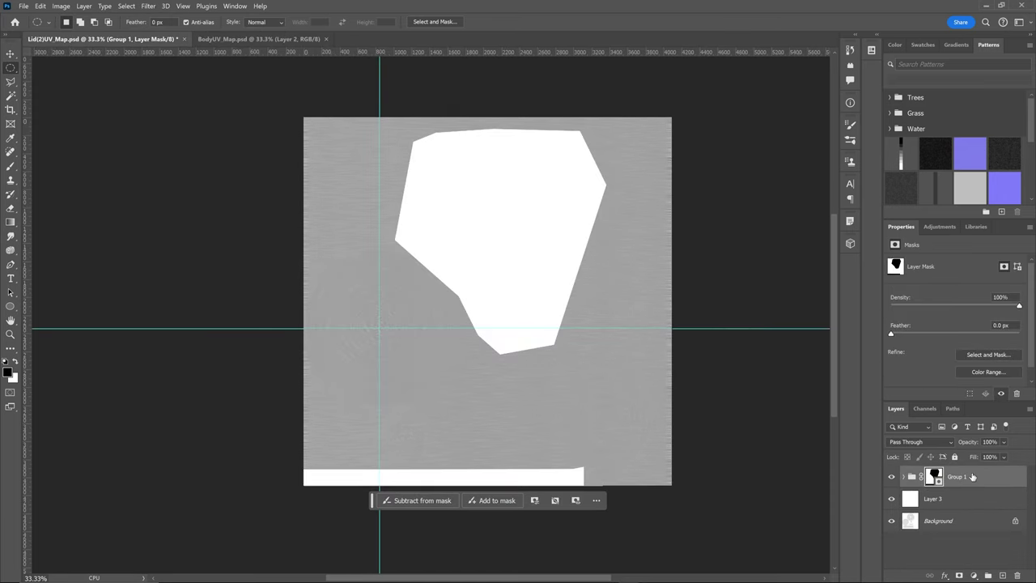
{"action": "key", "text": "ctrl+j"}
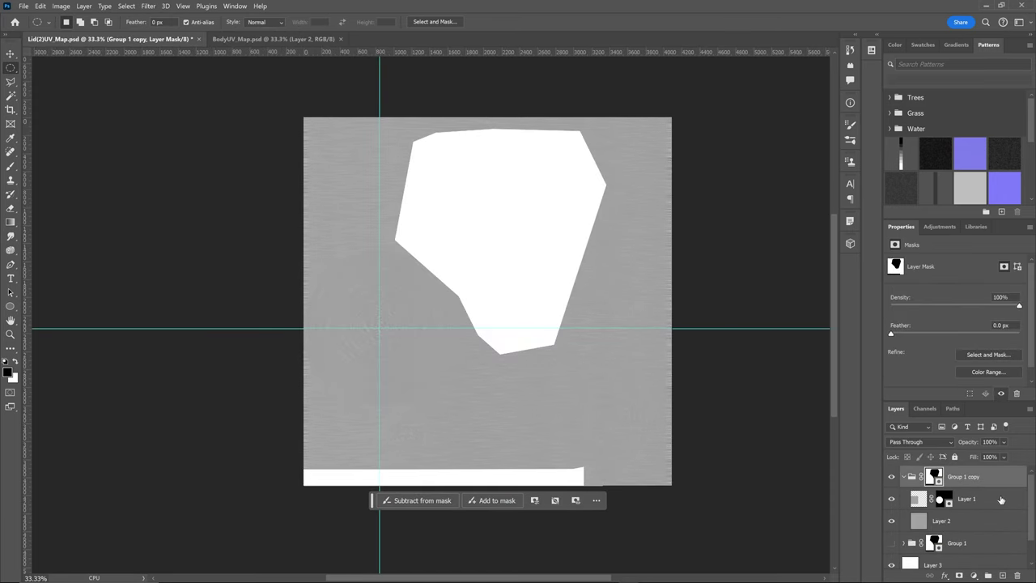
{"action": "double_click", "coordinate": [993, 511]}
{"action": "left_click", "coordinate": [649, 323]}
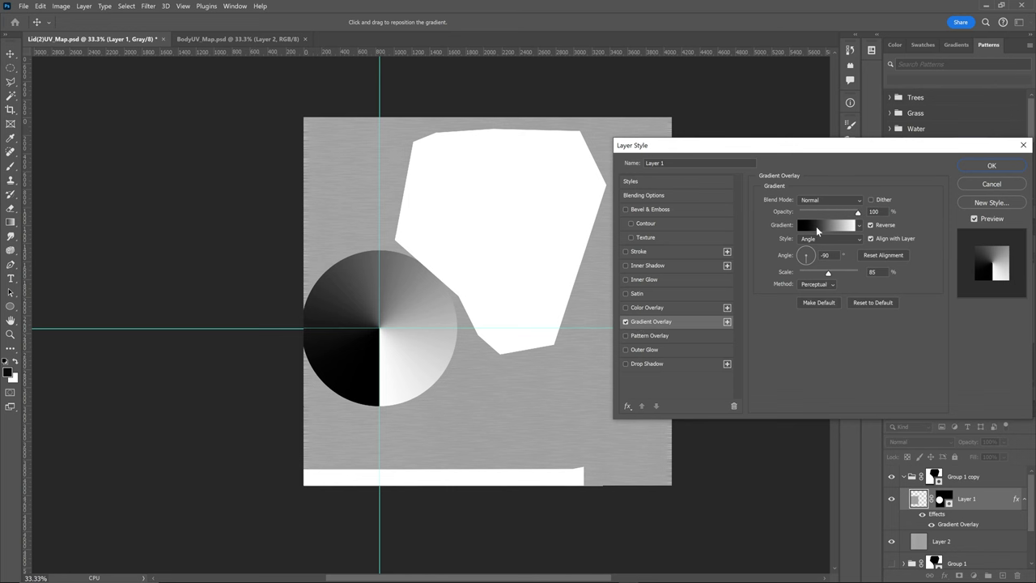
- Edit the overlay gradient into alternating white and black stops spaced every 25%
{"action": "left_click", "coordinate": [833, 226]}
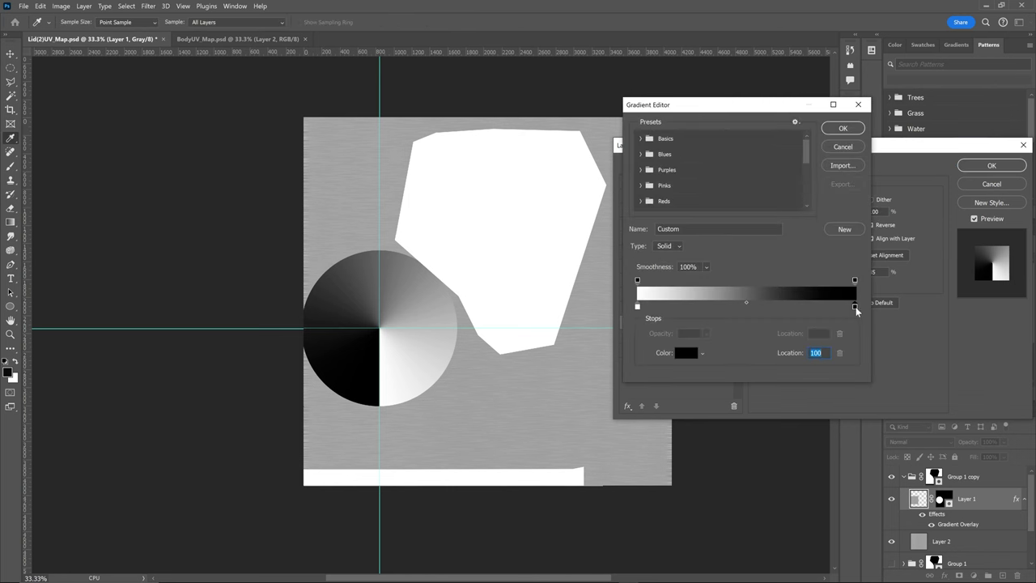
{"action": "left_click_drag", "start_coordinate": [856, 307], "coordinate": [763, 306]}
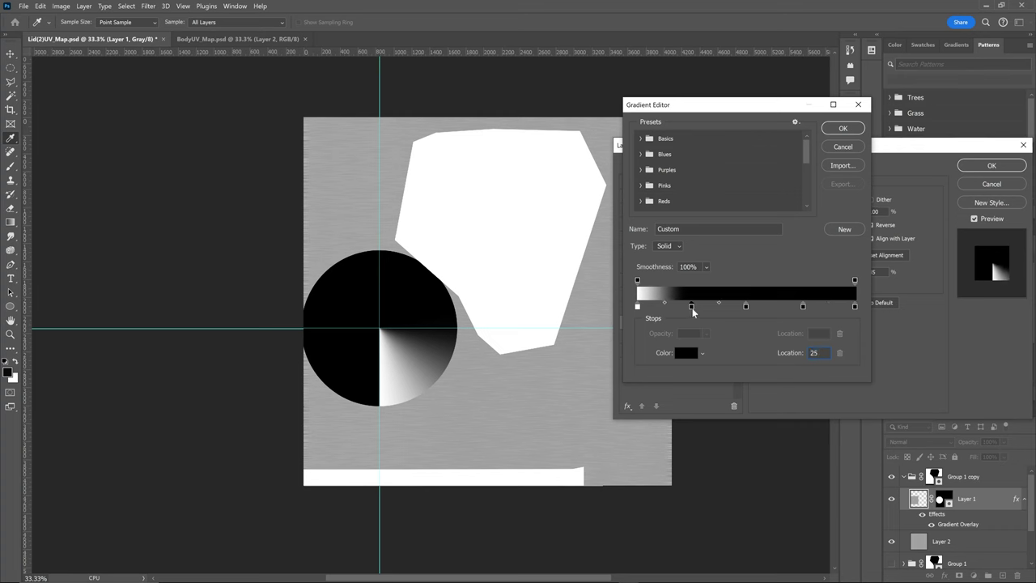
{"action": "key", "text": "Return"}
{"action": "key", "text": "Return"}
{"action": "key", "text": "Return"}
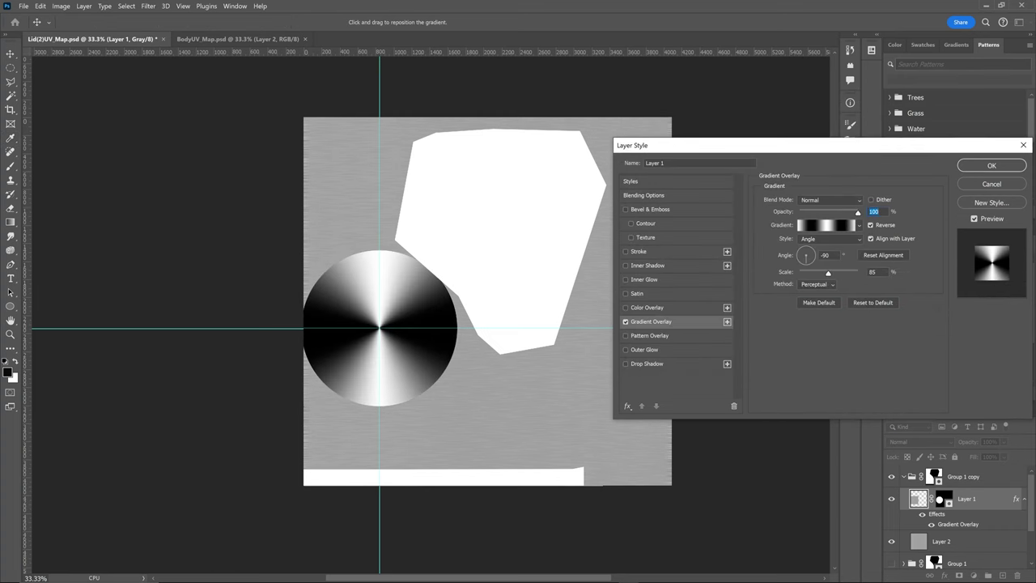
- Apply a white Color Overlay to Layer 2 and save the document as Lid(2)_Anisotropy.psd
{"action": "left_click", "coordinate": [991, 166]}
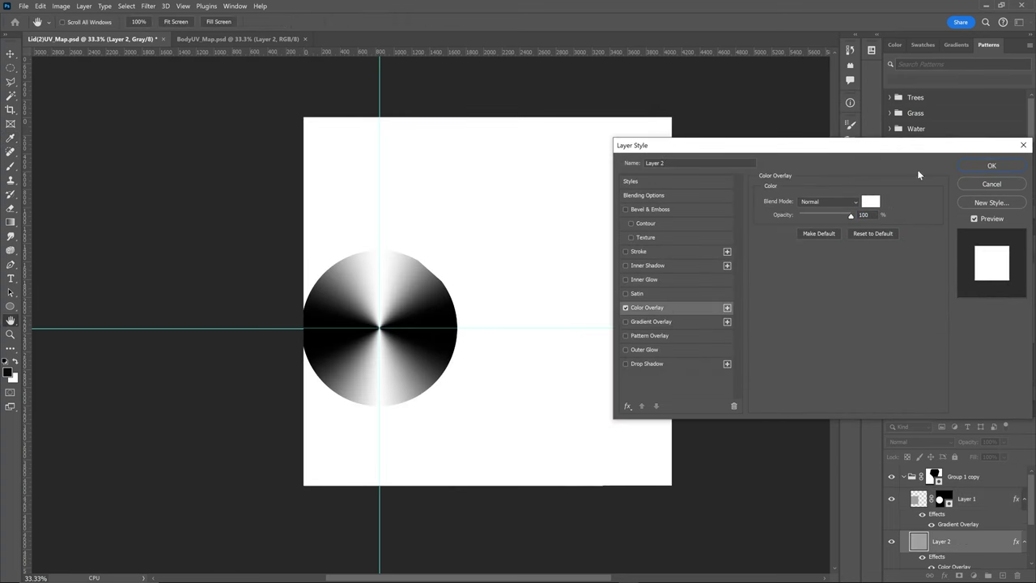
{"action": "left_click", "coordinate": [993, 166]}
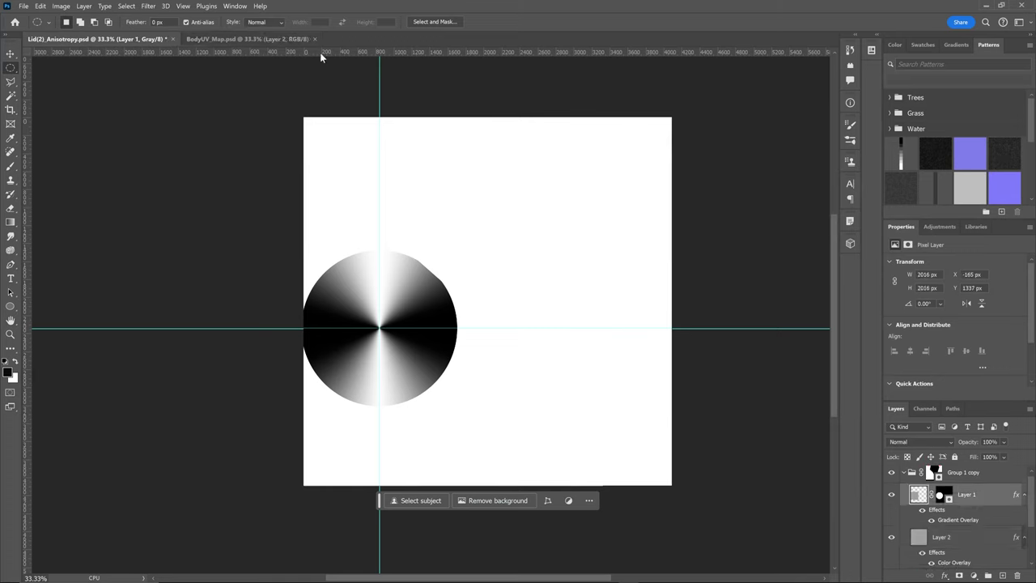
- Apply the lid's angle Gradient Overlay style to the swirl layers in BodyUV_Map.psd and merge the large disc's gradient
{"action": "left_click", "coordinate": [315, 39]}
{"action": "left_click_drag", "start_coordinate": [1008, 520], "coordinate": [971, 537]}
{"action": "right_click", "coordinate": [987, 494]}
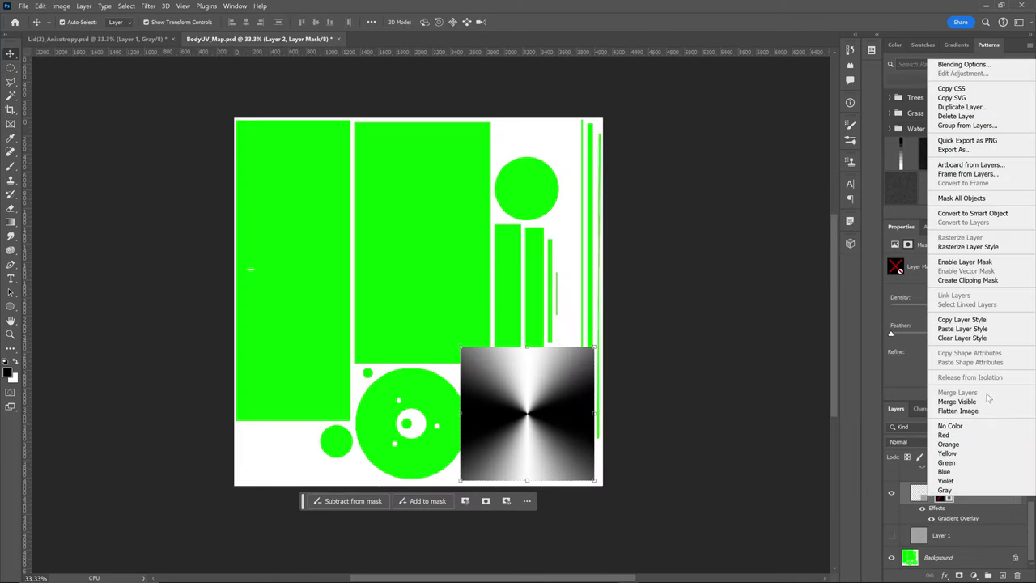
{"action": "key", "text": "ctrl+e"}
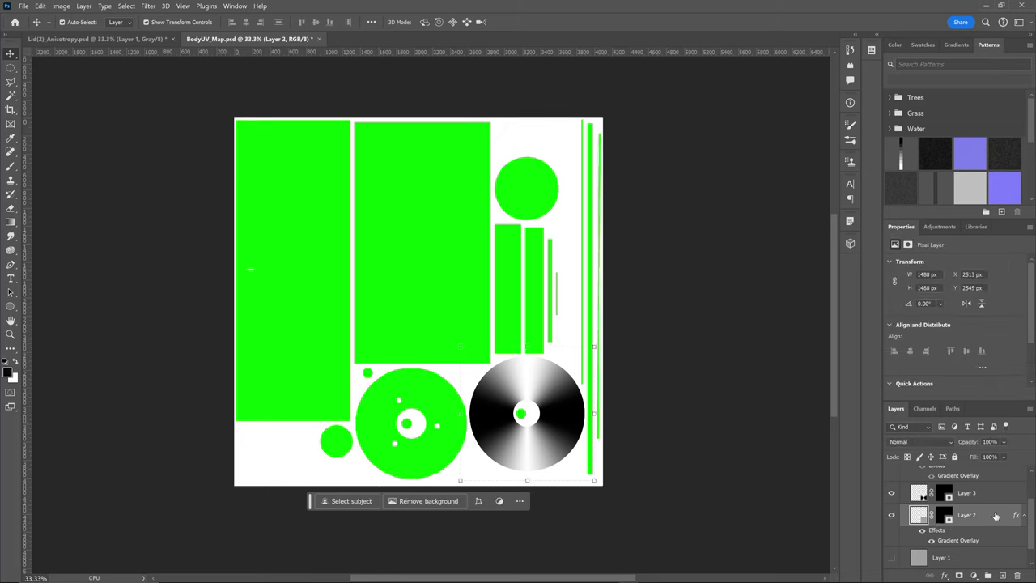
- Duplicate the disc gradient over the small circle at 40% opacity and delete everything outside a circular selection
{"action": "left_click_drag", "start_coordinate": [510, 390], "coordinate": [346, 418], "text": "alt"}
{"action": "scroll", "coordinate": [345, 419], "scroll_direction": "up", "scroll_amount": 1, "text": "alt"}
{"action": "key", "text": "4"}
{"action": "key", "text": "m"}
{"action": "key", "text": "m"}
{"action": "key", "text": "m"}
{"action": "key", "text": "m"}
{"action": "key", "text": "m"}
{"action": "key", "text": "m"}
{"action": "mouse_move", "coordinate": [317, 230]}
{"action": "left_mouse_down"}
{"action": "mouse_move", "coordinate": [380, 260]}
{"action": "mouse_move", "coordinate": [388, 304]}
{"action": "left_mouse_up"}
{"action": "key", "text": "ctrl+shift+i"}
{"action": "key", "text": "Delete"}
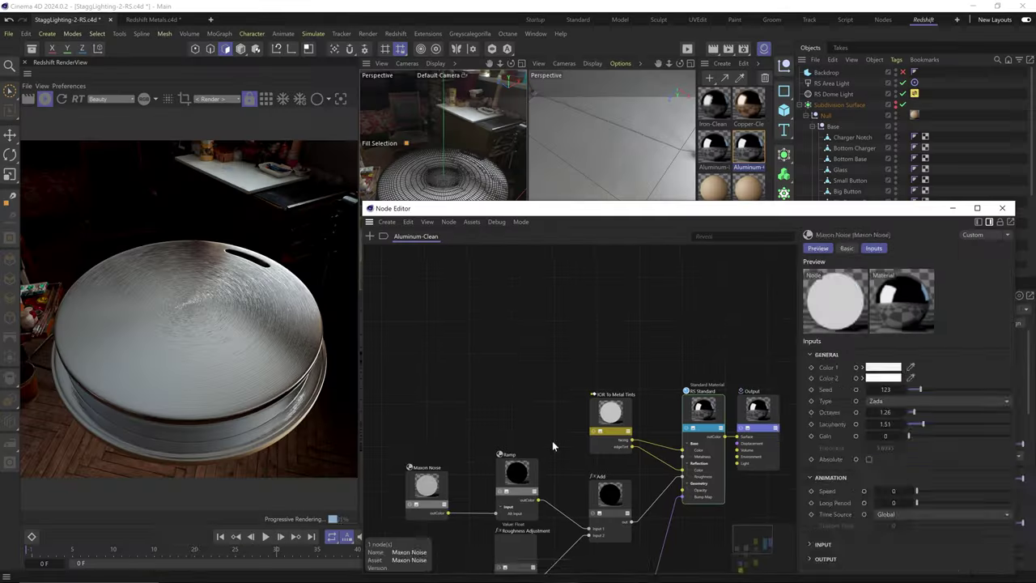
- Add a Texture node using Lid(2)_Anisotropy.psd and connect it to the RS Standard reflection Rotation input
{"action": "key", "text": "g"}
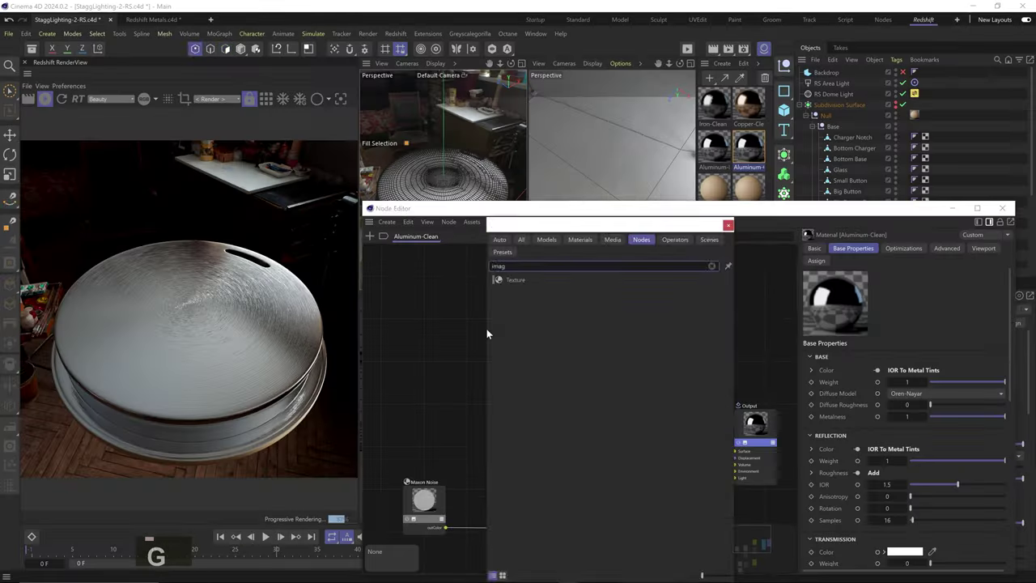
{"action": "key", "text": "Return"}
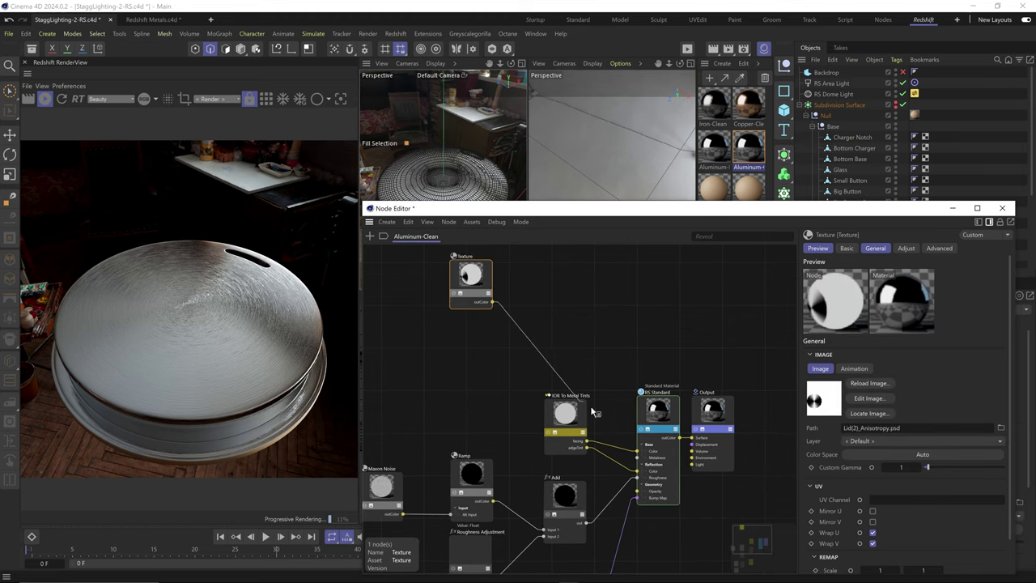
{"action": "left_click_drag", "start_coordinate": [677, 421], "coordinate": [672, 413]}
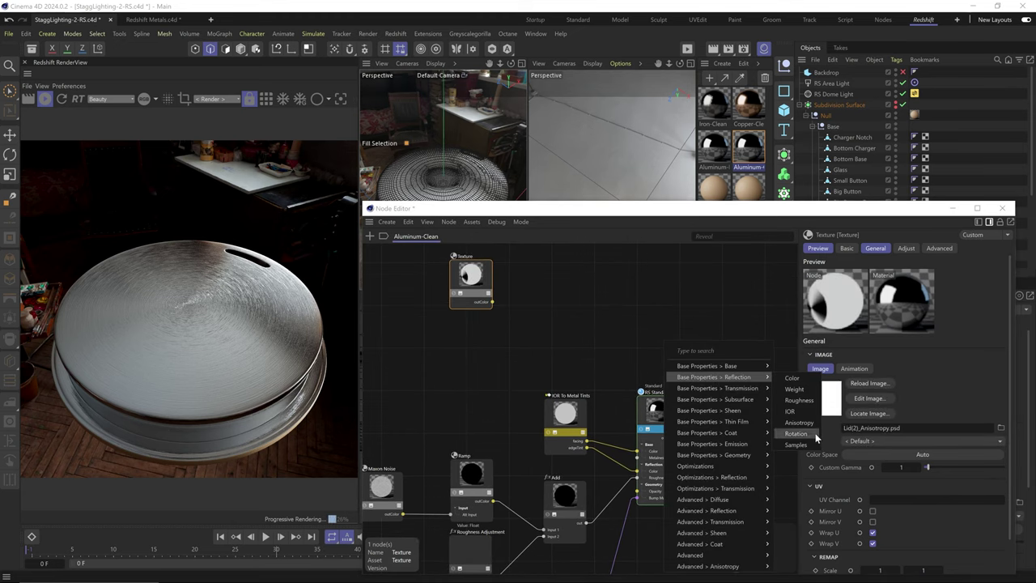
{"action": "left_click", "coordinate": [814, 435]}
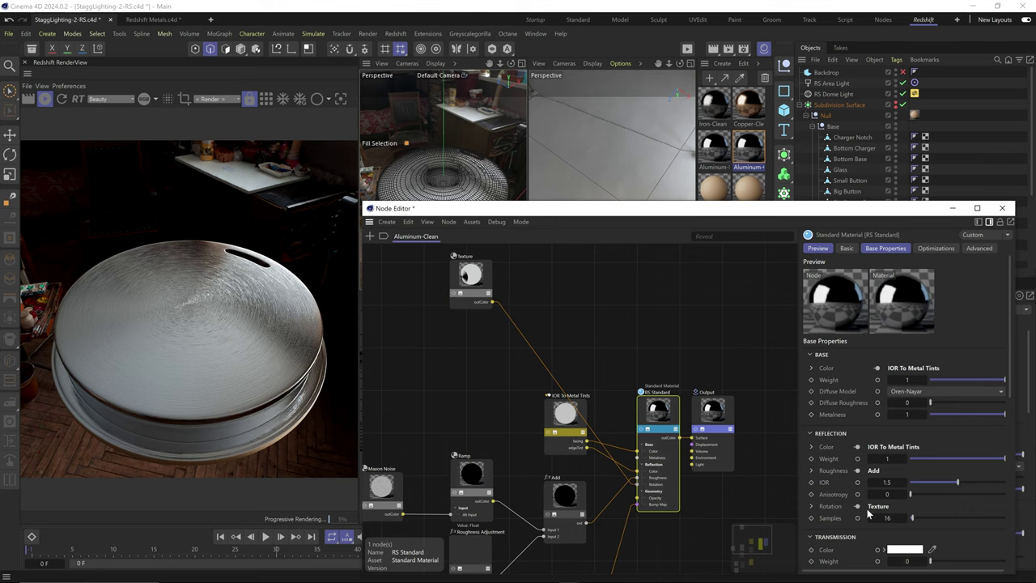
- Set the RS Standard reflection Anisotropy to 1 and check the highlights across the lid
{"action": "type", "text": "1"}
{"action": "key", "text": "Return"}
{"action": "key", "text": "3"}
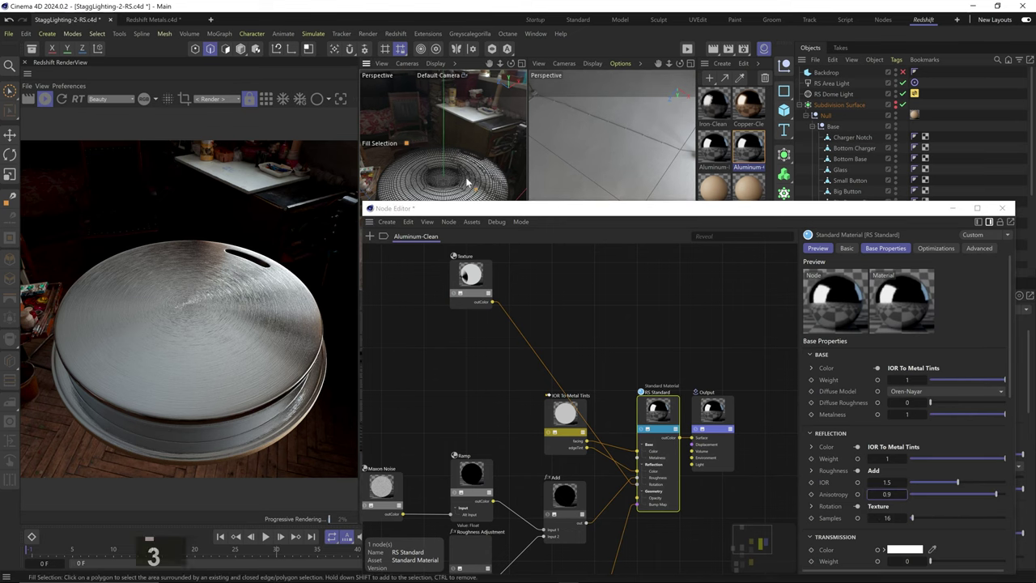
{"action": "left_click_drag", "start_coordinate": [457, 162], "coordinate": [447, 186]}
{"action": "key", "text": "3"}
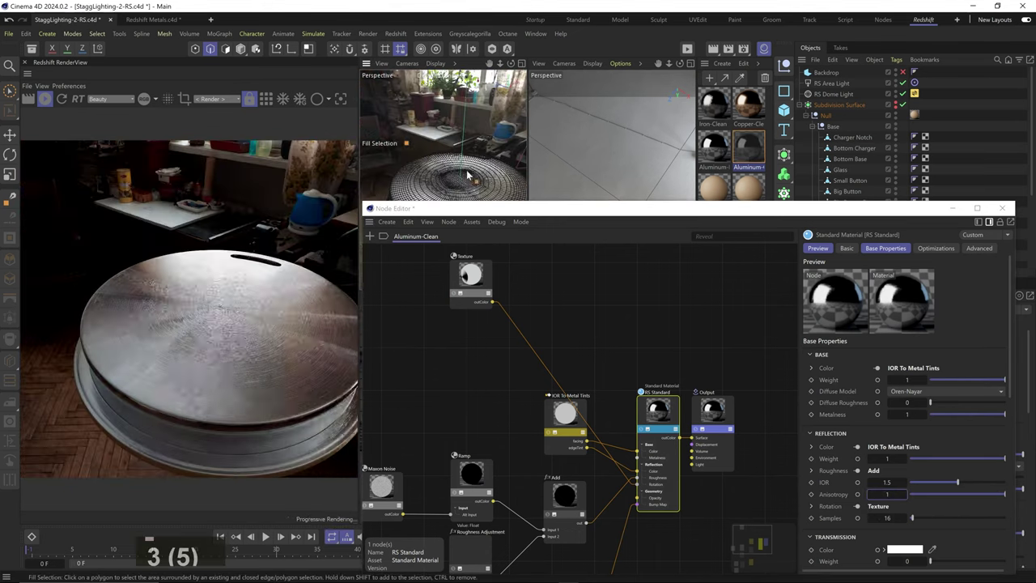
- Reposition the anisotropy Texture and IOR To Metal Tints nodes, and preview the texture by itself on the lid
{"action": "left_click_drag", "start_coordinate": [470, 274], "coordinate": [473, 410]}
{"action": "left_click", "coordinate": [565, 411]}
{"action": "left_click_drag", "start_coordinate": [564, 409], "coordinate": [552, 347]}
{"action": "left_click", "coordinate": [473, 411]}
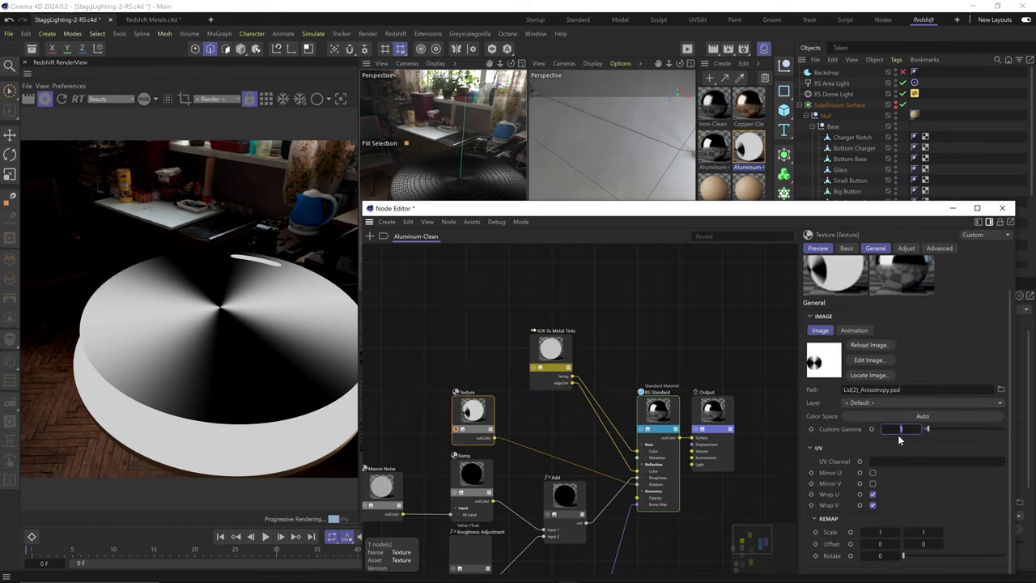
- Try a different Custom Gamma on the anisotropy texture and undo the change
{"action": "left_click_drag", "start_coordinate": [897, 435], "coordinate": [893, 428]}
{"action": "key", "text": "ctrl+z"}
{"action": "key", "text": "Return"}
{"action": "key", "text": "ctrl+z"}
- Add a Ramp node between the anisotropy texture and the RS Standard Rotation input
{"action": "key", "text": "shift+c"}
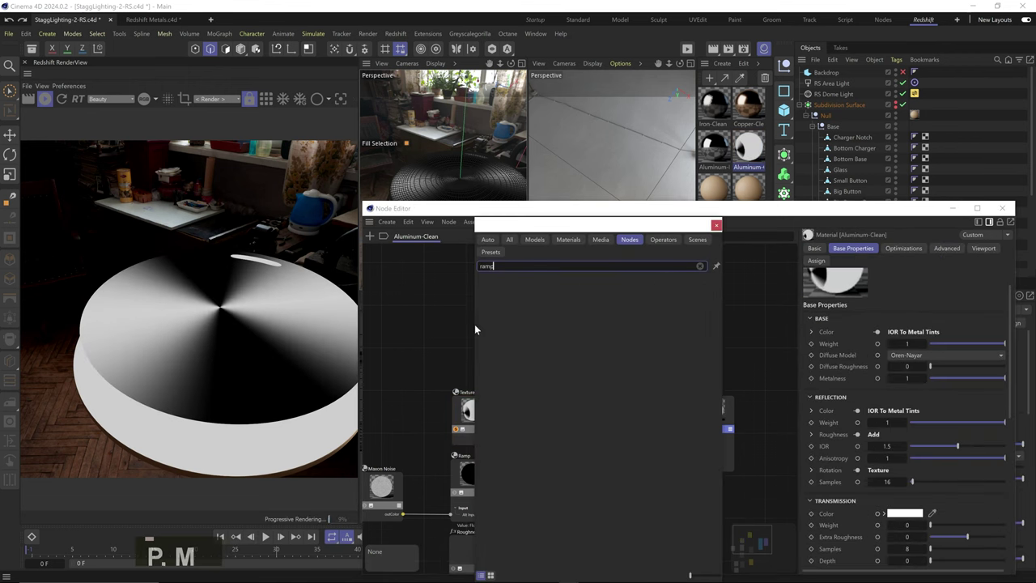
{"action": "type", "text": "ramp"}
{"action": "left_click", "coordinate": [502, 280]}
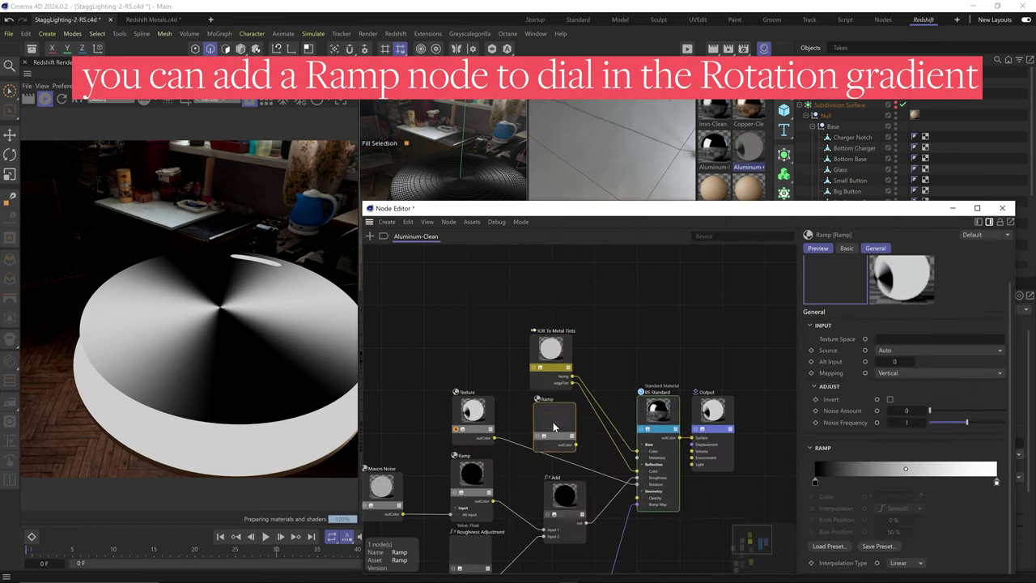
{"action": "left_click", "coordinate": [670, 473]}
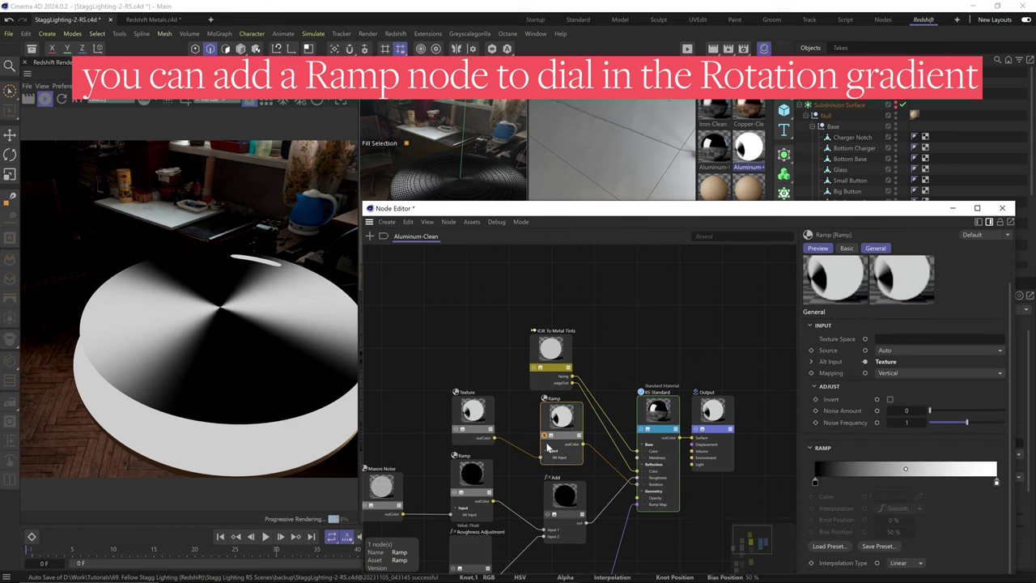
- Brighten the rotation ramp's black starting knot to a value of 80%
{"action": "double_click", "coordinate": [815, 482]}
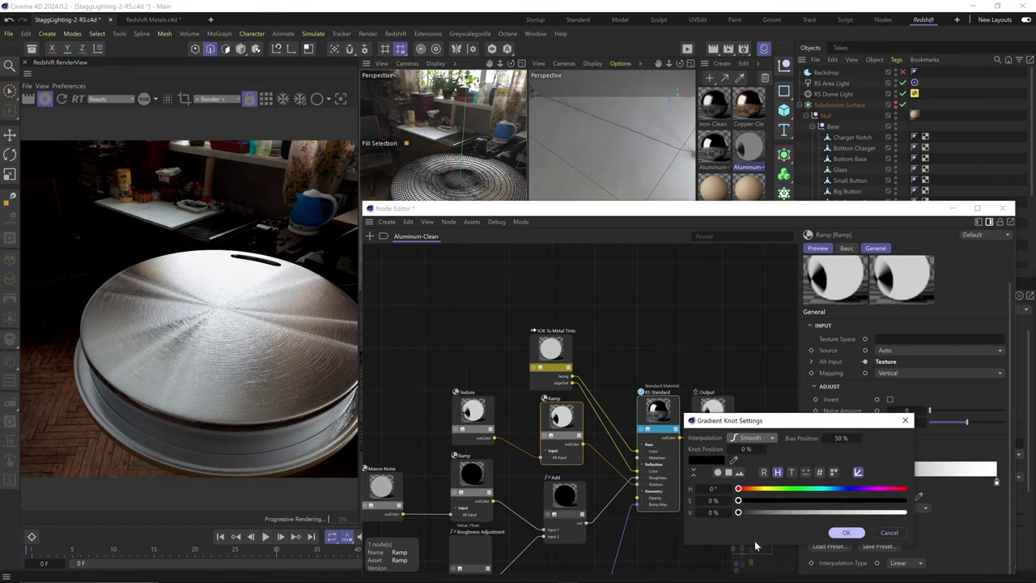
{"action": "type", "text": "80"}
{"action": "key", "text": "Return"}
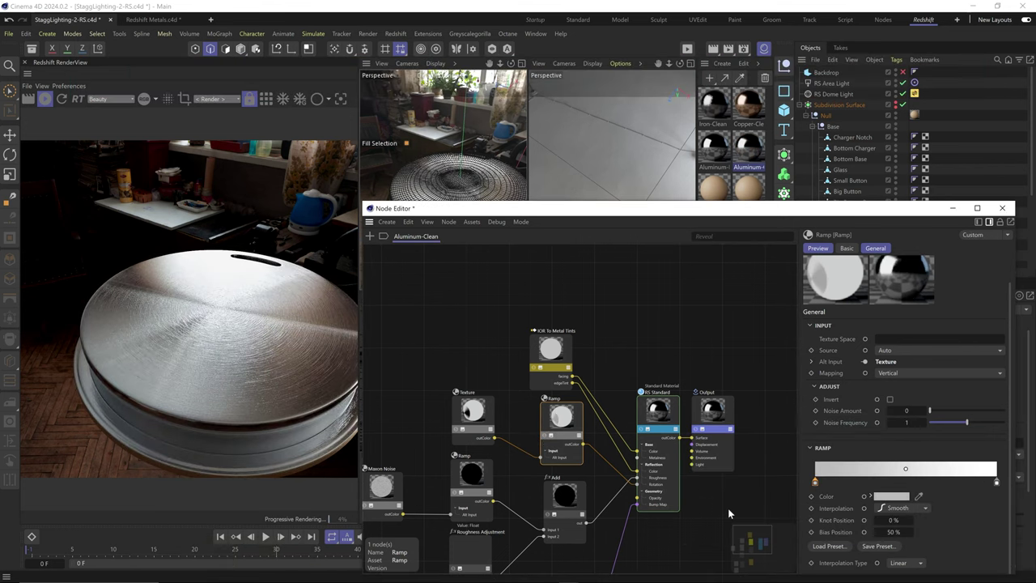
- Examine the anisotropic highlights on the lid's top and side from several viewing angles
{"action": "key", "text": "3"}
{"action": "left_click_drag", "start_coordinate": [441, 194], "coordinate": [513, 185]}
{"action": "key", "text": "1"}
{"action": "key", "text": "1"}
{"action": "key", "text": "3"}
{"action": "key", "text": "1"}
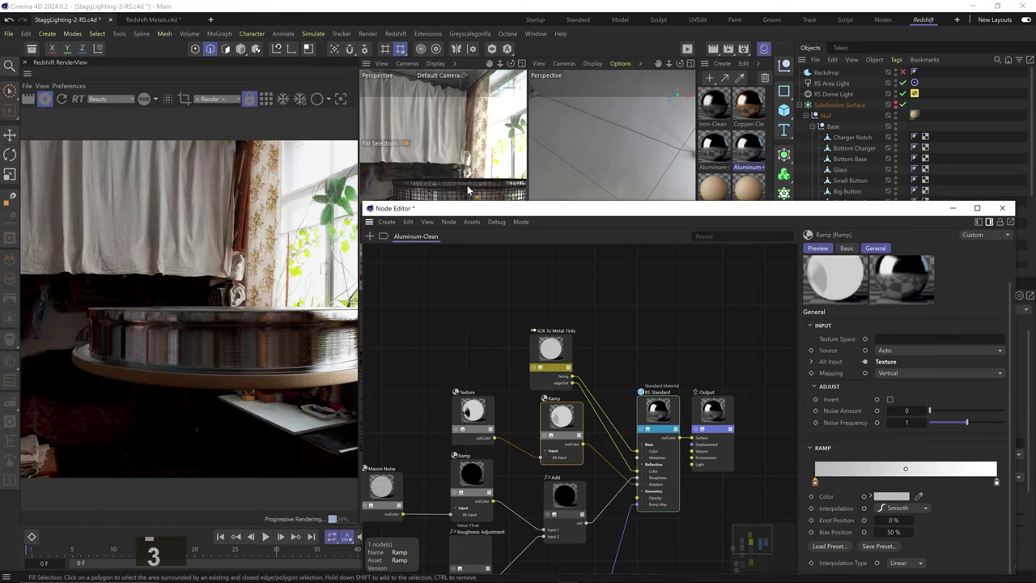
{"action": "key", "text": "3"}
{"action": "left_click_drag", "start_coordinate": [468, 190], "coordinate": [465, 194]}
{"action": "key", "text": "3"}
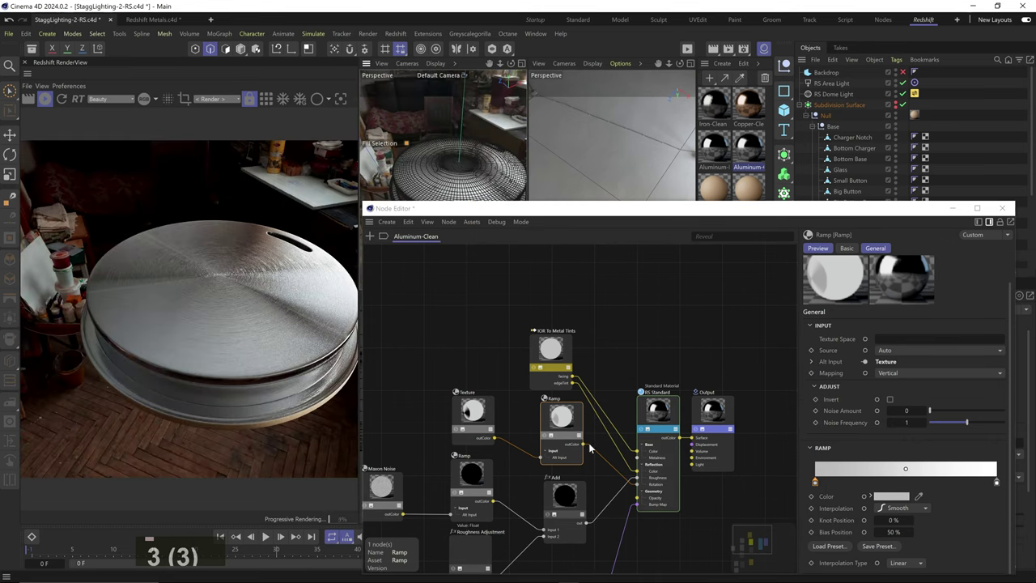
- Try different input values for the Roughness Adjustment node, including 0.1 and -0.5, to tune the aluminum's sheen
{"action": "middle_click_drag", "start_coordinate": [617, 535], "coordinate": [645, 433]}
{"action": "left_click", "coordinate": [513, 454]}
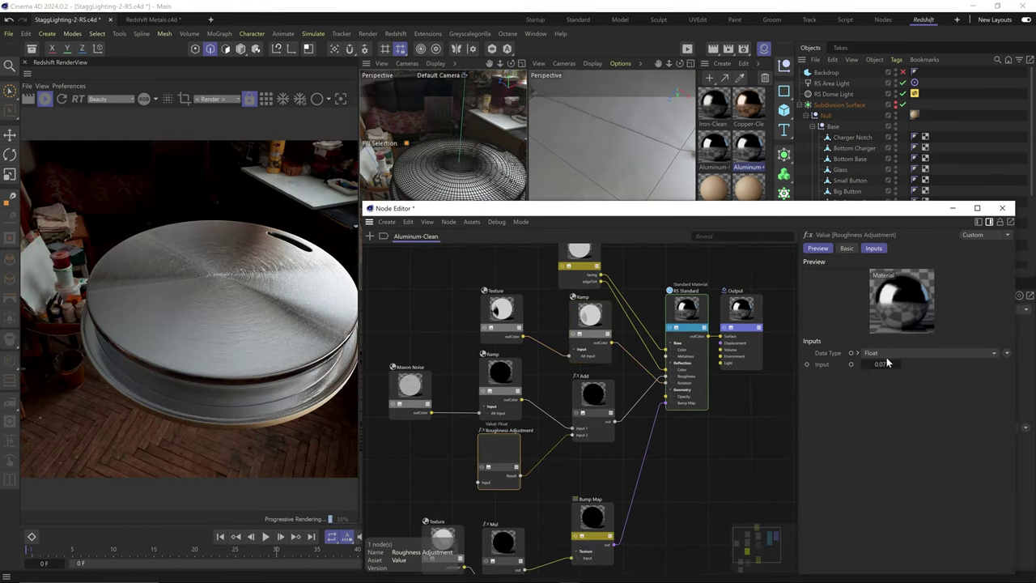
{"action": "key", "text": "Return"}
{"action": "left_click_drag", "start_coordinate": [898, 364], "coordinate": [886, 365]}
{"action": "key", "text": "ctrl+z"}
{"action": "key", "text": "Down"}
{"action": "key", "text": "Down"}
{"action": "key", "text": "Down"}
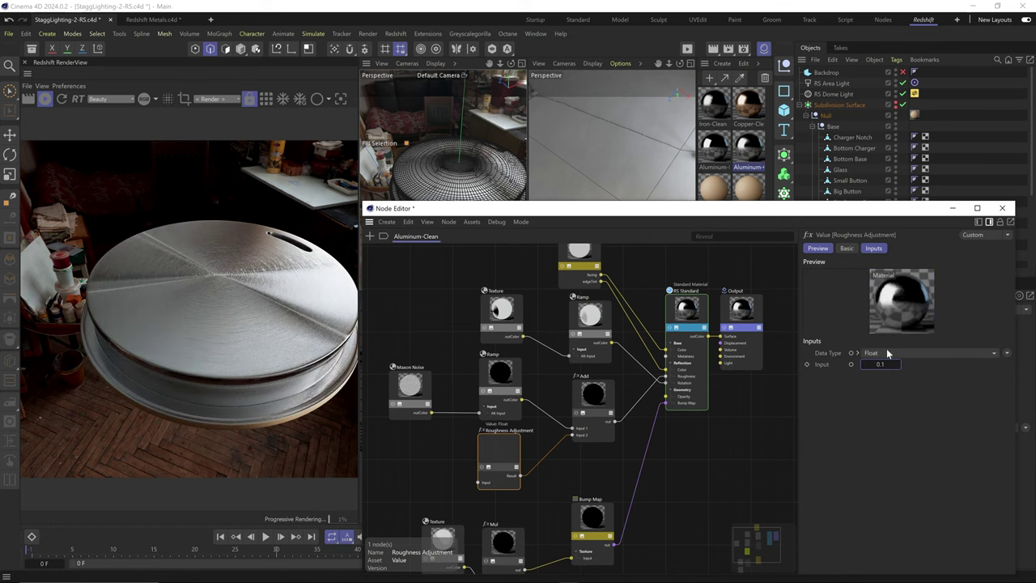
{"action": "key", "text": "Up"}
{"action": "key", "text": "Up"}
{"action": "key", "text": "Up"}
{"action": "key", "text": "Up"}
{"action": "key", "text": "Up"}
{"action": "key", "text": "Up"}
{"action": "key", "text": "Up"}
{"action": "key", "text": "Up"}
{"action": "key", "text": "Up"}
{"action": "key", "text": "Up"}
{"action": "key", "text": "Down"}
{"action": "key", "text": "Down"}
{"action": "key", "text": "Down"}
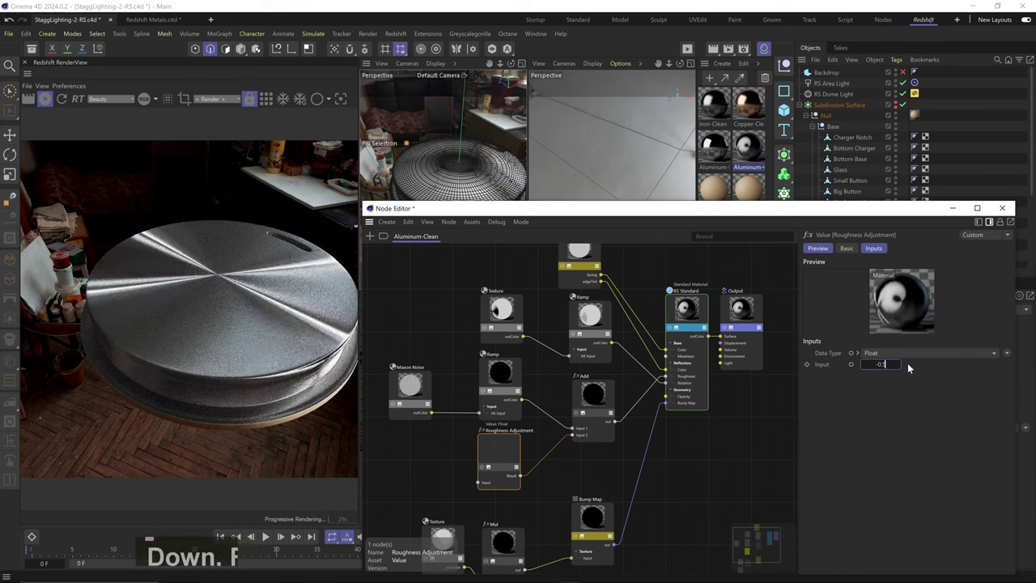
- Examine the lid's brushed side and the color settings of the Maxon Noise nodes
{"action": "mouse_move", "coordinate": [468, 171]}
{"action": "left_mouse_down"}
{"action": "mouse_move", "coordinate": [441, 252]}
{"action": "mouse_move", "coordinate": [521, 297]}
{"action": "mouse_move", "coordinate": [490, 277]}
{"action": "mouse_move", "coordinate": [519, 290]}
{"action": "mouse_move", "coordinate": [488, 184]}
{"action": "mouse_move", "coordinate": [418, 169]}
{"action": "mouse_move", "coordinate": [453, 171]}
{"action": "left_mouse_up"}
{"action": "left_click", "coordinate": [409, 304]}
{"action": "left_click", "coordinate": [882, 366]}
{"action": "key", "text": "Escape"}
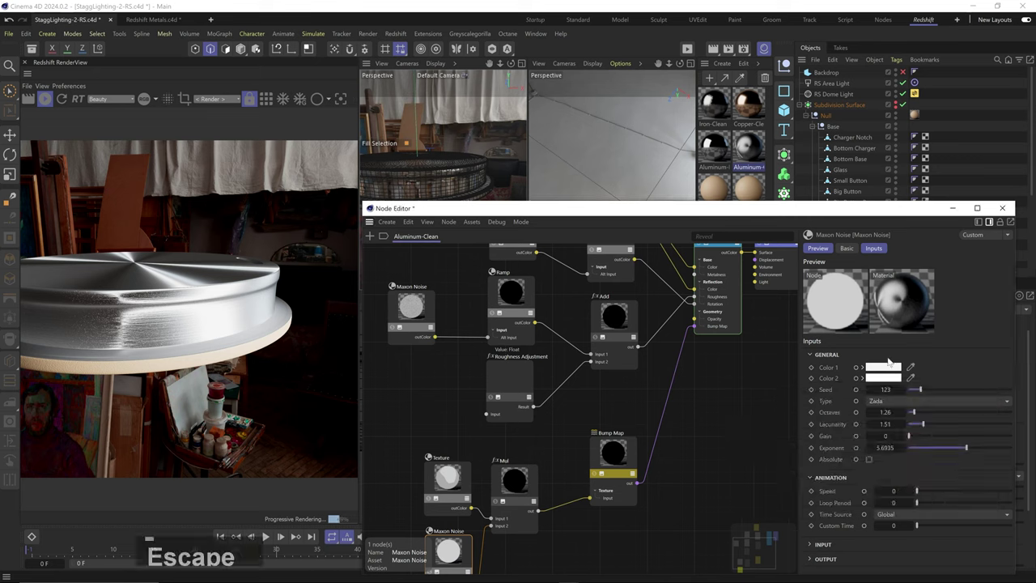
{"action": "left_click", "coordinate": [882, 367]}
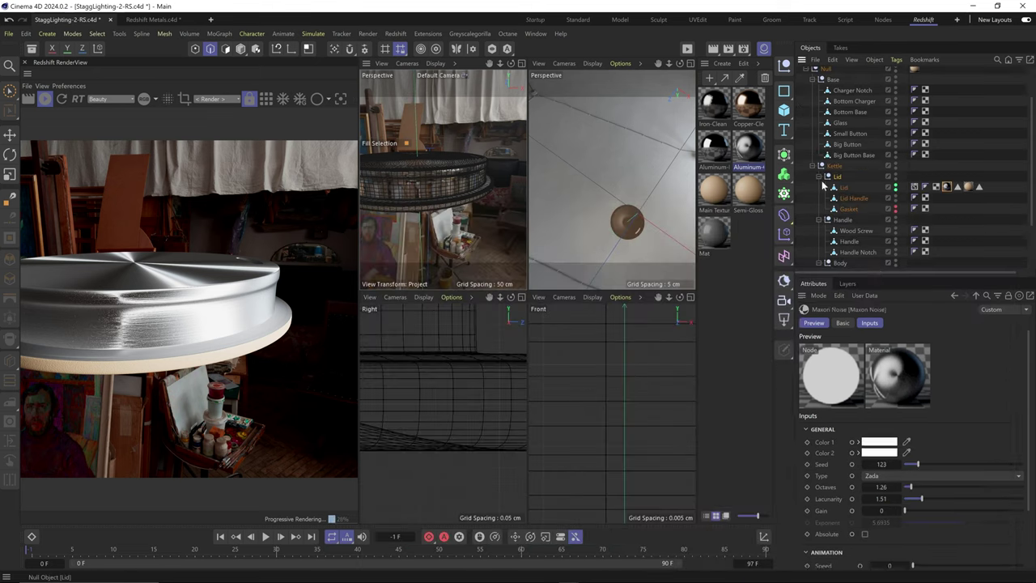
- Set the Lid null's pitch rotation to 0° and frame the lid's side
{"action": "key", "text": "Return"}
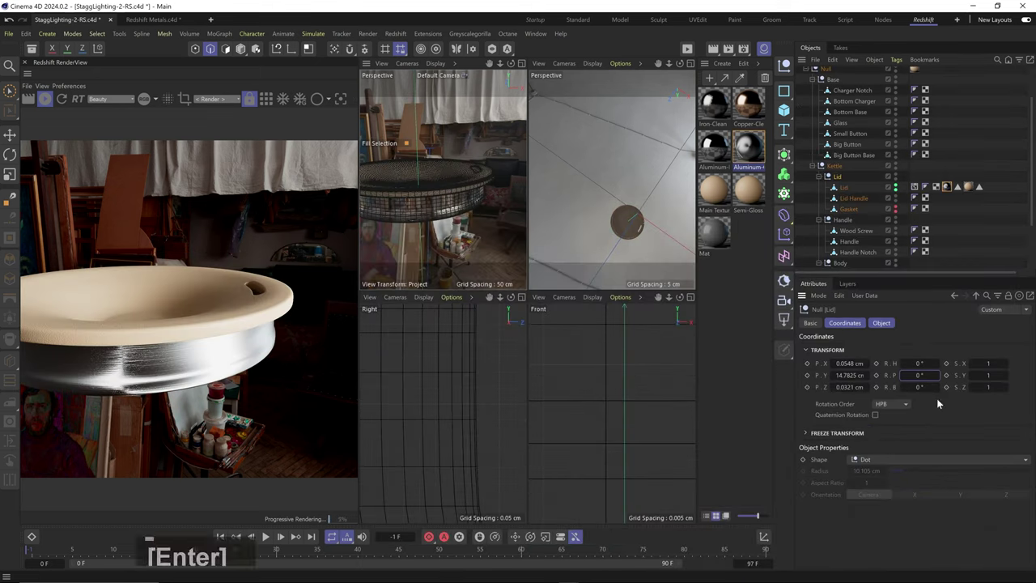
{"action": "mouse_move", "coordinate": [421, 178]}
{"action": "left_mouse_down"}
{"action": "mouse_move", "coordinate": [388, 186]}
{"action": "mouse_move", "coordinate": [412, 182]}
{"action": "left_mouse_up"}
{"action": "left_click", "coordinate": [420, 180]}
- Assign the Mat material to the Gasket and darken its base color to RGB 15, 15, 15
{"action": "double_click", "coordinate": [711, 236]}
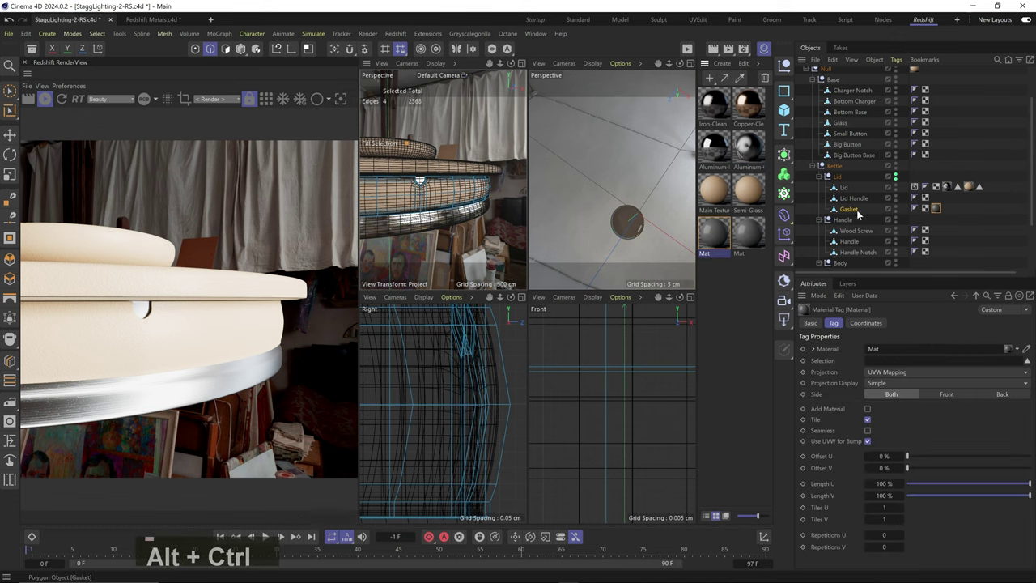
{"action": "left_click", "coordinate": [922, 378]}
{"action": "left_click_drag", "start_coordinate": [812, 490], "coordinate": [812, 505]}
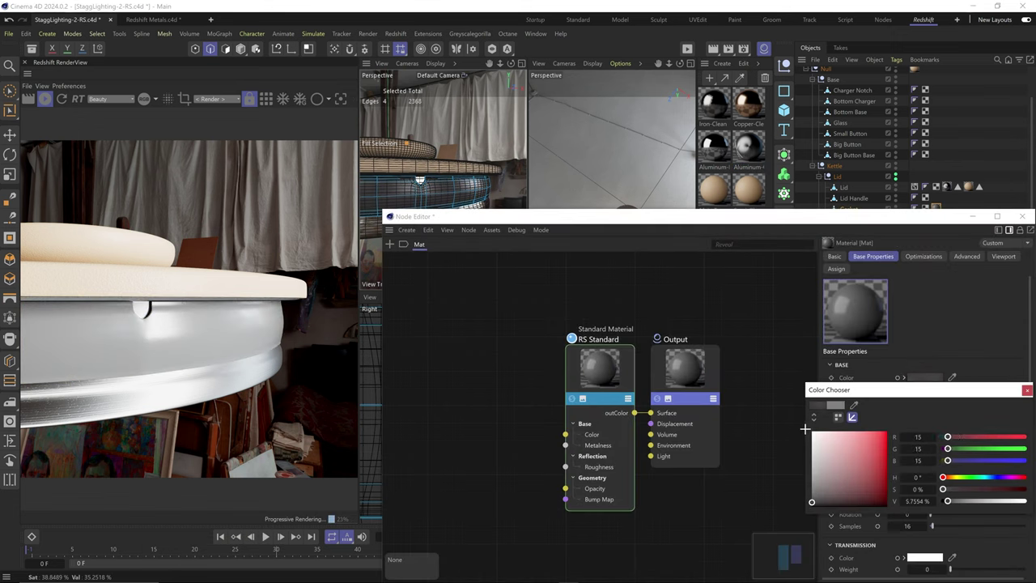
{"action": "left_click", "coordinate": [1026, 390]}
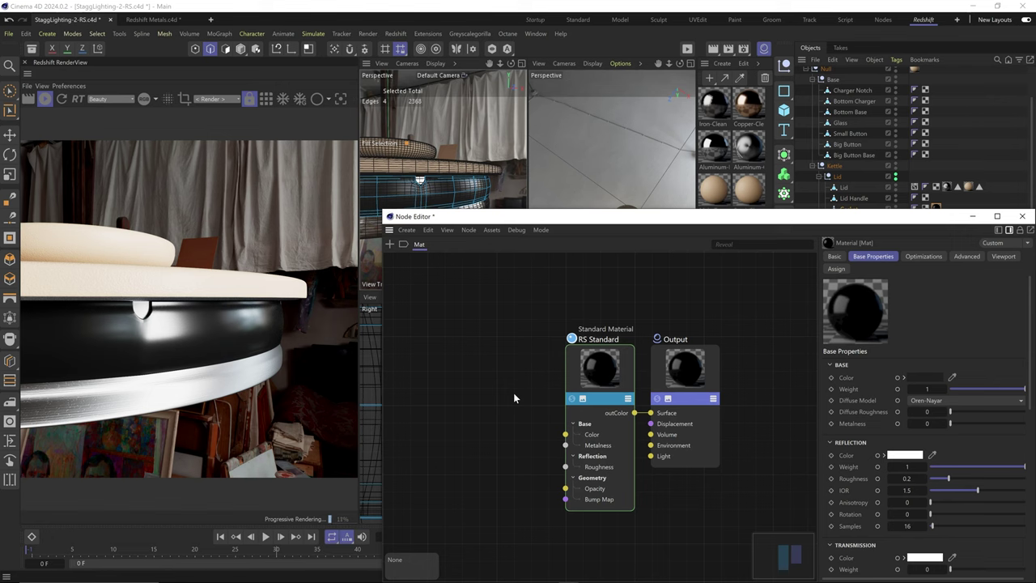
- Add a Maxon Noise node to the gasket material and connect it to the RS Standard Roughness input
{"action": "key", "text": "shift+c"}
{"action": "type", "text": "noise"}
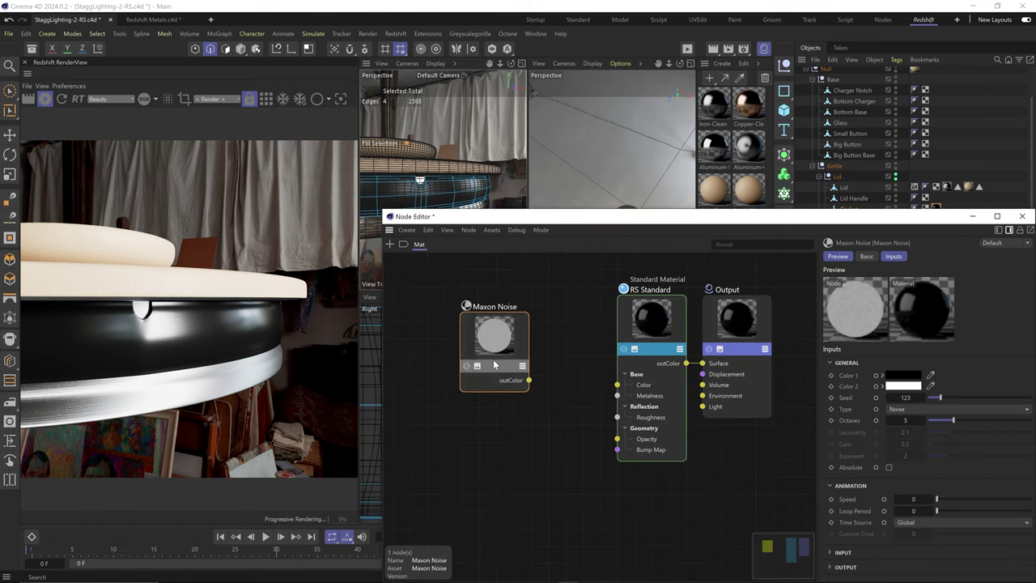
{"action": "left_click_drag", "start_coordinate": [494, 366], "coordinate": [497, 373]}
{"action": "left_click_drag", "start_coordinate": [531, 386], "coordinate": [617, 416]}
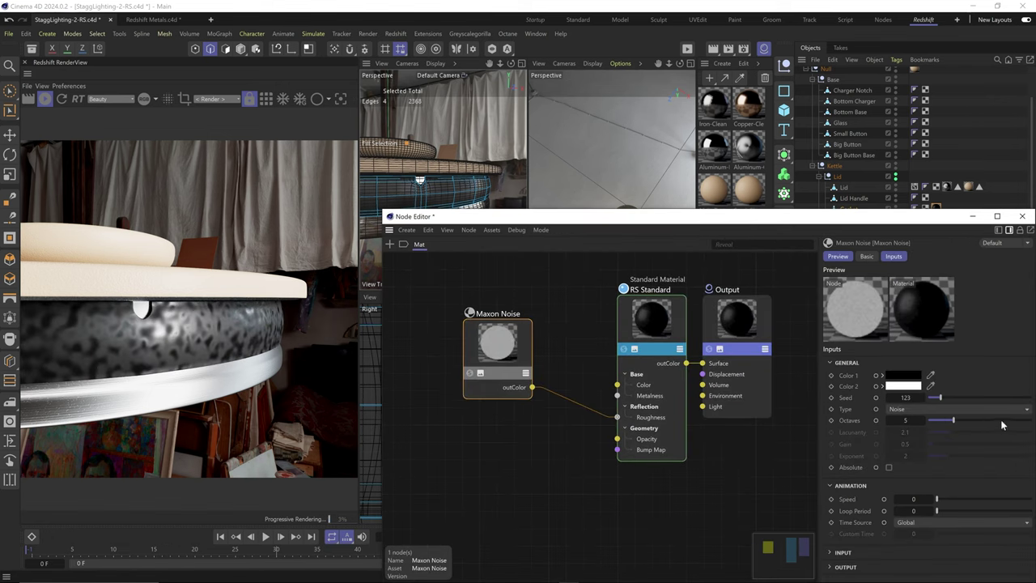
- Set the roughness noise to FBM with 17.56 octaves and 2.2 lacunarity, and raise its Low Clip to about 0.35
{"action": "left_click", "coordinate": [930, 410]}
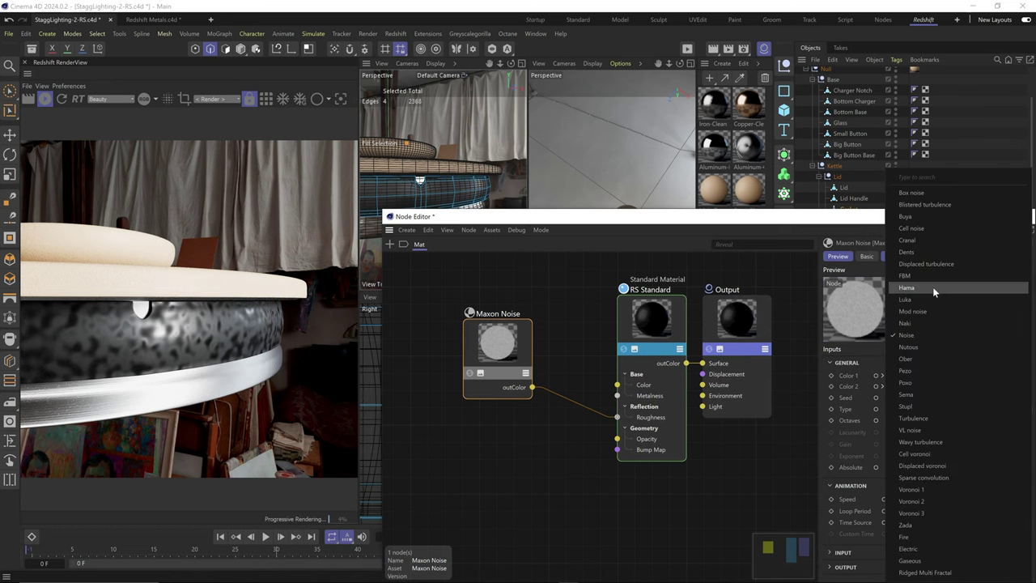
{"action": "left_click", "coordinate": [922, 287]}
{"action": "left_click", "coordinate": [951, 432]}
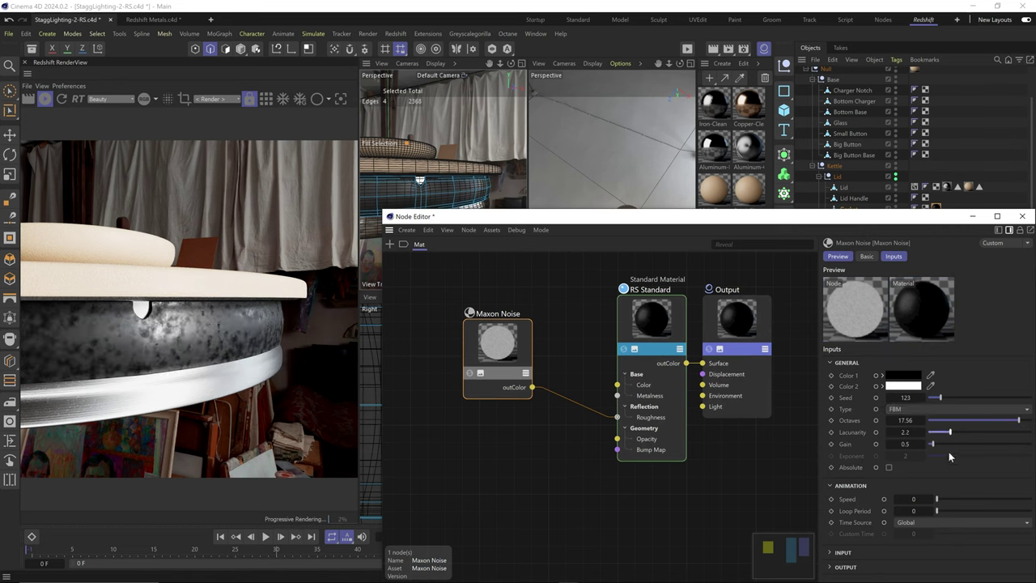
{"action": "left_click", "coordinate": [863, 568]}
{"action": "scroll", "coordinate": [865, 536], "scroll_direction": "down", "scroll_amount": 2}
{"action": "left_click_drag", "start_coordinate": [943, 536], "coordinate": [951, 537]}
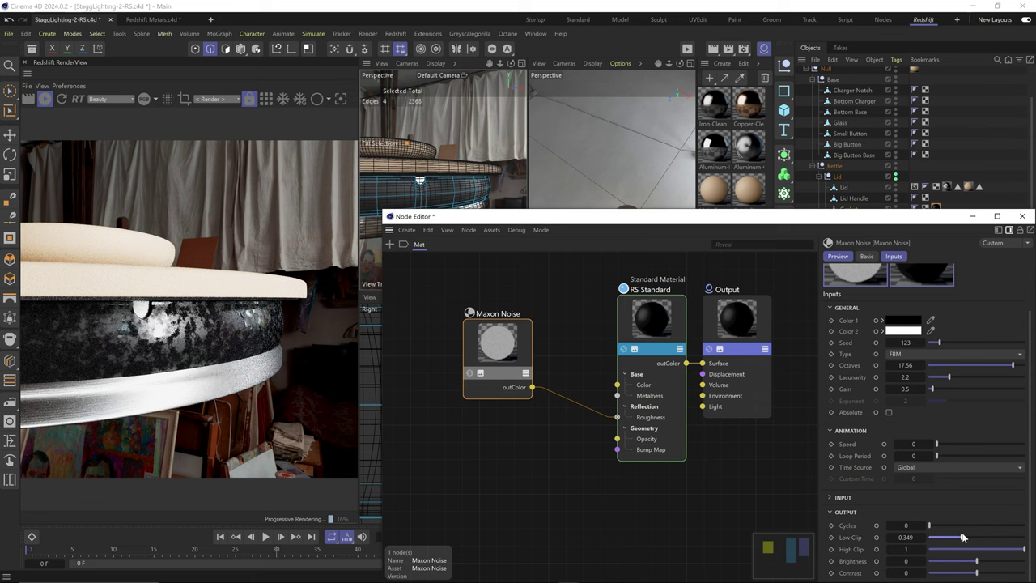
- Change both roughness noise colors to grays, with Color 2 at RGB 145, 145, 145
{"action": "scroll", "coordinate": [926, 419], "scroll_direction": "up", "scroll_amount": 2}
{"action": "left_click", "coordinate": [903, 386]}
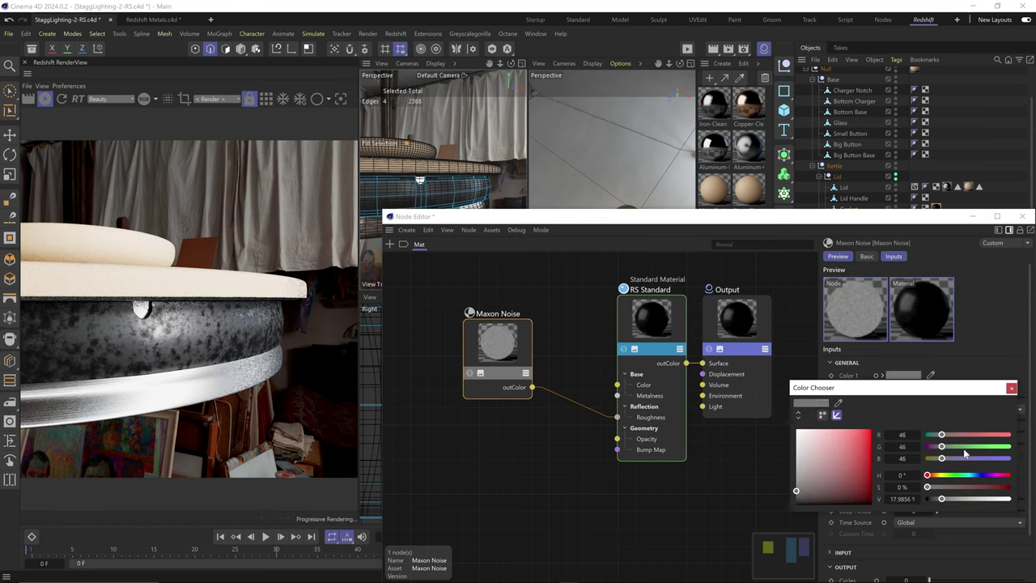
{"action": "left_click", "coordinate": [1010, 399]}
{"action": "left_click", "coordinate": [903, 375]}
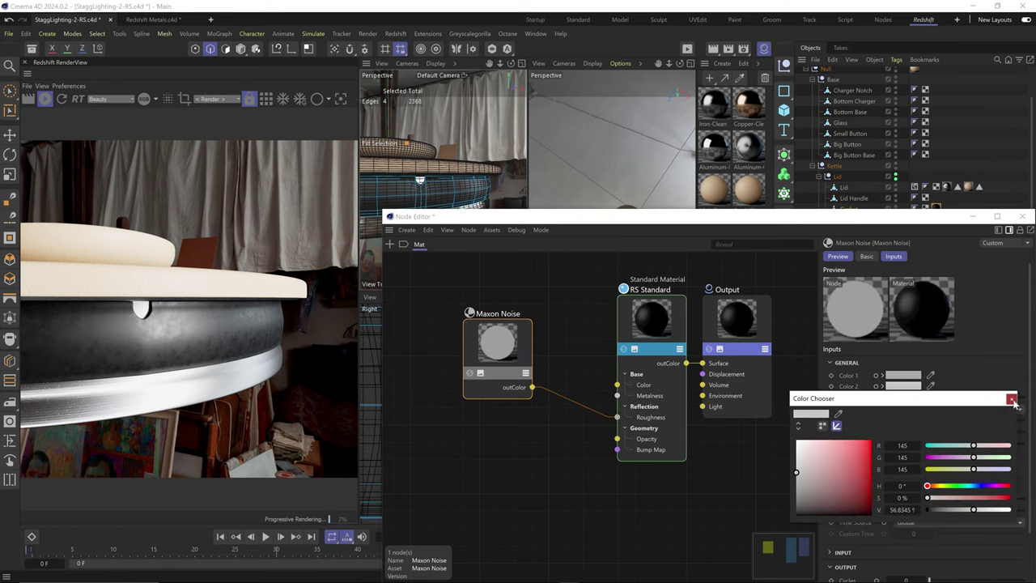
{"action": "left_click", "coordinate": [1011, 388]}
- Duplicate the Maxon Noise and route the copy through a new Bump Map node into the RS Standard Bump Map input
{"action": "left_click_drag", "start_coordinate": [501, 358], "coordinate": [462, 472], "text": "ctrl"}
{"action": "double_click", "coordinate": [549, 461]}
{"action": "type", "text": "bump"}
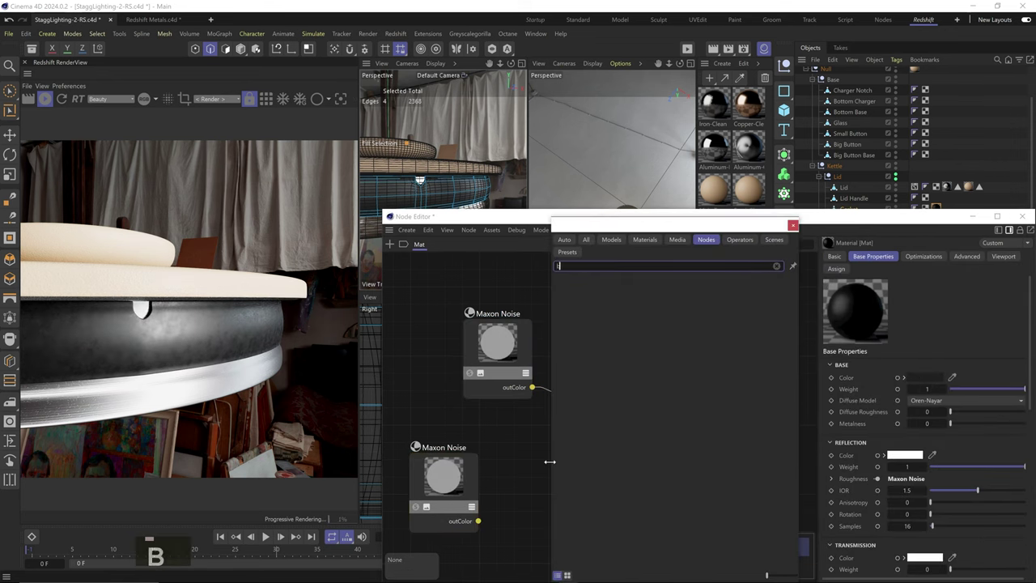
{"action": "left_click", "coordinate": [601, 290]}
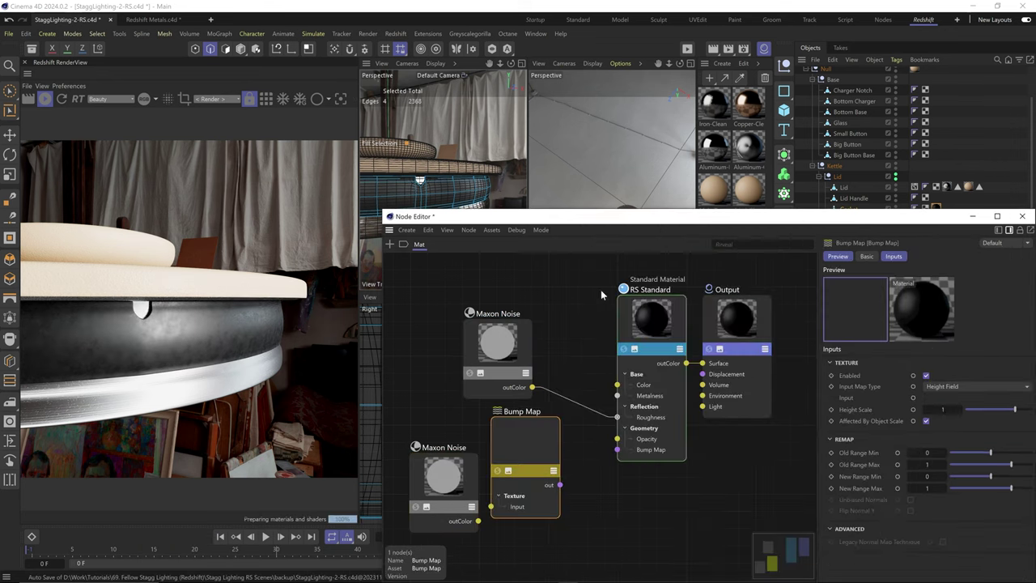
{"action": "left_click_drag", "start_coordinate": [478, 521], "coordinate": [494, 507]}
{"action": "left_click_drag", "start_coordinate": [559, 484], "coordinate": [617, 449]}
{"action": "middle_click_drag", "start_coordinate": [617, 449], "coordinate": [683, 394]}
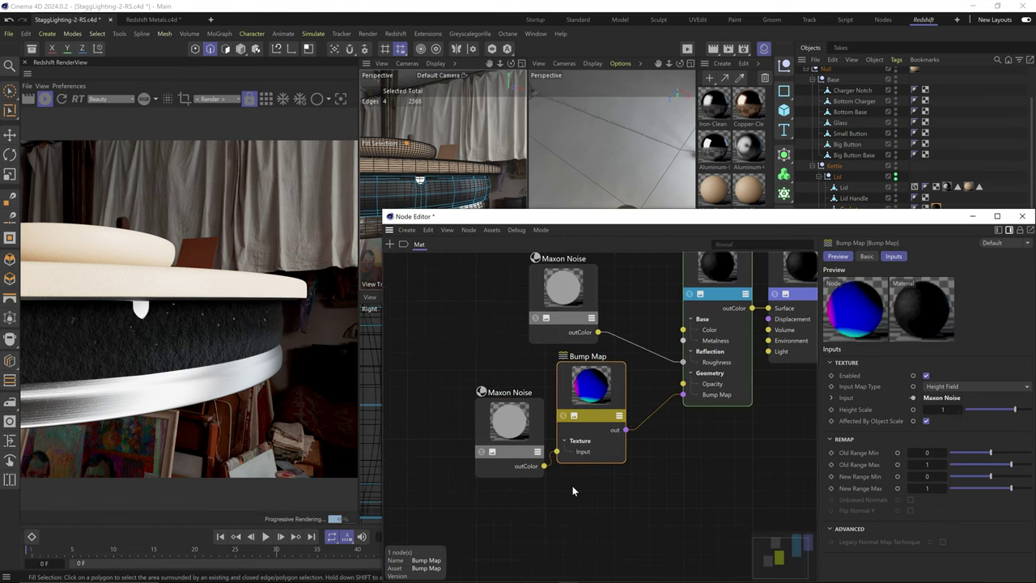
- Reposition the Bump Map node and set its Height Scale to 0.1
{"action": "left_click_drag", "start_coordinate": [592, 385], "coordinate": [562, 411]}
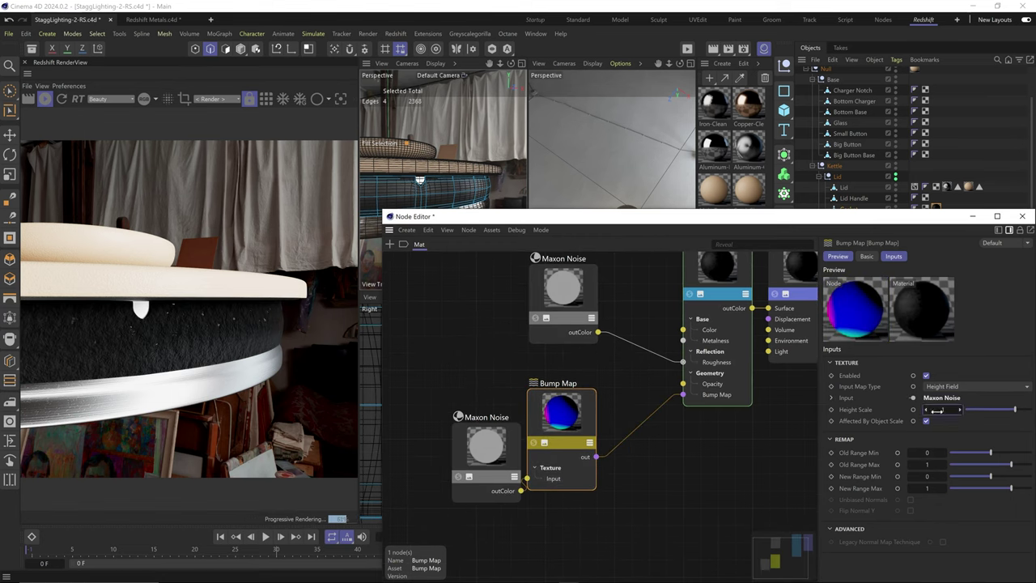
{"action": "type", "text": ".1"}
{"action": "key", "text": "Return"}
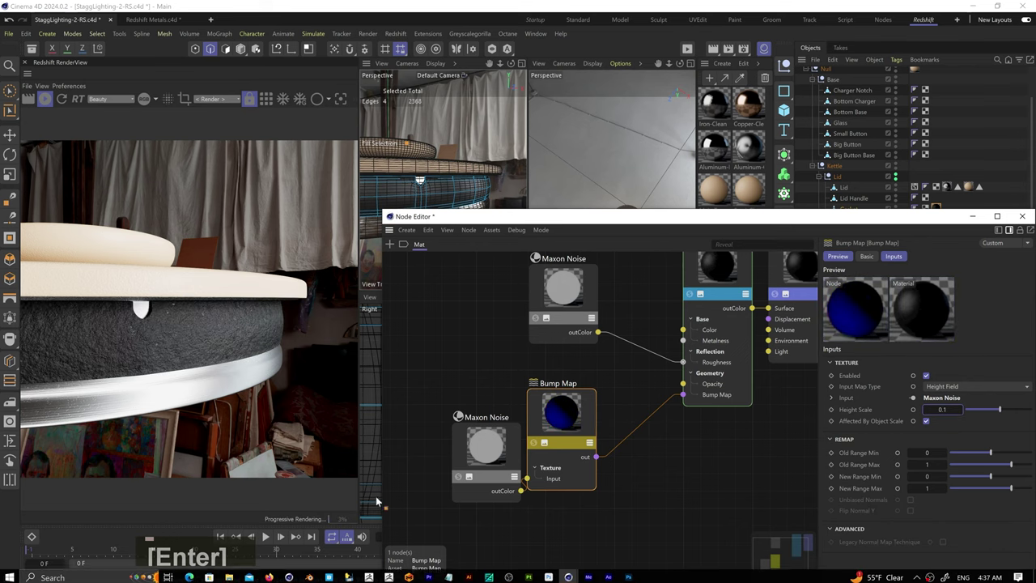
- Set the bump noise's input Scale to 0.5 on all three axes, and reduce the Y scale to 0.1
{"action": "middle_click_drag", "start_coordinate": [405, 486], "coordinate": [452, 442]}
{"action": "left_click", "coordinate": [534, 404]}
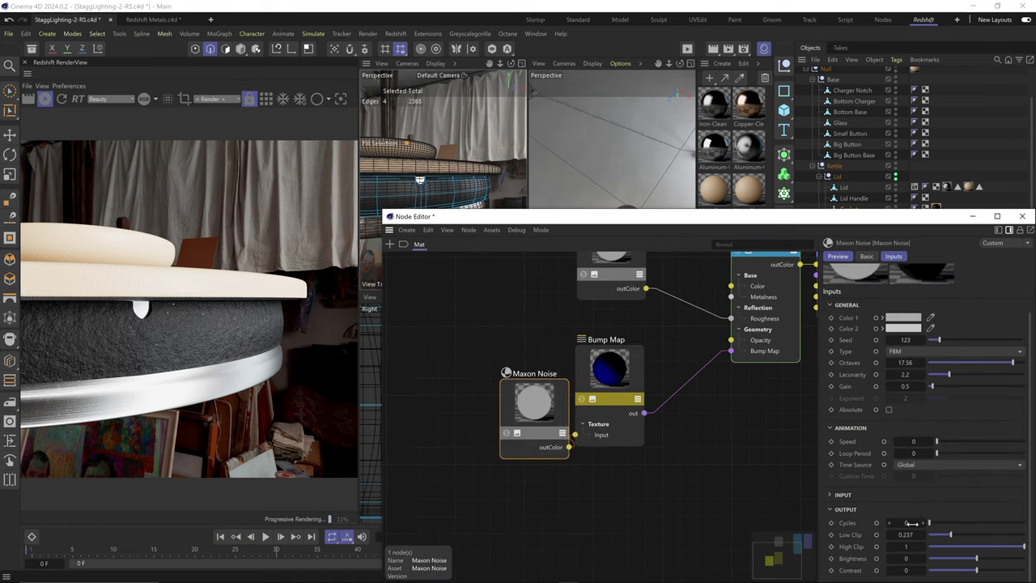
{"action": "left_click", "coordinate": [844, 496]}
{"action": "left_click", "coordinate": [937, 542]}
{"action": "type", "text": ".5"}
{"action": "key", "text": "Tab"}
{"action": "type", "text": ".5"}
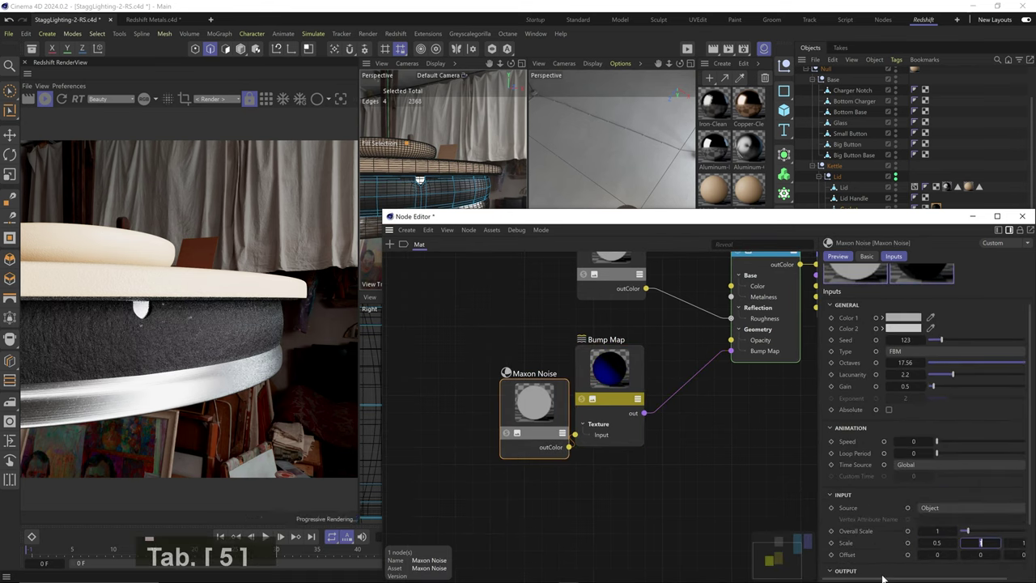
{"action": "key", "text": "Tab"}
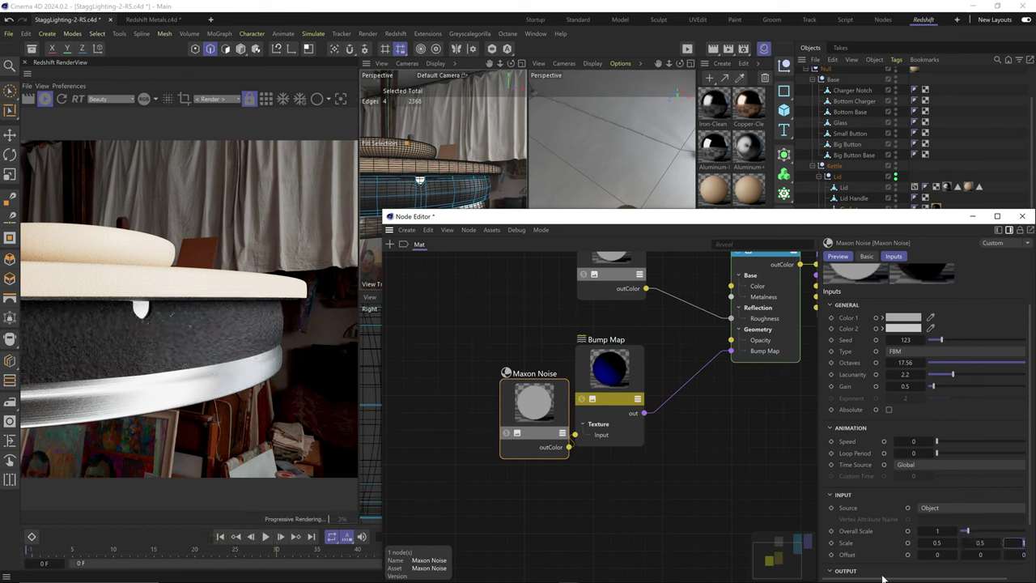
{"action": "type", "text": ".5"}
{"action": "key", "text": "Tab"}
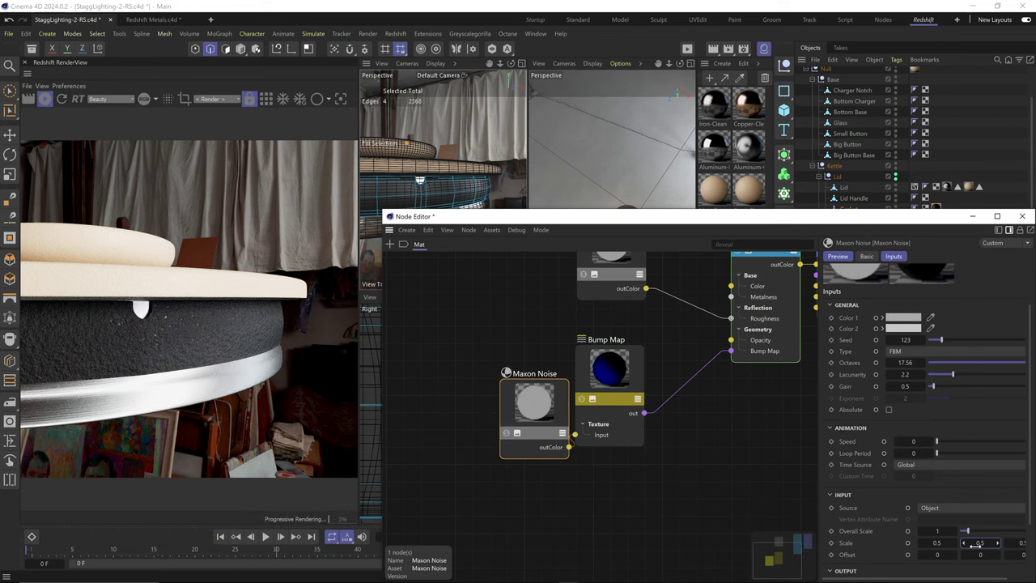
{"action": "type", "text": ".1"}
{"action": "key", "text": "Return"}
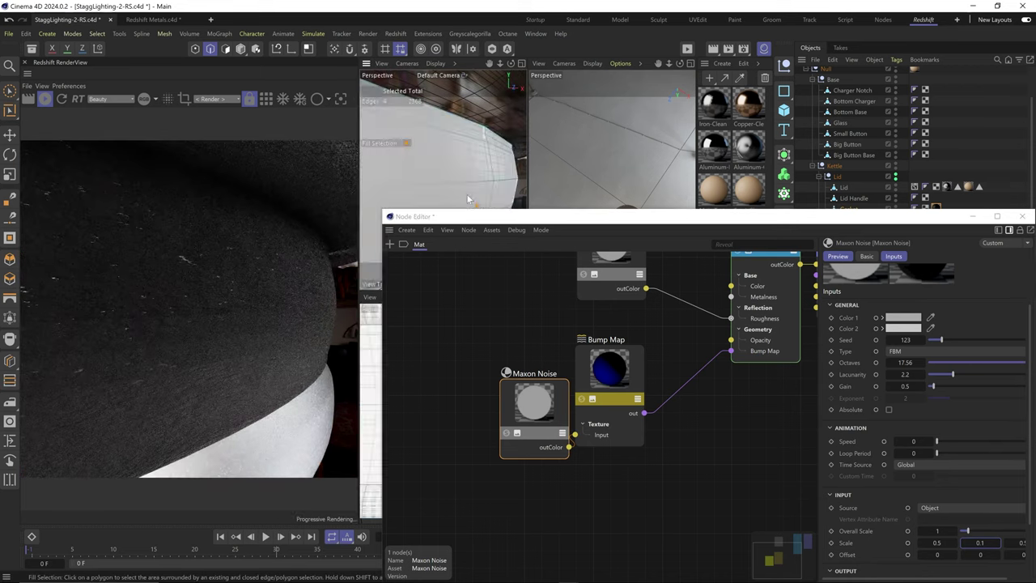
- Try narrowing the bump noise's output range with Low Clip at about 0.423 and High Clip at about 0.446
{"action": "scroll", "coordinate": [1006, 475], "scroll_direction": "down", "scroll_amount": 2}
{"action": "left_click_drag", "start_coordinate": [959, 529], "coordinate": [981, 539]}
{"action": "left_click", "coordinate": [979, 538]}
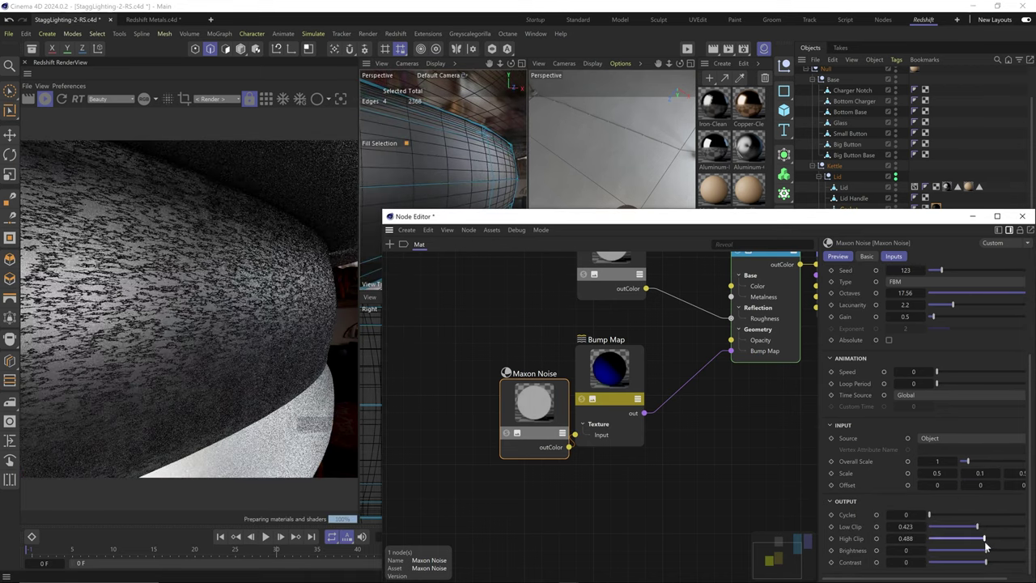
- Move the bump noise node farther away from the Bump Map node and set the Bump Map Height Scale to 2
{"action": "middle_click_drag", "start_coordinate": [712, 518], "coordinate": [765, 501]}
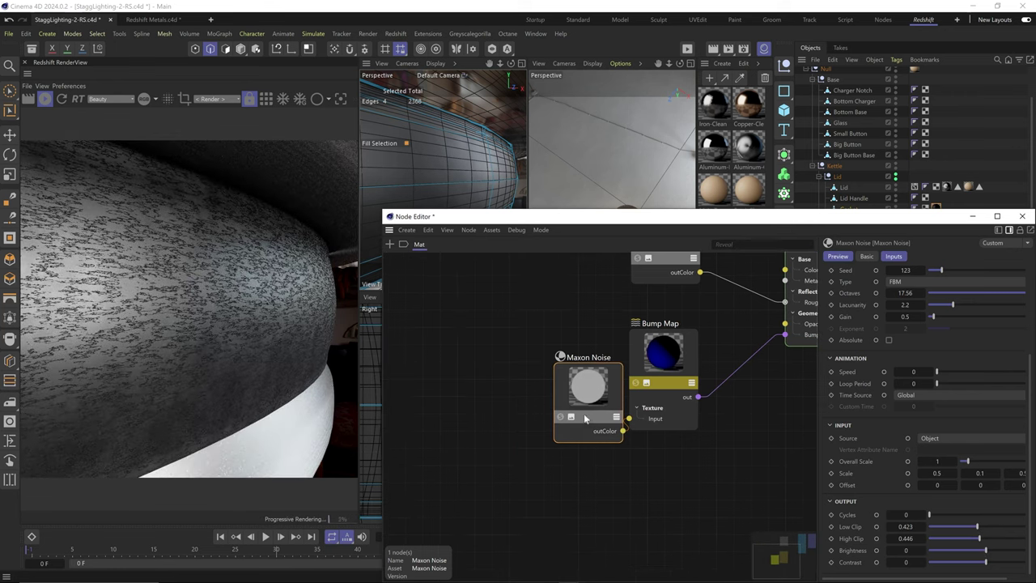
{"action": "left_click_drag", "start_coordinate": [584, 414], "coordinate": [514, 436]}
{"action": "left_click", "coordinate": [664, 352]}
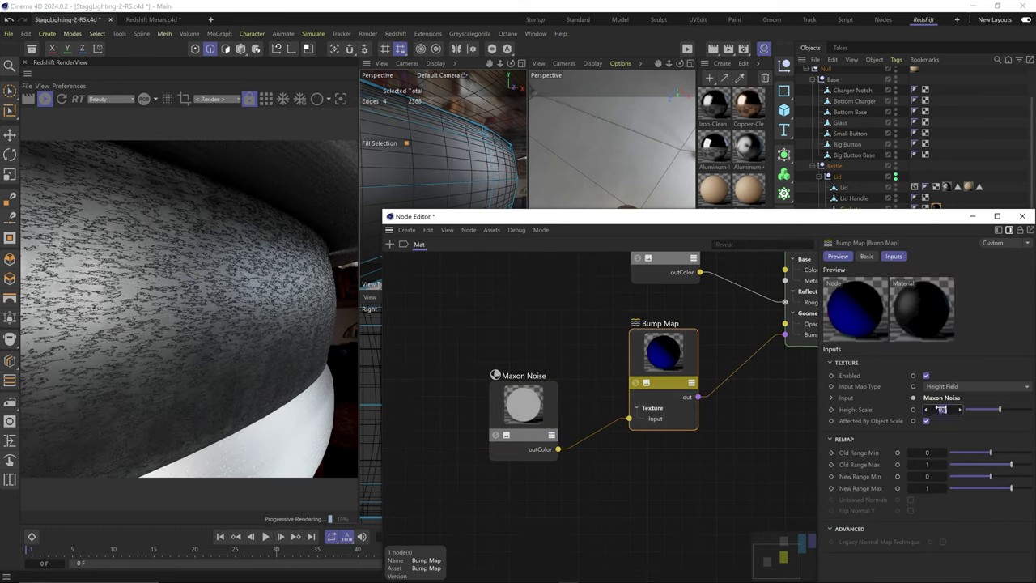
{"action": "type", "text": "2"}
{"action": "key", "text": "Return"}
- Lower the bump noise's Low Clip to 0 and its High Clip to about 0.269
{"action": "left_click", "coordinate": [941, 397]}
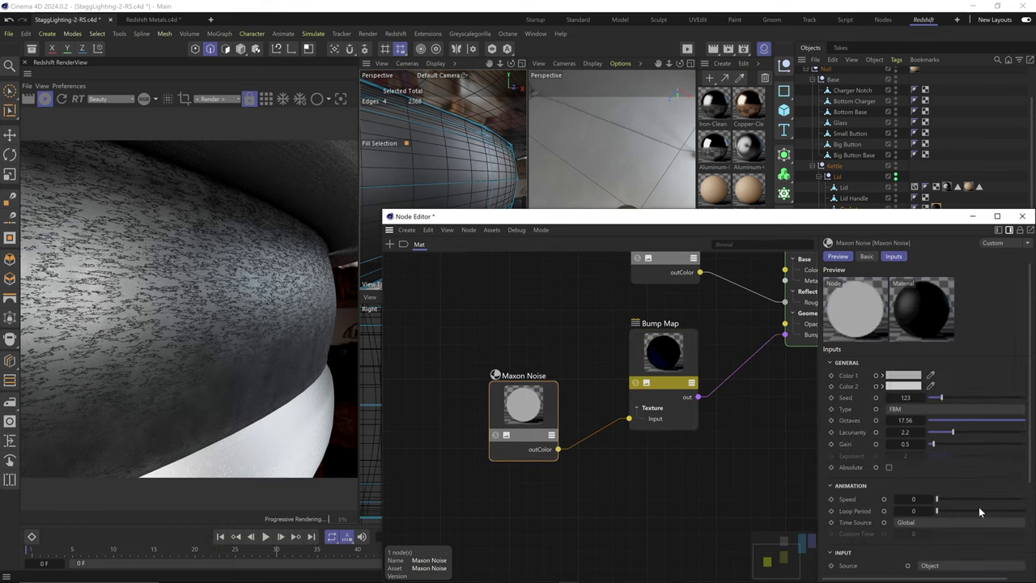
{"action": "scroll", "coordinate": [931, 521], "scroll_direction": "down", "scroll_amount": 5}
{"action": "left_click", "coordinate": [930, 523]}
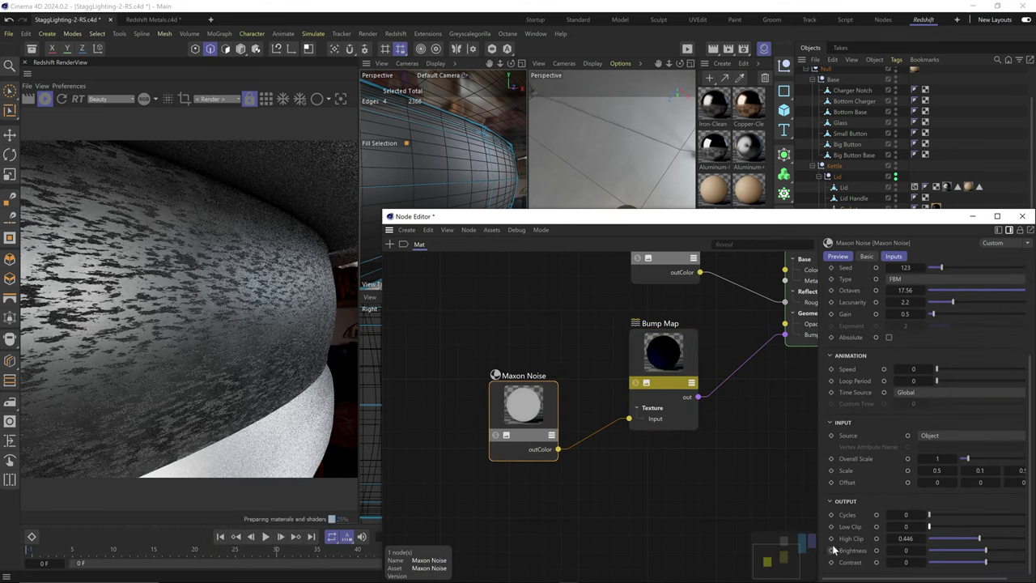
{"action": "left_click", "coordinate": [934, 538]}
{"action": "left_click_drag", "start_coordinate": [938, 538], "coordinate": [959, 538]}
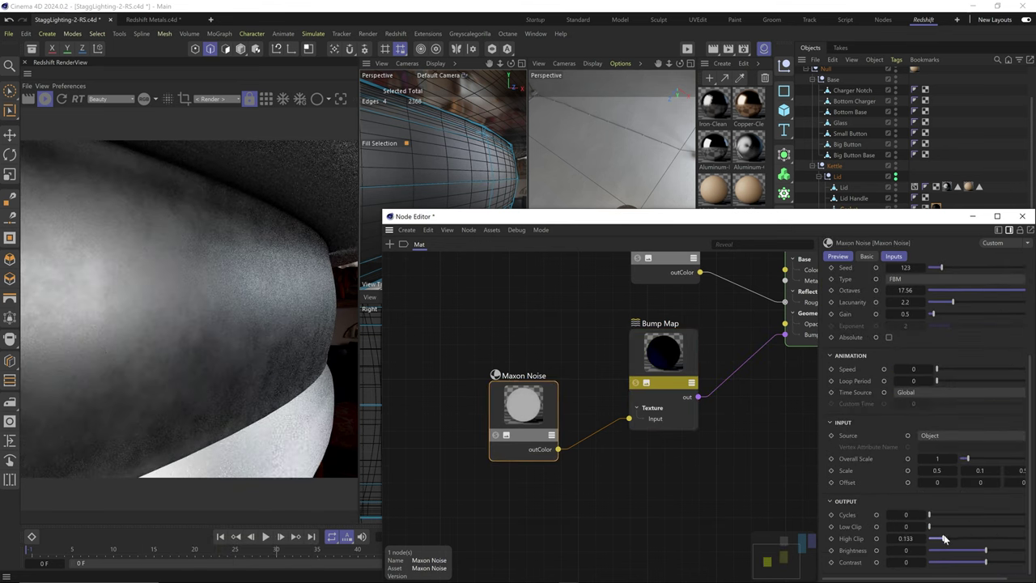
- Open Color 2 of the roughness Maxon Noise for editing
{"action": "scroll", "coordinate": [379, 172], "scroll_direction": "down", "scroll_amount": 3}
{"action": "scroll", "coordinate": [379, 172], "scroll_direction": "down", "scroll_amount": 3}
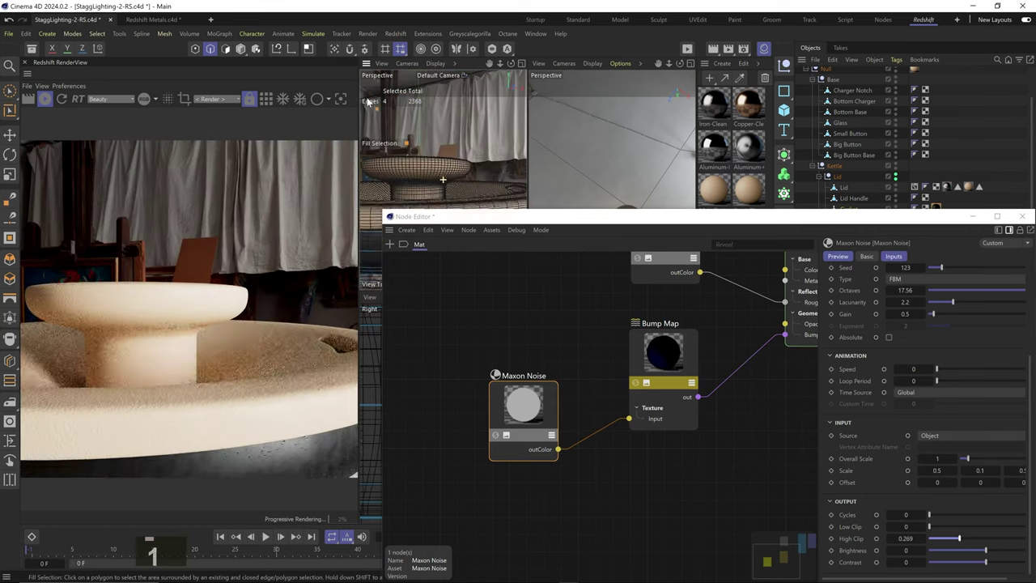
{"action": "scroll", "coordinate": [973, 340], "scroll_direction": "up", "scroll_amount": 5}
{"action": "left_click", "coordinate": [890, 387]}
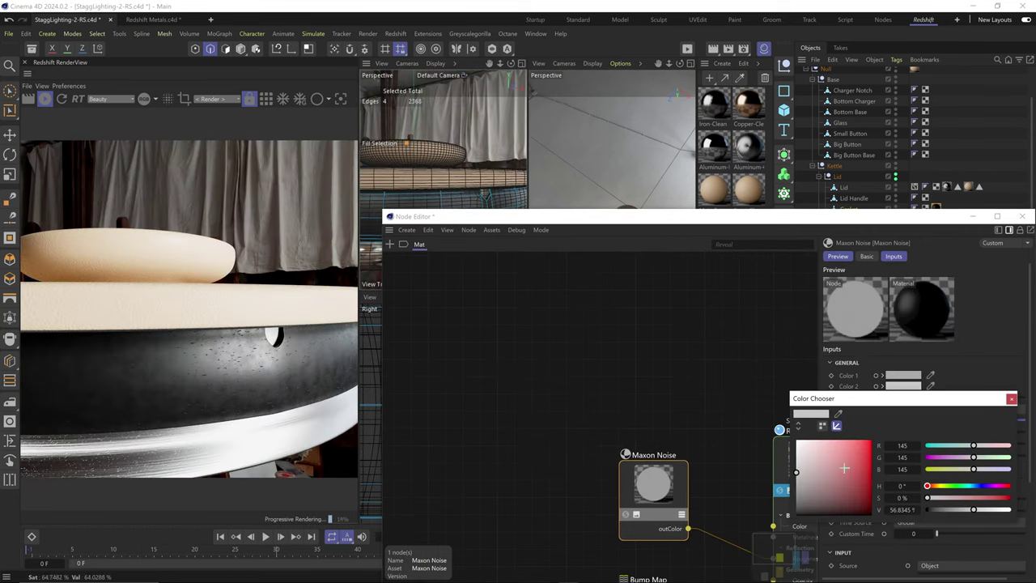
- Save the scene and set the Bump Map node's height scale to 0.01
{"action": "key", "text": "ctrl+s"}
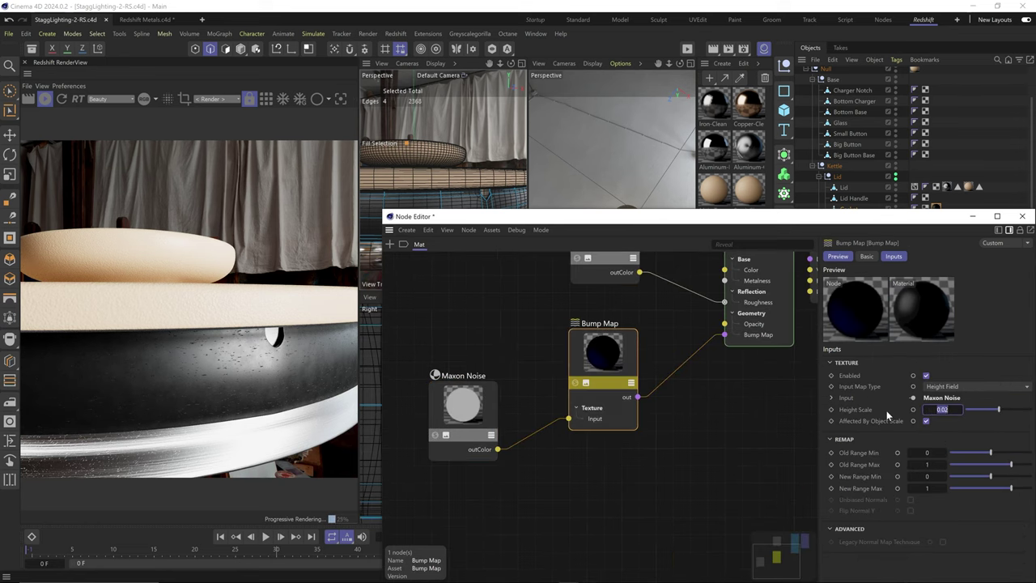
{"action": "type", "text": "1"}
{"action": "key", "text": "Return"}
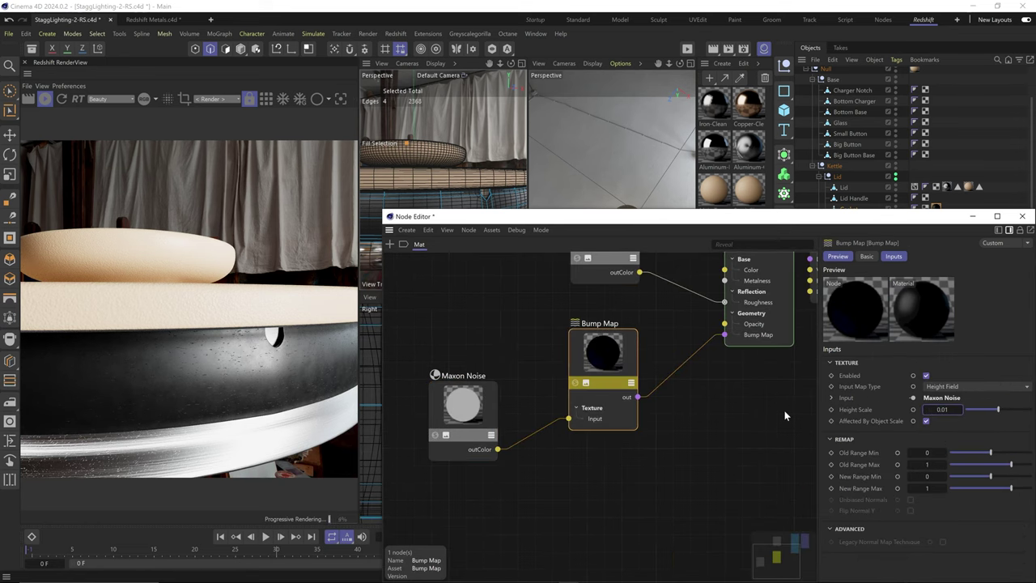
- Add another Maxon Noise node and connect it to Color 1 of the Maxon Noise feeding the Bump Map
{"action": "type", "text": "c"}
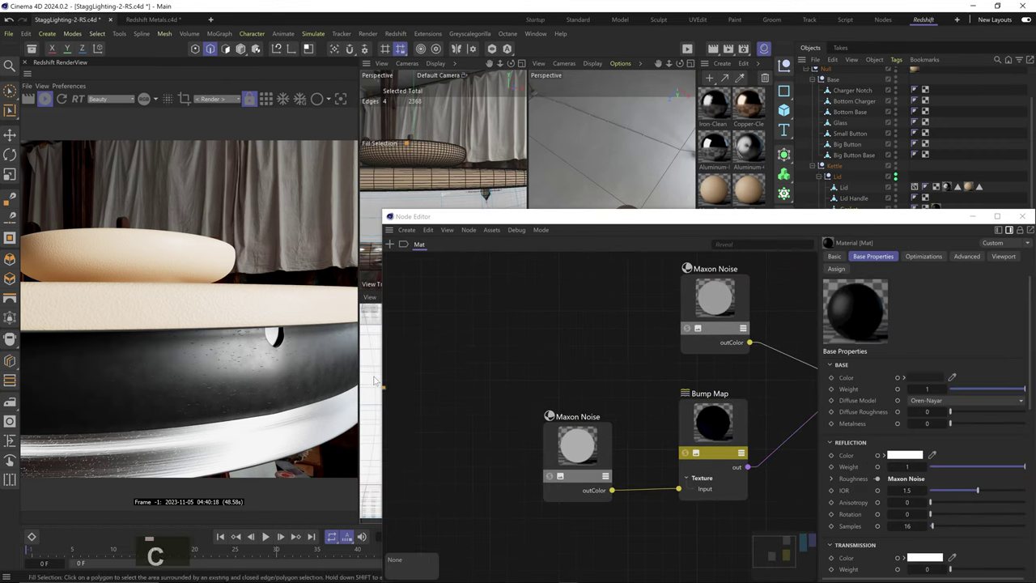
{"action": "type", "text": "no"}
{"action": "key", "text": "Return"}
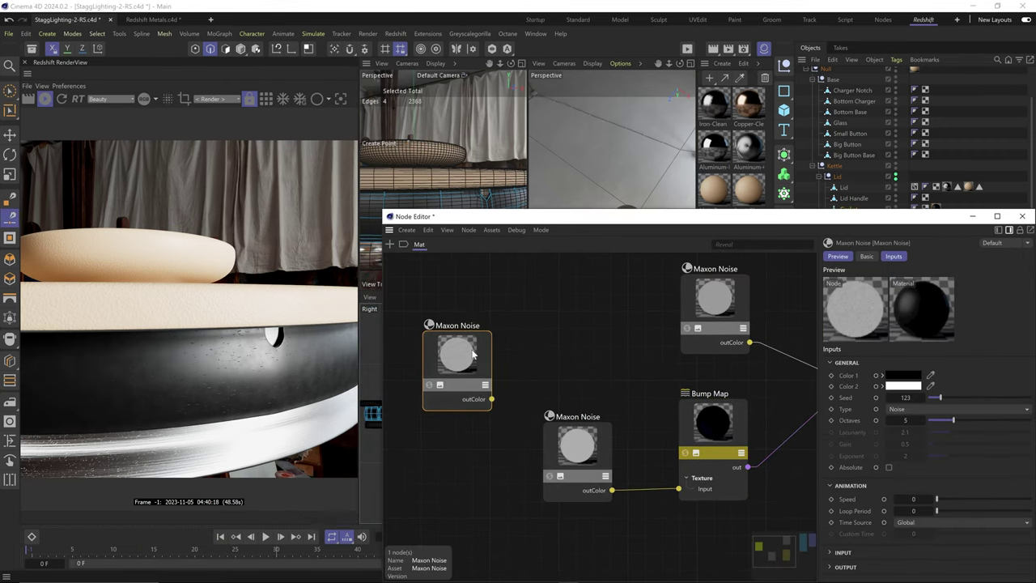
{"action": "left_click_drag", "start_coordinate": [575, 455], "coordinate": [583, 456]}
{"action": "mouse_move", "coordinate": [610, 478]}
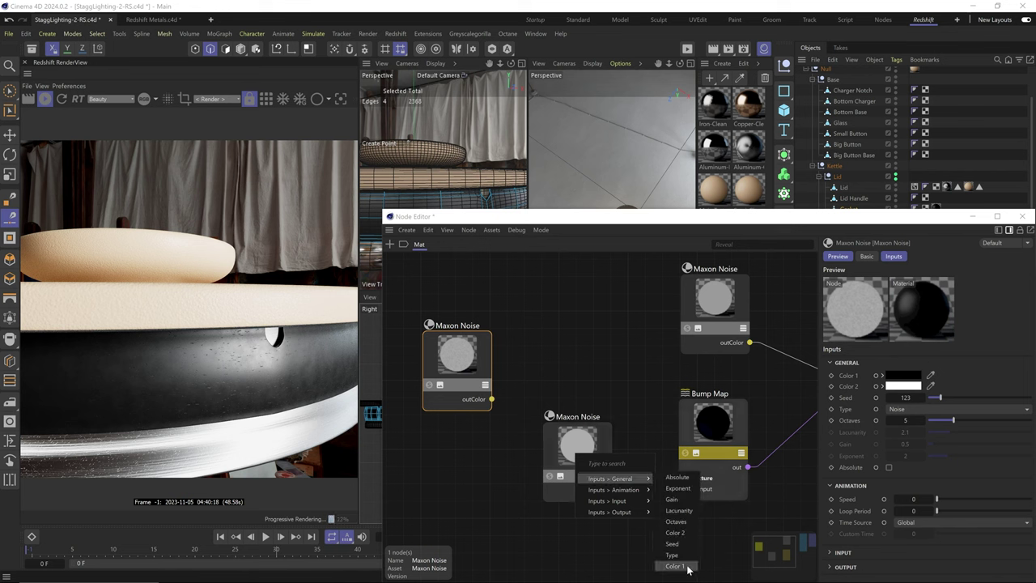
{"action": "left_click", "coordinate": [687, 567]}
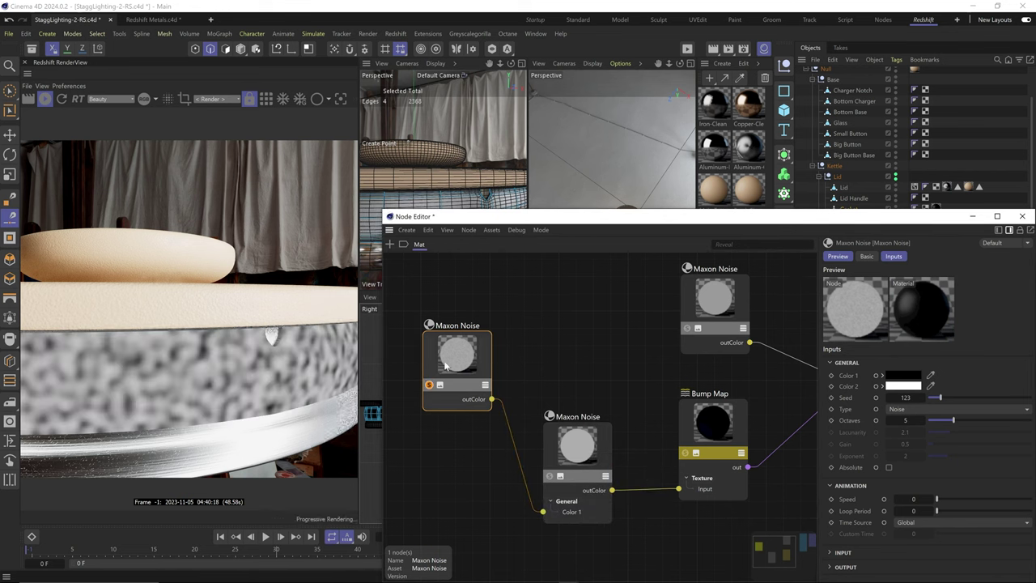
- Set the new noise's type to FBM, preview the combined bump noise on the gasket, and expand the new noise's output settings
{"action": "left_click", "coordinate": [901, 410]}
{"action": "left_click", "coordinate": [907, 276]}
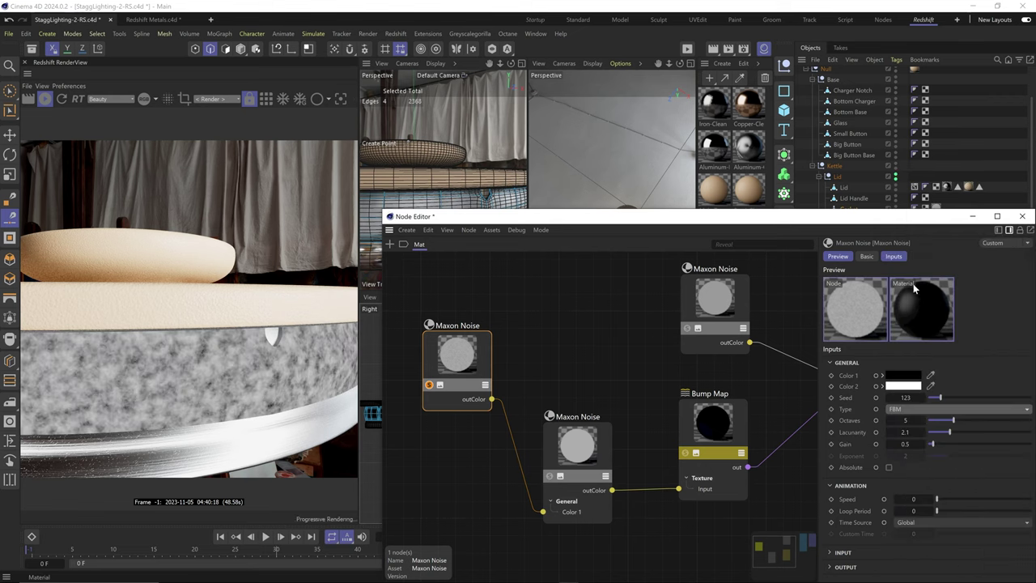
{"action": "left_click", "coordinate": [550, 476]}
{"action": "scroll", "coordinate": [162, 376], "scroll_direction": "up", "scroll_amount": 2}
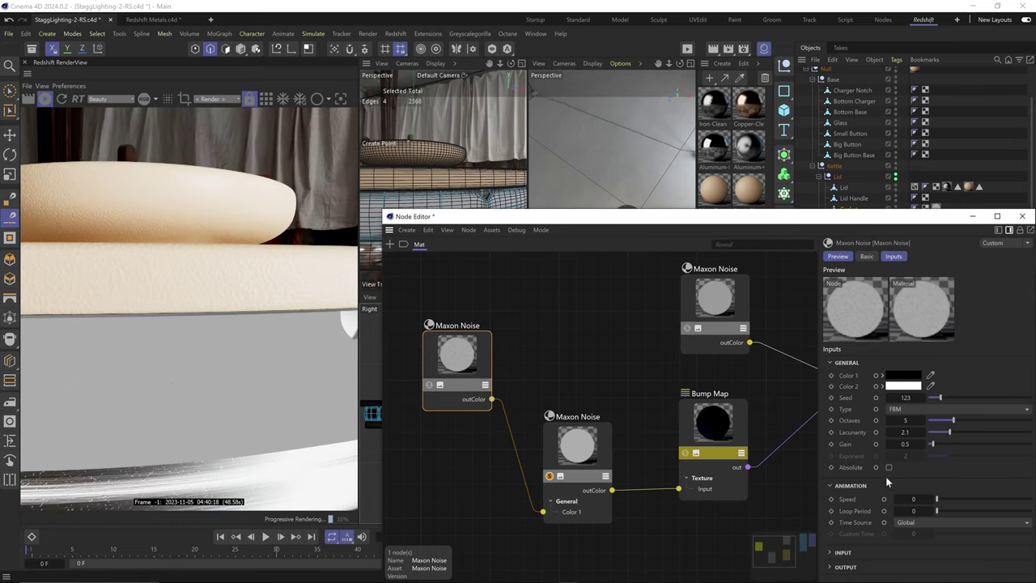
{"action": "left_click", "coordinate": [846, 567]}
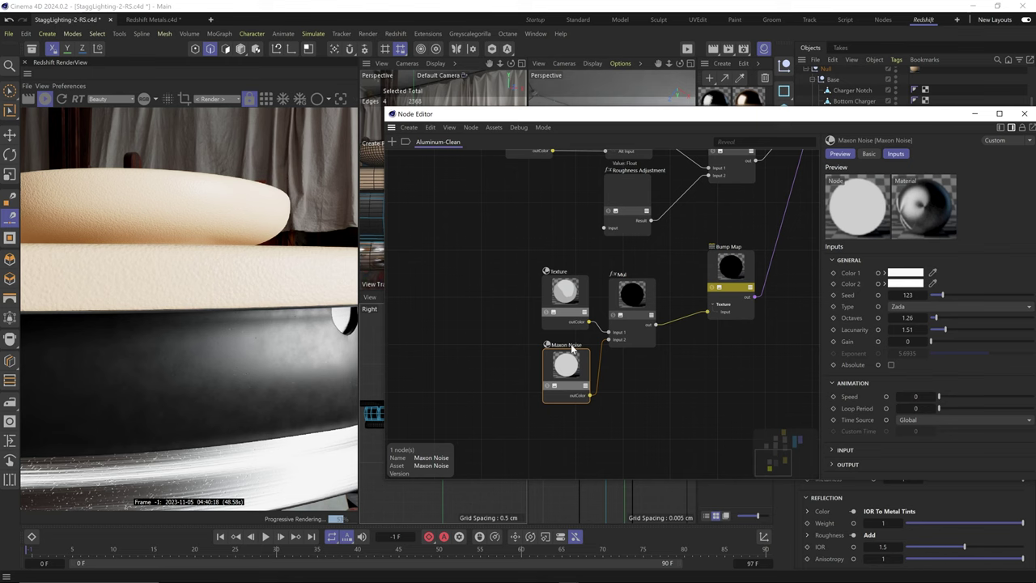
- Examine the Maxon Noise that feeds the roughness ramp in the Aluminum-Clean material, including its scale settings
{"action": "left_click", "coordinate": [539, 387]}
{"action": "middle_click_drag", "start_coordinate": [576, 184], "coordinate": [538, 269]}
{"action": "left_click", "coordinate": [491, 206]}
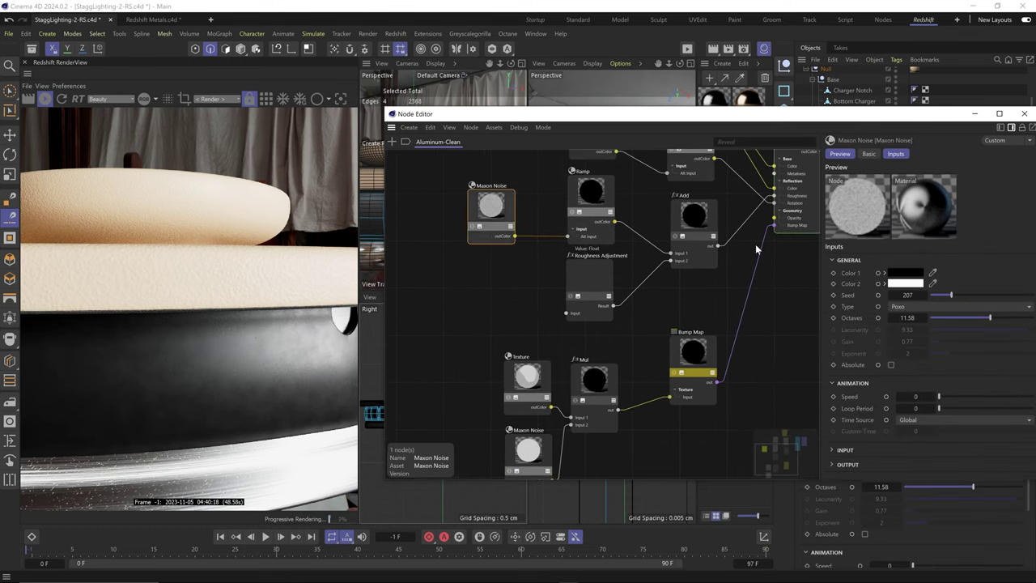
{"action": "scroll", "coordinate": [851, 456], "scroll_direction": "down", "scroll_amount": 3}
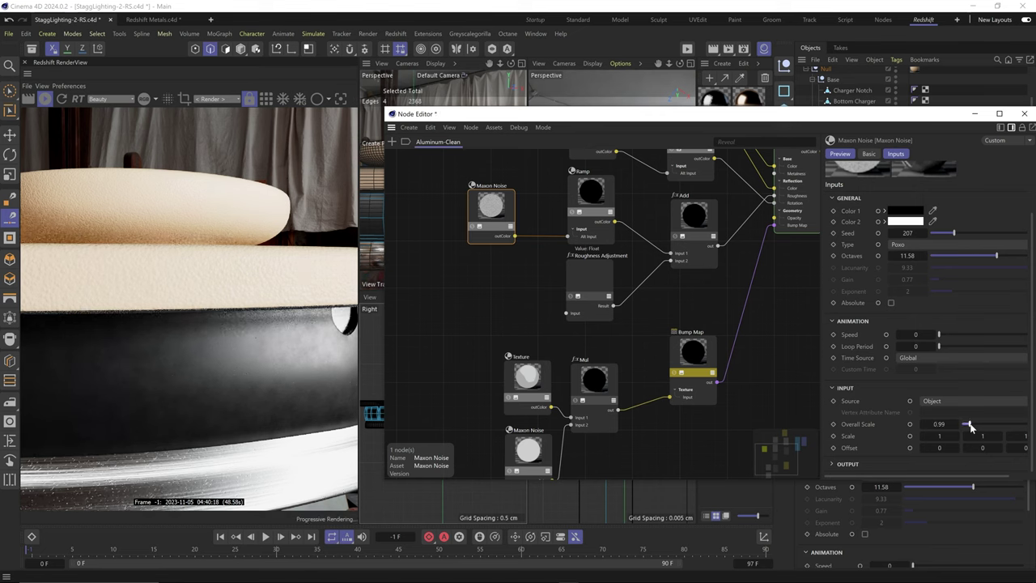
{"action": "left_click", "coordinate": [469, 226]}
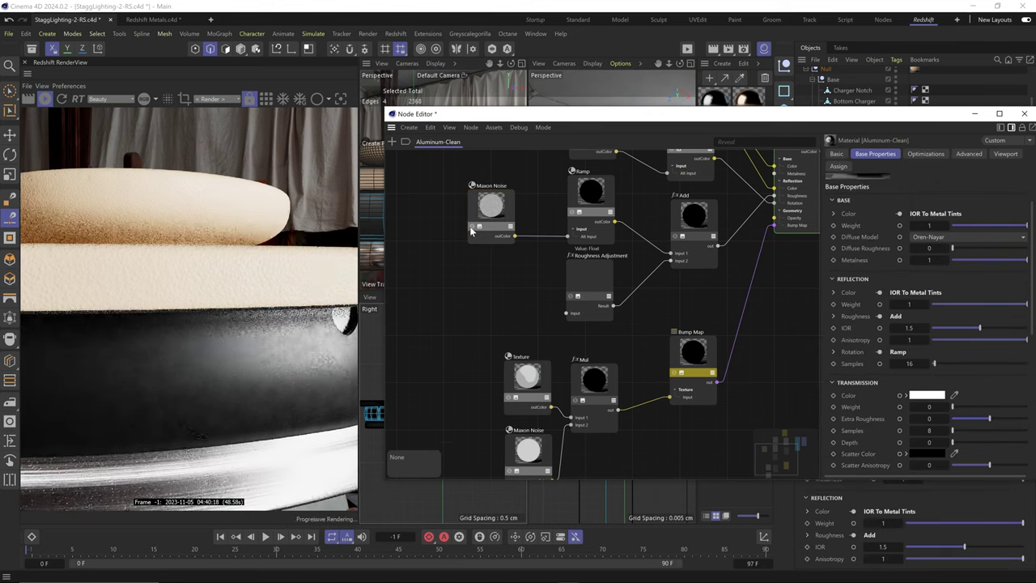
- Connect the roughness Maxon Noise to Color 1 of the Maxon Noise that multiplies the bump texture
{"action": "middle_click_drag", "start_coordinate": [491, 321], "coordinate": [517, 281]}
{"action": "left_click_drag", "start_coordinate": [540, 197], "coordinate": [566, 409]}
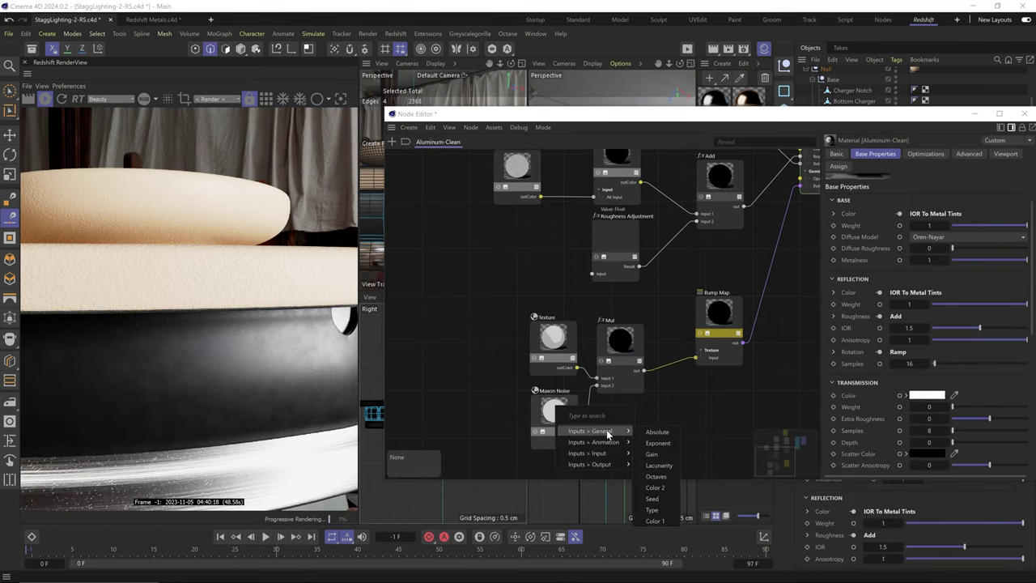
{"action": "mouse_move", "coordinate": [625, 430]}
{"action": "left_click", "coordinate": [652, 520]}
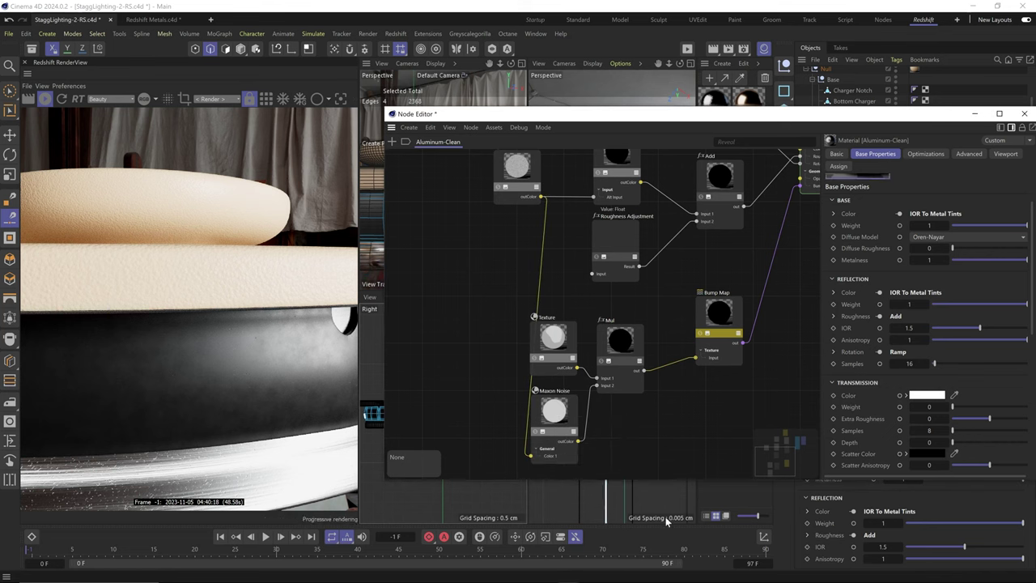
- Preview the bump noise while setting the source noise's overall scale to 1.63 and lowering its high clip
{"action": "left_click", "coordinate": [534, 434]}
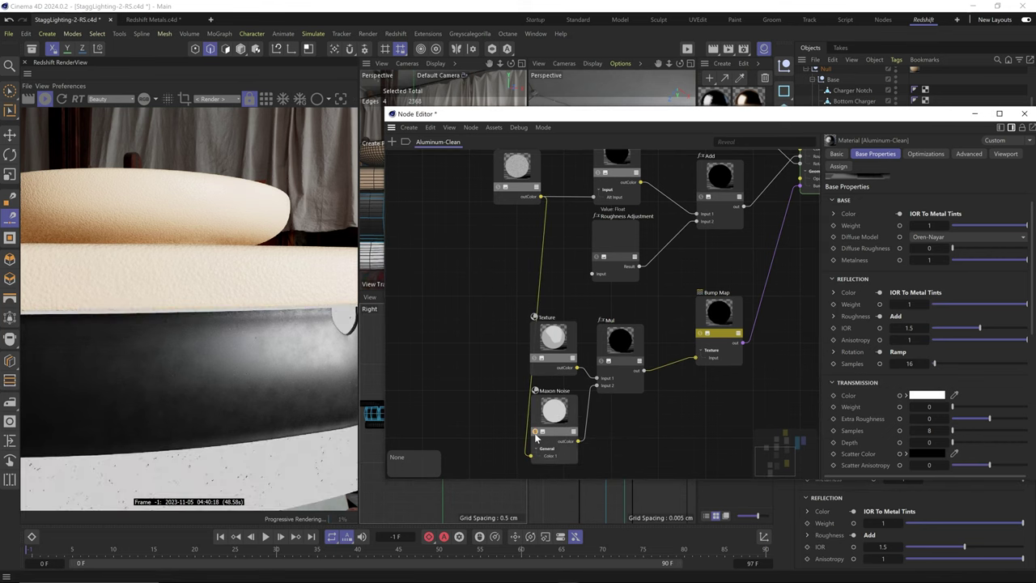
{"action": "left_click", "coordinate": [526, 168]}
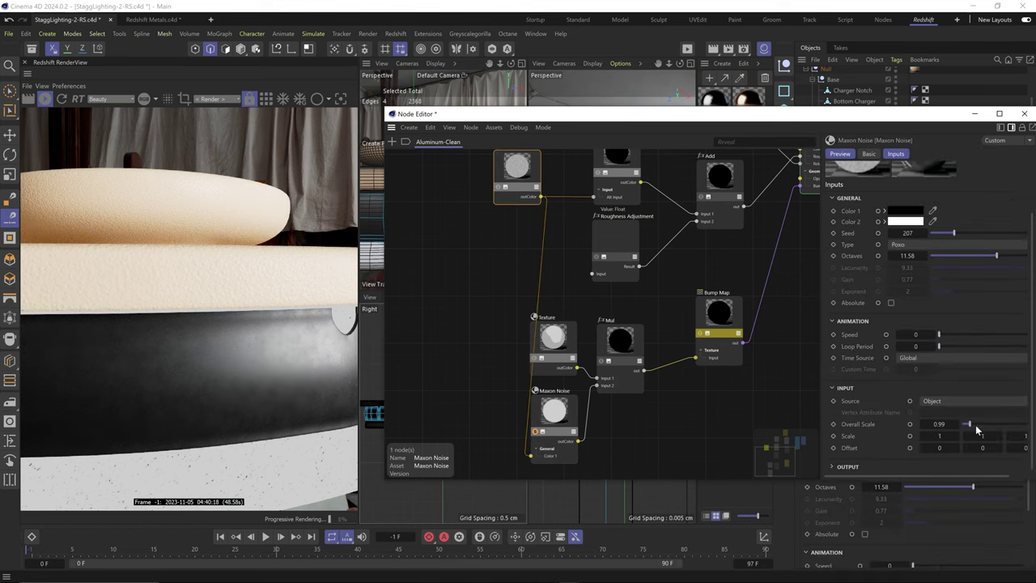
{"action": "left_click_drag", "start_coordinate": [974, 425], "coordinate": [976, 426]}
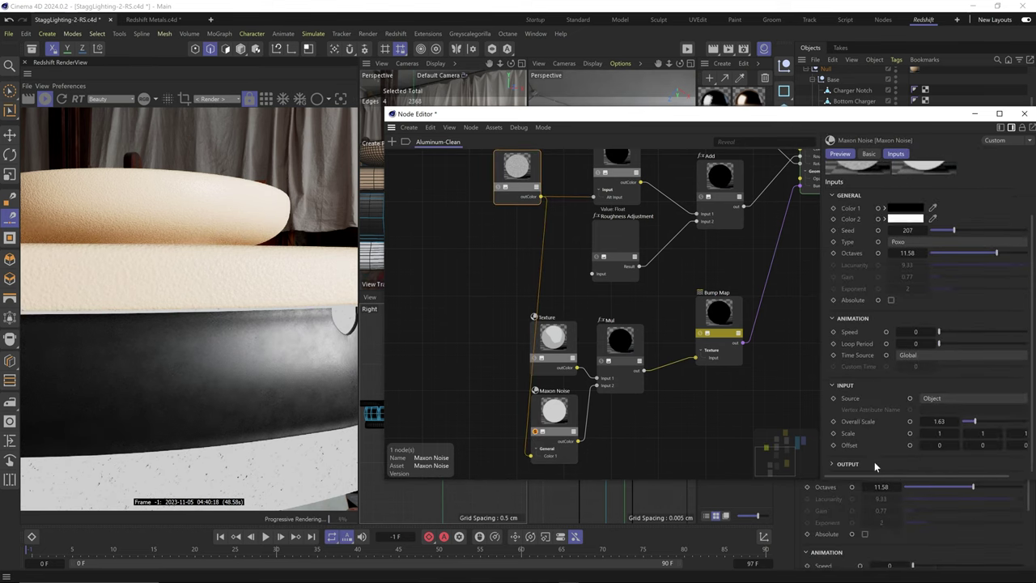
{"action": "left_click", "coordinate": [847, 466]}
{"action": "scroll", "coordinate": [878, 424], "scroll_direction": "down", "scroll_amount": 2}
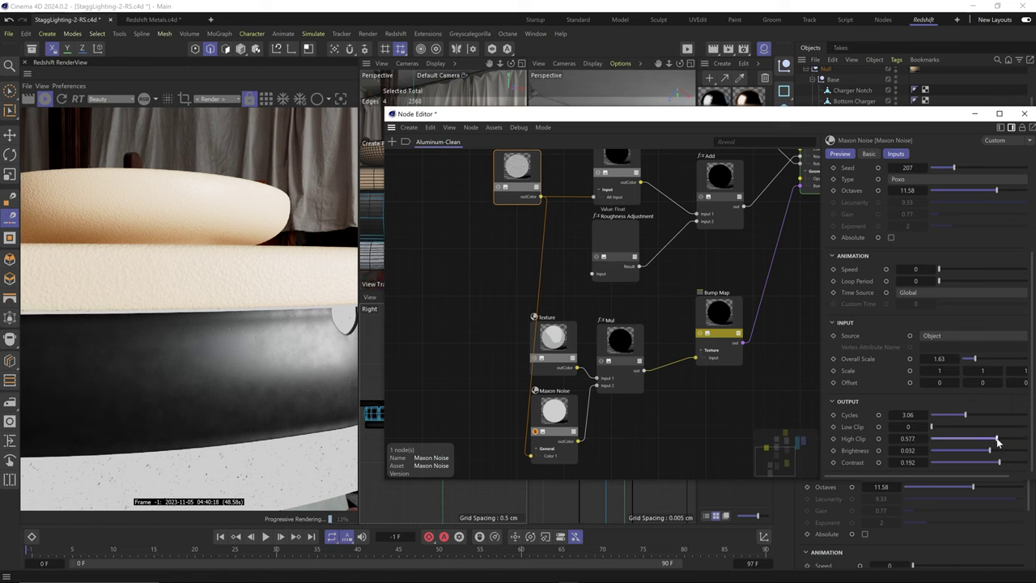
{"action": "left_click_drag", "start_coordinate": [997, 441], "coordinate": [979, 444]}
{"action": "left_click", "coordinate": [581, 394]}
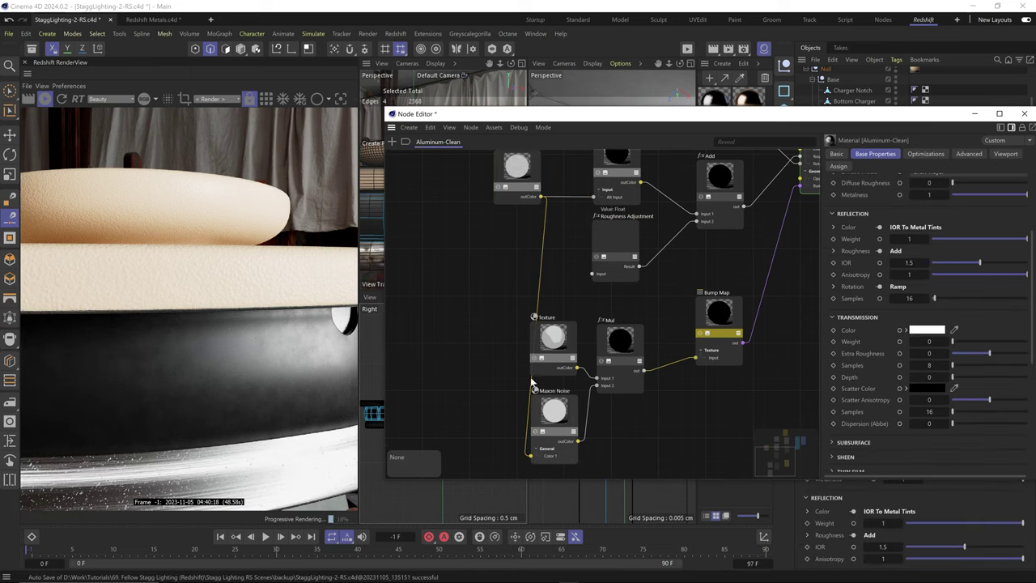
- Add a Ramp node, connect the source noise to its Alt Input, and lighten its black knot to mid gray
{"action": "double_click", "coordinate": [498, 289]}
{"action": "type", "text": "ramp"}
{"action": "key", "text": "Return"}
{"action": "left_click", "coordinate": [479, 267]}
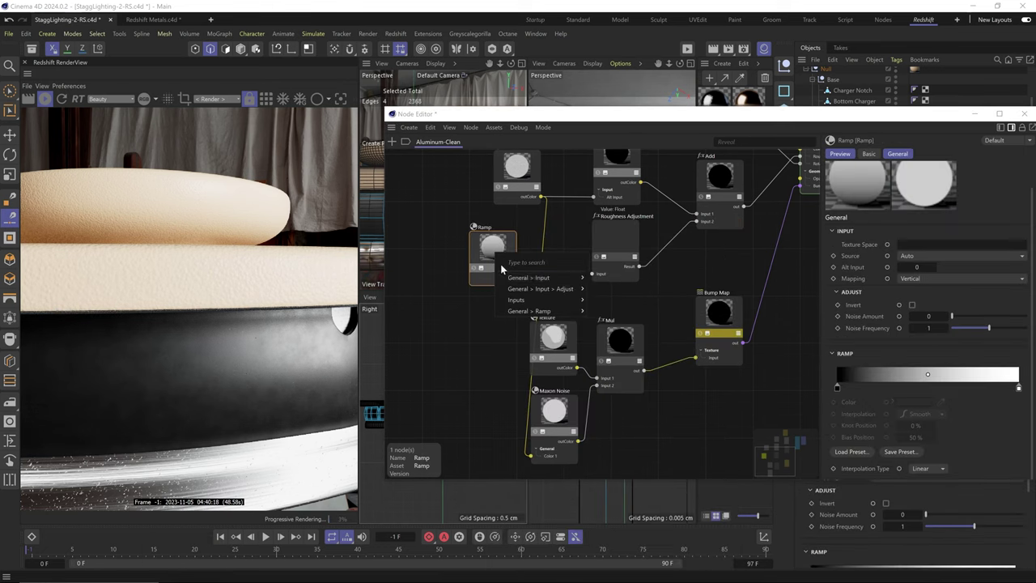
{"action": "mouse_move", "coordinate": [567, 278]}
{"action": "left_click", "coordinate": [611, 301]}
{"action": "double_click", "coordinate": [836, 387]}
{"action": "key", "text": "Escape"}
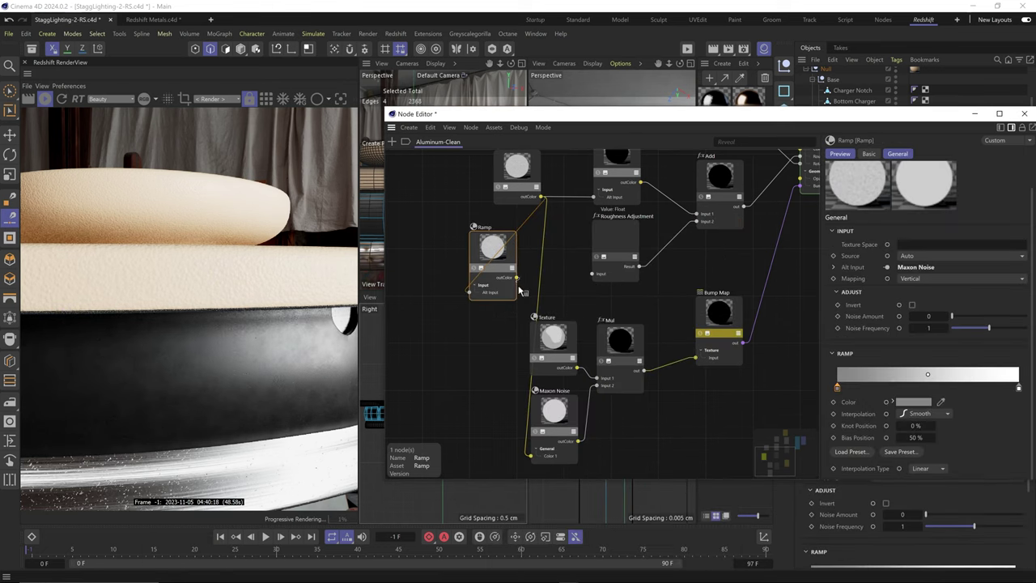
- Route the Ramp into the bump noise's Color 1 and raise the brightness of its first knot to 94%
{"action": "left_click_drag", "start_coordinate": [492, 247], "coordinate": [493, 405]}
{"action": "double_click", "coordinate": [837, 387]}
{"action": "key", "text": "Escape"}
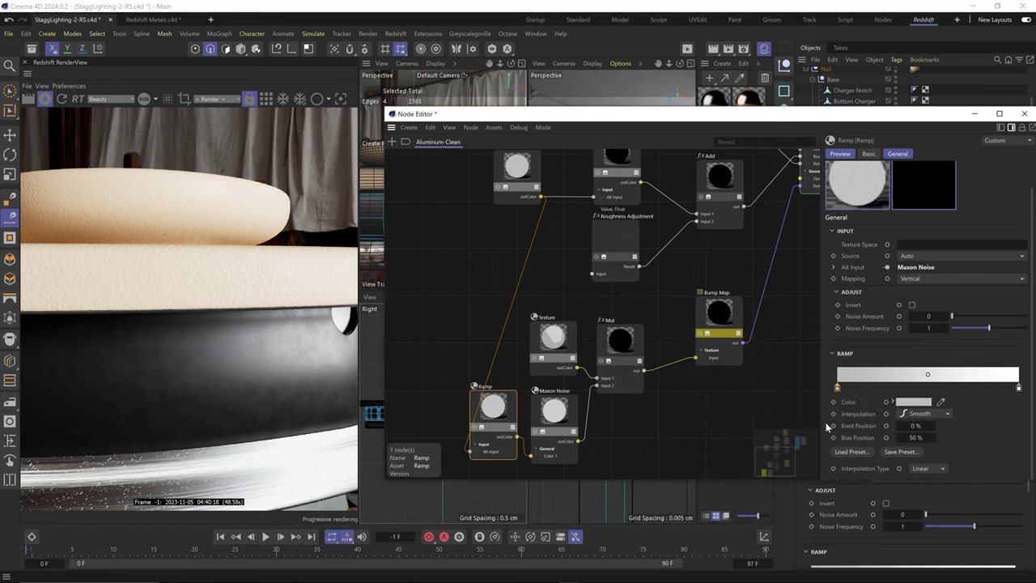
{"action": "double_click", "coordinate": [837, 387]}
{"action": "key", "text": "Escape"}
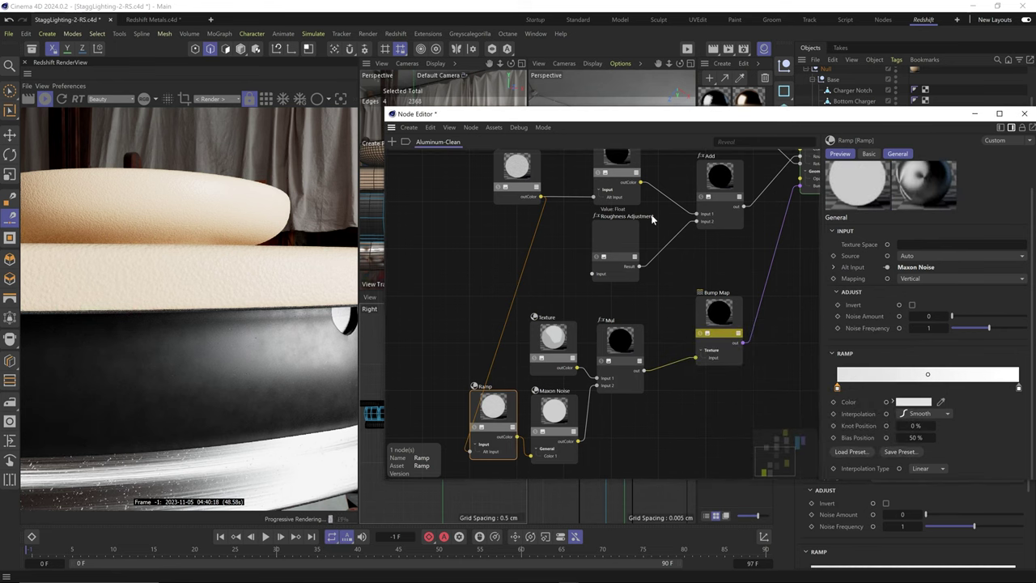
{"action": "double_click", "coordinate": [837, 386]}
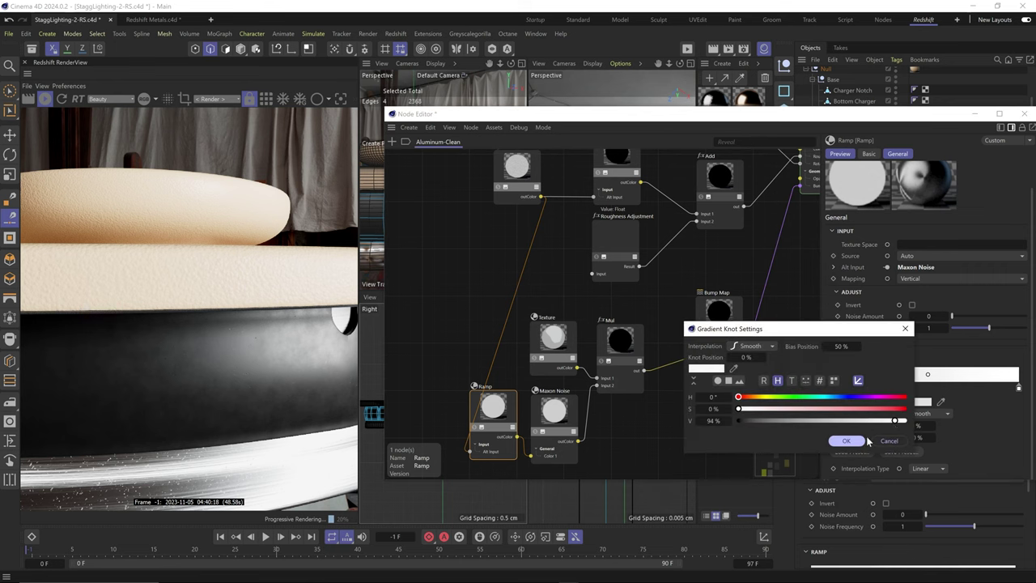
{"action": "left_click", "coordinate": [846, 438]}
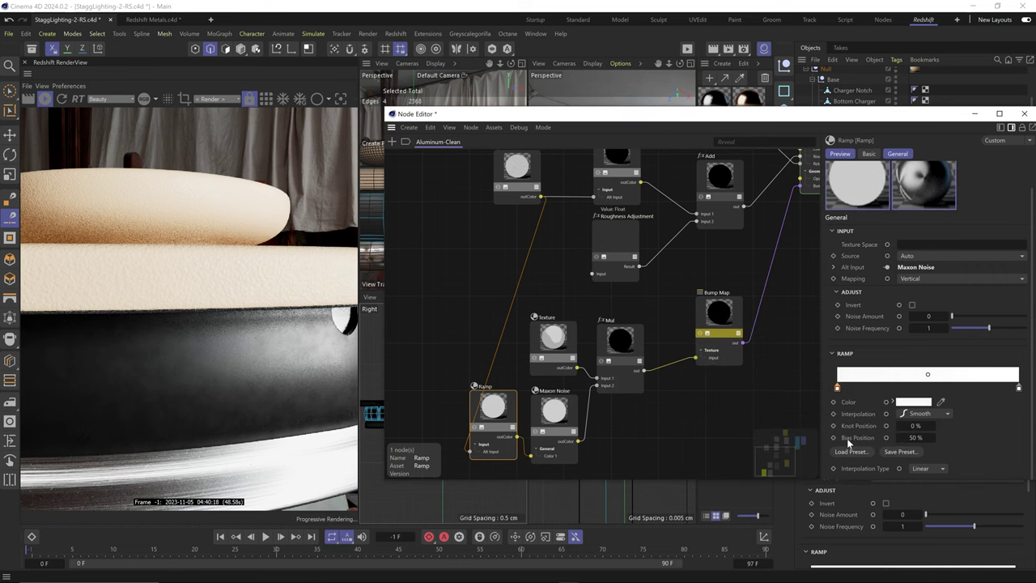
- Set the bump noise's brightness to -0.042, octaves to 5.9, lacunarity to 2.35 and gain to 0.44, and close the node editor
{"action": "left_click", "coordinate": [553, 417]}
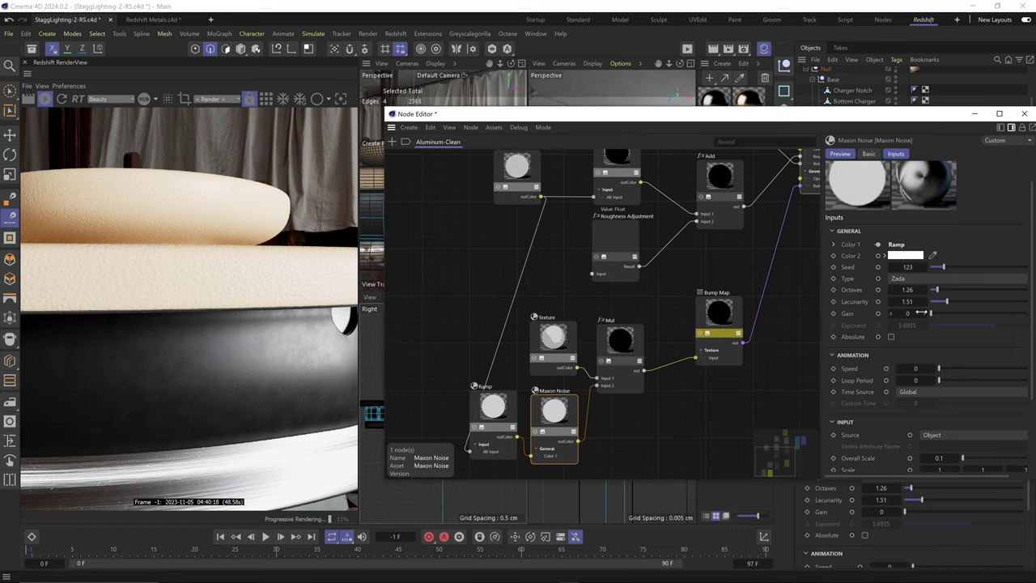
{"action": "scroll", "coordinate": [864, 359], "scroll_direction": "down", "scroll_amount": 3}
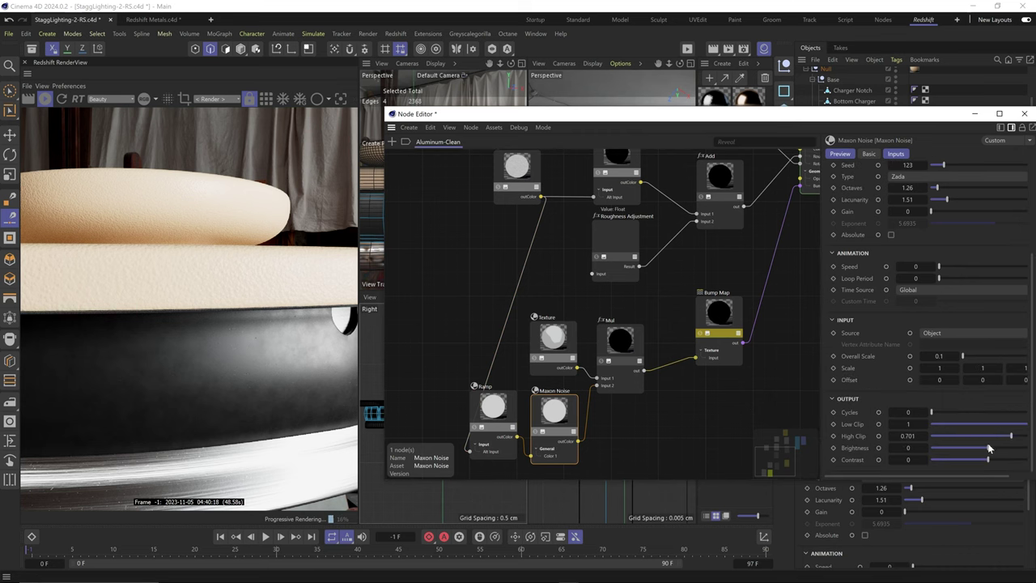
{"action": "left_click_drag", "start_coordinate": [987, 447], "coordinate": [985, 447]}
{"action": "mouse_move", "coordinate": [947, 199]}
{"action": "left_mouse_down"}
{"action": "mouse_move", "coordinate": [958, 199]}
{"action": "mouse_move", "coordinate": [956, 212]}
{"action": "mouse_move", "coordinate": [933, 211]}
{"action": "left_mouse_up"}
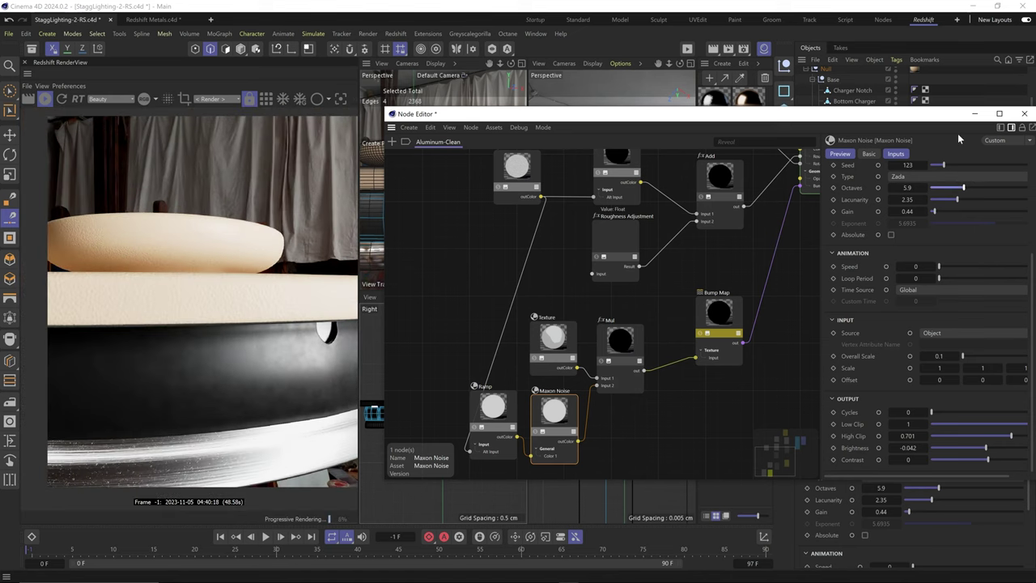
{"action": "left_click", "coordinate": [1024, 114]}
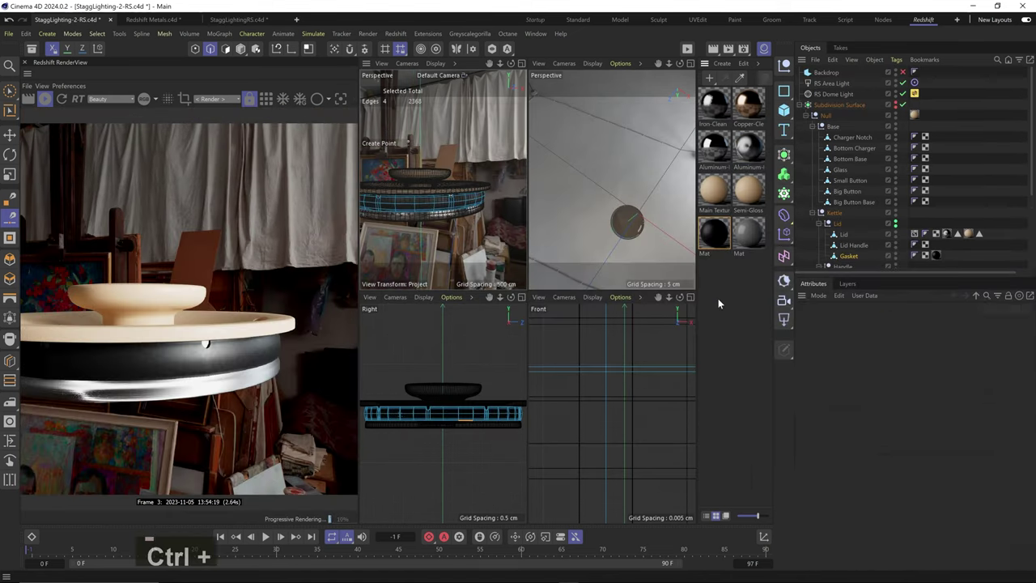
- Paste the copied wood material into the scene and rename it Wood
{"action": "key", "text": "ctrl+v"}
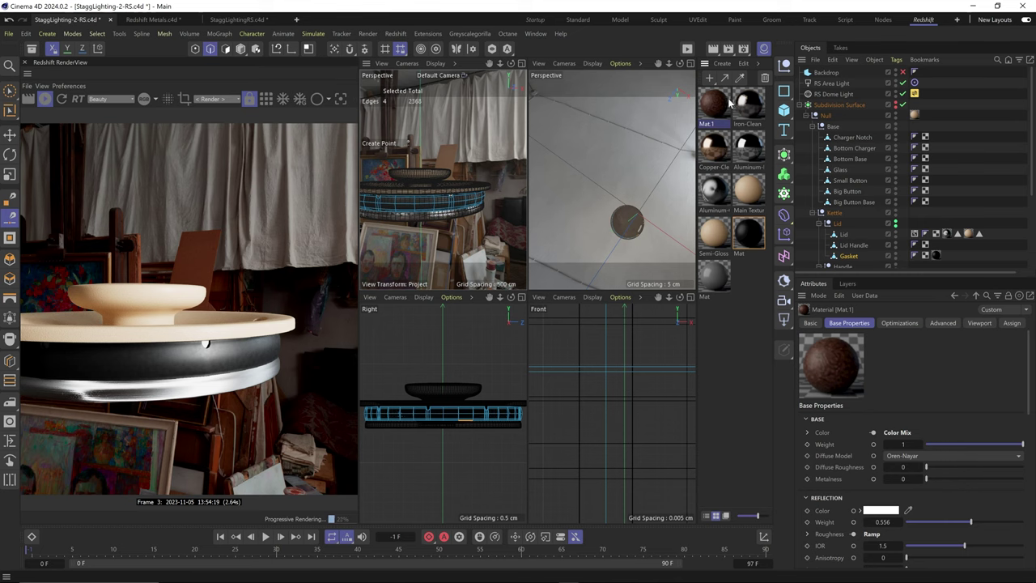
{"action": "type", "text": "Wood"}
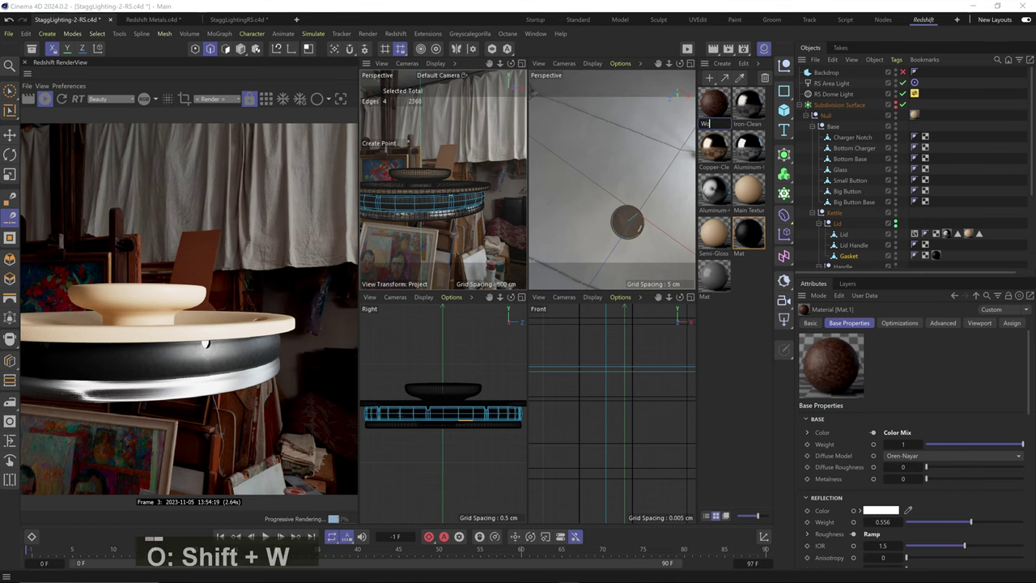
{"action": "key", "text": "Return"}
- Examine the Wood material's full node graph and close the node editor
{"action": "double_click", "coordinate": [713, 103]}
{"action": "left_click_drag", "start_coordinate": [647, 111], "coordinate": [575, 130]}
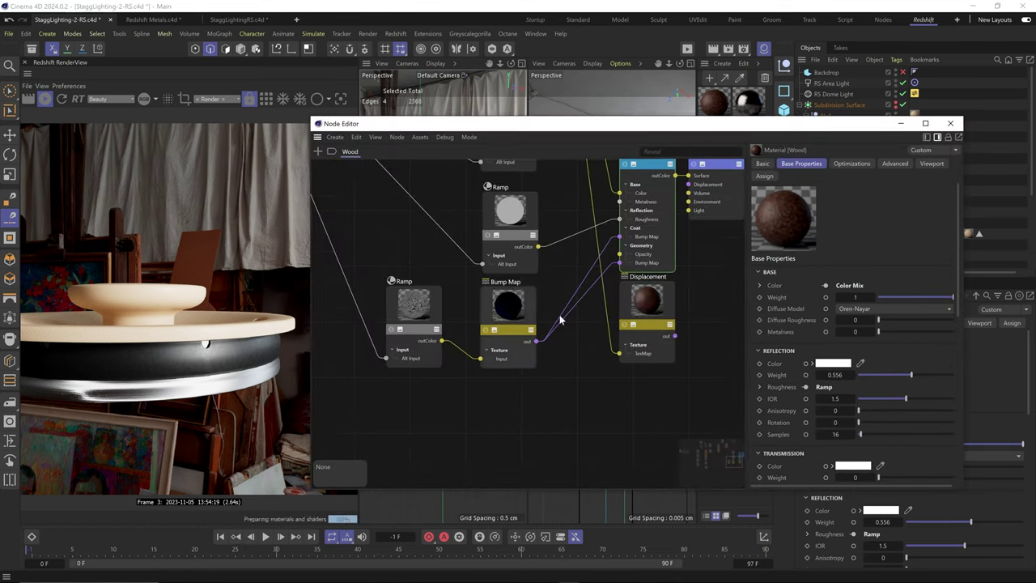
{"action": "scroll", "coordinate": [649, 295], "scroll_direction": "down", "scroll_amount": 5}
{"action": "middle_click_drag", "start_coordinate": [649, 296], "coordinate": [593, 305]}
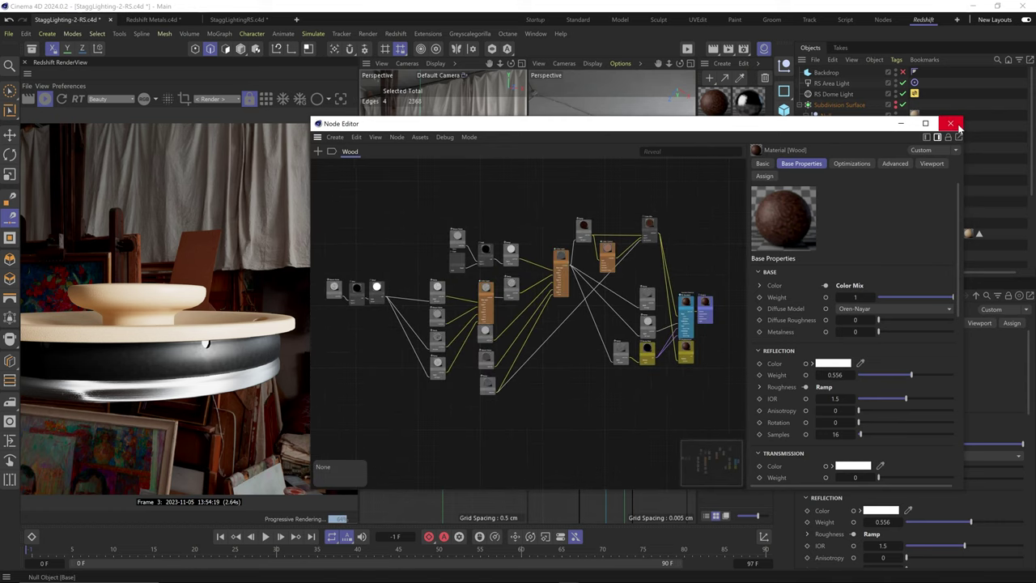
{"action": "left_click", "coordinate": [950, 123]}
- Apply the Wood material to the Lid Handle and open the Body's Main Texture material
{"action": "left_click_drag", "start_coordinate": [851, 245], "coordinate": [853, 245]}
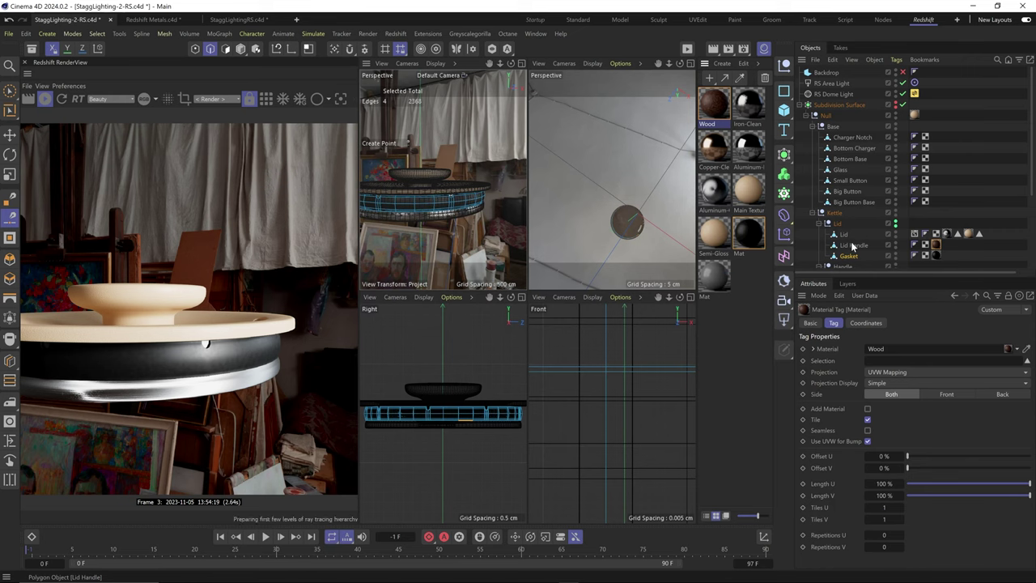
{"action": "mouse_move", "coordinate": [429, 184]}
{"action": "left_mouse_down"}
{"action": "mouse_move", "coordinate": [424, 195]}
{"action": "mouse_move", "coordinate": [445, 201]}
{"action": "mouse_move", "coordinate": [411, 220]}
{"action": "mouse_move", "coordinate": [416, 257]}
{"action": "mouse_move", "coordinate": [452, 221]}
{"action": "mouse_move", "coordinate": [433, 214]}
{"action": "mouse_move", "coordinate": [429, 251]}
{"action": "mouse_move", "coordinate": [434, 197]}
{"action": "left_mouse_up"}
{"action": "scroll", "coordinate": [858, 202], "scroll_direction": "down", "scroll_amount": 3}
{"action": "left_click", "coordinate": [947, 240]}
{"action": "double_click", "coordinate": [947, 240]}
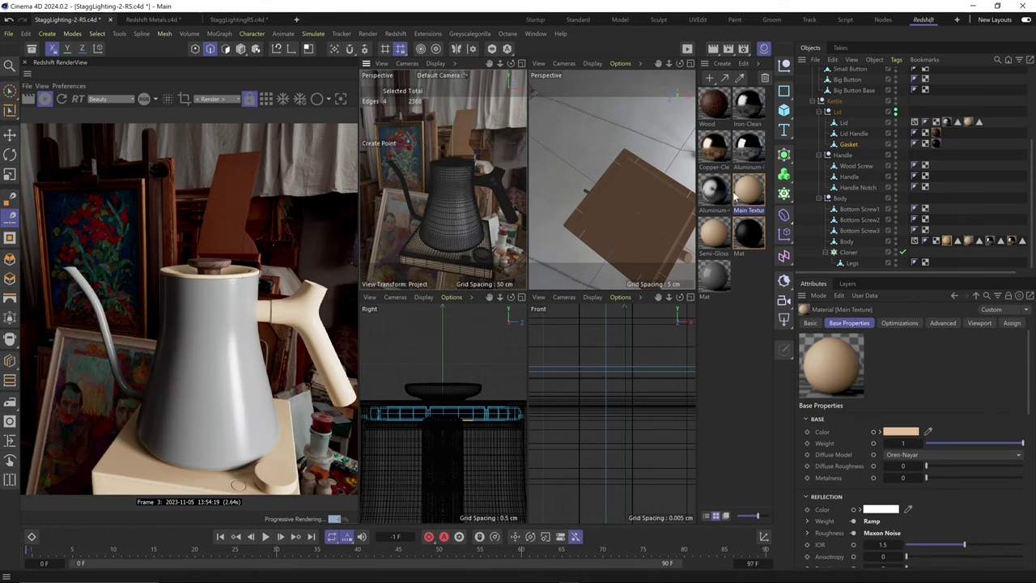
- Delete the tags that turn the kettle Body gray and apply the Wood material to the Handle
{"action": "left_click", "coordinate": [748, 145]}
{"action": "left_click", "coordinate": [958, 241]}
{"action": "key", "text": "Delete"}
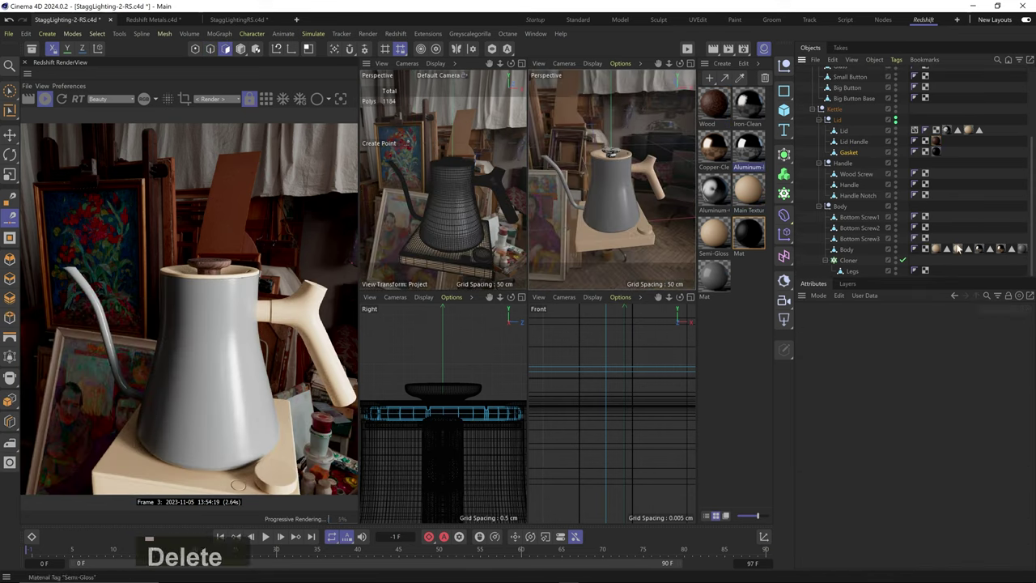
{"action": "key", "text": "Delete"}
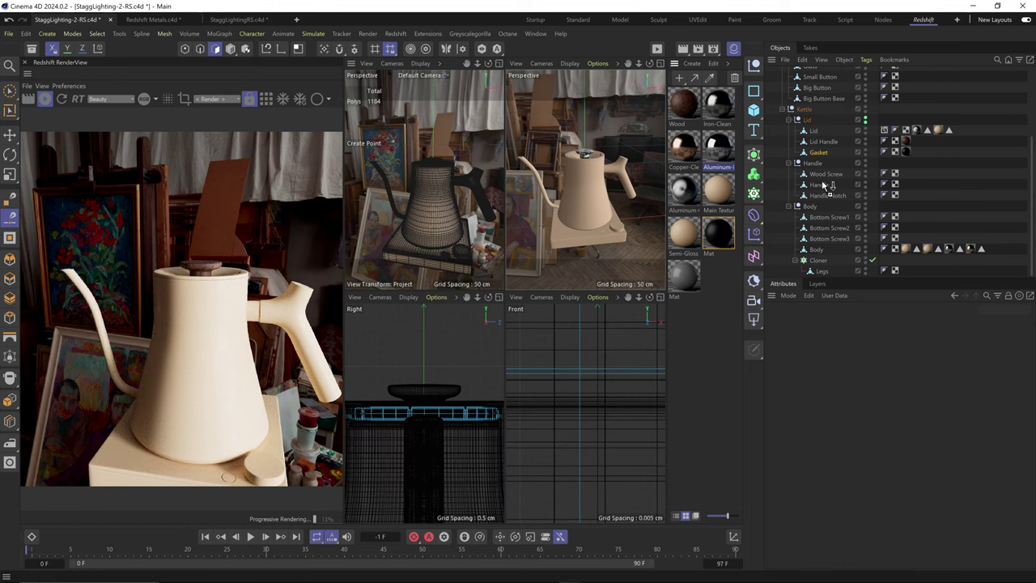
{"action": "left_click_drag", "start_coordinate": [824, 185], "coordinate": [824, 185]}
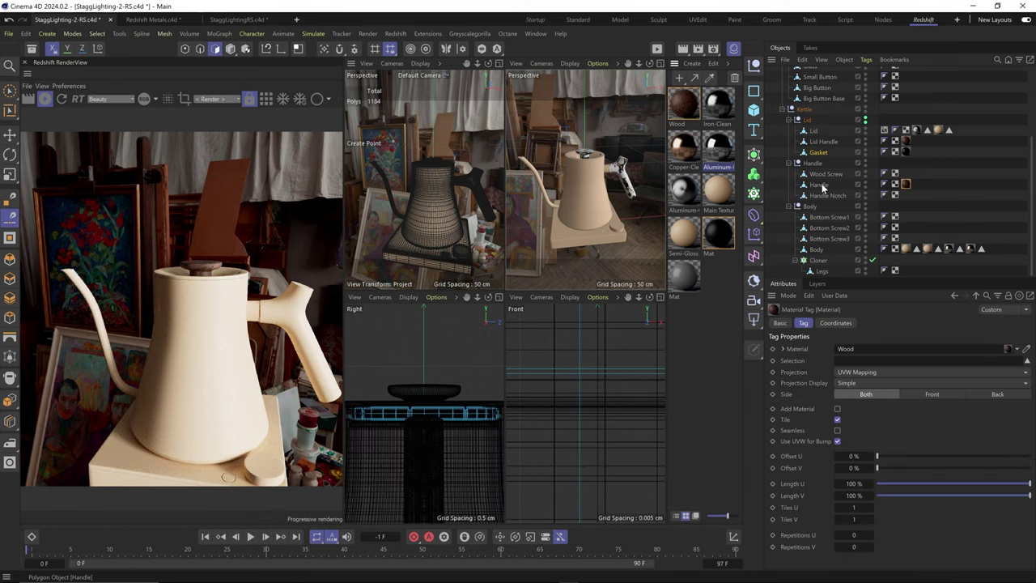
- Duplicate the Semi-Gloss material as Gloss, assign it to the Handle Notch and open its node graph
{"action": "left_click", "coordinate": [685, 243]}
{"action": "key", "text": "Return"}
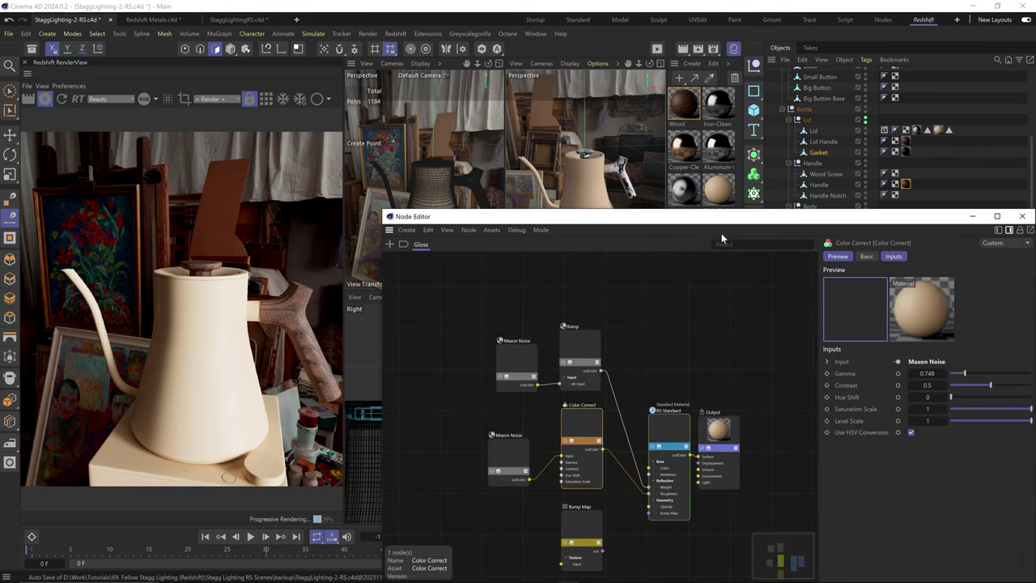
{"action": "left_click", "coordinate": [723, 233]}
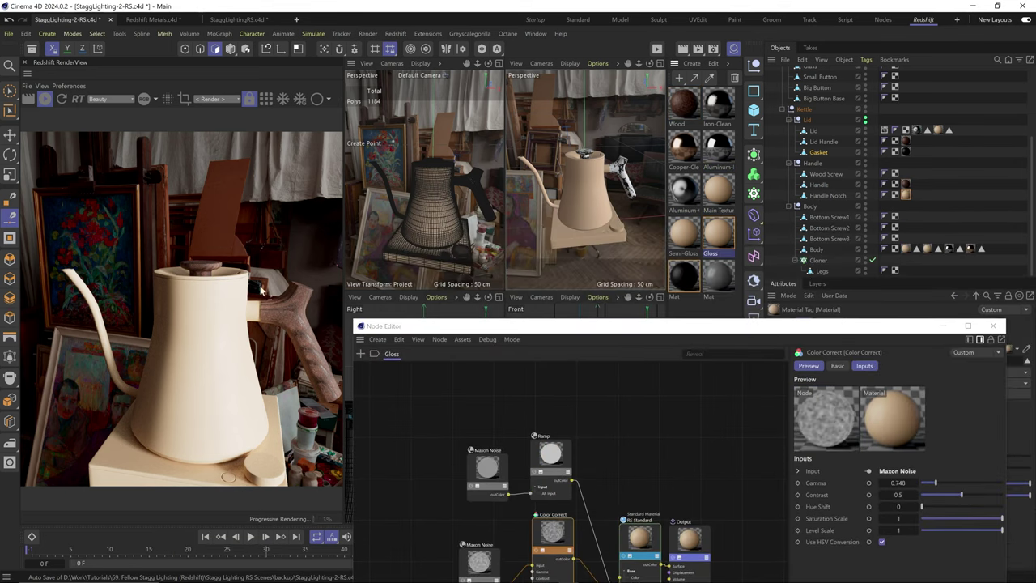
{"action": "key", "text": "ctrl+z"}
{"action": "key", "text": "ctrl+z"}
{"action": "key", "text": "ctrl+z"}
- Previewing the Gloss material's Color Correct node, set its gamma to 0.46 and the connected Maxon Noise's overall scale to 5.61
{"action": "left_click", "coordinate": [513, 439]}
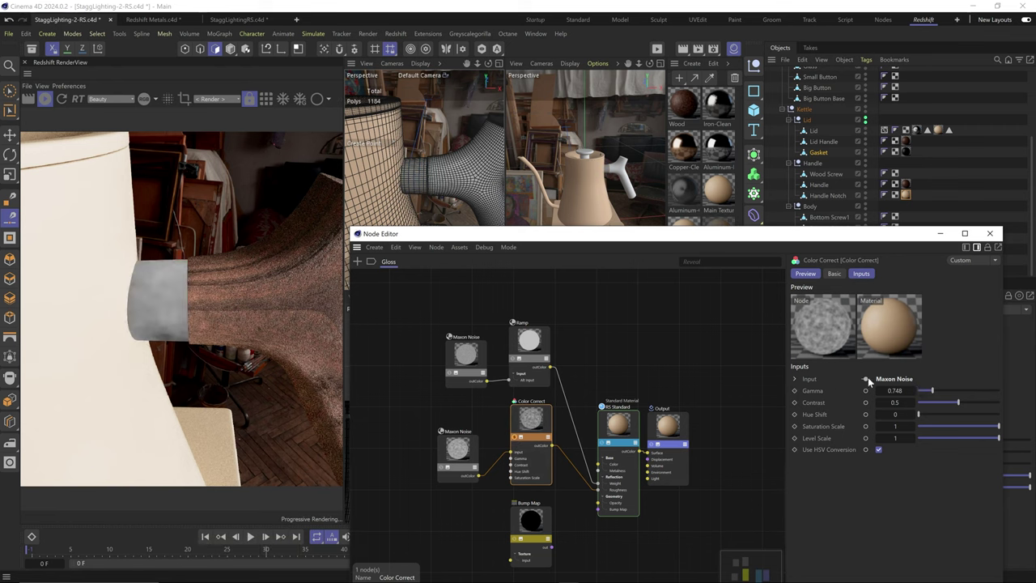
{"action": "left_click", "coordinate": [457, 447]}
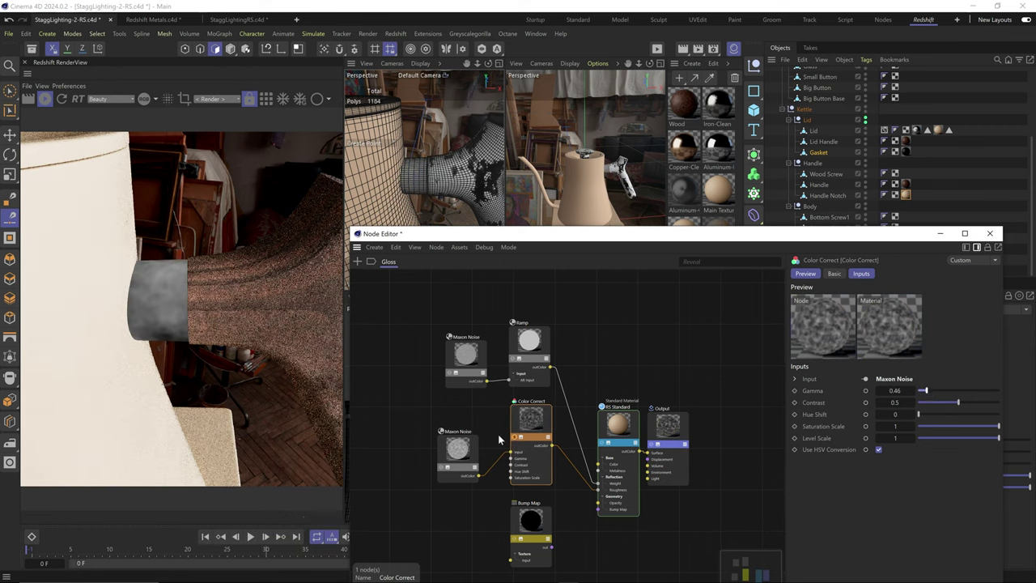
{"action": "left_click", "coordinate": [811, 571]}
{"action": "scroll", "coordinate": [884, 548], "scroll_direction": "down", "scroll_amount": 2}
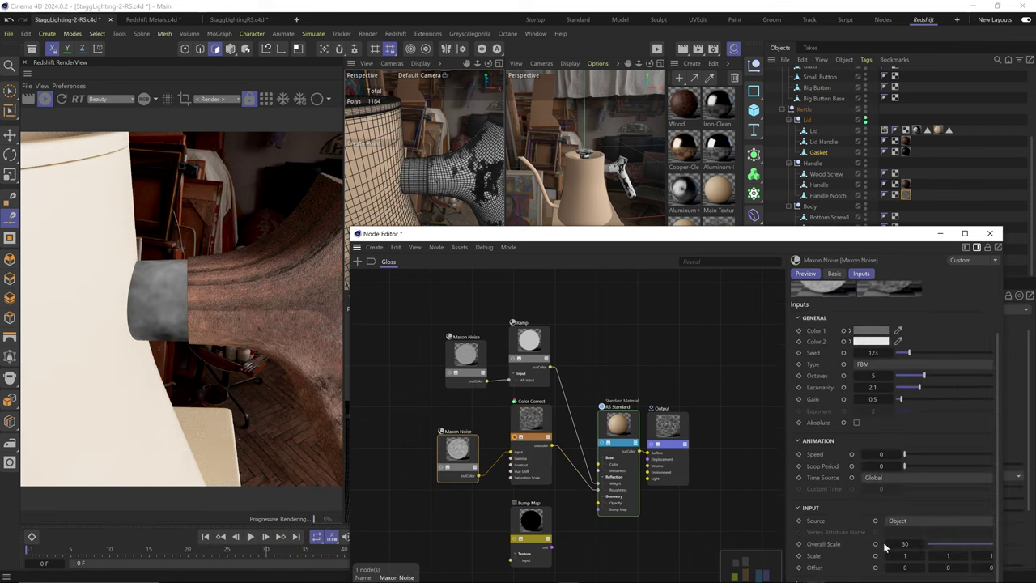
{"action": "left_click", "coordinate": [975, 544]}
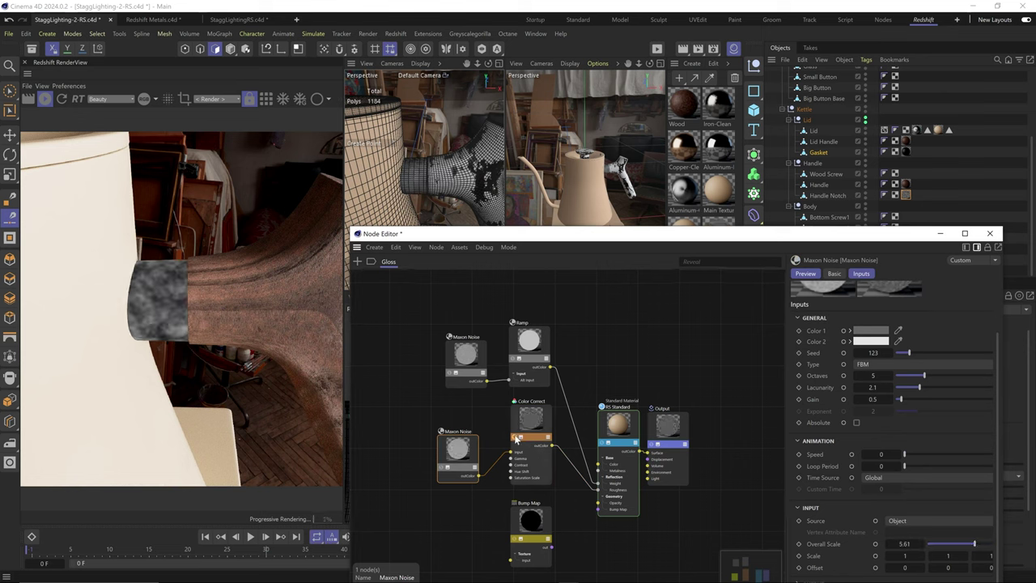
{"action": "left_click", "coordinate": [516, 438]}
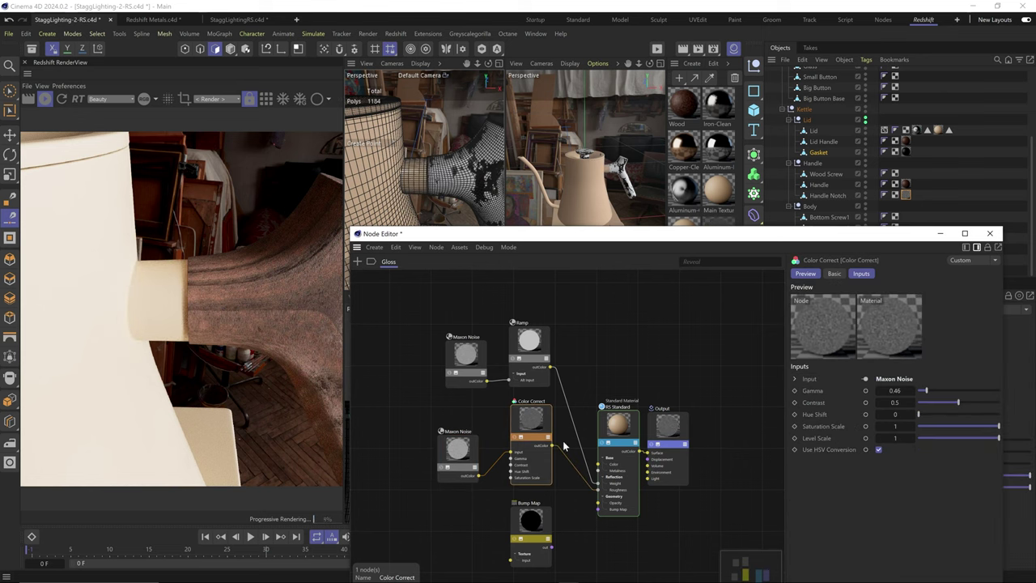
- Disconnect the Ramp from the Gloss material's reflection weight and set the Color Correct level scale to 0.484
{"action": "left_click_drag", "start_coordinate": [898, 438], "coordinate": [878, 437]}
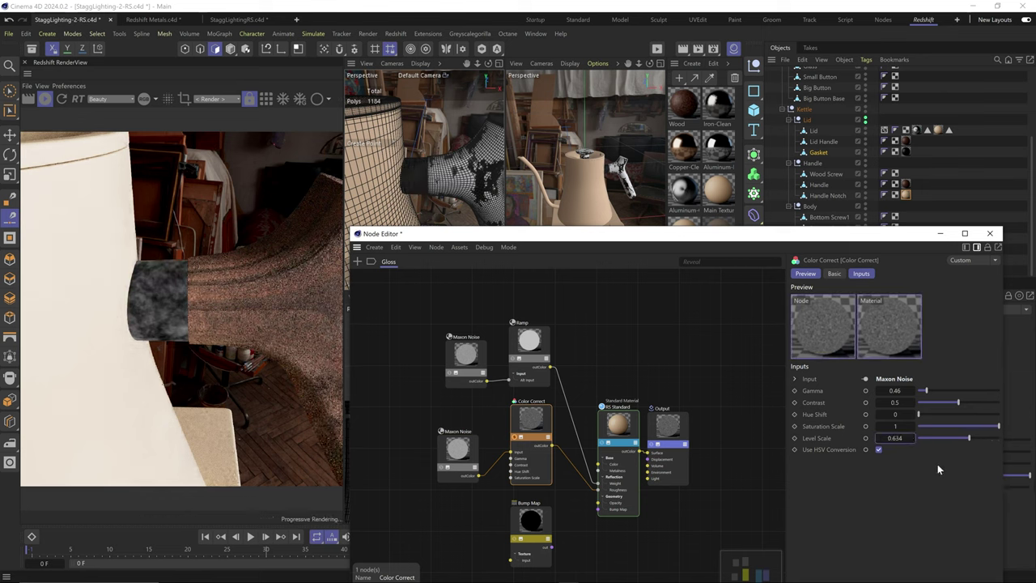
{"action": "left_click", "coordinate": [495, 300]}
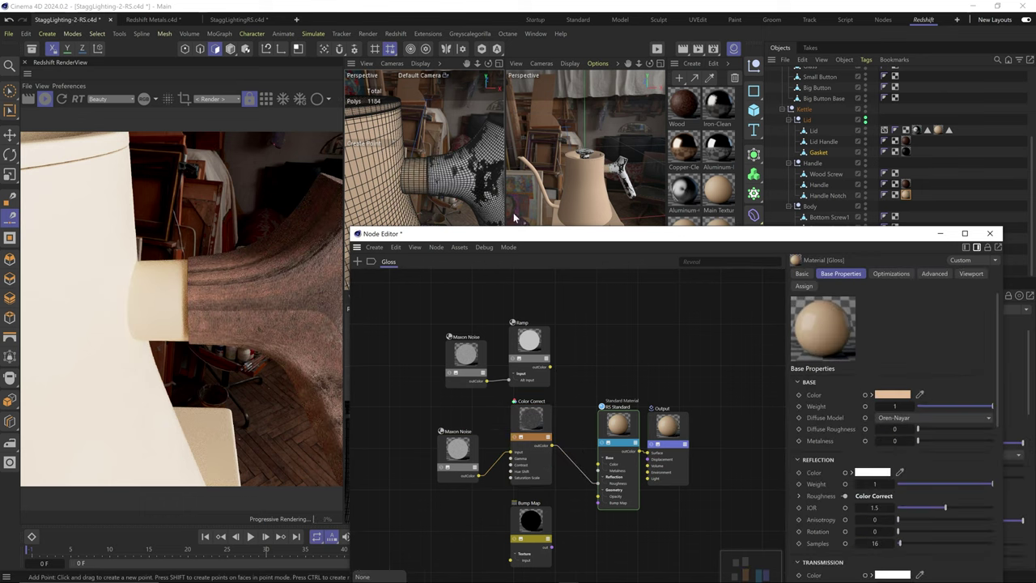
{"action": "left_click_drag", "start_coordinate": [486, 220], "coordinate": [445, 194]}
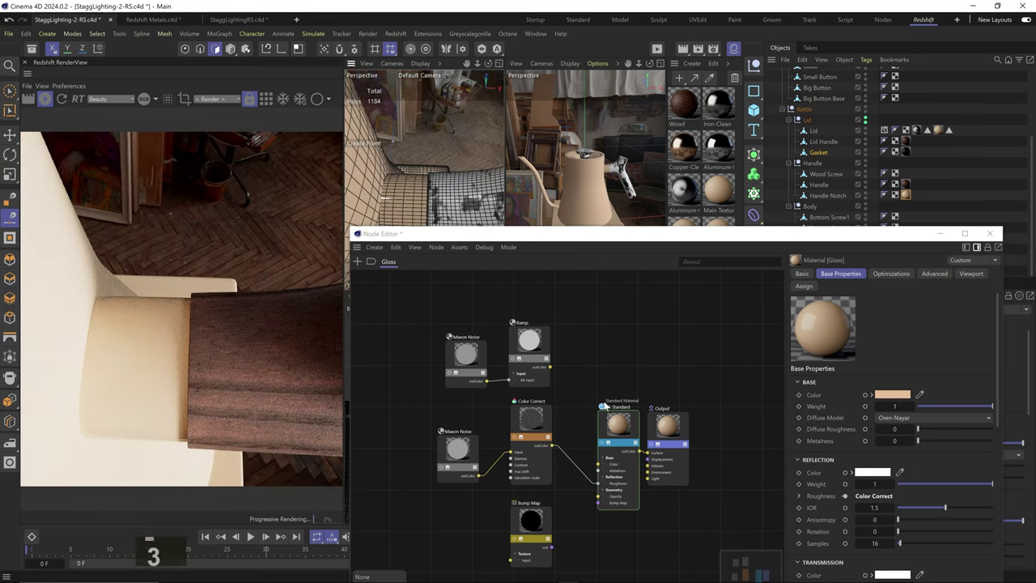
{"action": "left_click", "coordinate": [531, 417]}
{"action": "left_click_drag", "start_coordinate": [963, 441], "coordinate": [958, 440]}
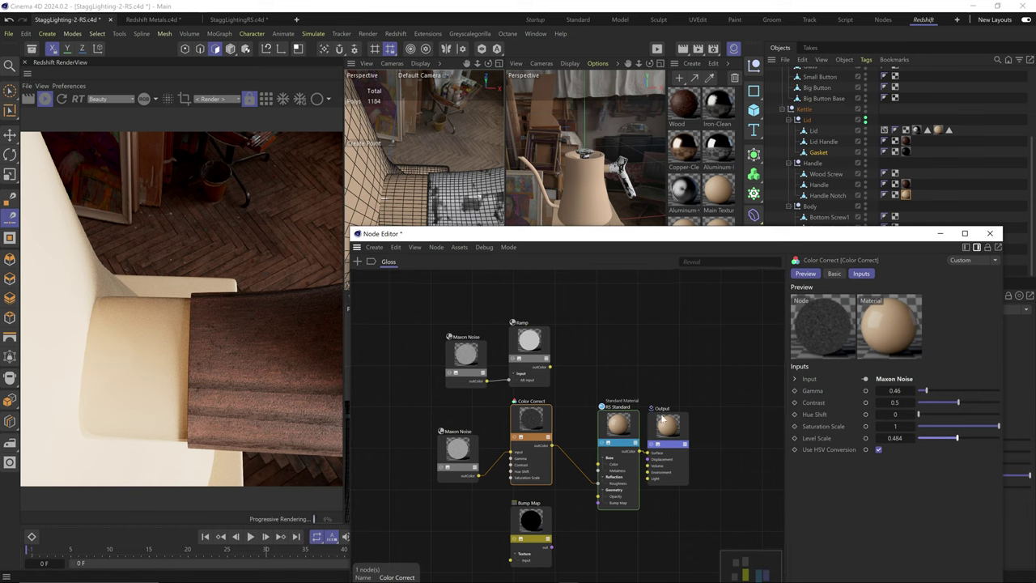
- Apply the Semi-Gloss material to the Small Button, Big Button and Big Button Base
{"action": "left_click_drag", "start_coordinate": [447, 188], "coordinate": [437, 150]}
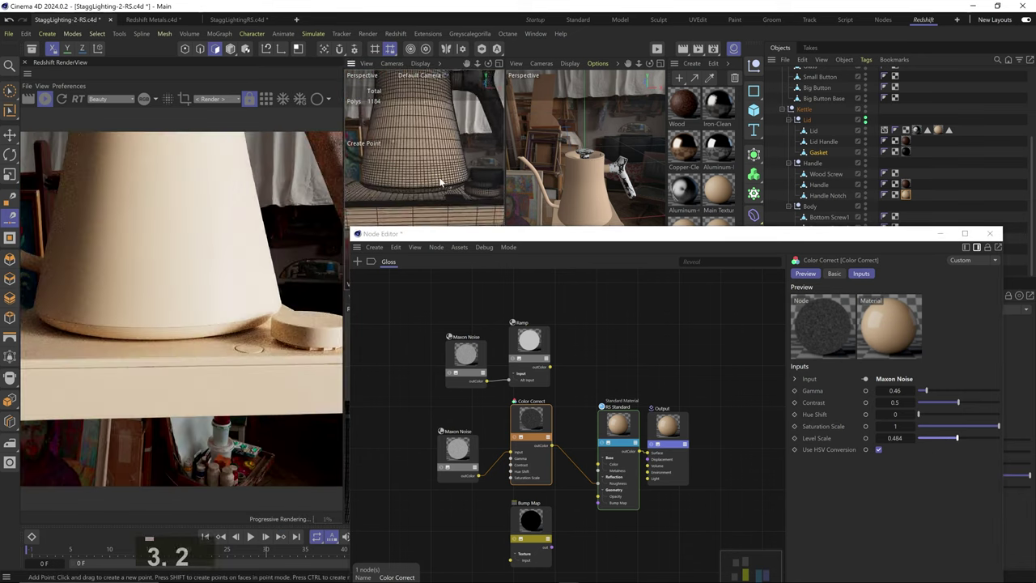
{"action": "left_click_drag", "start_coordinate": [752, 233], "coordinate": [720, 445]}
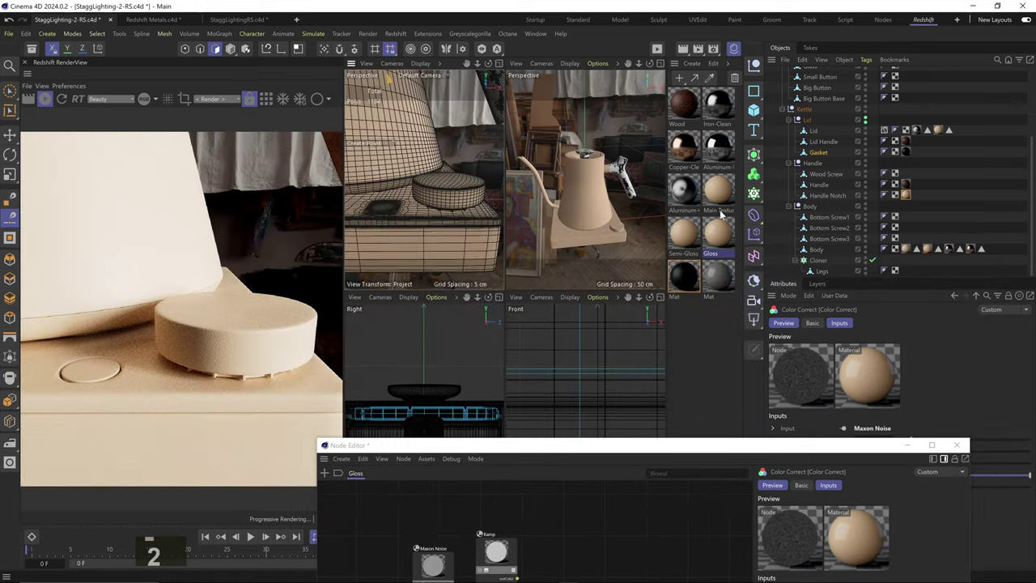
{"action": "left_click_drag", "start_coordinate": [683, 232], "coordinate": [809, 113]}
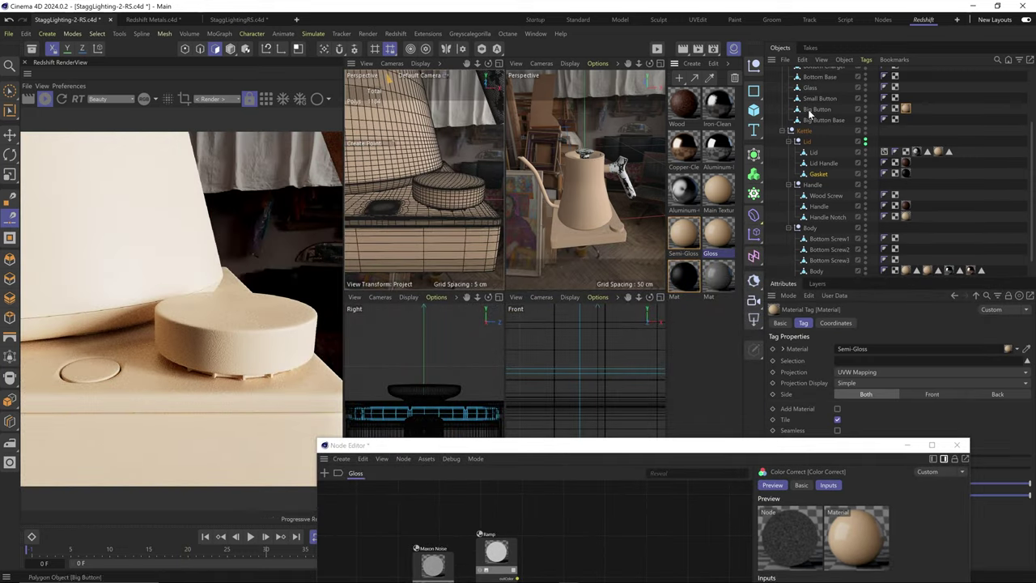
{"action": "scroll", "coordinate": [817, 147], "scroll_direction": "up", "scroll_amount": 3}
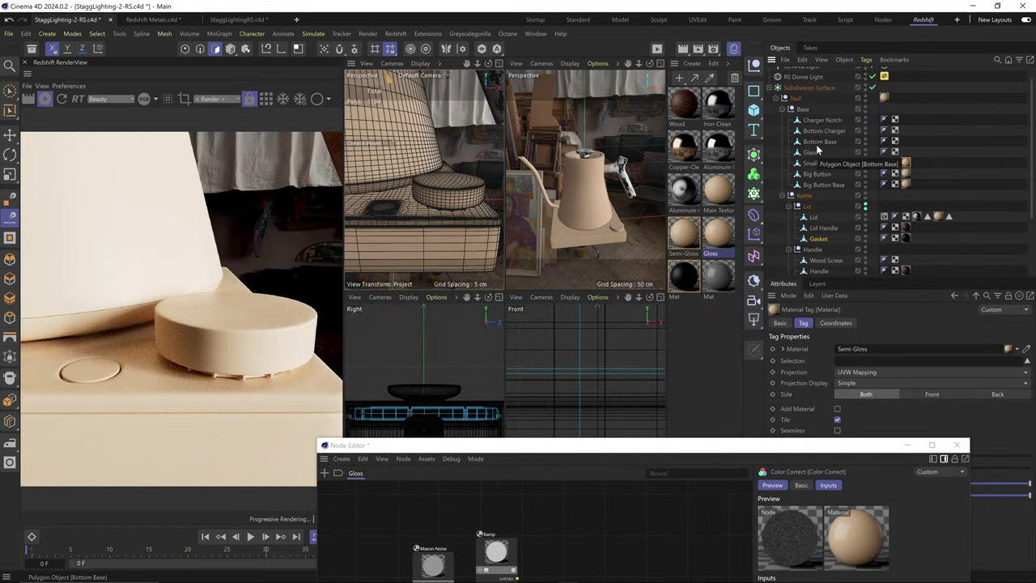
- Duplicate the Semi-Gloss material and rename the copy Glass
{"action": "left_click_drag", "start_coordinate": [432, 200], "coordinate": [419, 210]}
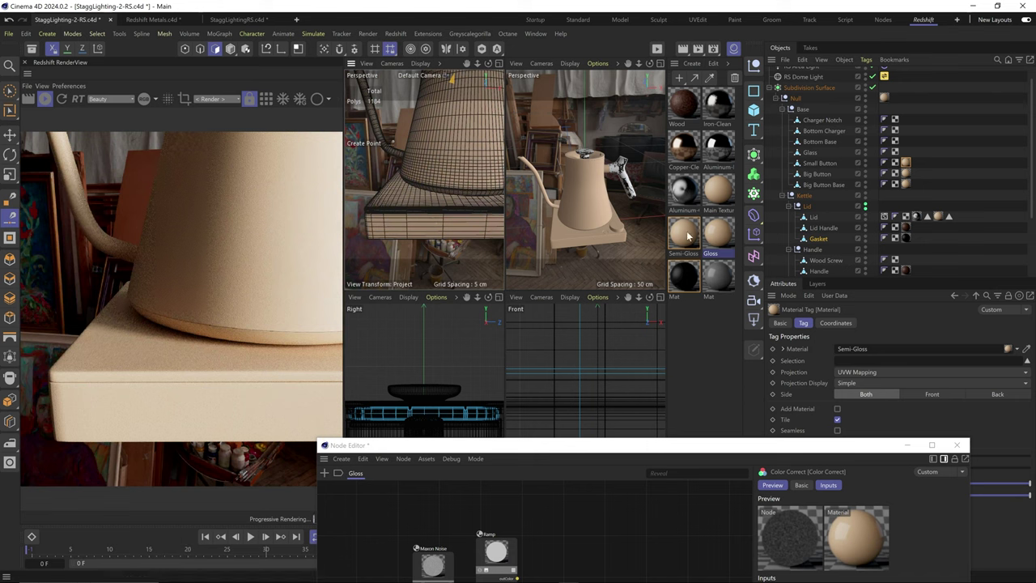
{"action": "left_click_drag", "start_coordinate": [687, 236], "coordinate": [688, 318], "text": "ctrl+alt"}
{"action": "double_click", "coordinate": [683, 296]}
{"action": "type", "text": "Glass"}
{"action": "key", "text": "Return"}
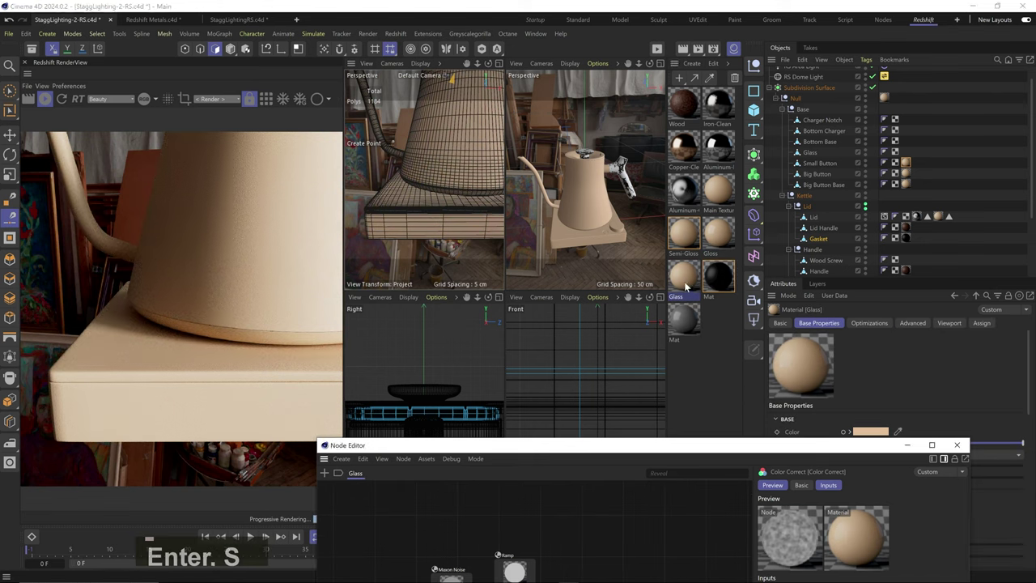
- Assign the Glass material to the Glass object and set its transmission weight to 1 with transmission color RGB 255, 246, 240
{"action": "left_click_drag", "start_coordinate": [612, 437], "coordinate": [643, 148]}
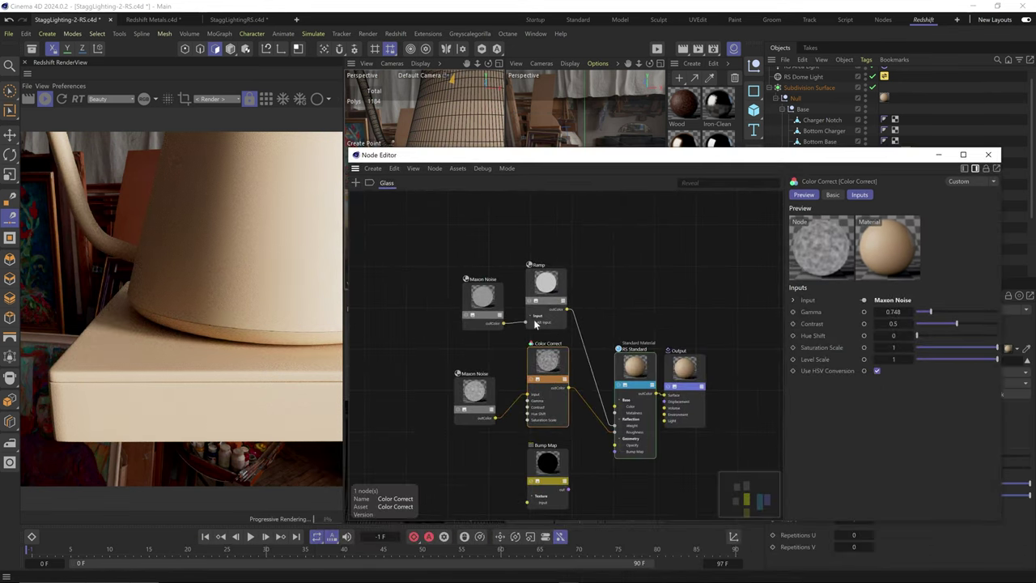
{"action": "left_click", "coordinate": [638, 370]}
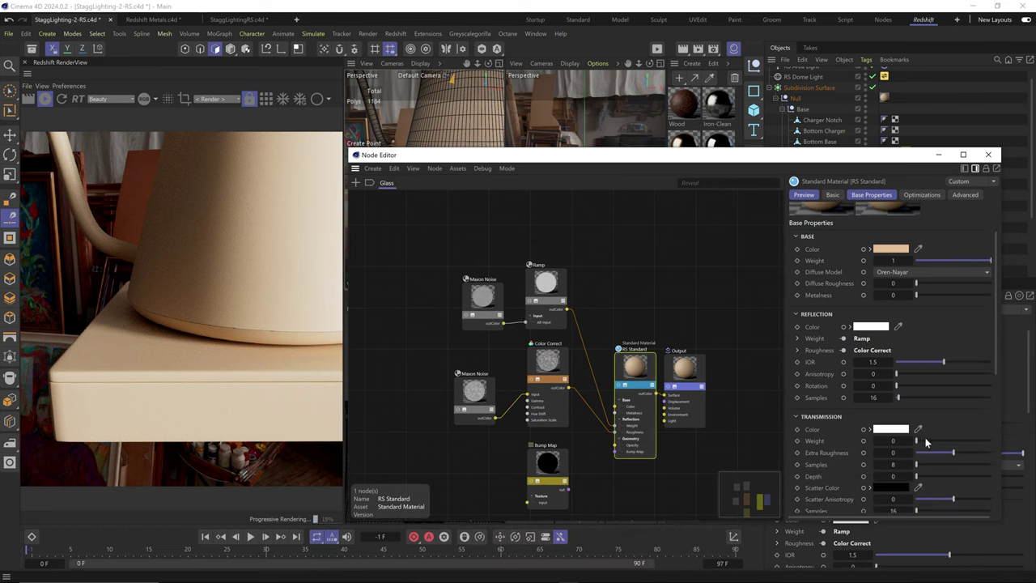
{"action": "left_click", "coordinate": [890, 429]}
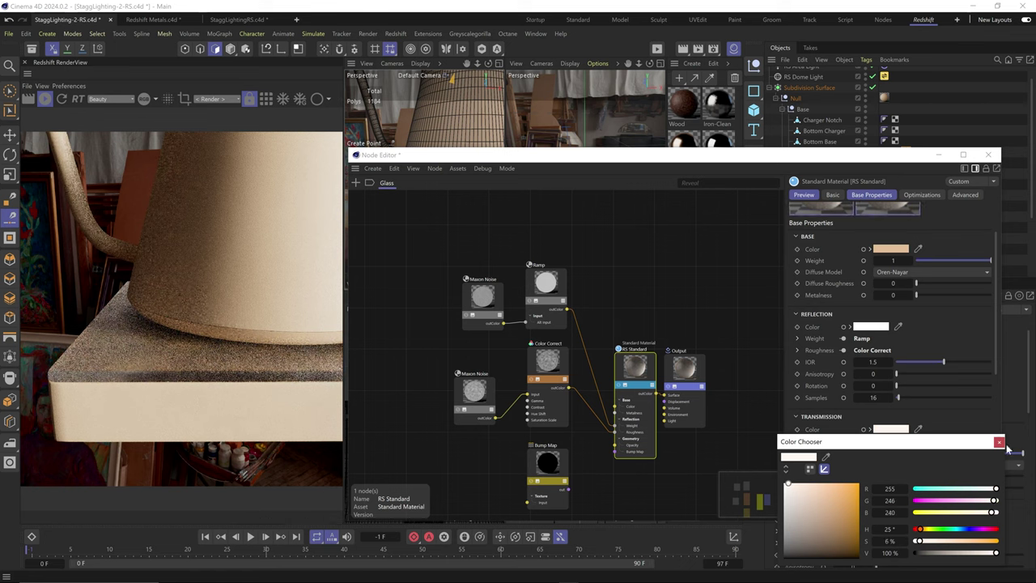
{"action": "left_click", "coordinate": [999, 441]}
- Set the Glass material's Color Correct level scale to 0.391 and disconnect the Ramp from the reflection weight
{"action": "left_click", "coordinate": [872, 350]}
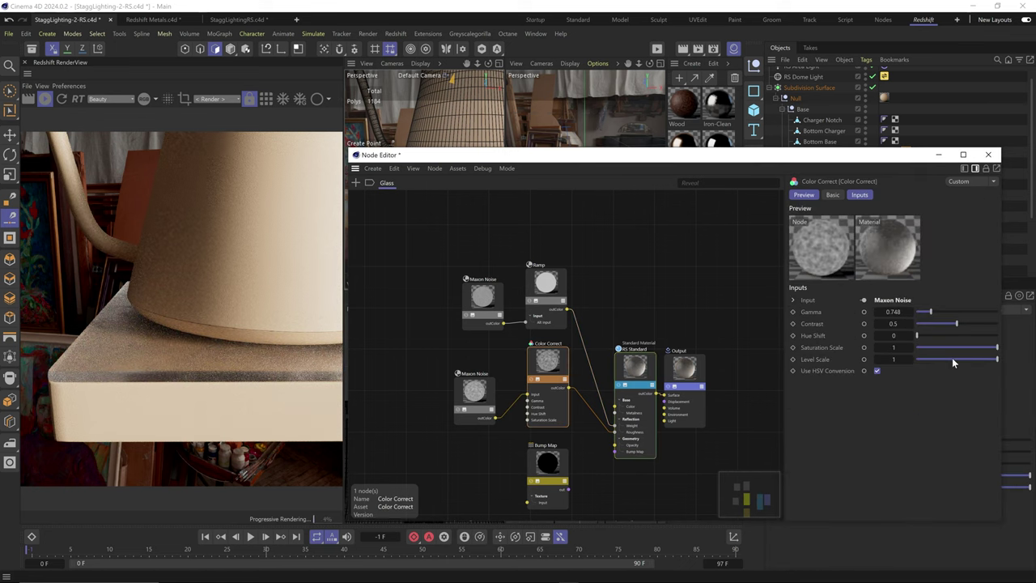
{"action": "left_click_drag", "start_coordinate": [952, 359], "coordinate": [945, 359]}
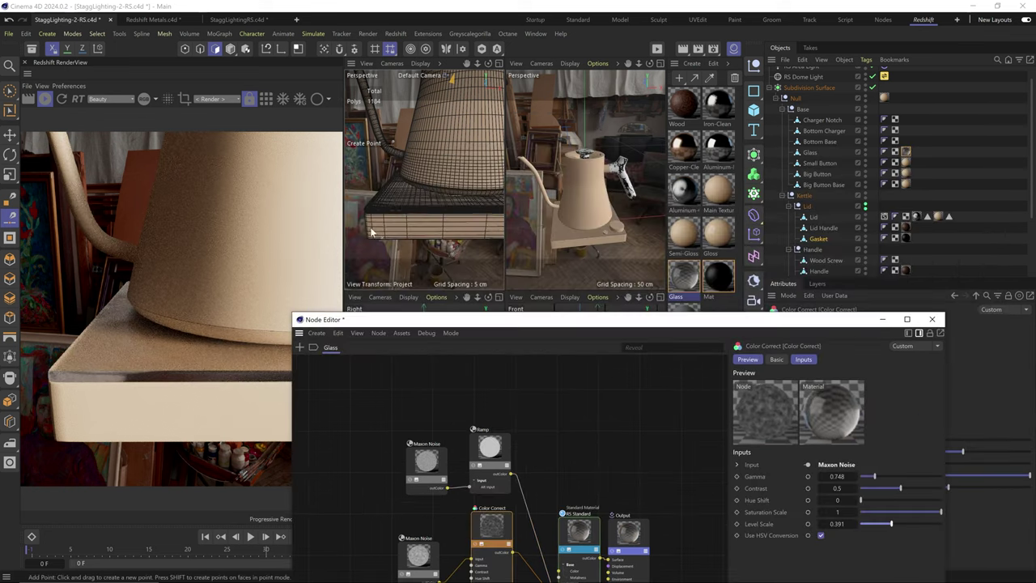
{"action": "left_click", "coordinate": [518, 489]}
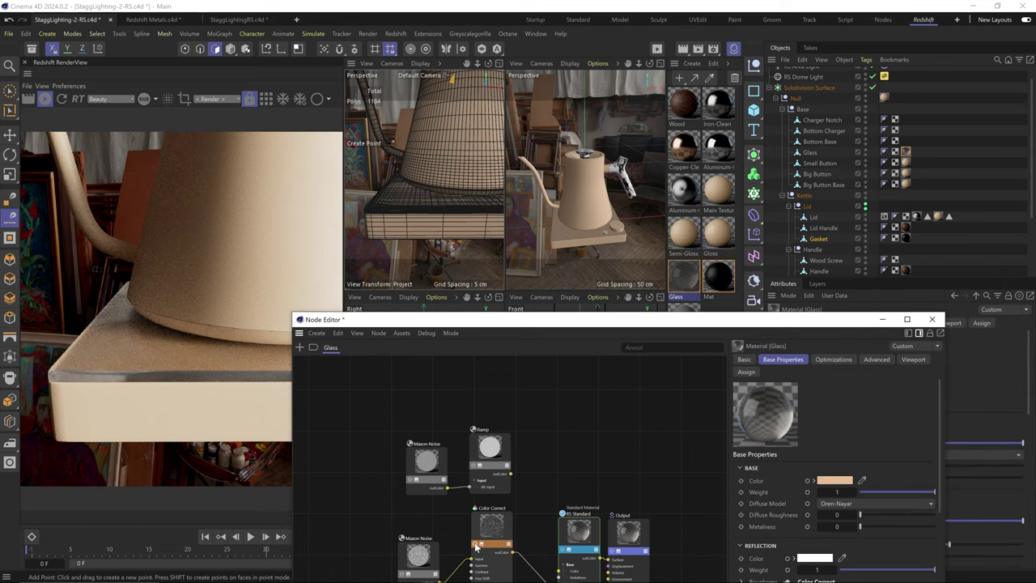
- Preview the Glass roughness and set the low clip of the Maxon Noise feeding its Color Correct to 0.404
{"action": "left_click_drag", "start_coordinate": [552, 323], "coordinate": [641, 154]}
{"action": "left_click", "coordinate": [504, 386]}
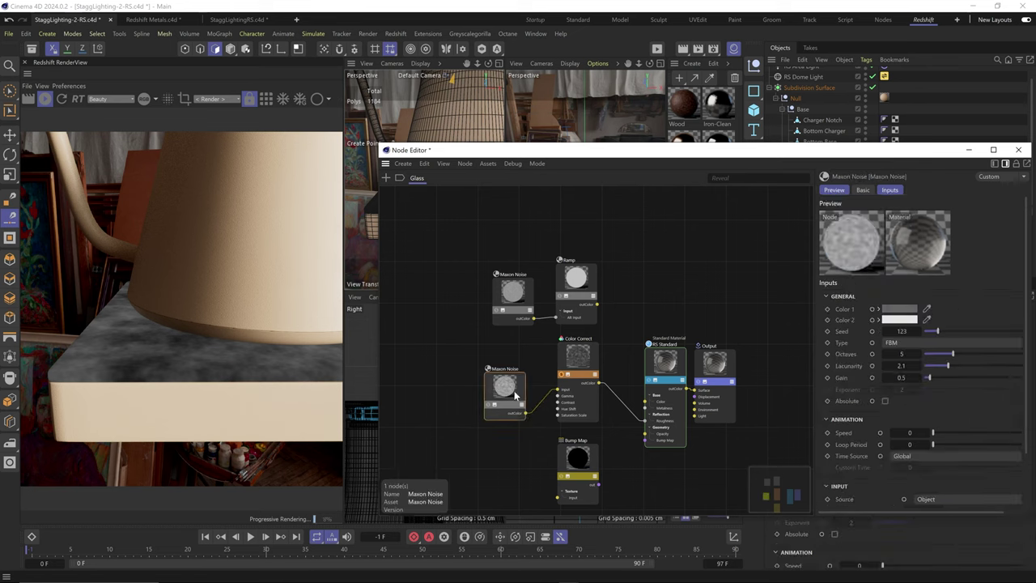
{"action": "left_click", "coordinate": [841, 500]}
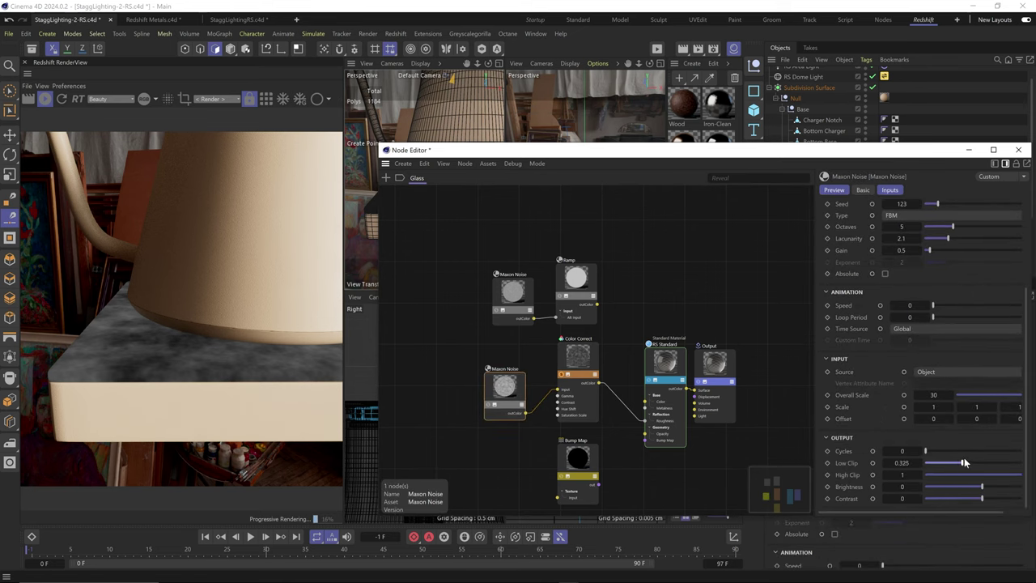
{"action": "left_click_drag", "start_coordinate": [963, 458], "coordinate": [969, 458]}
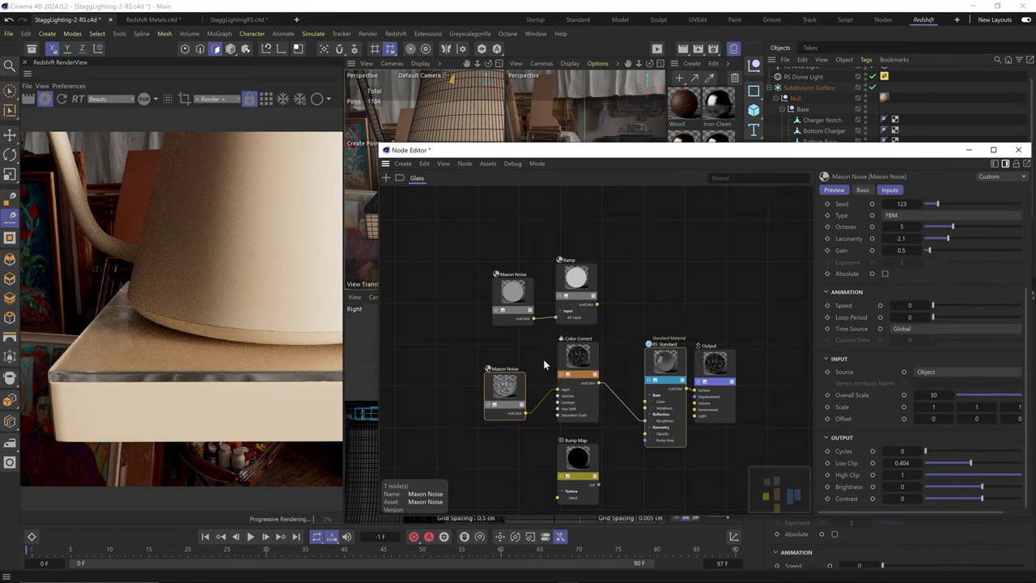
- Give the Glass material a pale peach subsurface color and a subsurface weight of 0.785
{"action": "left_click_drag", "start_coordinate": [566, 150], "coordinate": [550, 253]}
{"action": "scroll", "coordinate": [447, 199], "scroll_direction": "up", "scroll_amount": 3}
{"action": "left_click", "coordinate": [622, 465]}
{"action": "scroll", "coordinate": [812, 415], "scroll_direction": "down", "scroll_amount": 5}
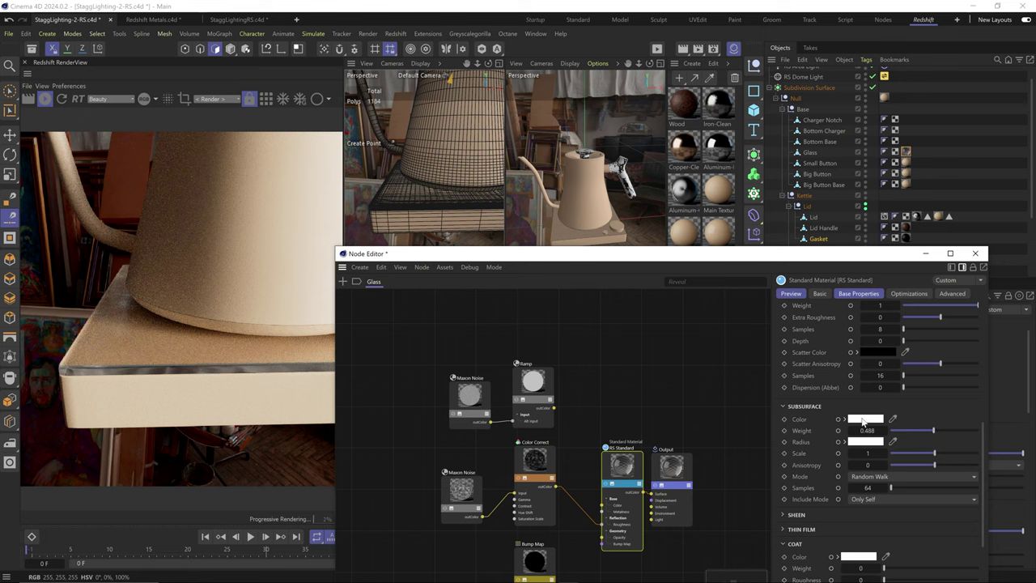
{"action": "left_click", "coordinate": [865, 420]}
{"action": "left_click", "coordinate": [914, 531]}
{"action": "left_click_drag", "start_coordinate": [947, 434], "coordinate": [960, 431]}
- Set the Glass material's transmission weight to 0.87, subsurface weight to 1 and subsurface scale to 0.1
{"action": "scroll", "coordinate": [840, 393], "scroll_direction": "up", "scroll_amount": 2}
{"action": "left_click_drag", "start_coordinate": [979, 370], "coordinate": [970, 372]}
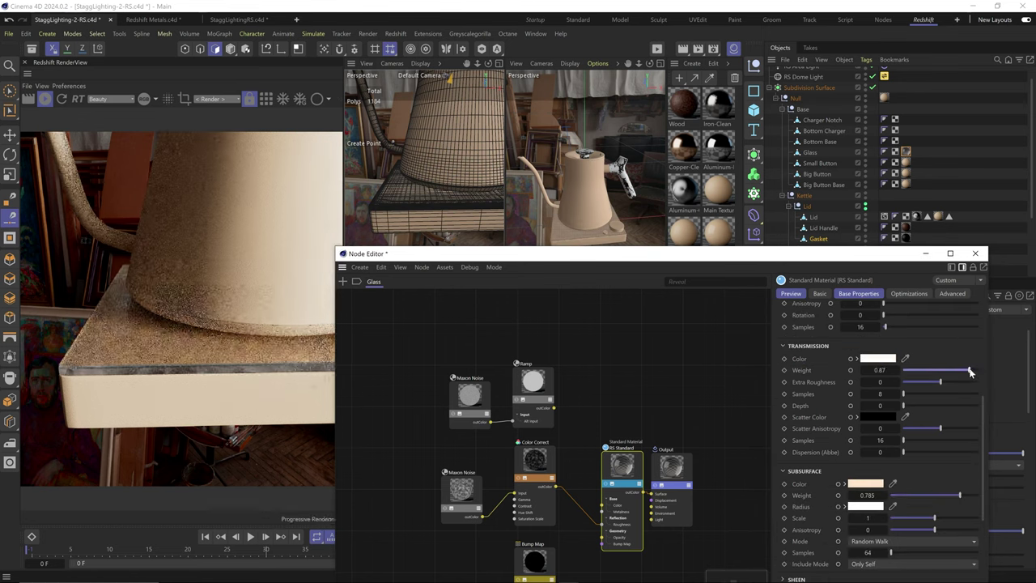
{"action": "left_click_drag", "start_coordinate": [978, 492], "coordinate": [982, 493]}
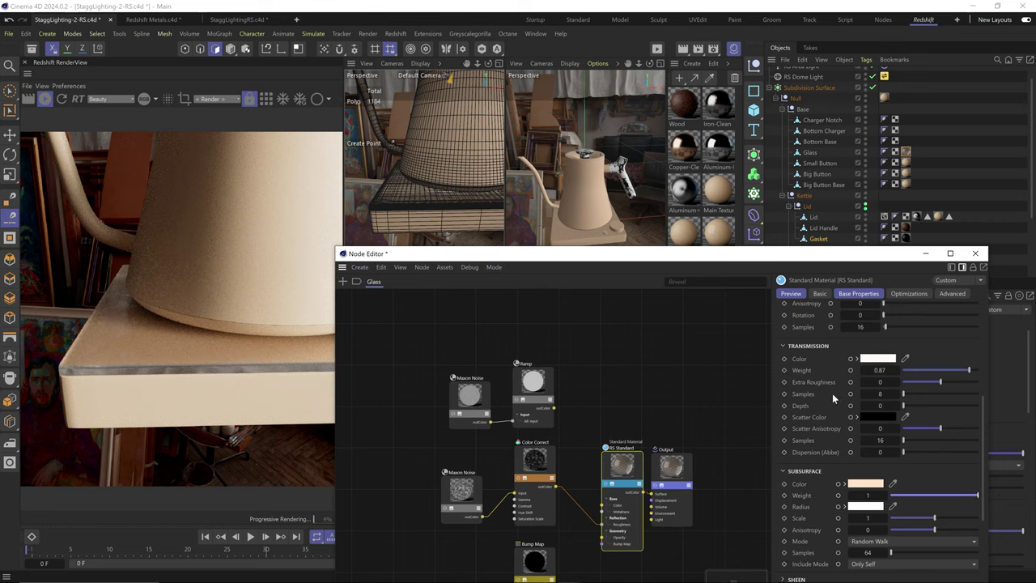
{"action": "key", "text": "Return"}
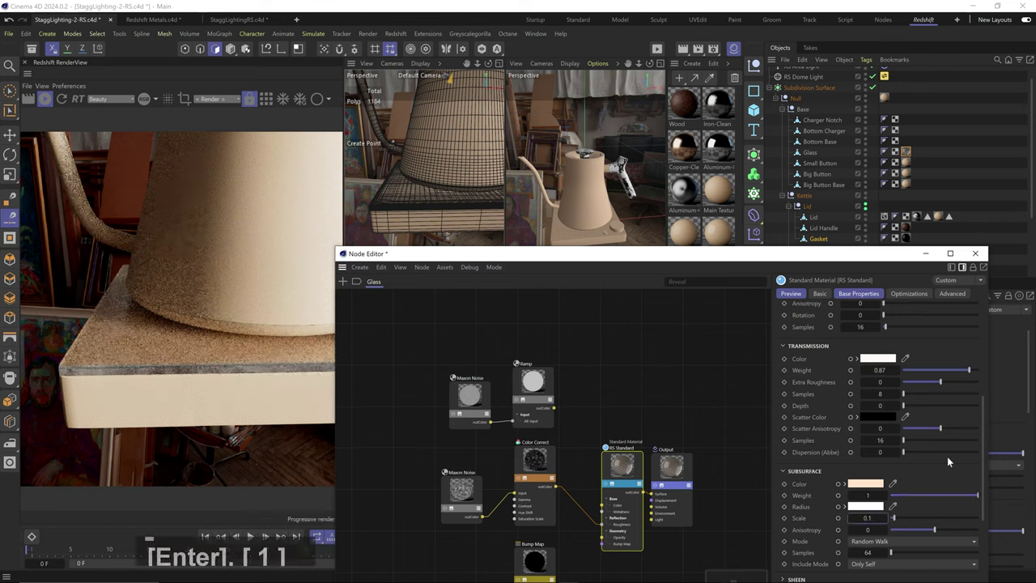
- Hide the Kettle group to expose the base's charger and apply the Copper-Clean material to the Charger Notch
{"action": "left_click_drag", "start_coordinate": [477, 226], "coordinate": [455, 197]}
{"action": "key", "text": "1"}
{"action": "key", "text": "3"}
{"action": "key", "text": "3"}
{"action": "key", "text": "3"}
{"action": "key", "text": "1"}
{"action": "key", "text": "2"}
{"action": "key", "text": "1"}
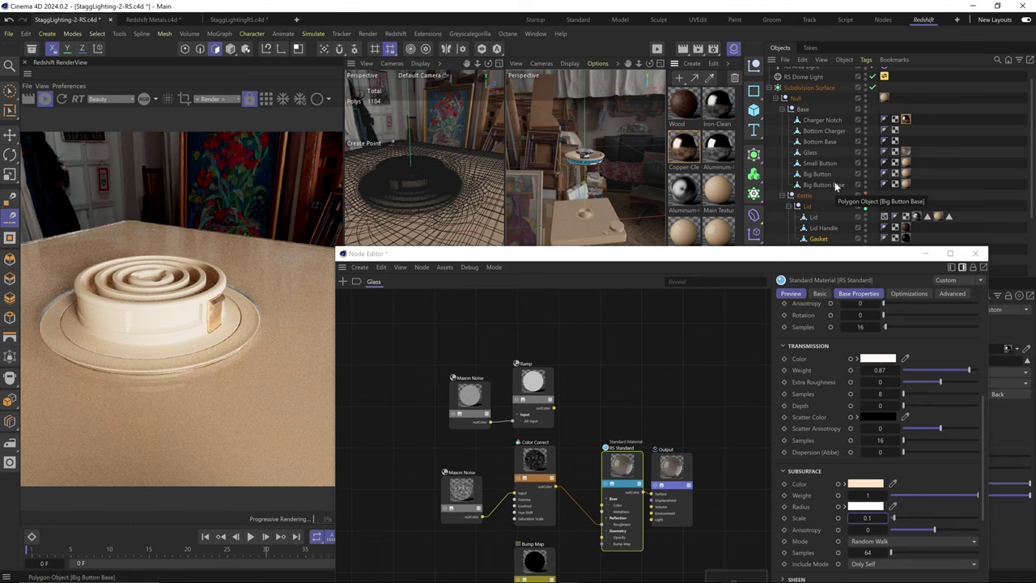
- Copy the beige material tag onto the base's Bottom Base object
{"action": "left_click_drag", "start_coordinate": [854, 116], "coordinate": [904, 140], "text": "ctrl"}
{"action": "scroll", "coordinate": [890, 186], "scroll_direction": "down", "scroll_amount": 3}
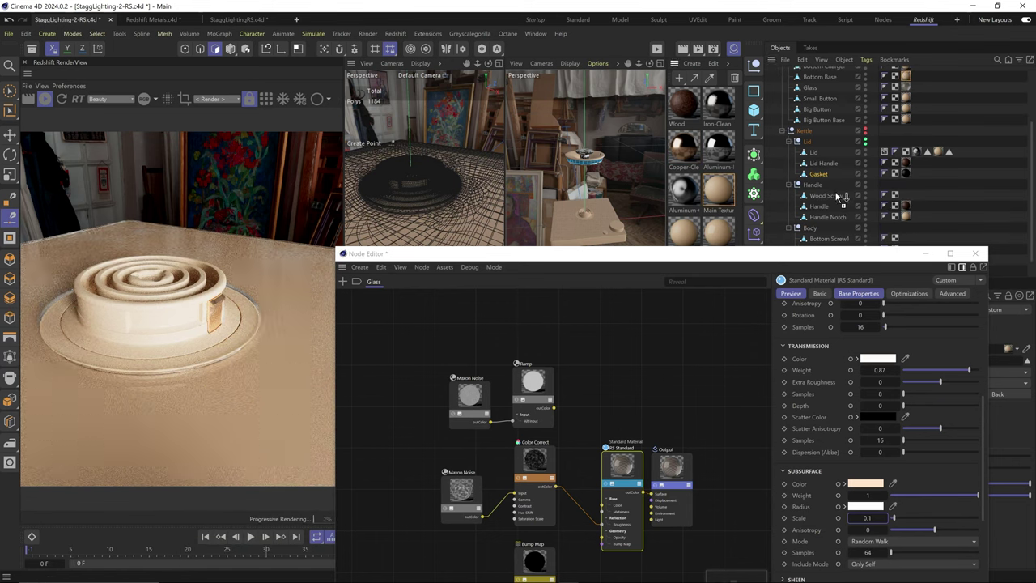
- Apply Iron-Clean to the handle's Wood Screw and limit the render to a close-up region around the screw
{"action": "mouse_move", "coordinate": [437, 202]}
{"action": "left_mouse_down", "text": "alt"}
{"action": "mouse_move", "coordinate": [445, 194]}
{"action": "mouse_move", "coordinate": [429, 202]}
{"action": "left_mouse_up", "text": "alt"}
{"action": "key", "text": "2"}
{"action": "key", "text": "1"}
{"action": "key", "text": "3"}
{"action": "left_click", "coordinate": [715, 103]}
{"action": "left_click", "coordinate": [185, 99]}
{"action": "mouse_move", "coordinate": [271, 218]}
{"action": "left_mouse_down"}
{"action": "mouse_move", "coordinate": [90, 399]}
{"action": "mouse_move", "coordinate": [180, 330]}
{"action": "left_mouse_up"}
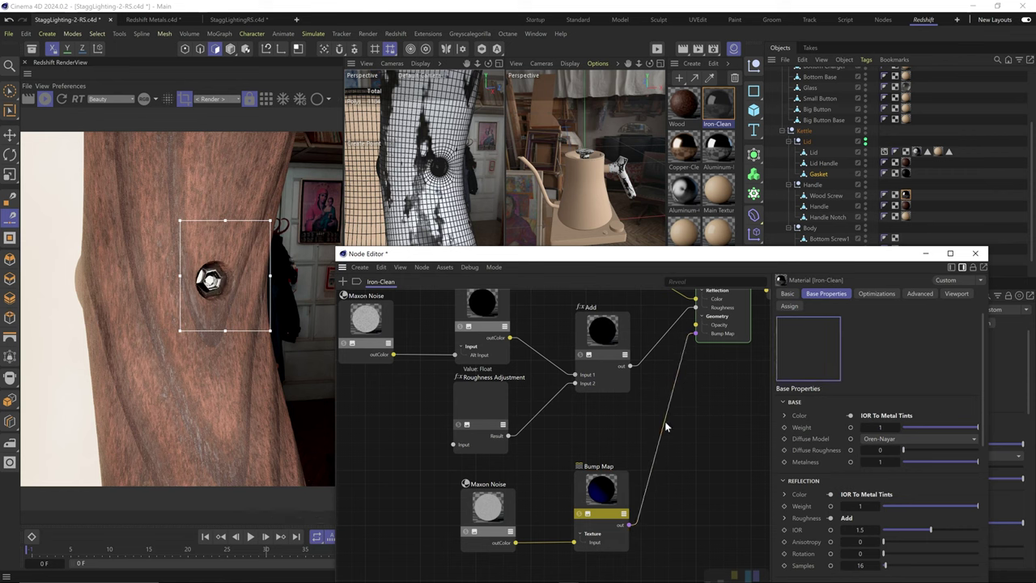
- Set the Iron-Clean bump noise's overall scale to 0.72 and the Bump Map height scale to 0.01
{"action": "type", "text": "0.005"}
{"action": "key", "text": "Return"}
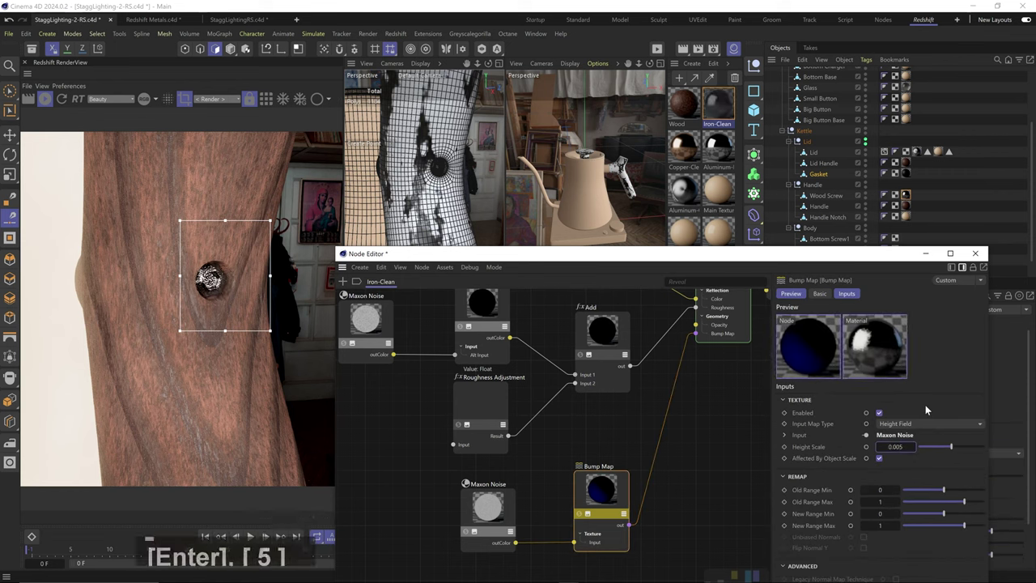
{"action": "left_click", "coordinate": [483, 510]}
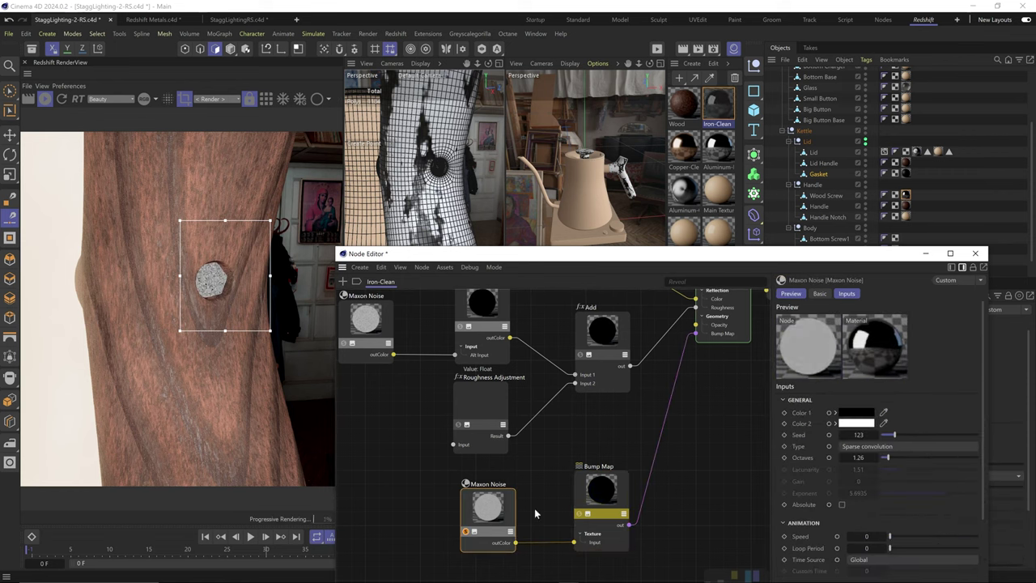
{"action": "scroll", "coordinate": [810, 486], "scroll_direction": "down", "scroll_amount": 3}
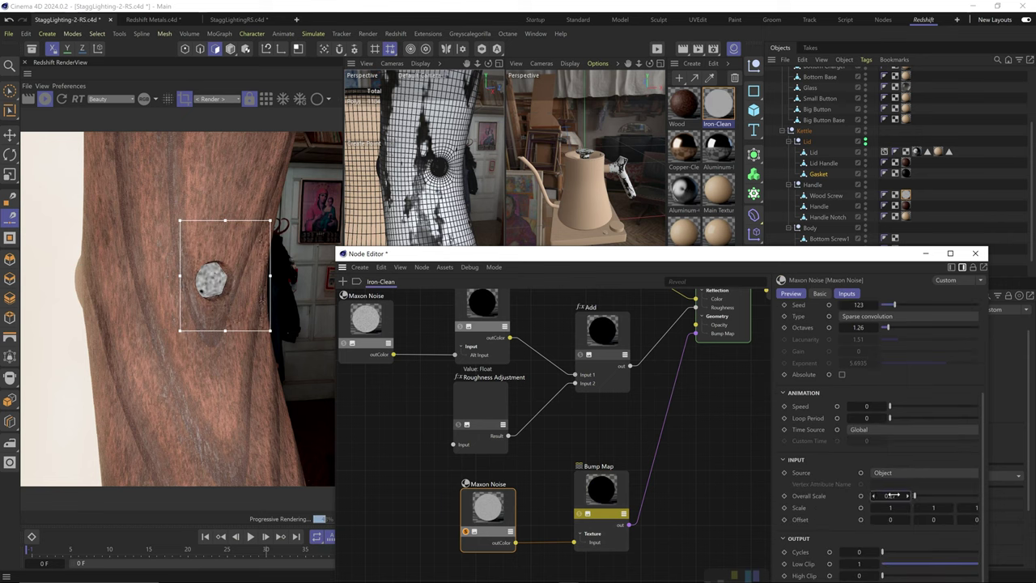
{"action": "left_click_drag", "start_coordinate": [891, 495], "coordinate": [900, 495]}
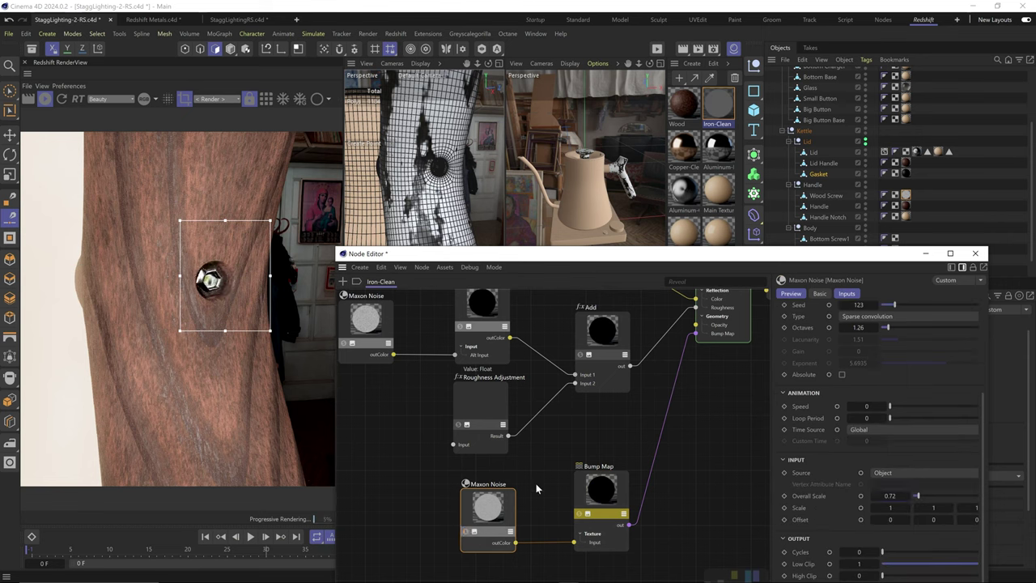
{"action": "left_click", "coordinate": [590, 481]}
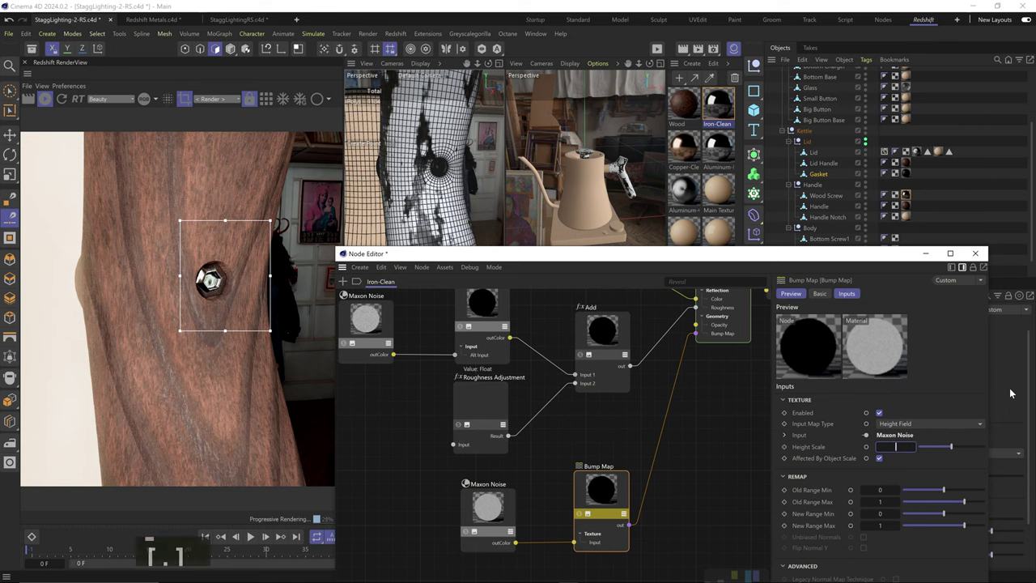
{"action": "type", "text": "01"}
{"action": "key", "text": "Return"}
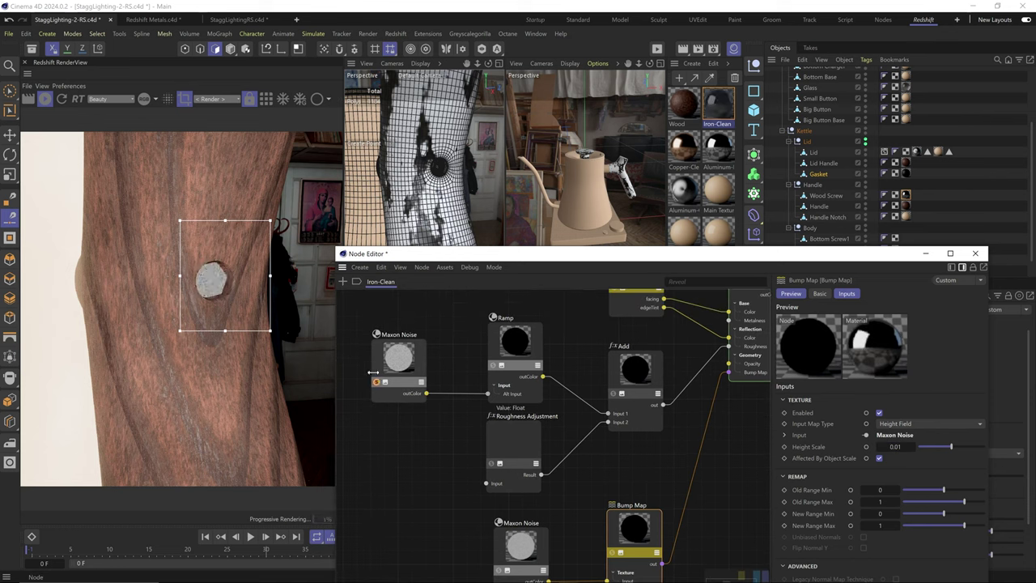
- Preview the Iron-Clean roughness noise and set its overall scale to 0.42, low clip to 0.171 and high clip to 0.1
{"action": "left_click", "coordinate": [399, 356]}
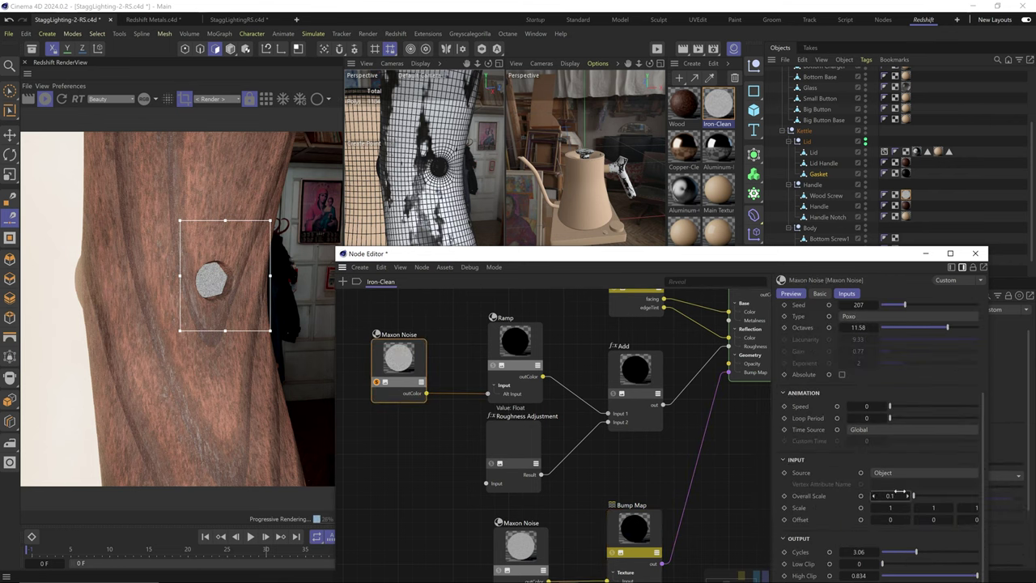
{"action": "left_click_drag", "start_coordinate": [899, 495], "coordinate": [900, 494]}
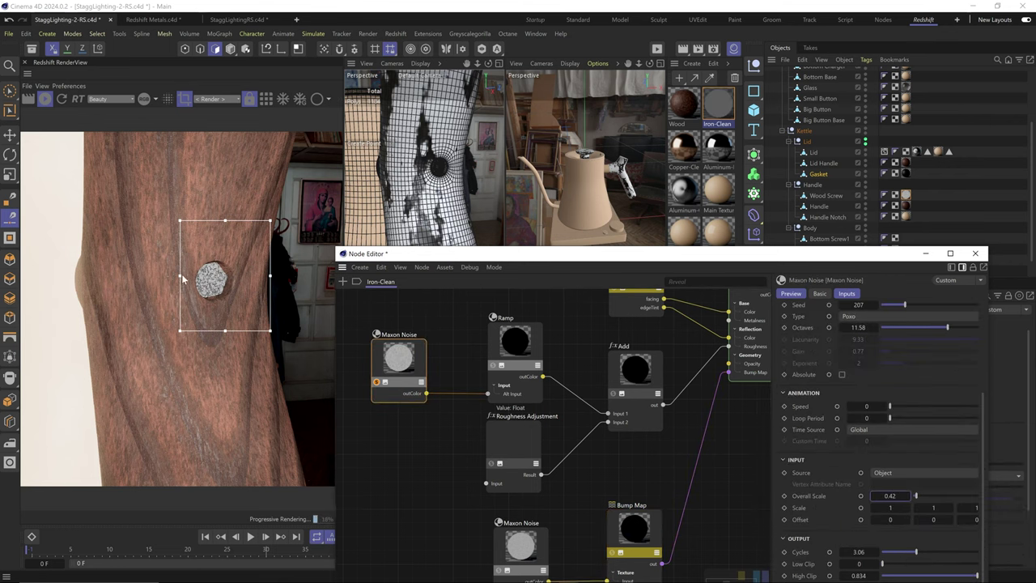
{"action": "scroll", "coordinate": [183, 279], "scroll_direction": "up", "scroll_amount": 3}
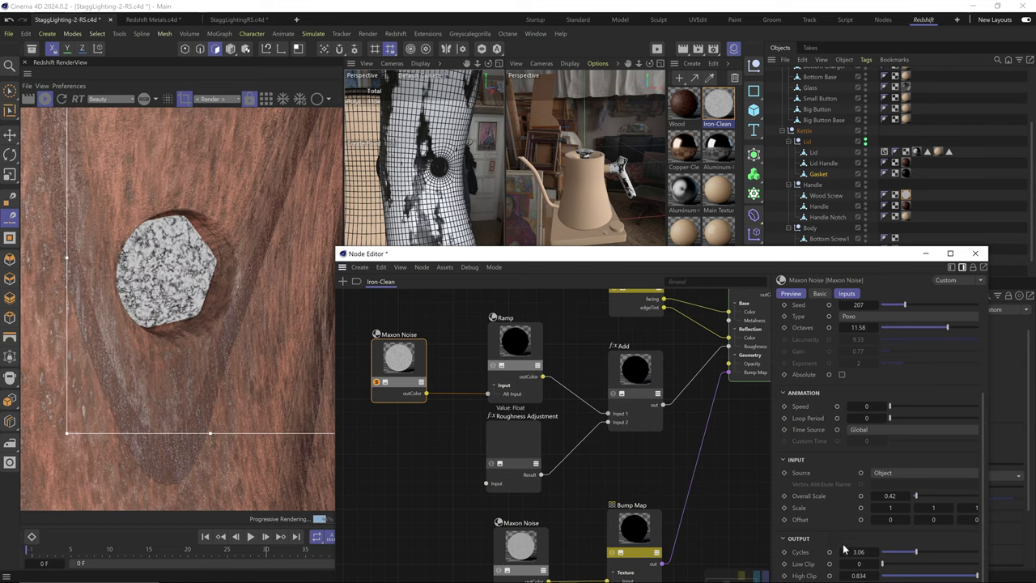
{"action": "mouse_move", "coordinate": [904, 575]}
{"action": "left_mouse_down"}
{"action": "mouse_move", "coordinate": [886, 569]}
{"action": "mouse_move", "coordinate": [901, 569]}
{"action": "left_mouse_up"}
{"action": "left_click", "coordinate": [377, 383]}
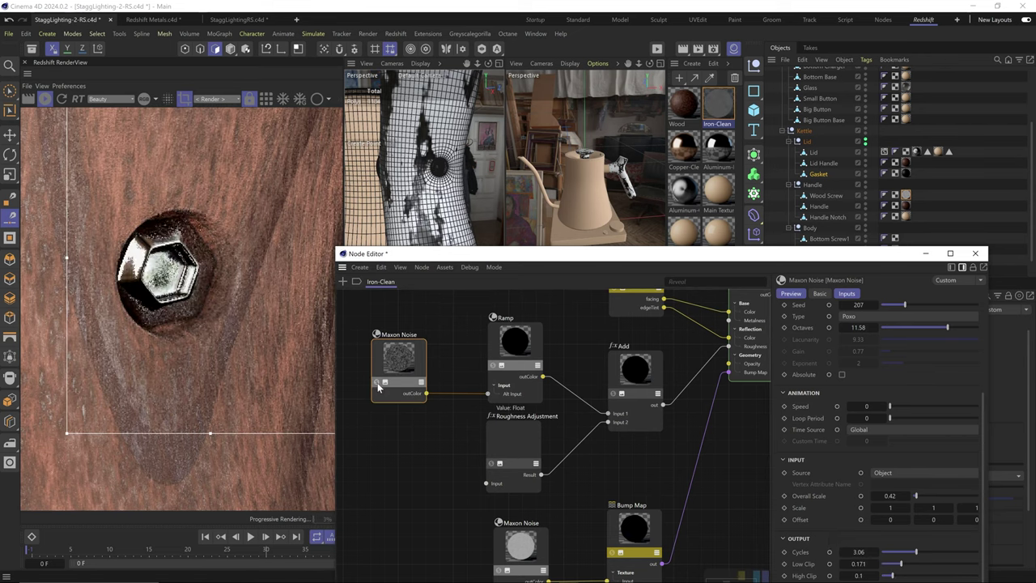
- Set the Iron-Clean material's Roughness Adjustment value to 0.2
{"action": "left_click", "coordinate": [517, 437]}
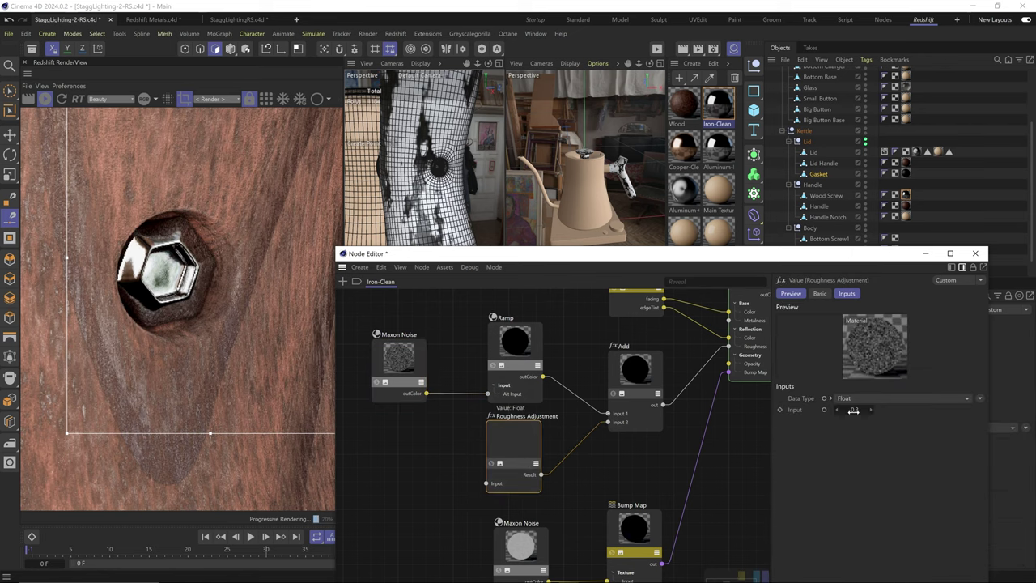
{"action": "type", "text": "0.2"}
{"action": "key", "text": "Return"}
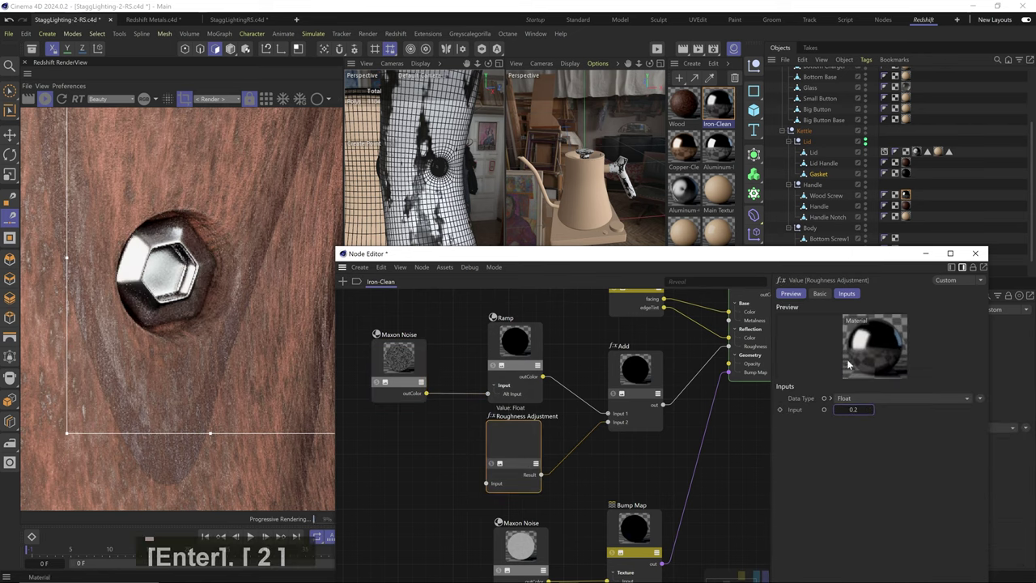
- Preview the combined roughness at the Add node and set the Ramp's end knot to a dark grey of 15% value
{"action": "left_click", "coordinate": [613, 393]}
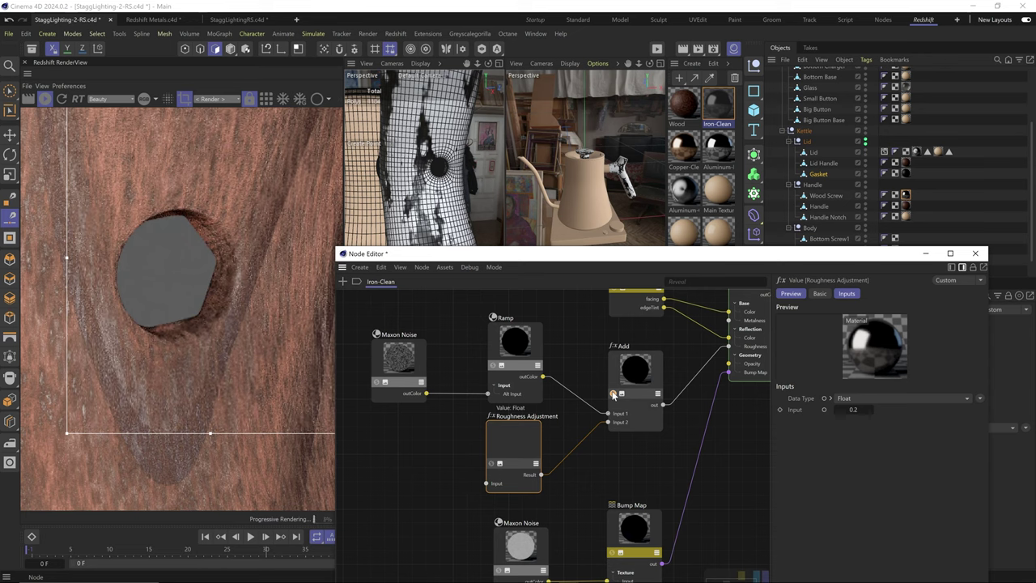
{"action": "left_click", "coordinate": [539, 349]}
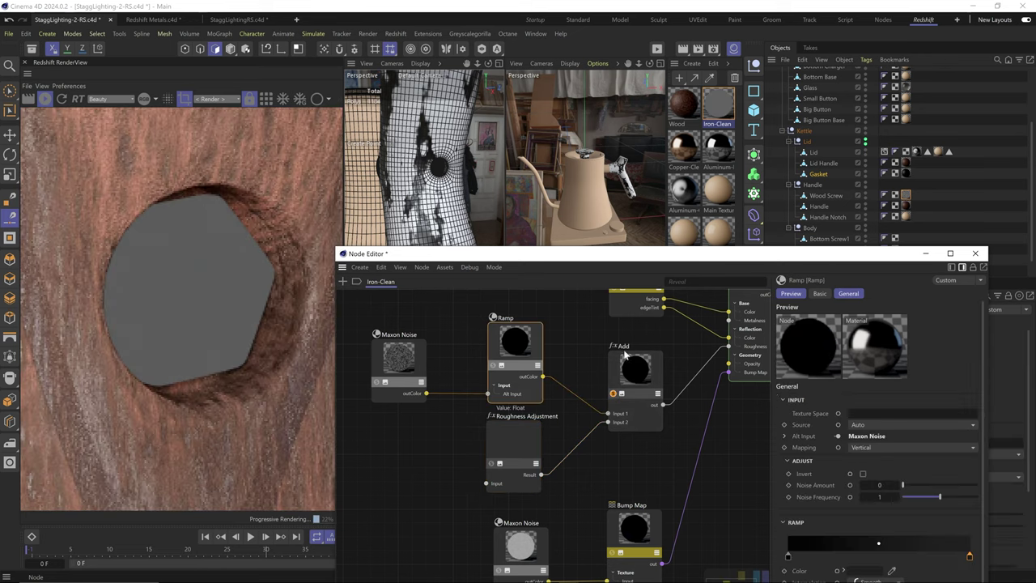
{"action": "double_click", "coordinate": [970, 556]}
{"action": "left_click_drag", "start_coordinate": [794, 541], "coordinate": [862, 540]}
{"action": "key", "text": "Return"}
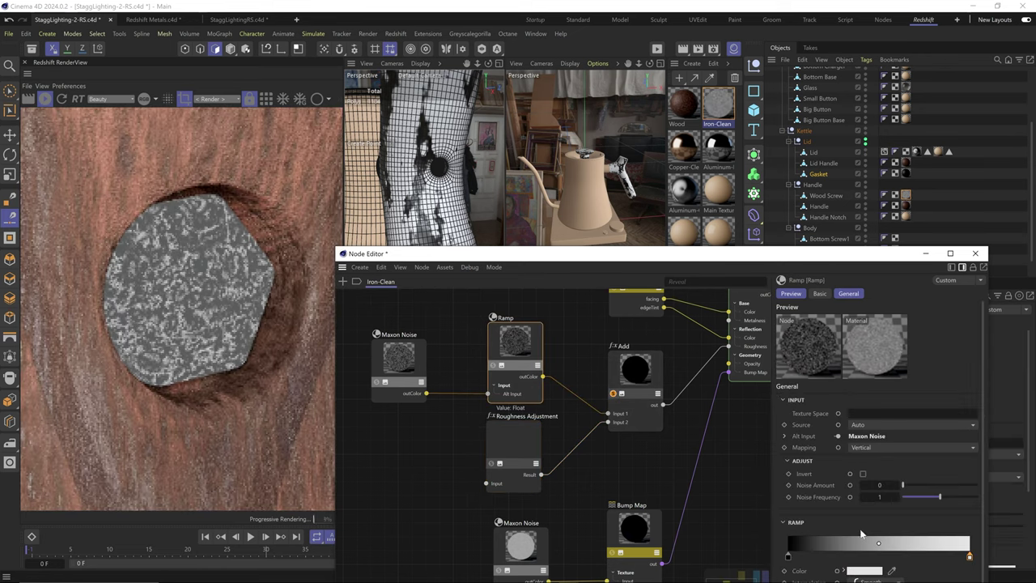
{"action": "left_click", "coordinate": [614, 394]}
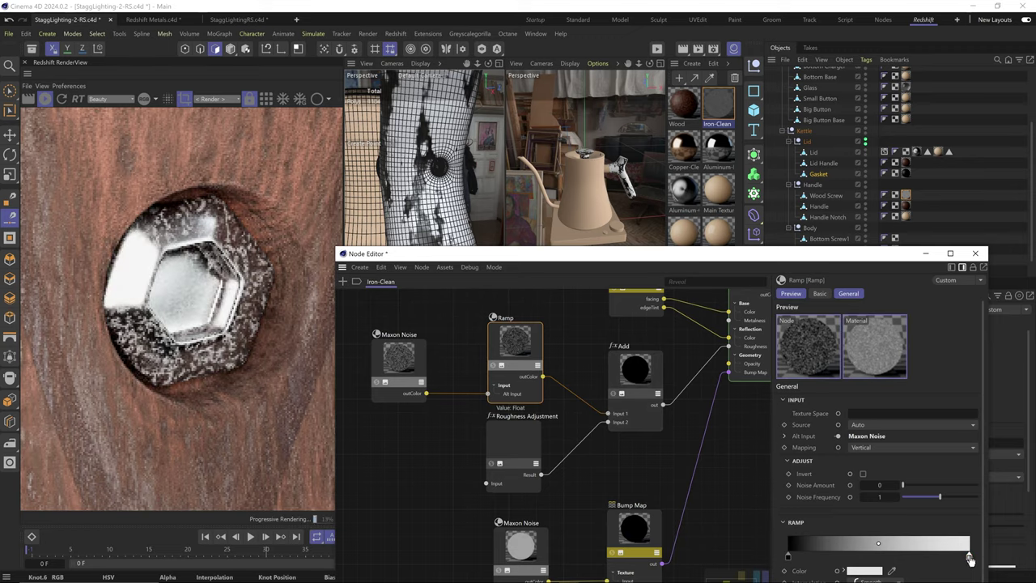
{"action": "double_click", "coordinate": [969, 555]}
{"action": "left_click_drag", "start_coordinate": [862, 549], "coordinate": [762, 550]}
{"action": "key", "text": "Return"}
{"action": "double_click", "coordinate": [970, 555]}
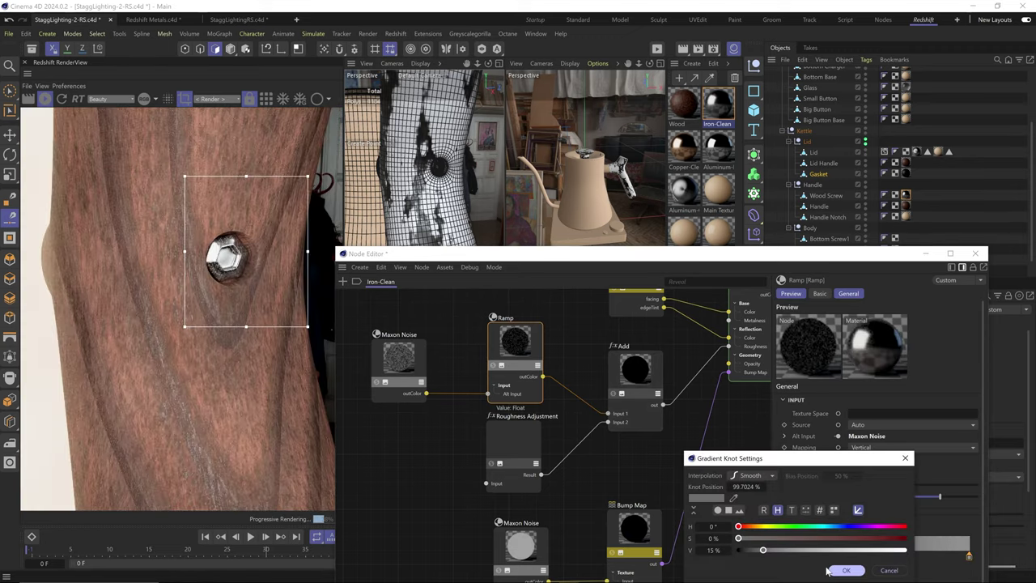
{"action": "left_click", "coordinate": [828, 571]}
{"action": "left_click", "coordinate": [975, 254]}
- Apply Iron-Clean to the three bottom screws and Semi-Gloss to the Cloner that holds the legs
{"action": "scroll", "coordinate": [905, 166], "scroll_direction": "down", "scroll_amount": 1}
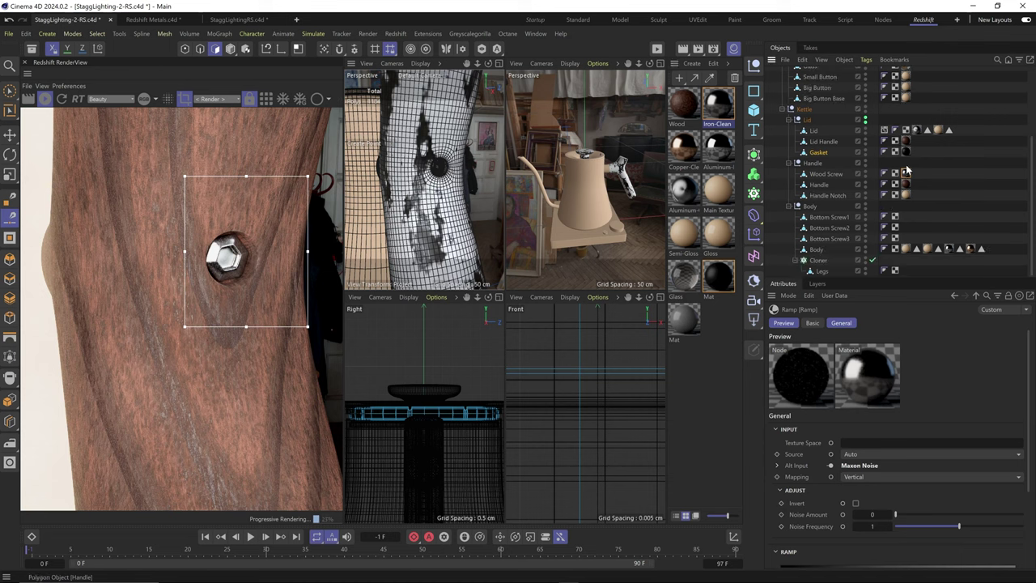
{"action": "left_click_drag", "start_coordinate": [906, 175], "coordinate": [905, 238], "text": "ctrl"}
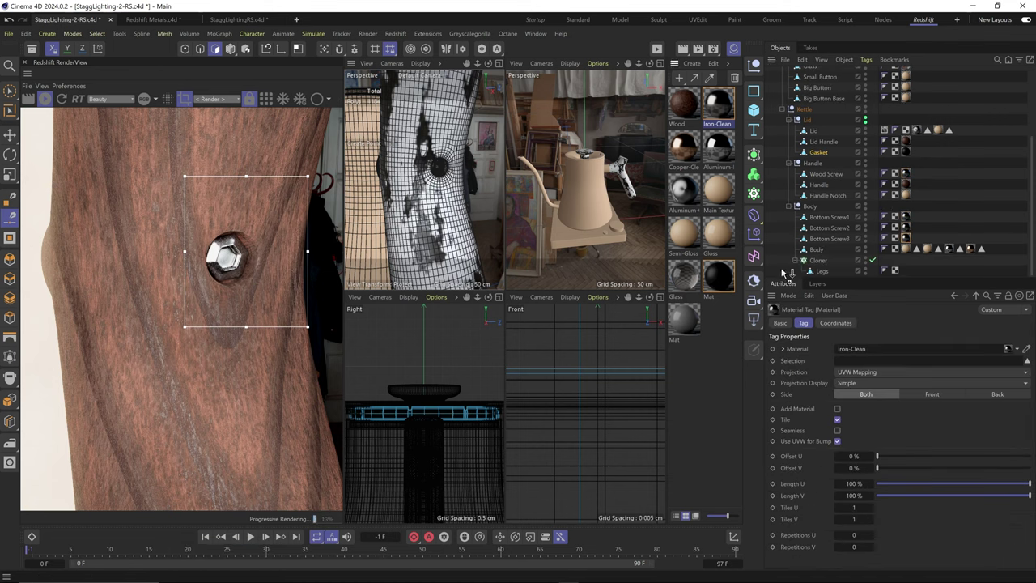
{"action": "key", "text": "2"}
{"action": "left_click_drag", "start_coordinate": [487, 172], "coordinate": [437, 209]}
{"action": "key", "text": "3"}
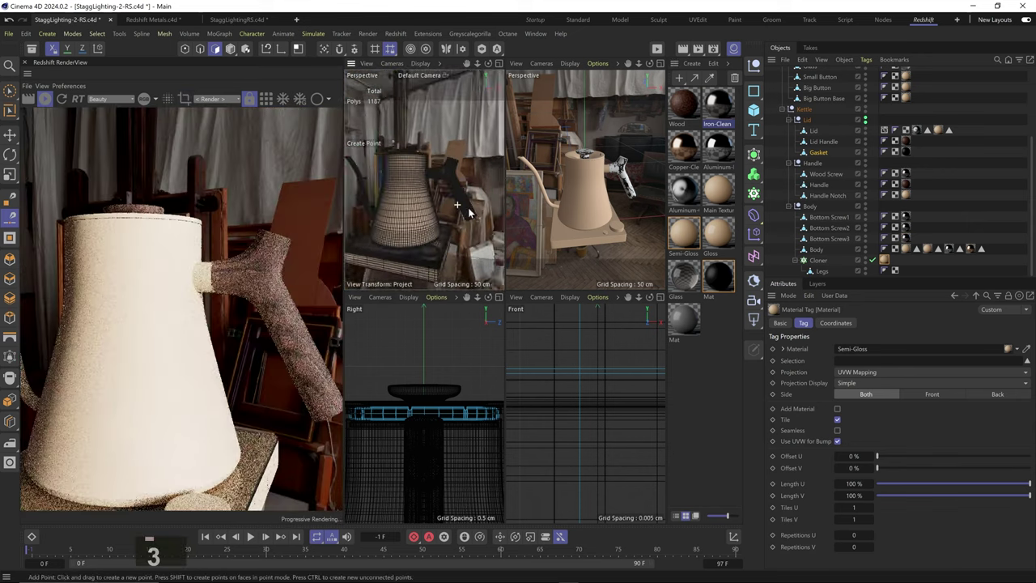
- Bring the whole kettle and its base into view and save the scene
{"action": "key", "text": "2"}
{"action": "scroll", "coordinate": [801, 122], "scroll_direction": "up", "scroll_amount": 3}
{"action": "key", "text": "ctrl+s"}
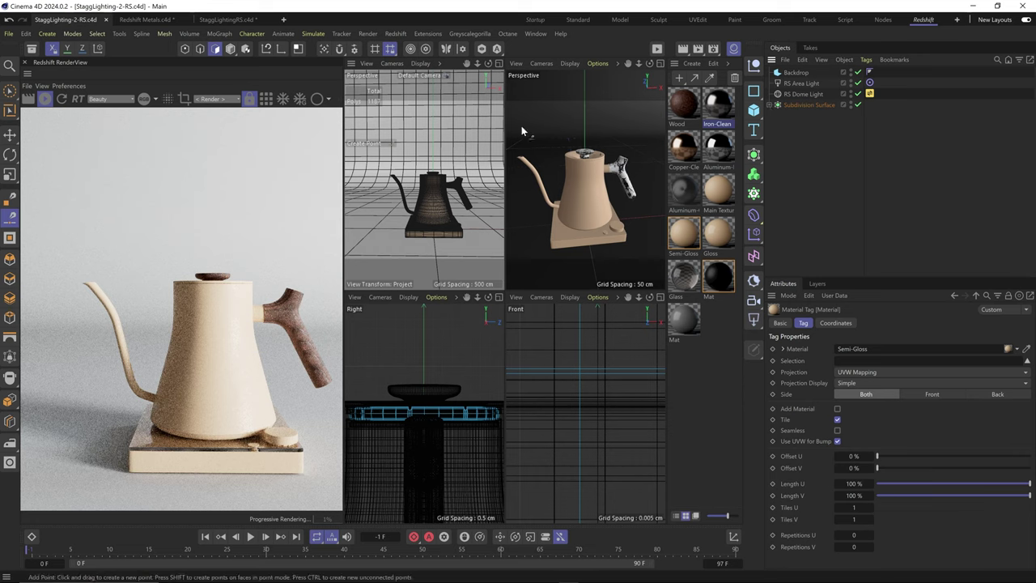
- Add a Redshift camera with a 100 mm focal length and reframe the kettle through it
{"action": "key", "text": "1"}
{"action": "left_click", "coordinate": [751, 303]}
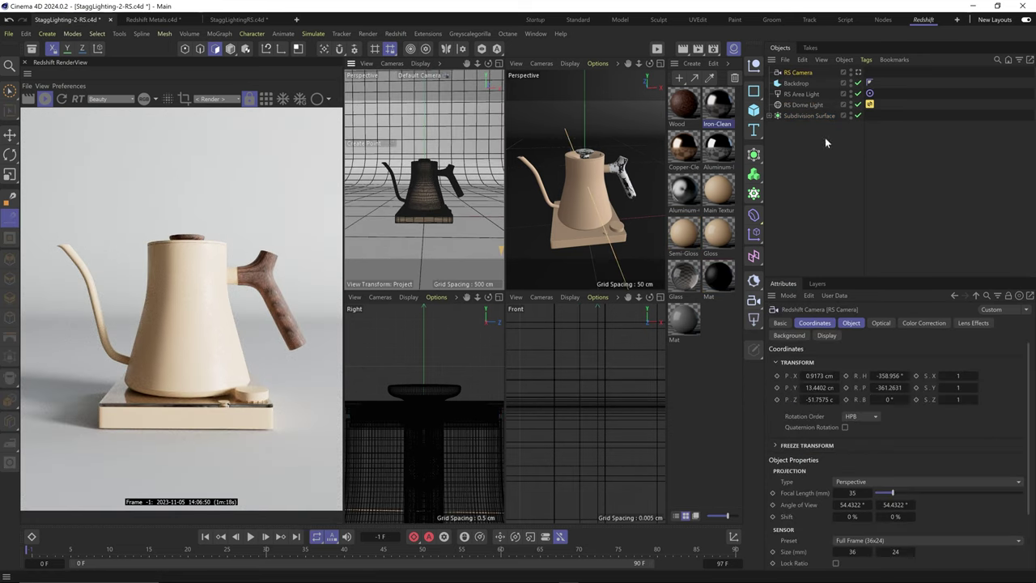
{"action": "double_click", "coordinate": [853, 492]}
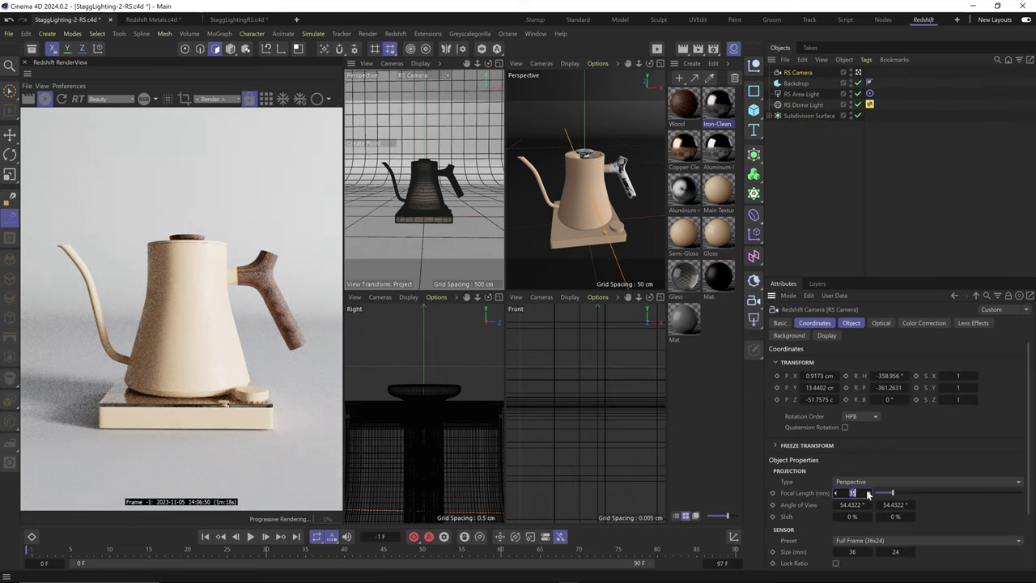
{"action": "type", "text": "100"}
{"action": "key", "text": "Return"}
{"action": "key", "text": "2"}
{"action": "mouse_move", "coordinate": [437, 211]}
{"action": "left_mouse_down"}
{"action": "mouse_move", "coordinate": [402, 229]}
{"action": "mouse_move", "coordinate": [438, 202]}
{"action": "mouse_move", "coordinate": [421, 202]}
{"action": "left_mouse_up"}
{"action": "key", "text": "1"}
{"action": "key", "text": "1"}
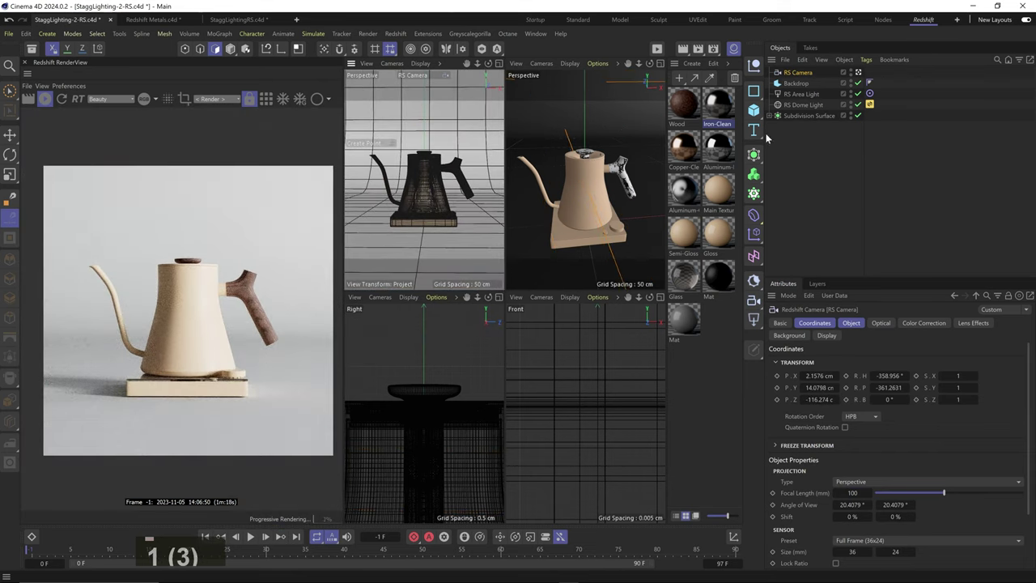
- Disable the RS Dome Light and add a second area light with a Target tag aimed at the Subdivision Surface
{"action": "left_click", "coordinate": [858, 105]}
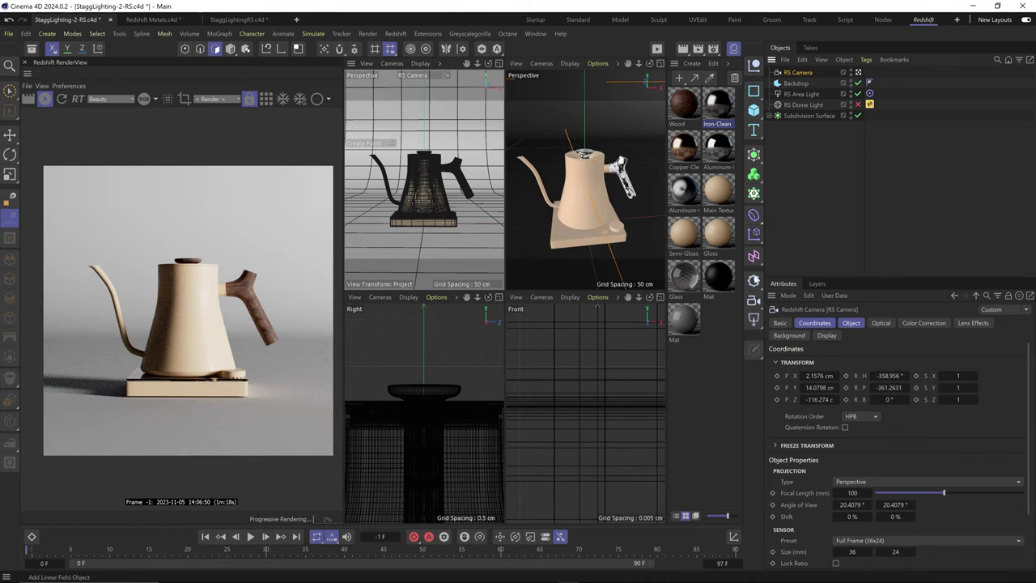
{"action": "left_click", "coordinate": [753, 280]}
{"action": "right_click", "coordinate": [813, 75]}
{"action": "mouse_move", "coordinate": [930, 91]}
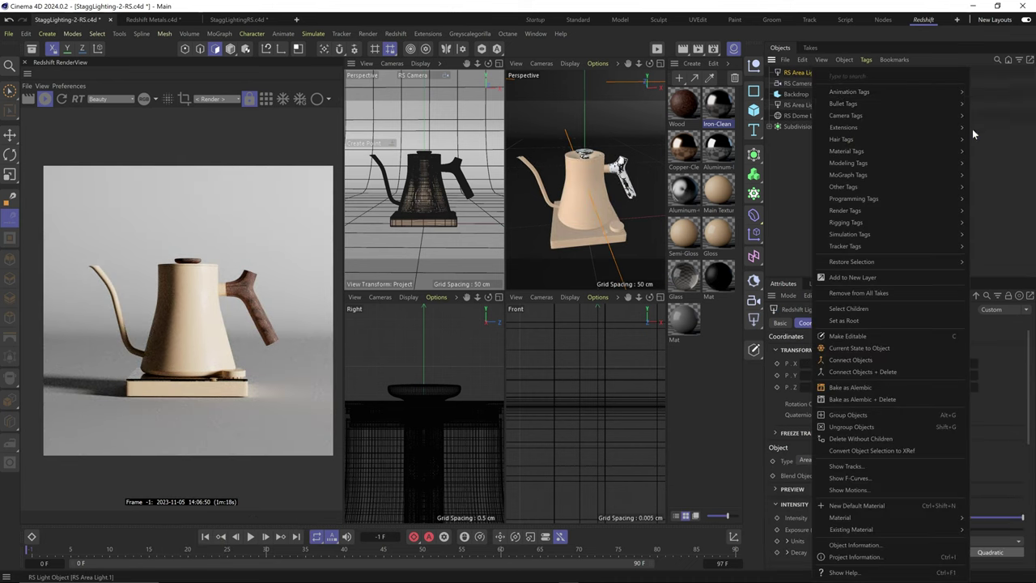
{"action": "left_click", "coordinate": [992, 138]}
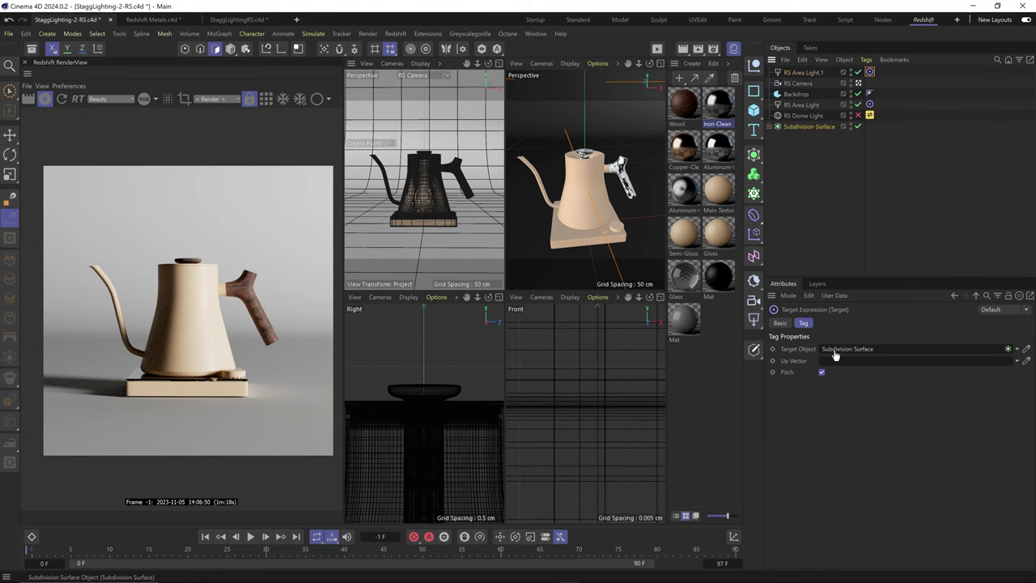
- Move the new area light away from the kettle to the front side and set its intensity to 9.76
{"action": "left_click", "coordinate": [801, 72]}
{"action": "left_click_drag", "start_coordinate": [598, 178], "coordinate": [598, 223]}
{"action": "key", "text": "e"}
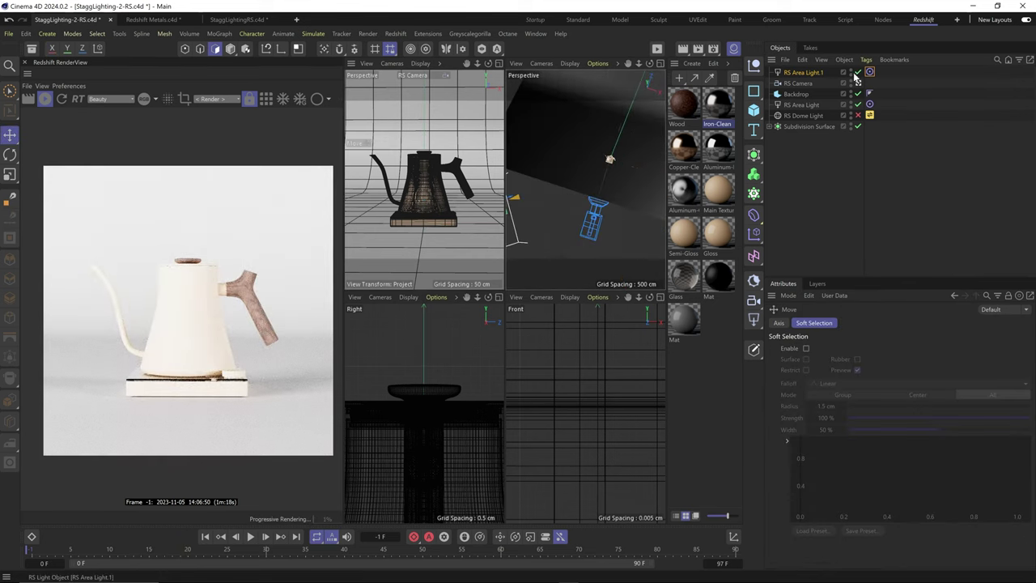
{"action": "left_click", "coordinate": [828, 74]}
{"action": "left_click", "coordinate": [881, 517]}
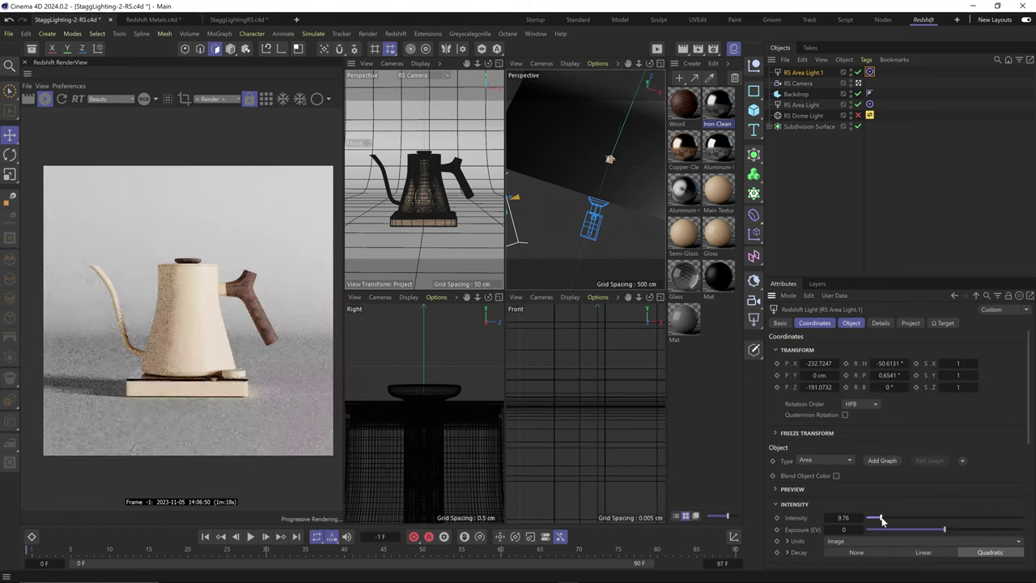
- Disable the original RS Area Light and raise the new area light to a height of about 90.6 cm
{"action": "left_click", "coordinate": [858, 104]}
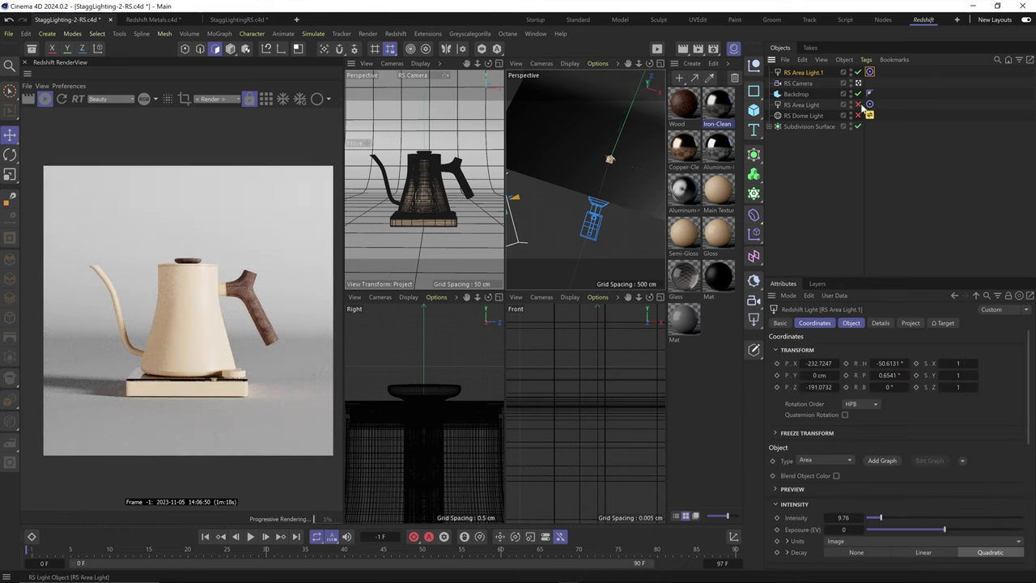
{"action": "key", "text": "2"}
{"action": "left_click_drag", "start_coordinate": [567, 161], "coordinate": [531, 119]}
{"action": "key", "text": "3"}
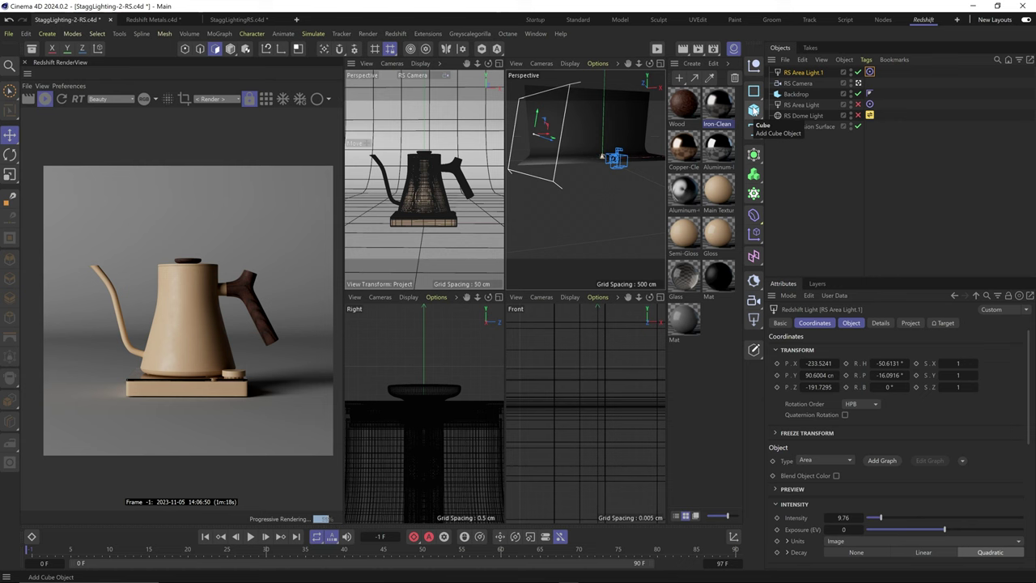
- Add one cube as a pedestal beneath the kettle and a second, large cube as a wall behind it
{"action": "left_click", "coordinate": [753, 110]}
{"action": "key", "text": "t"}
{"action": "left_click_drag", "start_coordinate": [566, 213], "coordinate": [484, 427]}
{"action": "key", "text": "e"}
{"action": "key", "text": "2"}
{"action": "key", "text": "3"}
{"action": "left_click_drag", "start_coordinate": [567, 194], "coordinate": [570, 219]}
{"action": "key", "text": "ctrl+z"}
{"action": "key", "text": "ctrl+z"}
{"action": "key", "text": "3"}
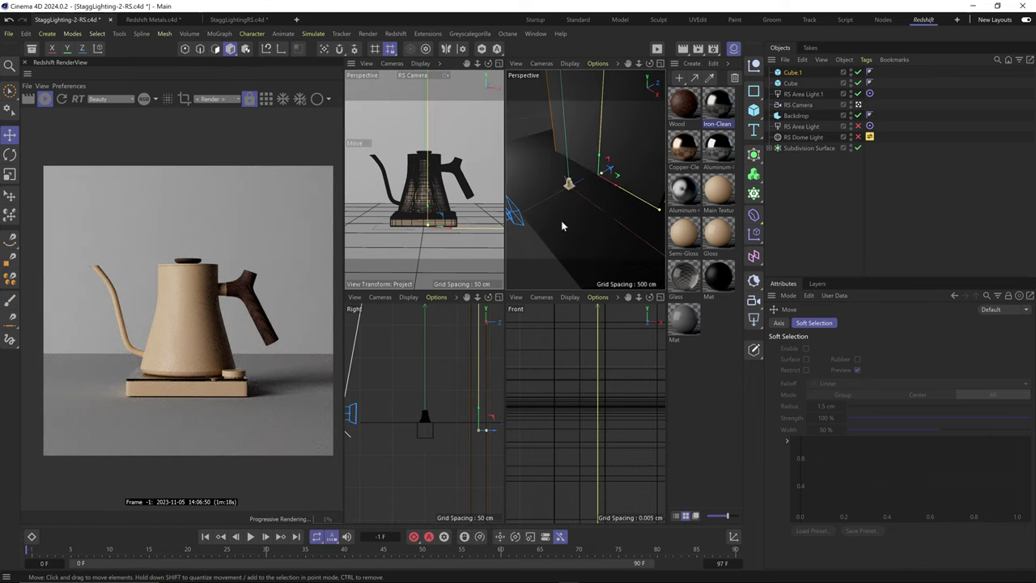
- Select the Backdrop and disable it
{"action": "left_click", "coordinate": [563, 226]}
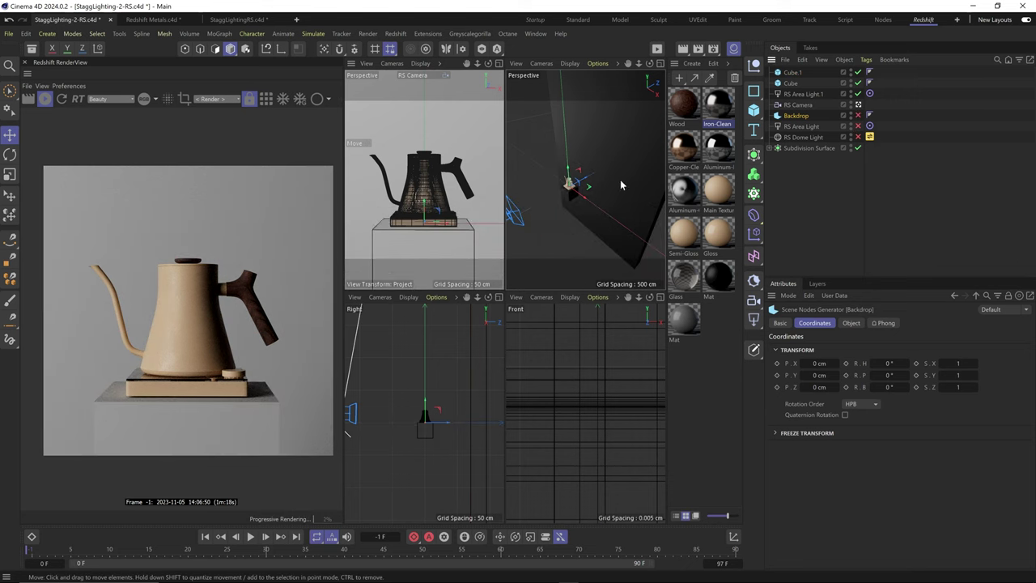
- Move the original RS Area Light above the active area light in the object list and rename the active one Key Light
{"action": "left_click_drag", "start_coordinate": [802, 127], "coordinate": [801, 90]}
{"action": "double_click", "coordinate": [801, 105]}
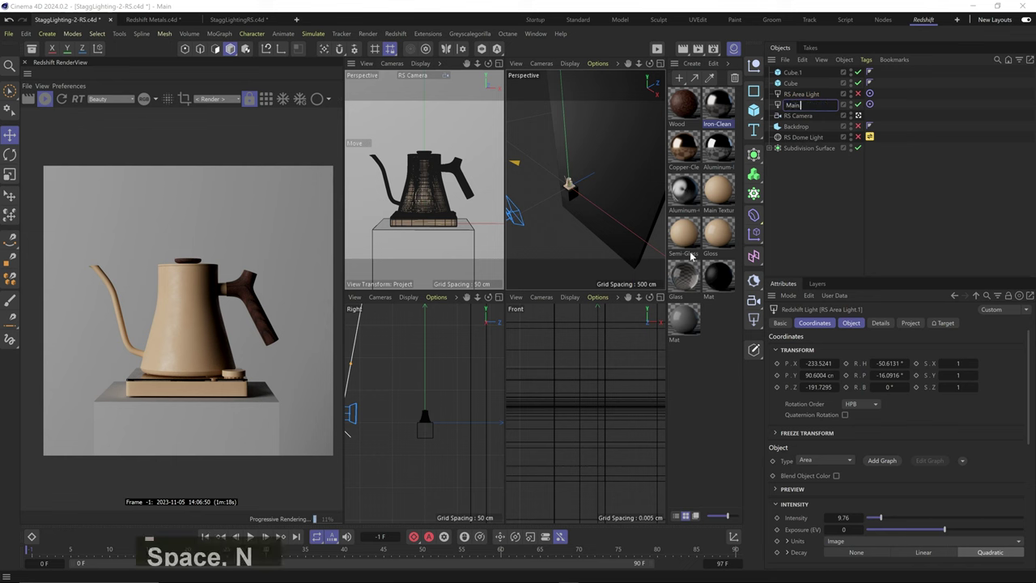
{"action": "key", "text": "BackSpace"}
{"action": "type", "text": "Key Light"}
{"action": "key", "text": "Return"}
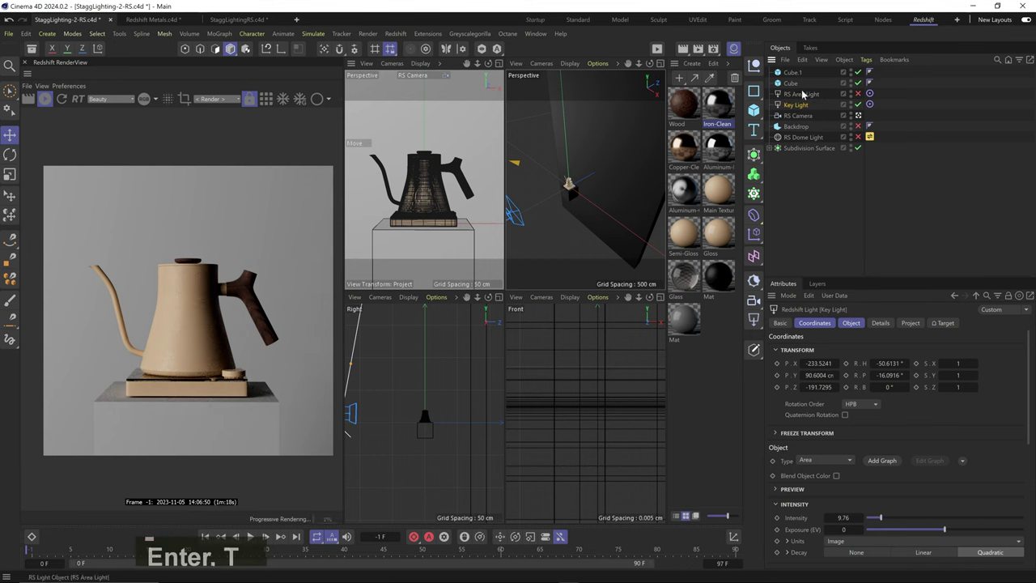
- Enable the original RS Area Light and place it above and behind the kettle, in front of the wall
{"action": "left_click", "coordinate": [803, 95]}
{"action": "key", "text": "e"}
{"action": "left_click_drag", "start_coordinate": [620, 173], "coordinate": [595, 265]}
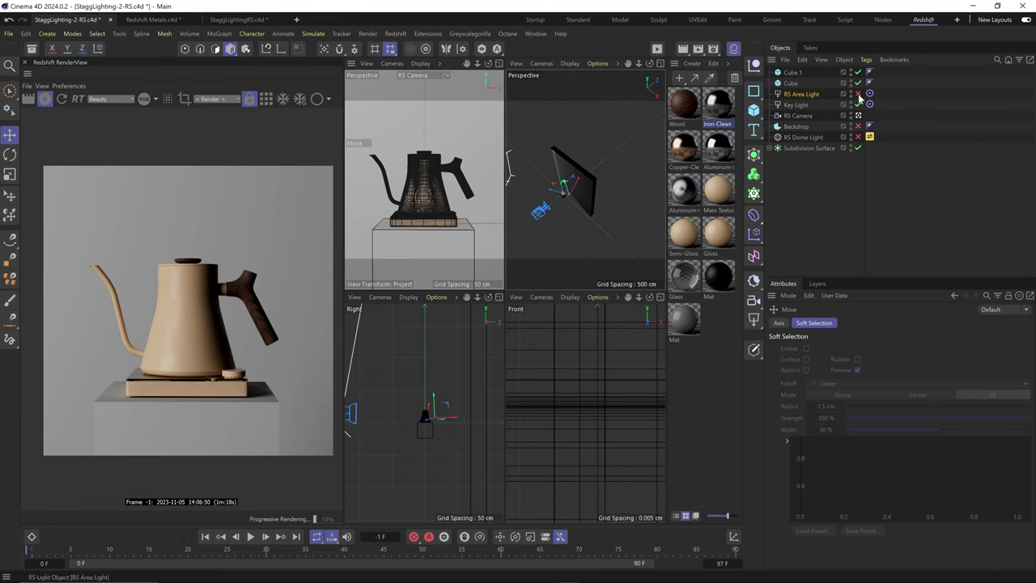
{"action": "key", "text": "2"}
{"action": "left_click_drag", "start_coordinate": [575, 162], "coordinate": [603, 168]}
{"action": "key", "text": "t"}
{"action": "key", "text": "3"}
{"action": "key", "text": "e"}
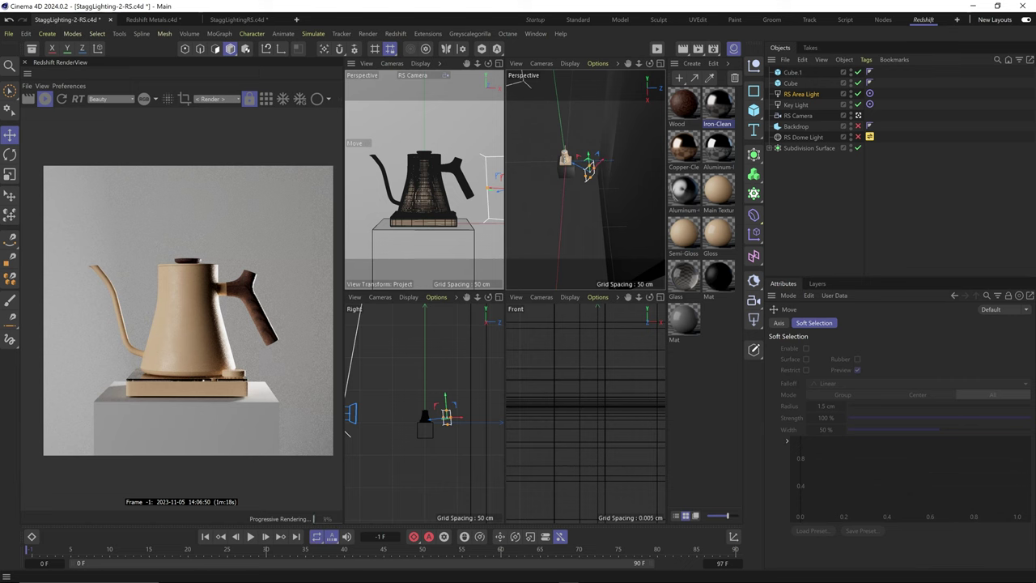
{"action": "key", "text": "3"}
{"action": "key", "text": "2"}
- Orbit the camera to a three-quarter view of the kettle and rotate the wall cube to a heading of about 26.3°
{"action": "left_click_drag", "start_coordinate": [490, 182], "coordinate": [429, 207]}
{"action": "key", "text": "3"}
{"action": "key", "text": "1"}
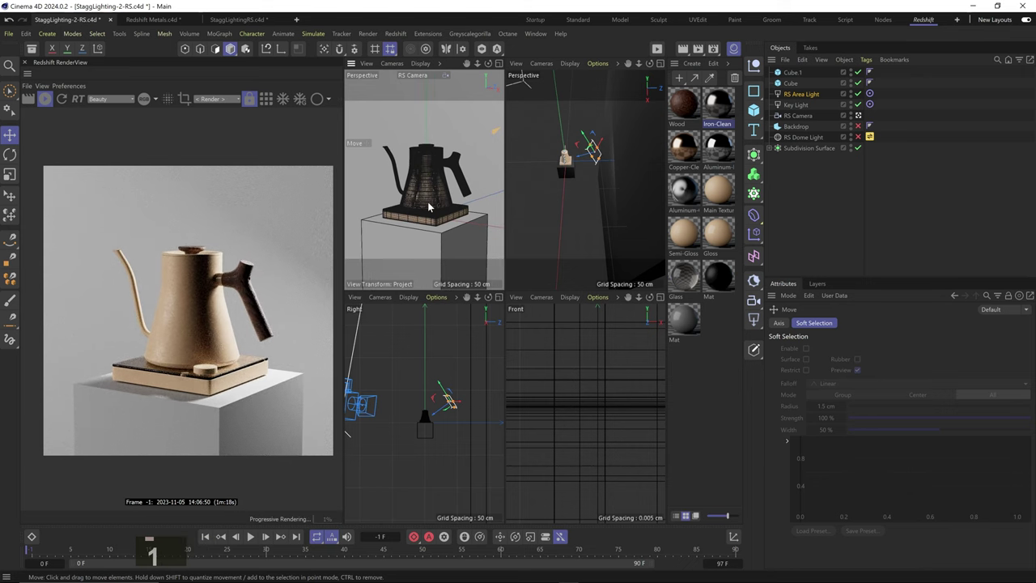
{"action": "left_click", "coordinate": [567, 217]}
{"action": "key", "text": "r"}
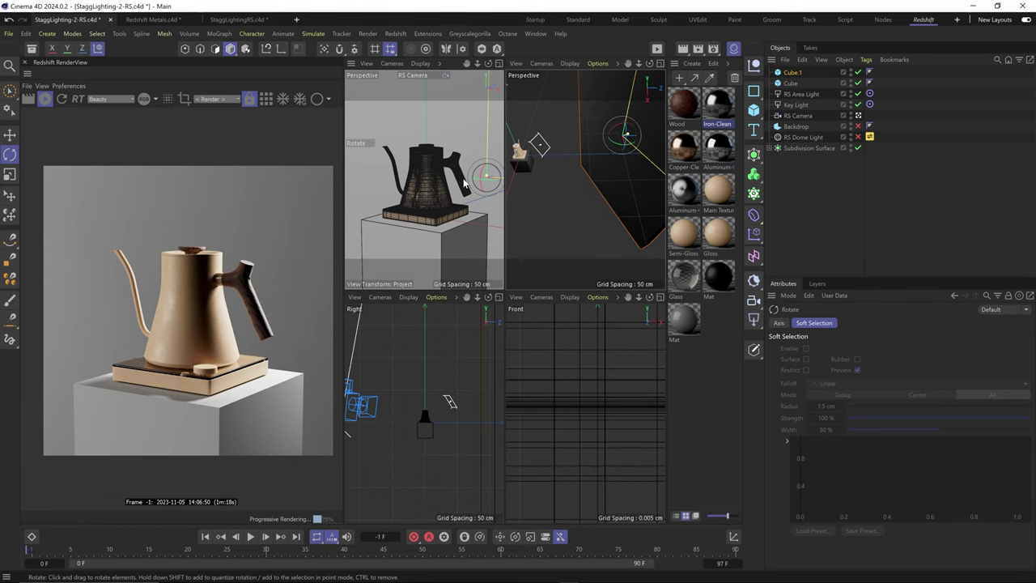
- Turn off Node Materials for Presets in the Redshift renderer preferences and close the preferences
{"action": "key", "text": "ctrl+e"}
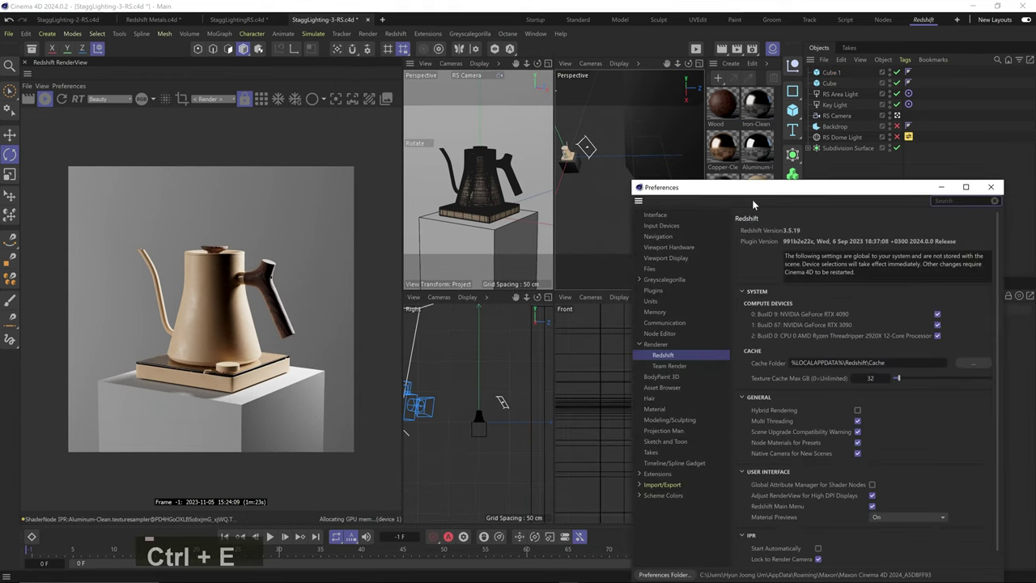
{"action": "left_click_drag", "start_coordinate": [759, 191], "coordinate": [456, 132]}
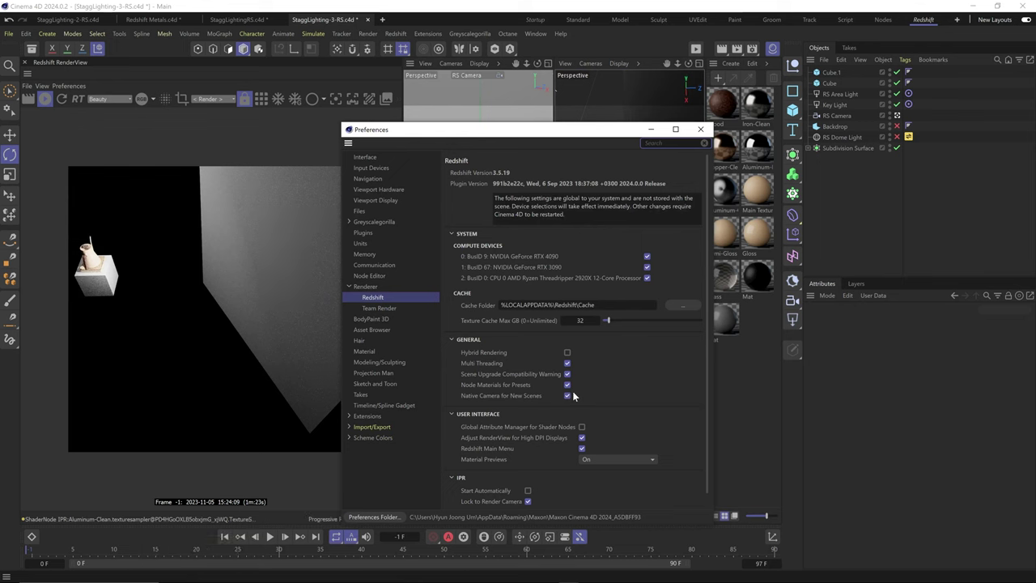
{"action": "mouse_move", "coordinate": [617, 131]}
{"action": "left_mouse_down"}
{"action": "mouse_move", "coordinate": [617, 323]}
{"action": "mouse_move", "coordinate": [617, 130]}
{"action": "left_mouse_up"}
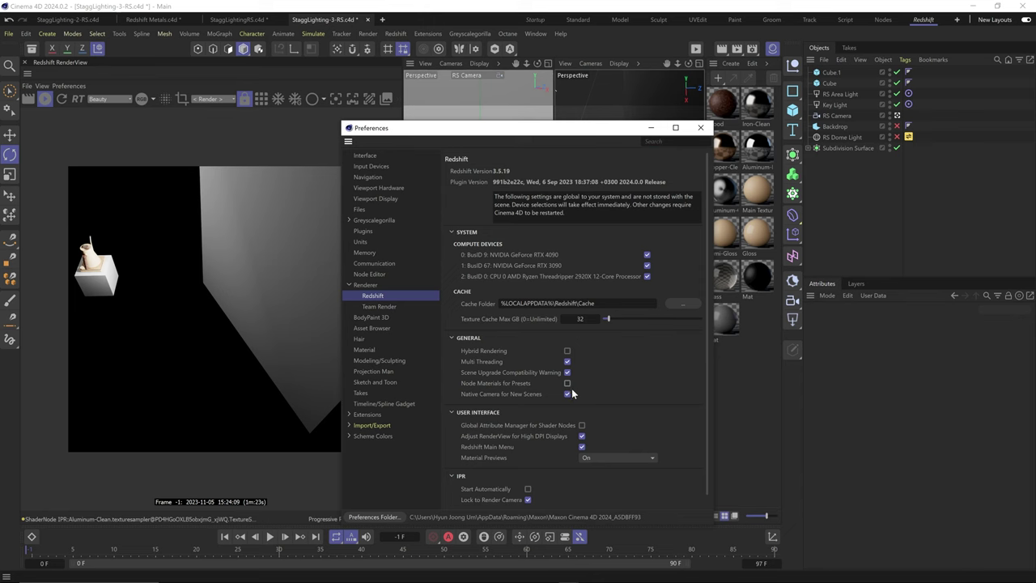
{"action": "left_click", "coordinate": [699, 128]}
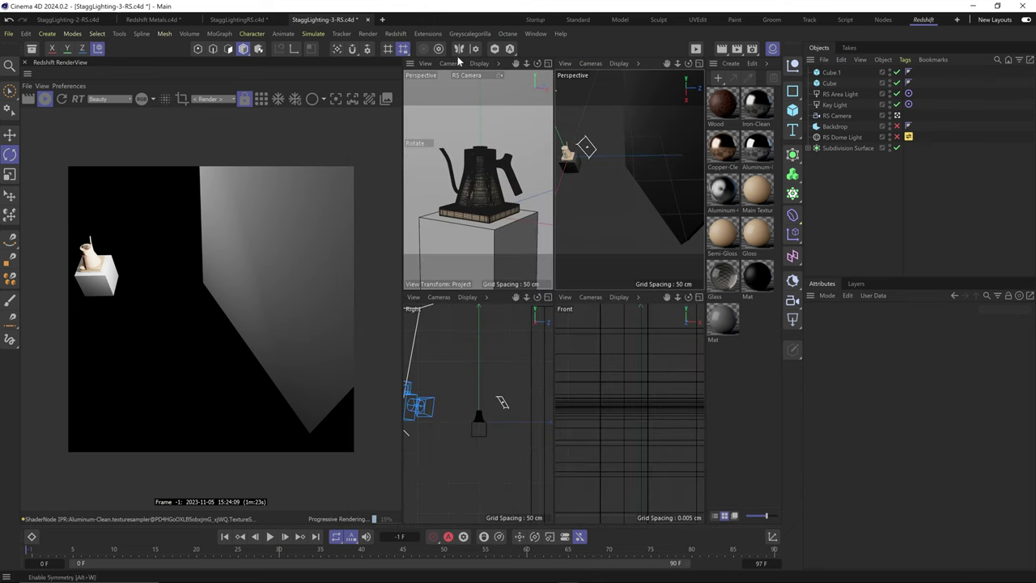
- Switch to Quixel Bridge and export the Raw Marble surface at 4K resolution and the Crema Marfi Marble surface to Cinema 4D
{"action": "key", "text": "alt+Tab"}
{"action": "left_click", "coordinate": [793, 484]}
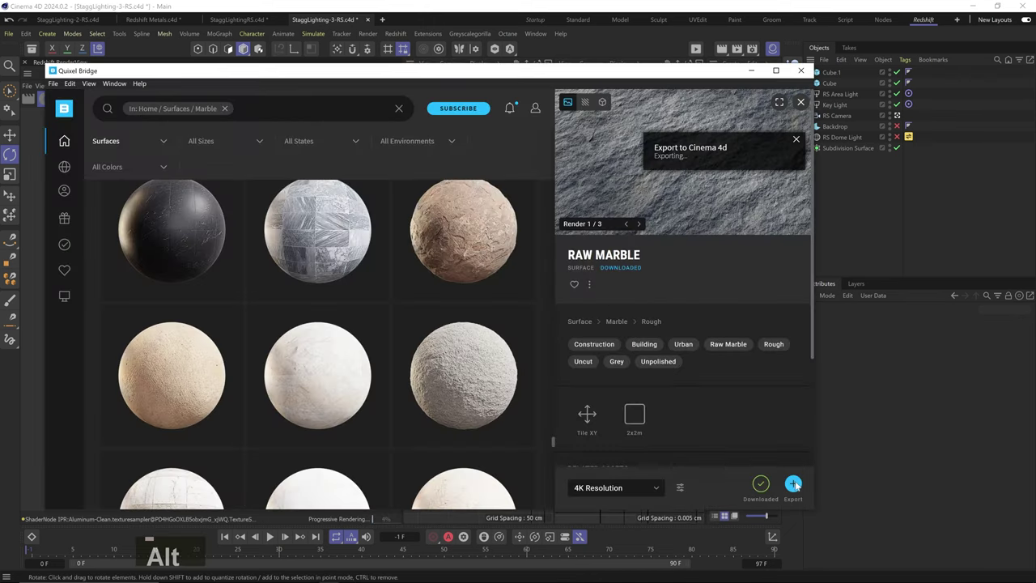
{"action": "scroll", "coordinate": [315, 372], "scroll_direction": "down", "scroll_amount": 5}
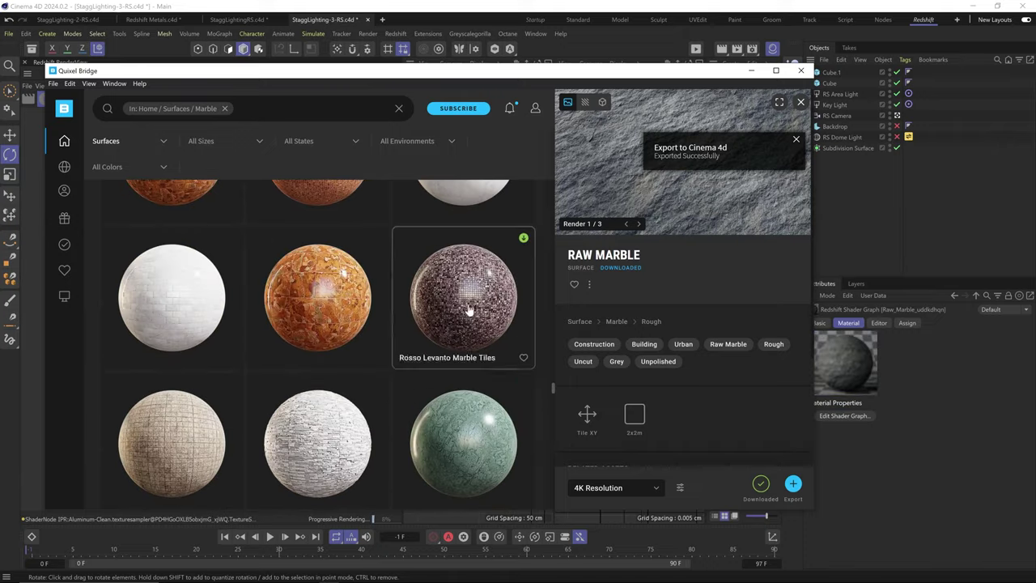
{"action": "left_click_drag", "start_coordinate": [552, 389], "coordinate": [544, 180]}
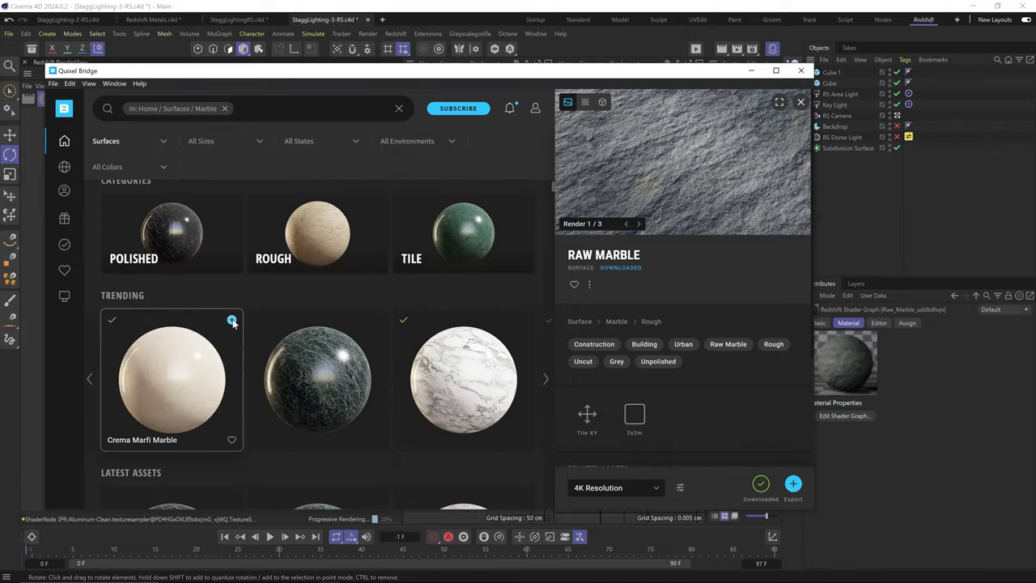
{"action": "left_click", "coordinate": [232, 320]}
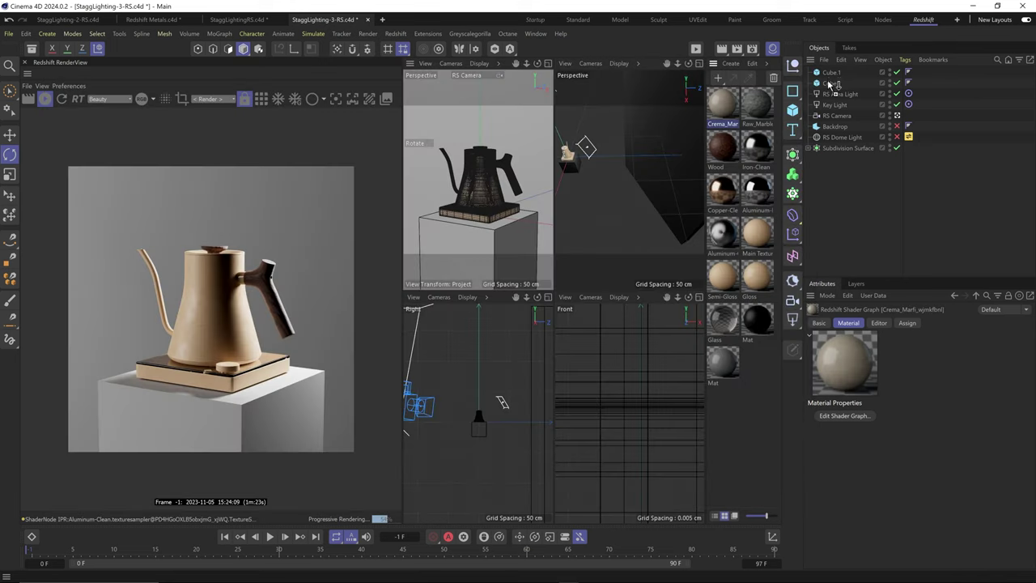
- Apply the Crema Marfi material to the wall cube and set its X and Y sizes to 290 cm
{"action": "left_click_drag", "start_coordinate": [831, 84], "coordinate": [829, 73]}
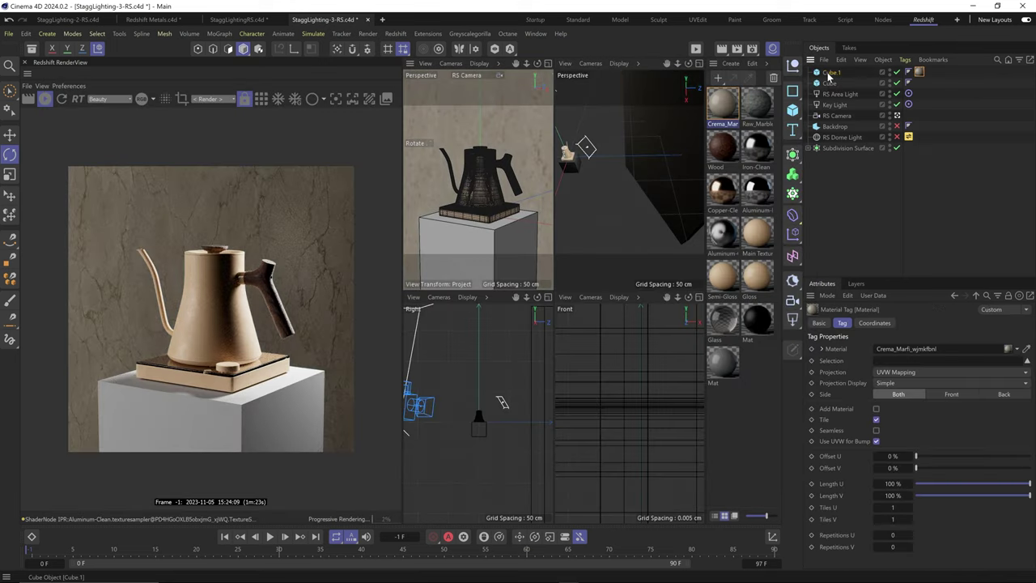
{"action": "left_click", "coordinate": [828, 74]}
{"action": "type", "text": "0"}
{"action": "key", "text": "Return"}
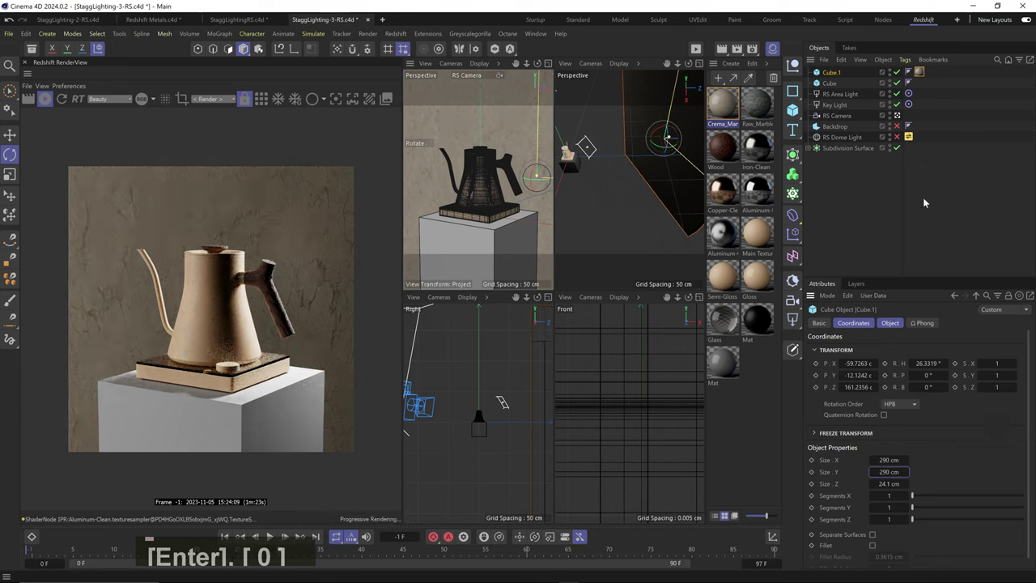
- Apply the Raw Marble material to the pedestal cube and add a Redshift Object tag with geometry override, tessellation and displacement enabled
{"action": "left_click", "coordinate": [825, 84]}
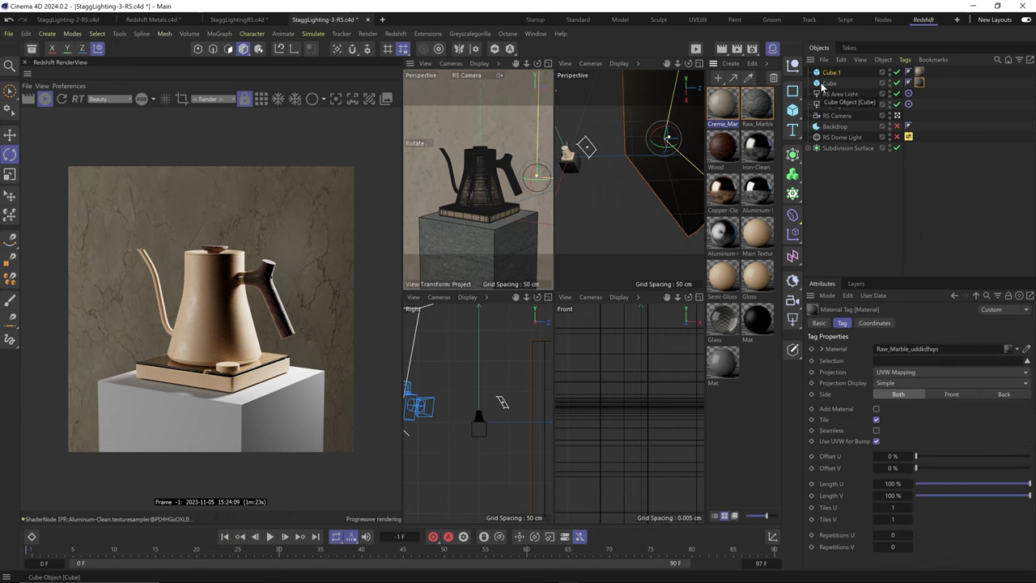
{"action": "right_click", "coordinate": [831, 84]}
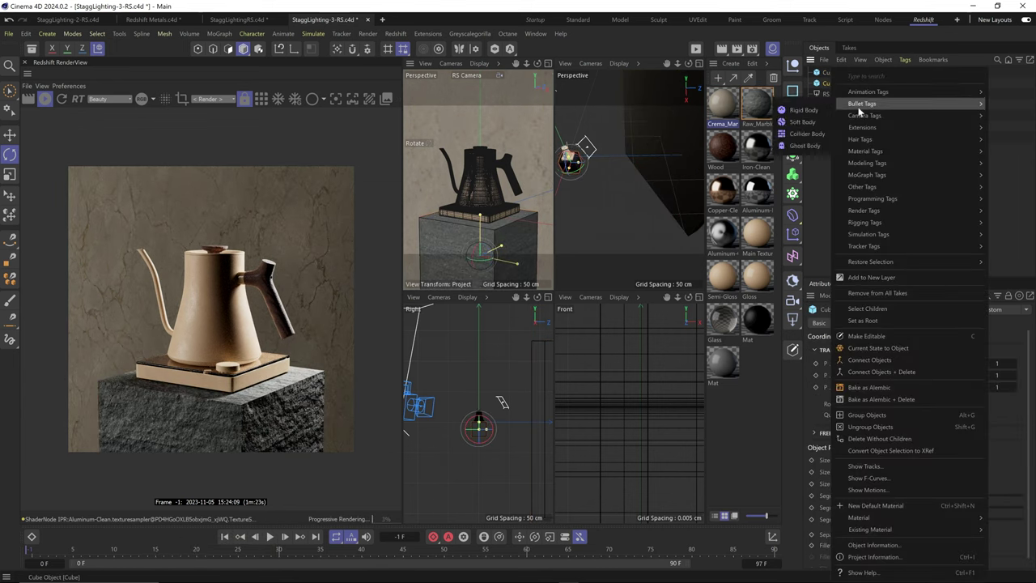
{"action": "mouse_move", "coordinate": [864, 211]}
{"action": "left_click", "coordinate": [798, 252]}
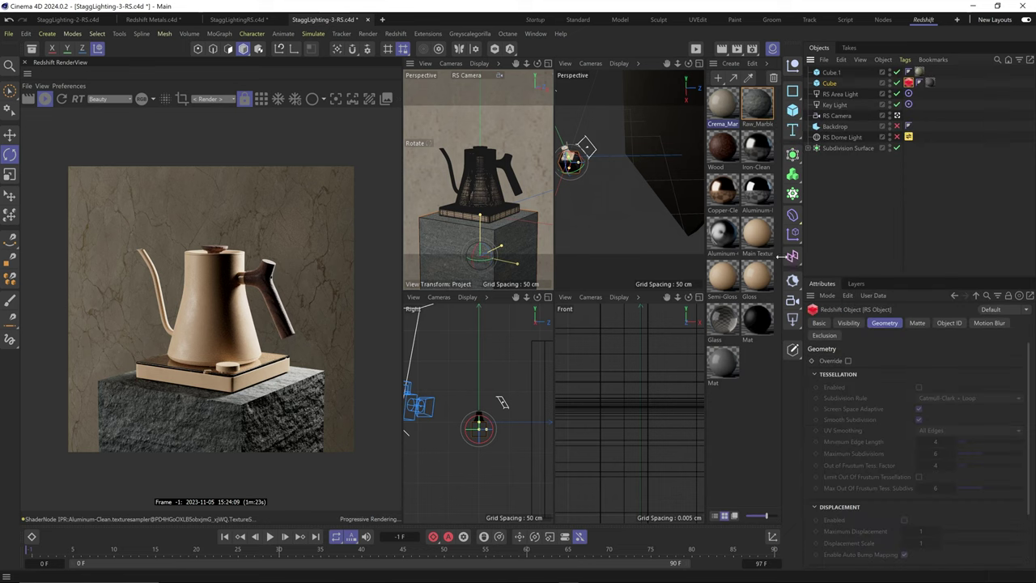
{"action": "left_click", "coordinate": [847, 360]}
{"action": "left_click", "coordinate": [919, 386]}
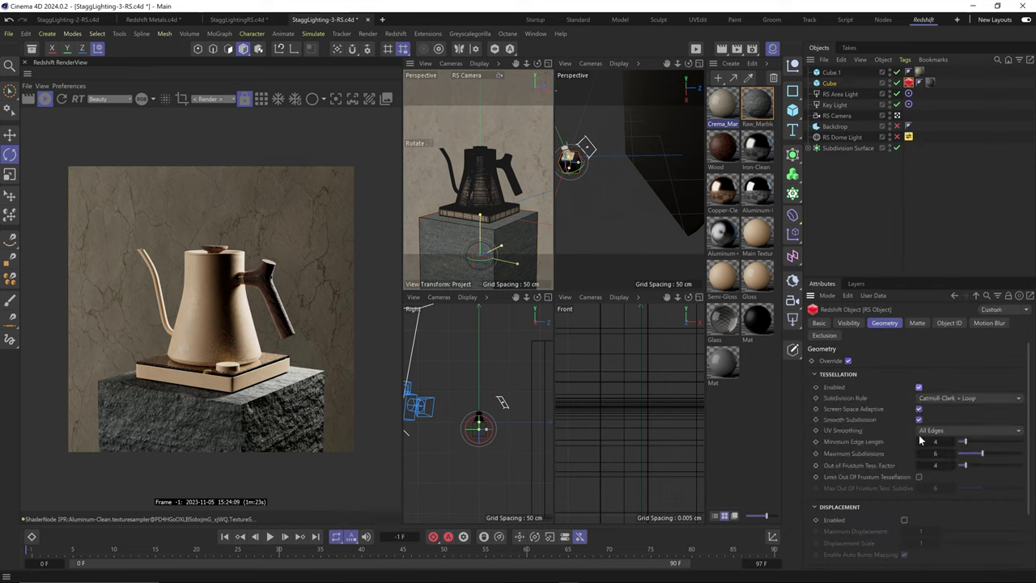
- Set the pedestal cube's X, Y and Z segments to 10 and lower the cube by about 0.41 cm beneath the kettle base
{"action": "left_click", "coordinate": [829, 83]}
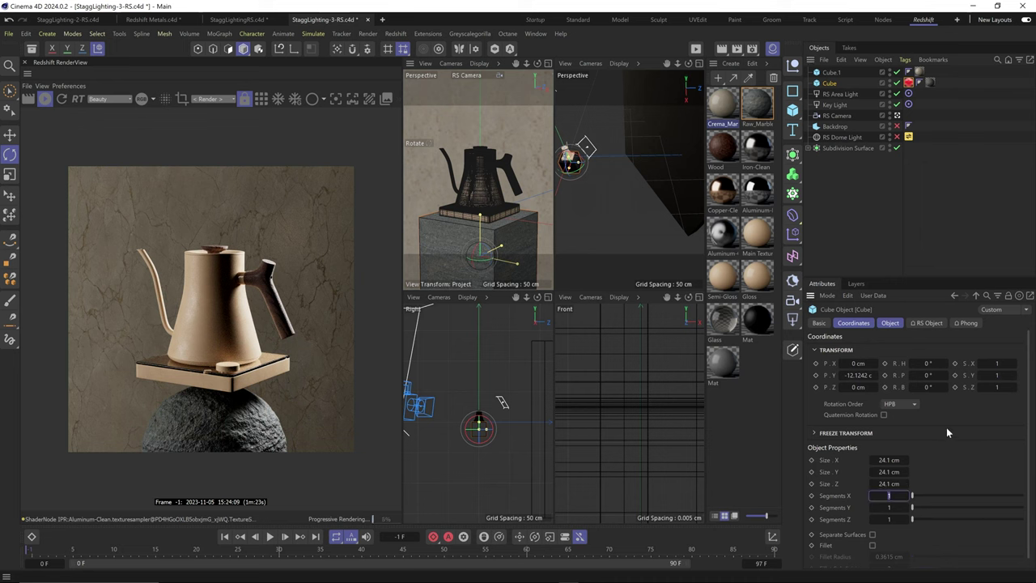
{"action": "type", "text": "10"}
{"action": "key", "text": "Tab"}
{"action": "type", "text": "10"}
{"action": "key", "text": "Return"}
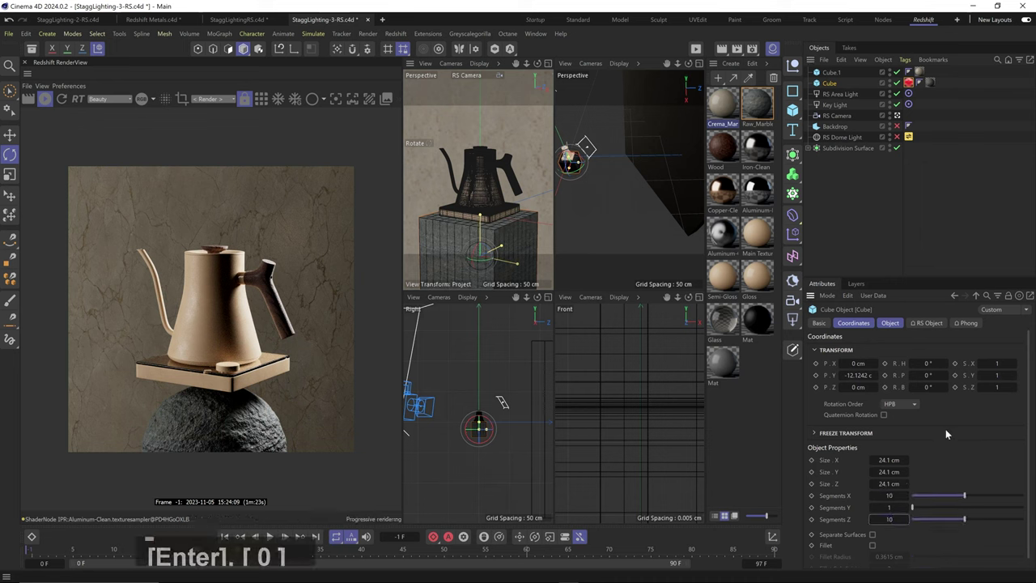
{"action": "left_click", "coordinate": [905, 507]}
{"action": "type", "text": "10"}
{"action": "key", "text": "Return"}
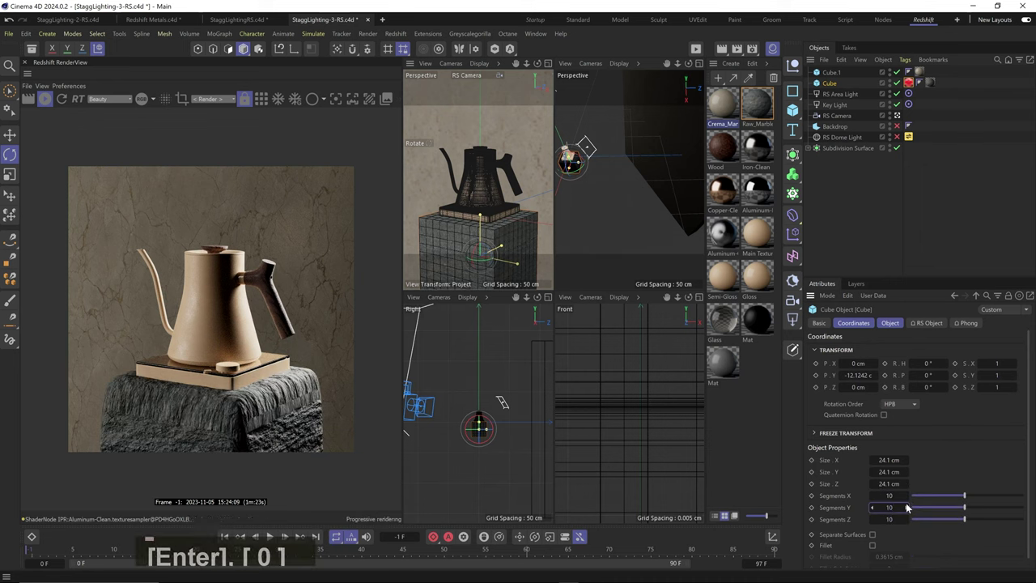
{"action": "key", "text": "e"}
{"action": "left_click_drag", "start_coordinate": [486, 405], "coordinate": [478, 439]}
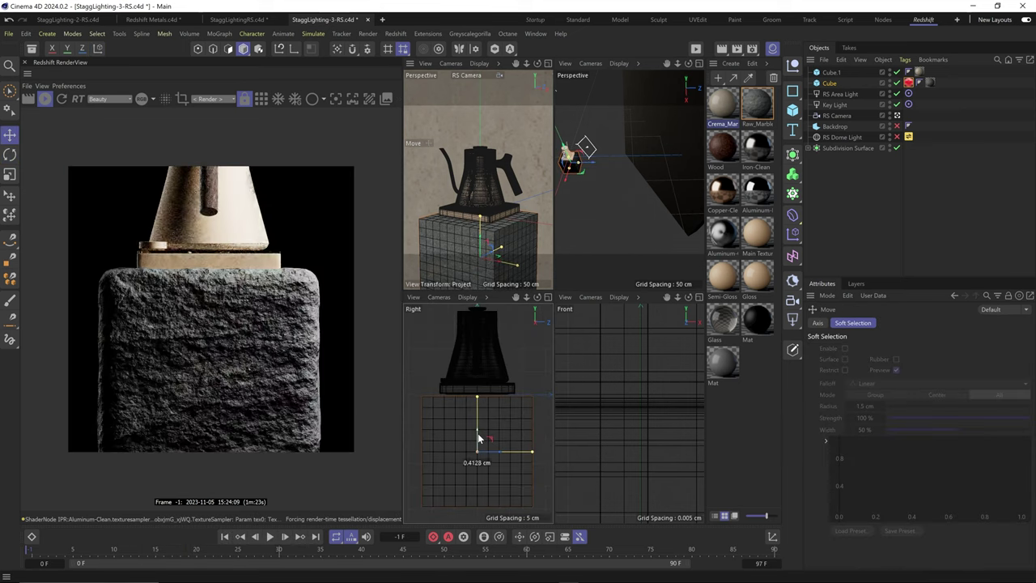
- Set the render preview to use RS Camera and reframe the camera to a closer frontal view of the kettle
{"action": "left_click", "coordinate": [506, 63]}
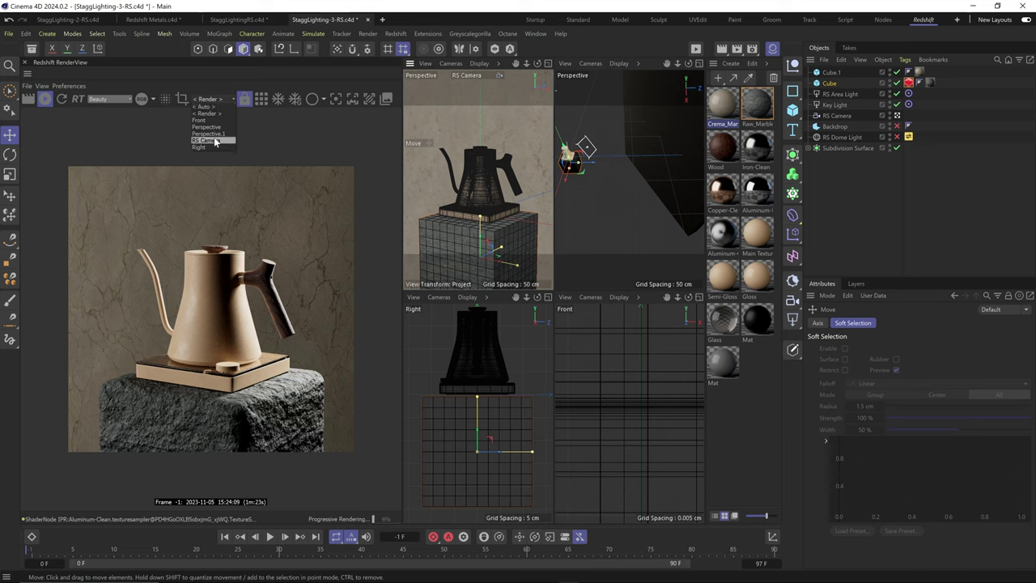
{"action": "right_click_drag", "start_coordinate": [506, 69], "coordinate": [524, 179], "text": "alt"}
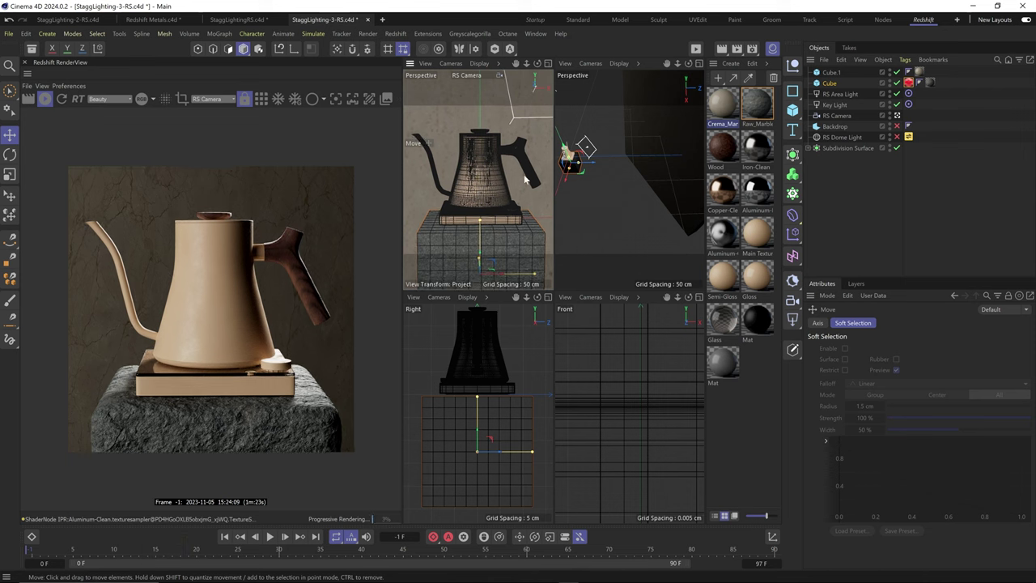
{"action": "key", "text": "ctrl+shift+z"}
{"action": "key", "text": "ctrl+shift+z"}
{"action": "key", "text": "ctrl+shift+z"}
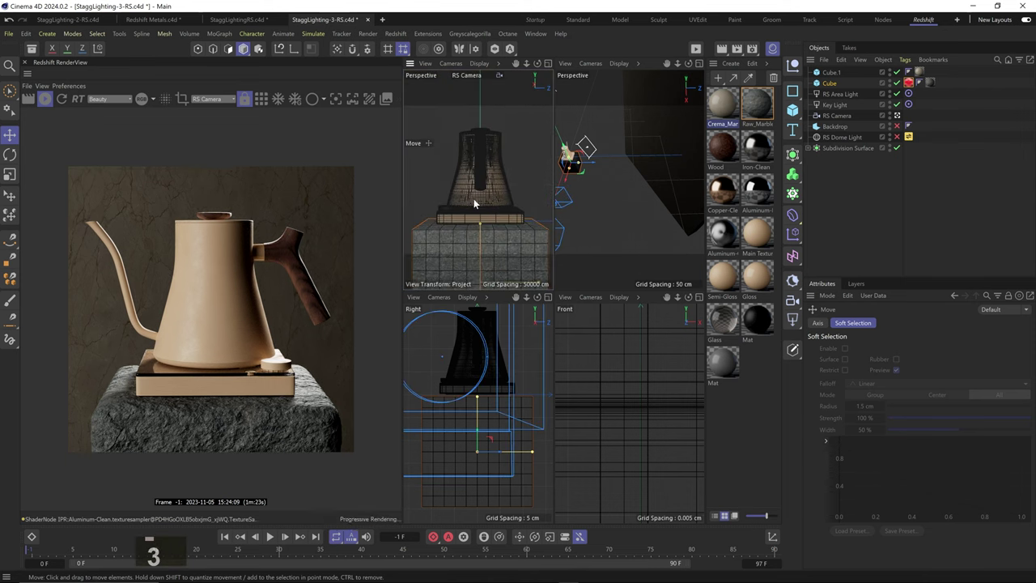
- Move the Key Light to about X -280, Y 181, Z -94 cm and set its intensity to 17.05
{"action": "left_click", "coordinate": [570, 153]}
{"action": "key", "text": "3"}
{"action": "key", "text": "3"}
{"action": "key", "text": "3"}
{"action": "left_click_drag", "start_coordinate": [571, 154], "coordinate": [617, 129]}
{"action": "key", "text": "e"}
{"action": "key", "text": "e"}
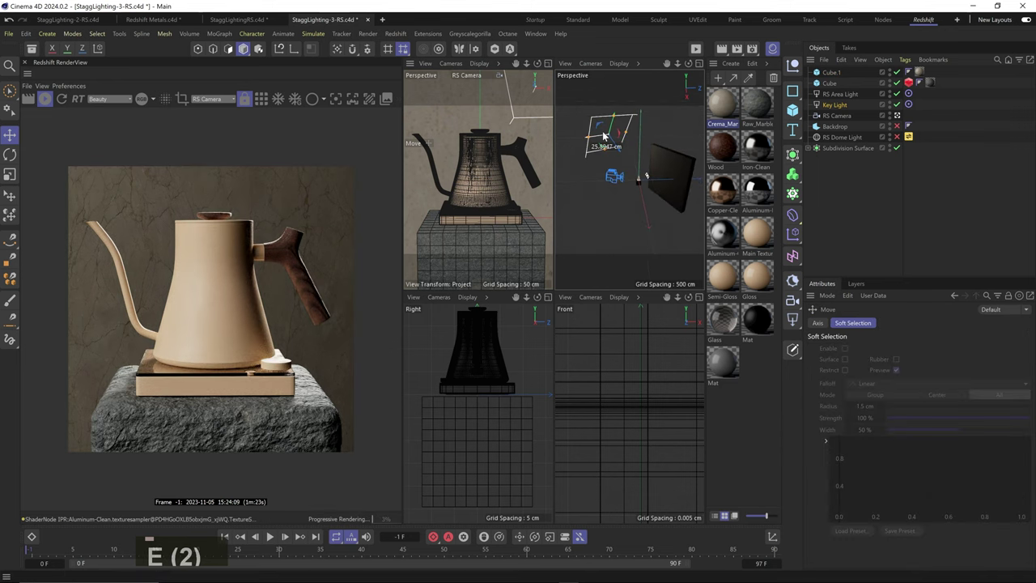
{"action": "left_click_drag", "start_coordinate": [897, 522], "coordinate": [931, 522]}
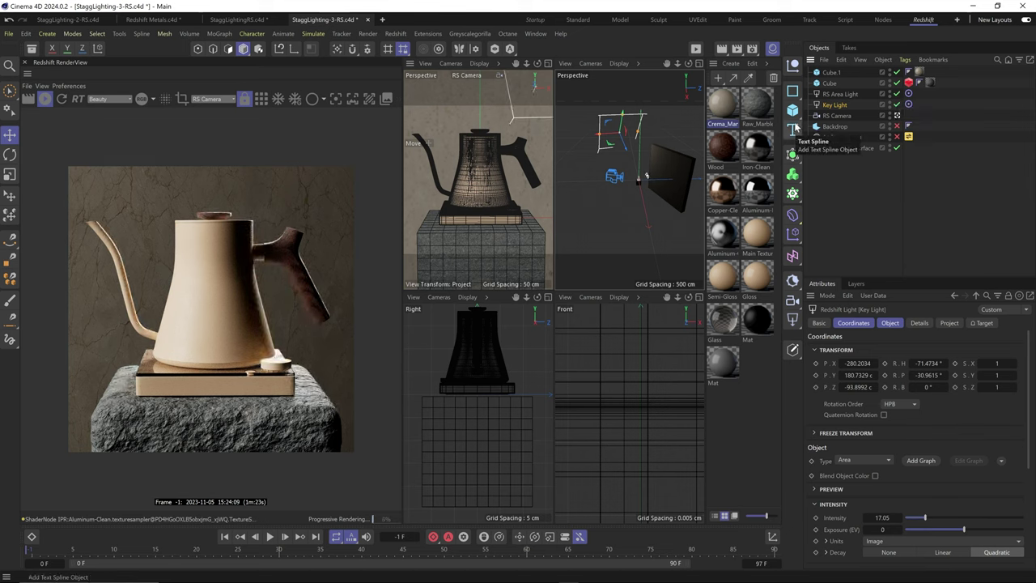
- Orbit the camera to a raised three-quarter view and enable the RS Dome Light with the brown photostudio 01 2k HDRI
{"action": "left_click_drag", "start_coordinate": [475, 188], "coordinate": [488, 184], "text": "alt"}
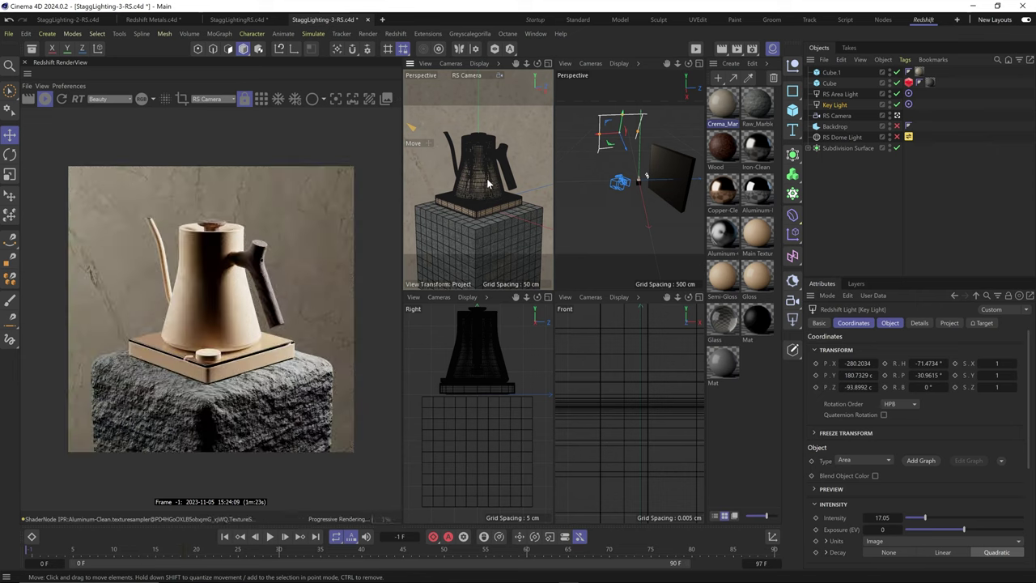
{"action": "double_click", "coordinate": [908, 137]}
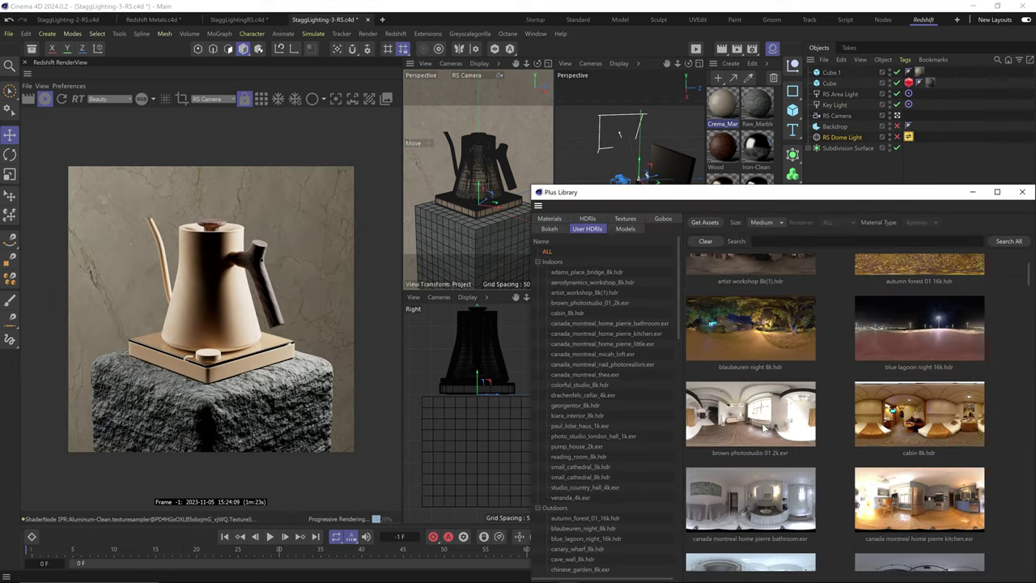
{"action": "left_click", "coordinate": [859, 169]}
{"action": "left_click", "coordinate": [844, 138]}
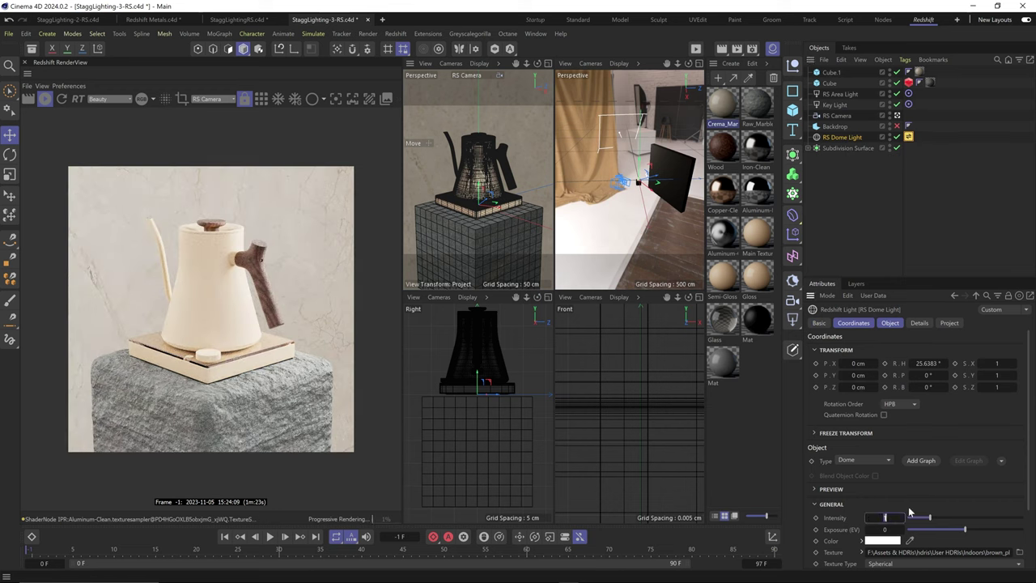
- Rotate the RS Dome Light to a heading of about -251.4° and set its intensity to 0.336
{"action": "type", "text": ".15"}
{"action": "key", "text": "Return"}
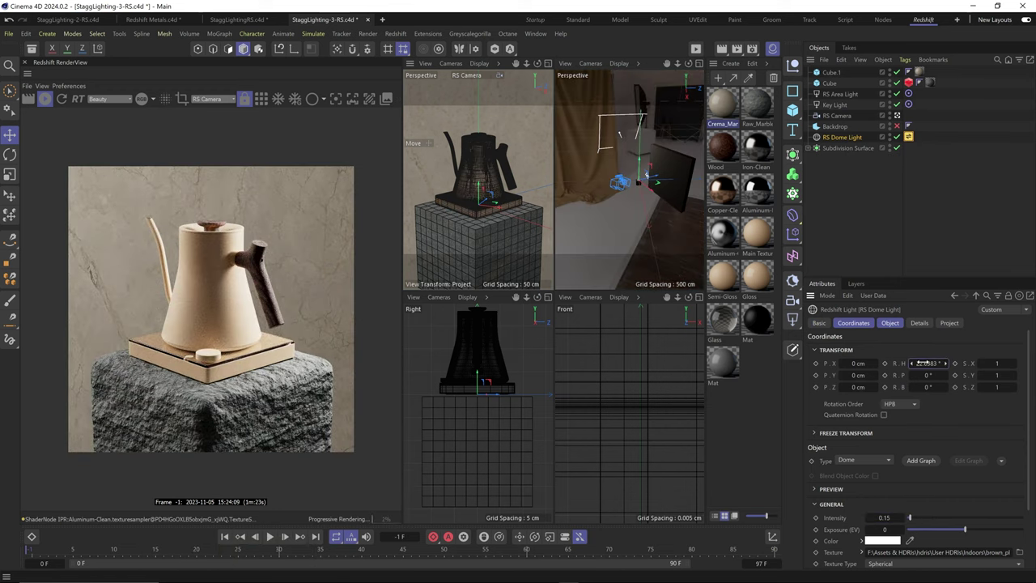
{"action": "left_click_drag", "start_coordinate": [909, 519], "coordinate": [916, 519]}
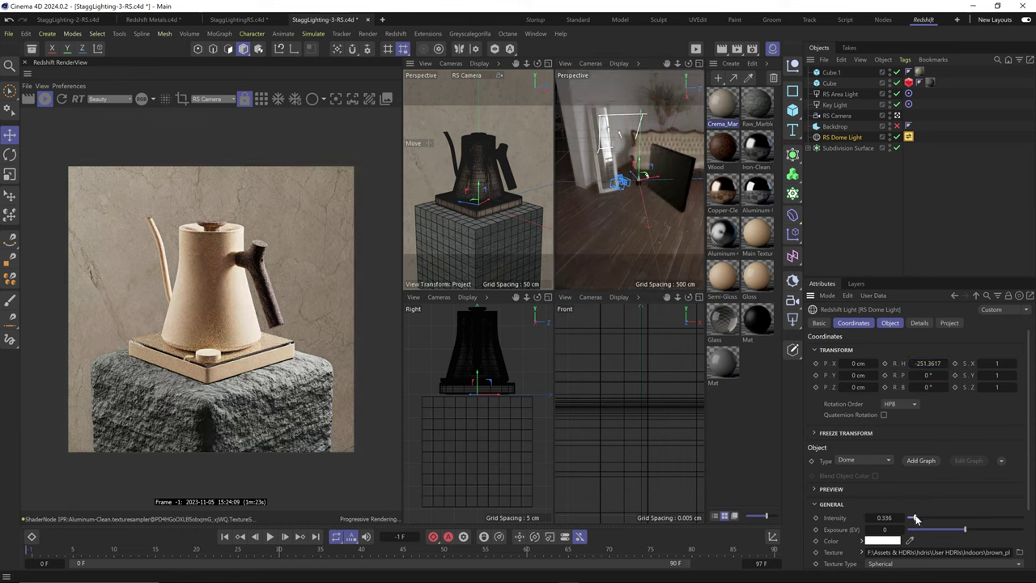
- Move the RS Area Light behind the kettle to about X -4.1, Y 41.2, Z 39.1 cm
{"action": "left_click", "coordinate": [840, 94]}
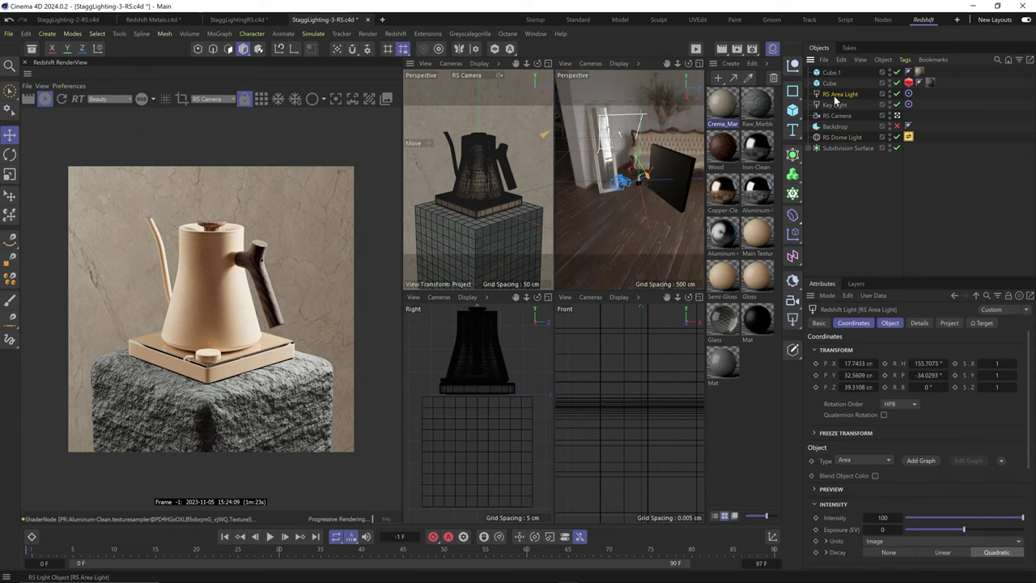
{"action": "key", "text": "2"}
{"action": "left_click_drag", "start_coordinate": [631, 186], "coordinate": [640, 166]}
{"action": "key", "text": "3"}
{"action": "key", "text": "3"}
{"action": "key", "text": "3"}
{"action": "key", "text": "3"}
{"action": "key", "text": "1"}
{"action": "key", "text": "2"}
{"action": "key", "text": "3"}
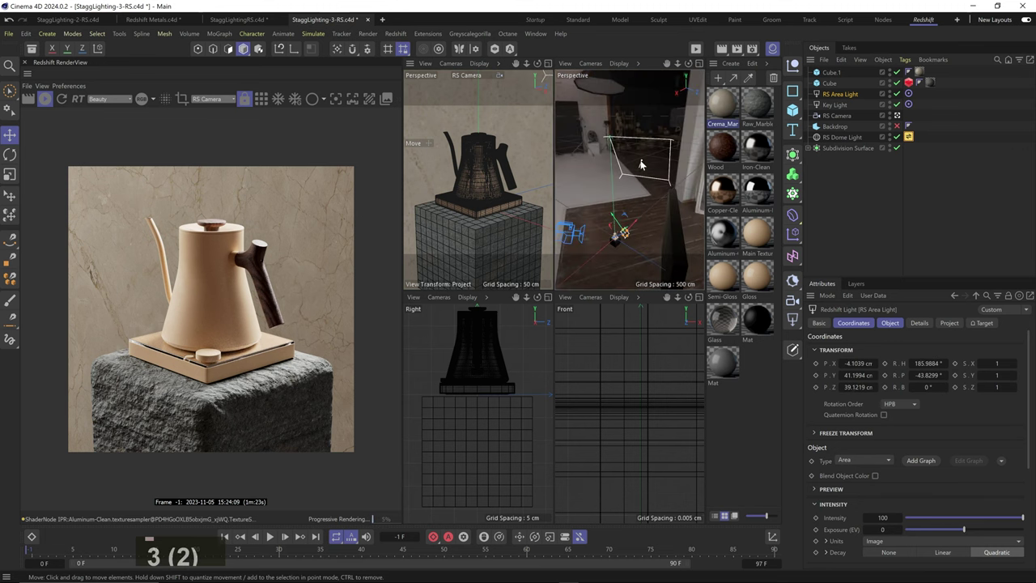
- Rename the RS Area Light to Rim Light and save the scene
{"action": "left_click", "coordinate": [619, 162]}
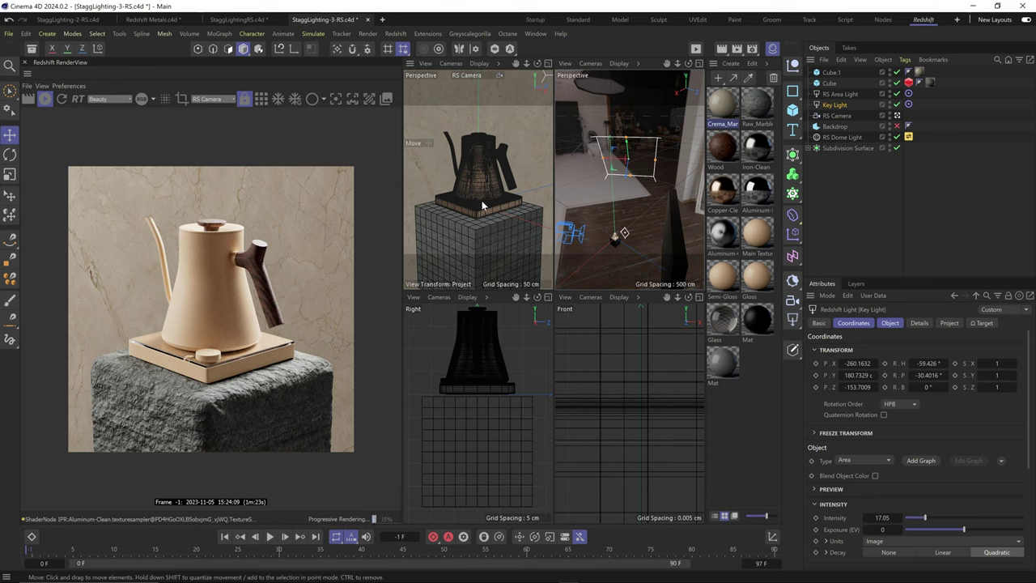
{"action": "double_click", "coordinate": [839, 94]}
{"action": "type", "text": "Rim Light"}
{"action": "key", "text": "Return"}
{"action": "key", "text": "ctrl+s"}
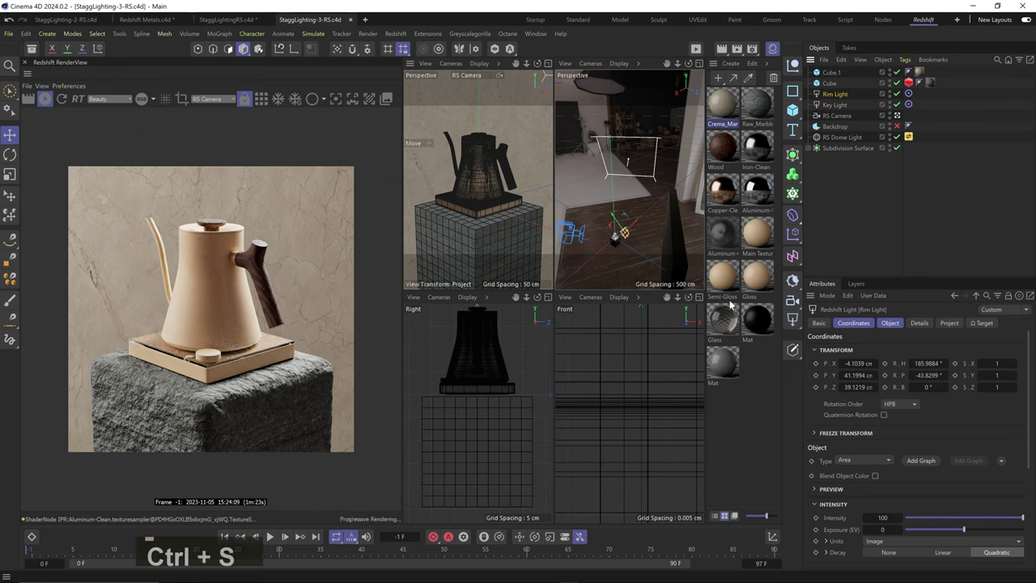
- Add a Redshift spot light and move it away from the kettle so it shines on the marble wall
{"action": "left_click", "coordinate": [792, 318]}
{"action": "left_click", "coordinate": [842, 357]}
{"action": "key", "text": "2"}
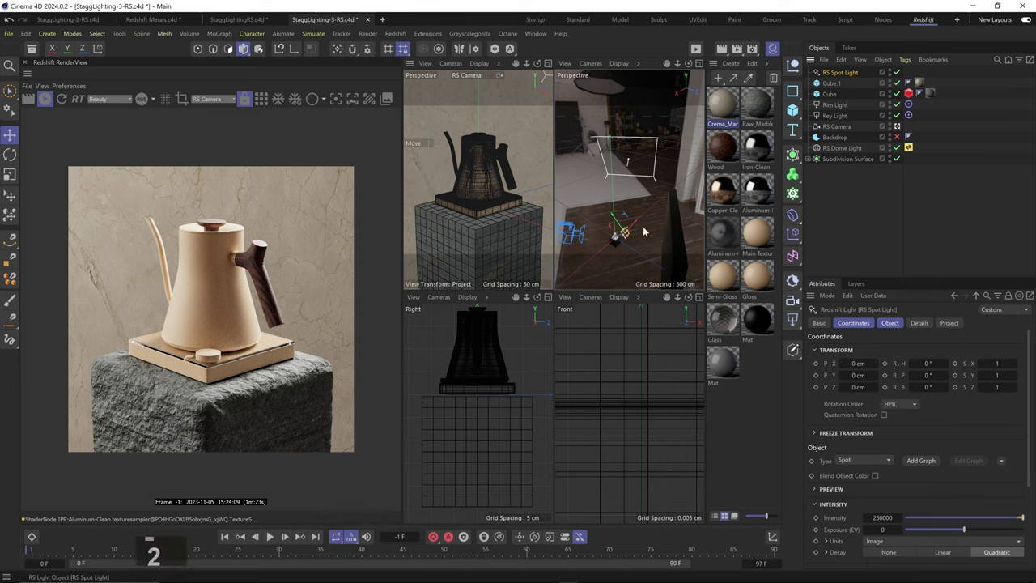
{"action": "key", "text": "3"}
{"action": "left_click_drag", "start_coordinate": [620, 231], "coordinate": [647, 189]}
{"action": "left_click", "coordinate": [647, 189]}
- Widen the RS Spot Light's cone angle to 81.1° and rotate the light to aim it across the wall
{"action": "scroll", "coordinate": [871, 510], "scroll_direction": "down", "scroll_amount": 3}
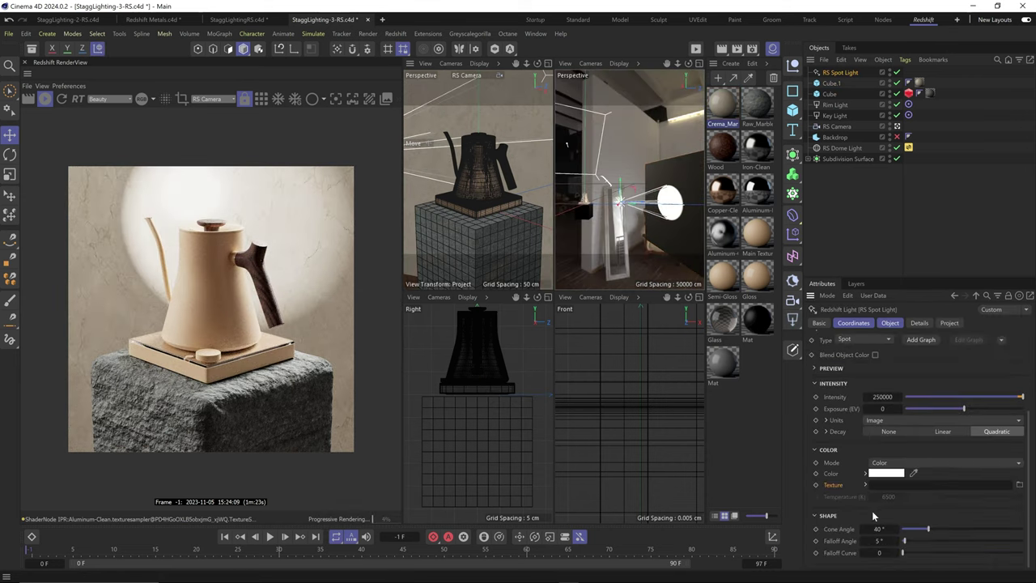
{"action": "left_click_drag", "start_coordinate": [931, 528], "coordinate": [955, 527]}
{"action": "key", "text": "r"}
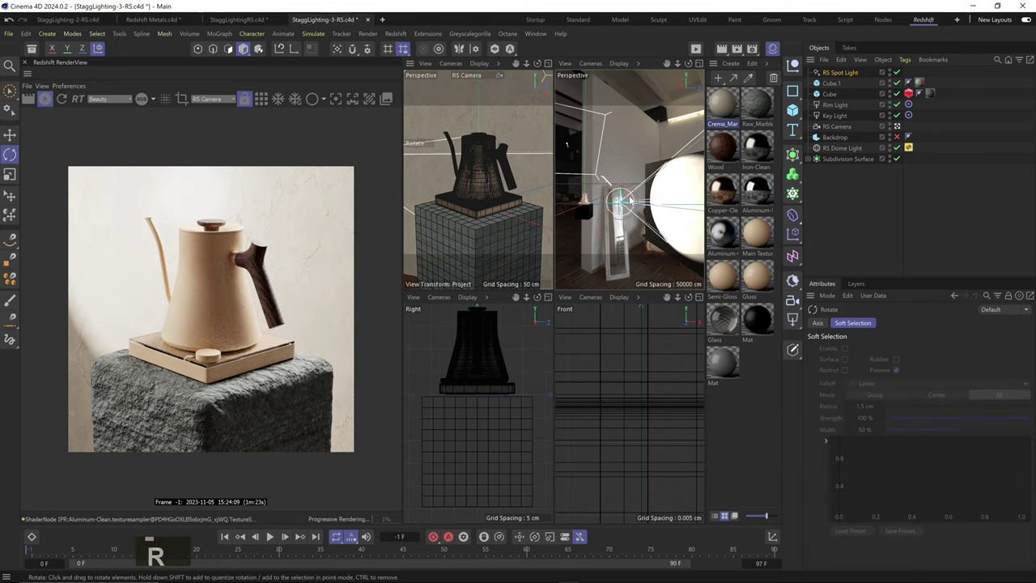
{"action": "key", "text": "3"}
{"action": "left_click_drag", "start_coordinate": [623, 202], "coordinate": [634, 204]}
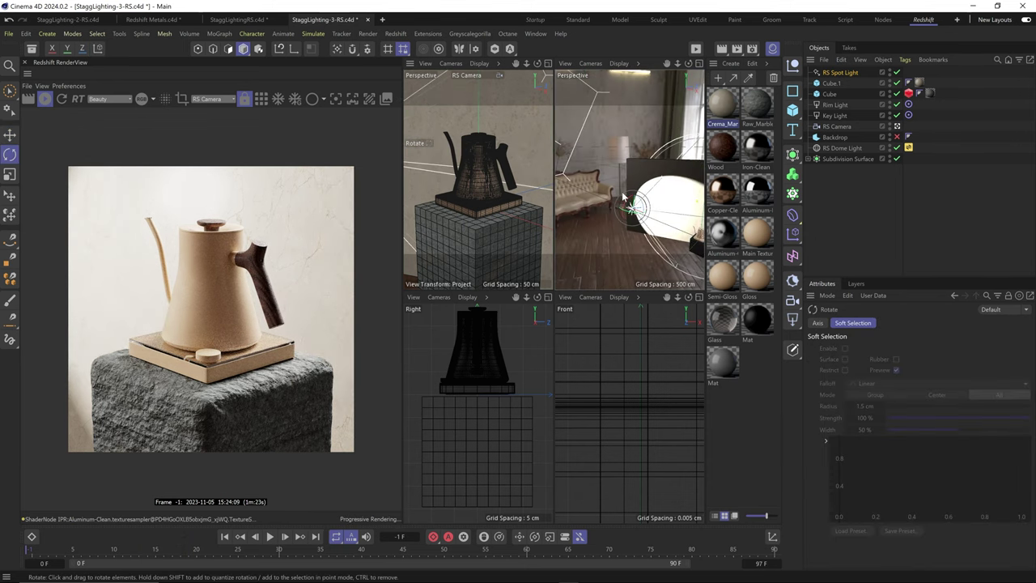
- Add an HDRI Link Plus tag to the RS Spot Light
{"action": "left_click", "coordinate": [837, 73]}
{"action": "right_click", "coordinate": [838, 75]}
{"action": "mouse_move", "coordinate": [889, 153]}
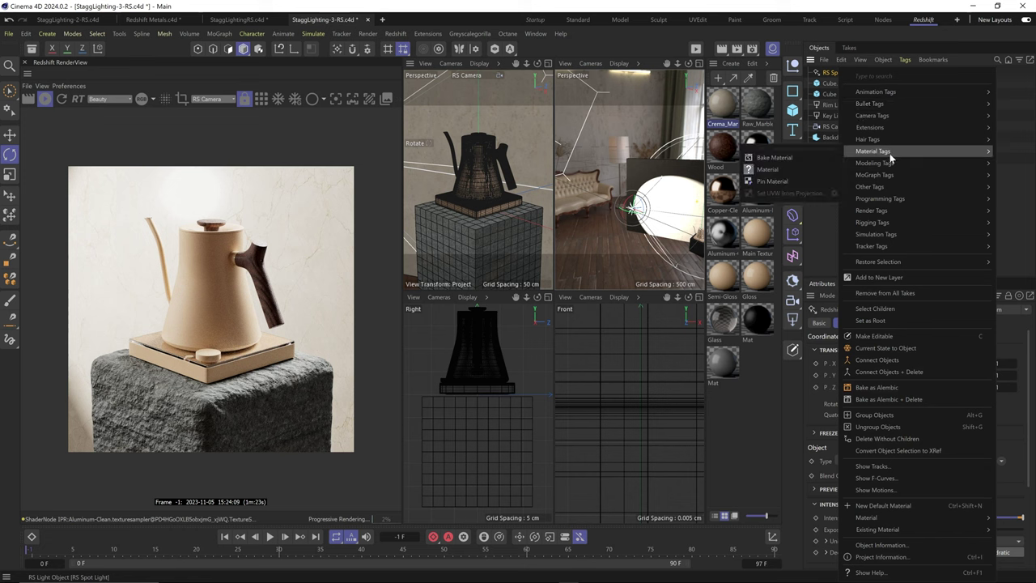
{"action": "mouse_move", "coordinate": [860, 128]}
{"action": "left_click", "coordinate": [805, 157]}
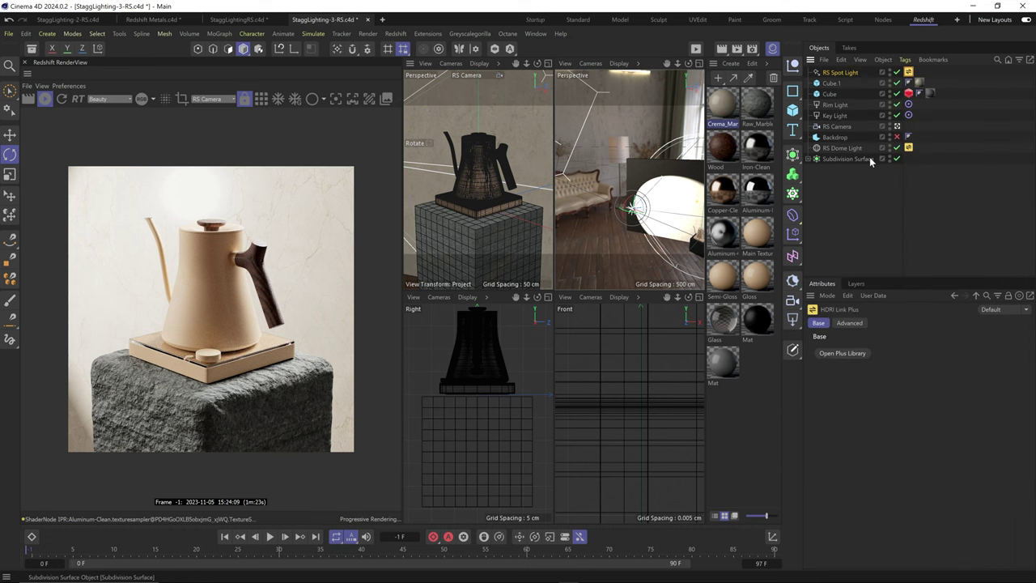
- Load the Palm 05 gobo from the Plus Library onto the RS Spot Light and close the library
{"action": "left_click", "coordinate": [845, 73]}
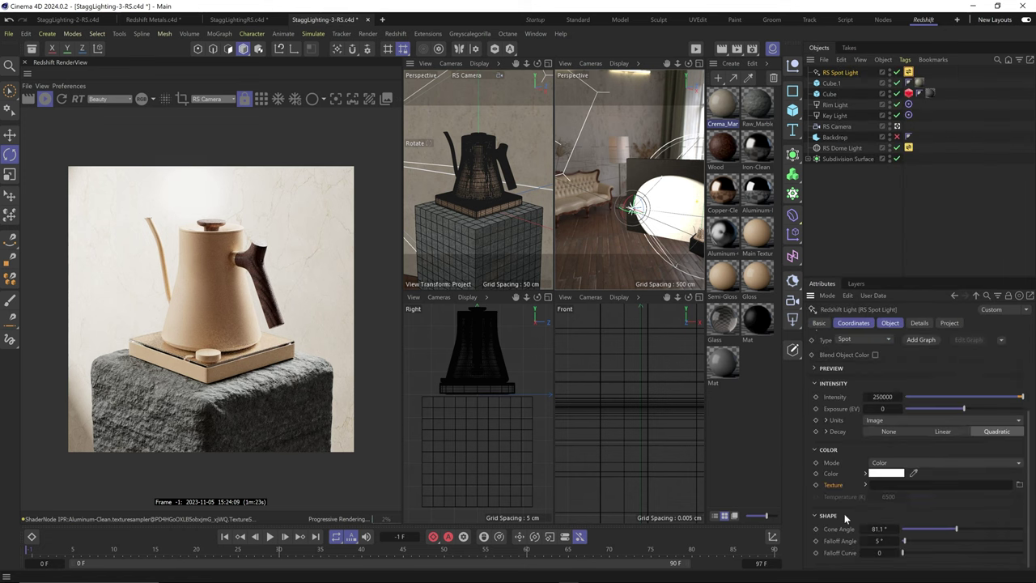
{"action": "left_click", "coordinate": [908, 72]}
{"action": "left_click", "coordinate": [871, 351]}
{"action": "left_click", "coordinate": [662, 218]}
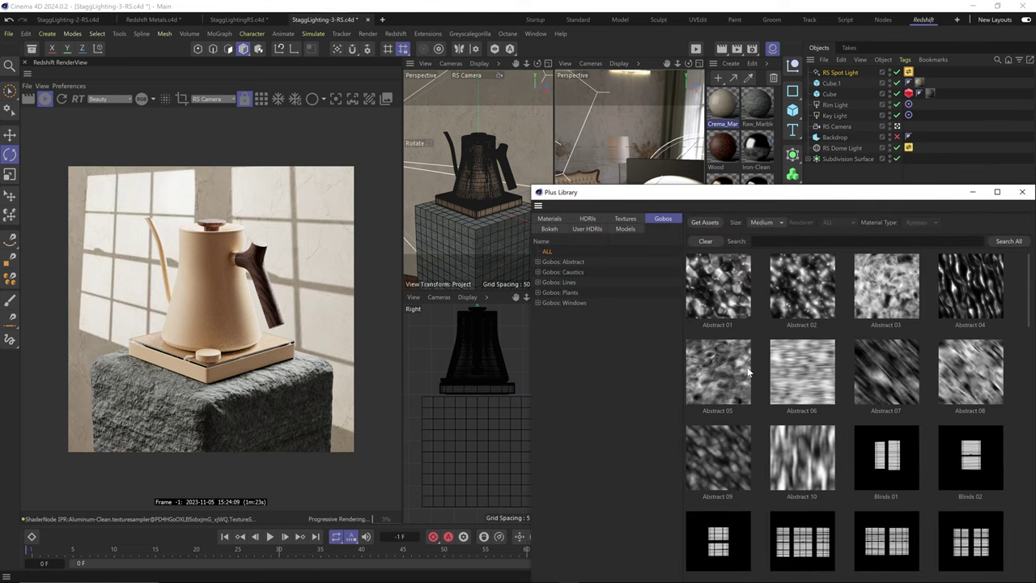
{"action": "scroll", "coordinate": [975, 441], "scroll_direction": "down", "scroll_amount": 5}
{"action": "left_click", "coordinate": [975, 441]}
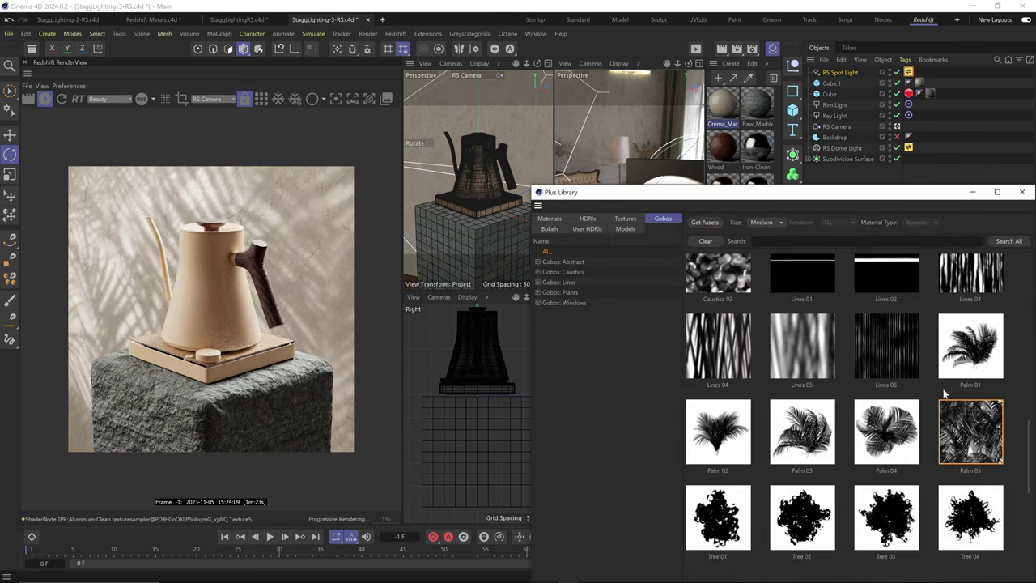
{"action": "left_click", "coordinate": [1023, 192]}
- Move the RS Spot Light to shift the palm shadows on the wall, and disable the Rim Light
{"action": "key", "text": "e"}
{"action": "left_click_drag", "start_coordinate": [615, 194], "coordinate": [658, 216]}
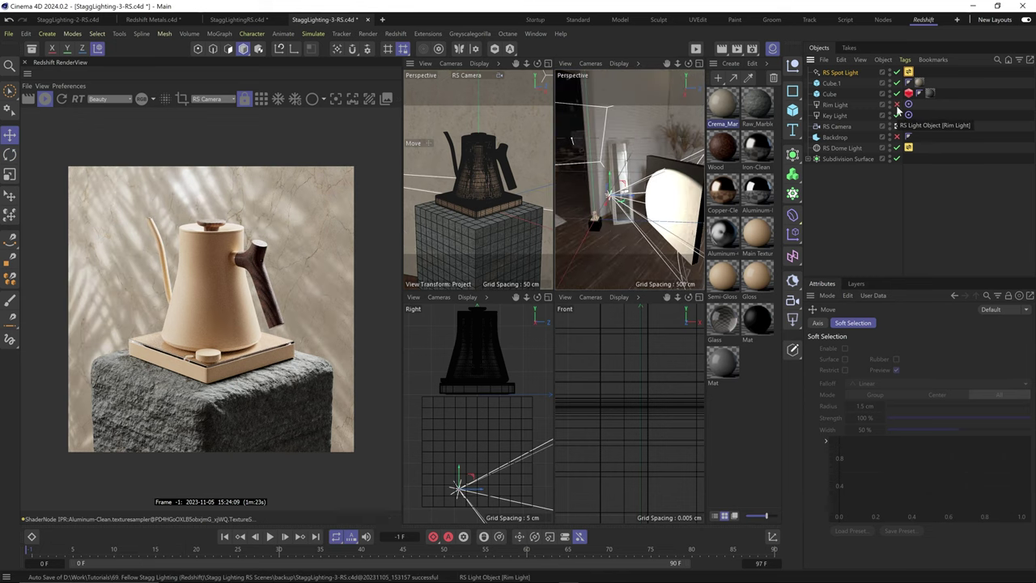
- Move the Key Light to about X -175, Y 181, Z -271 cm
{"action": "left_click", "coordinate": [834, 116]}
{"action": "left_click_drag", "start_coordinate": [623, 153], "coordinate": [560, 142]}
{"action": "key", "text": "w"}
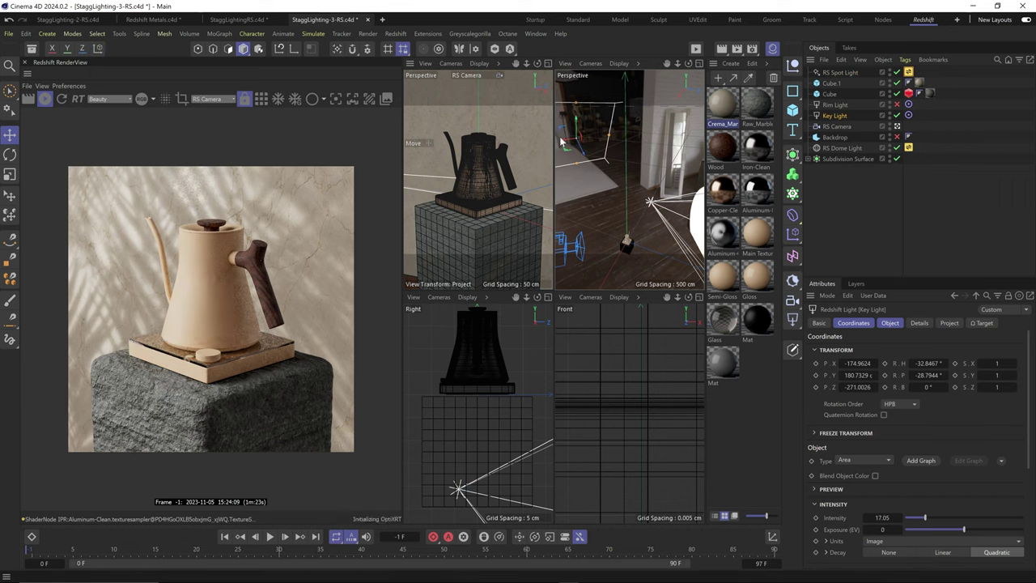
- Make the pedestal cube editable and pull its sides into an irregular rock with the Magnet tool, reducing the radius to about 6 cm
{"action": "left_click", "coordinate": [481, 228]}
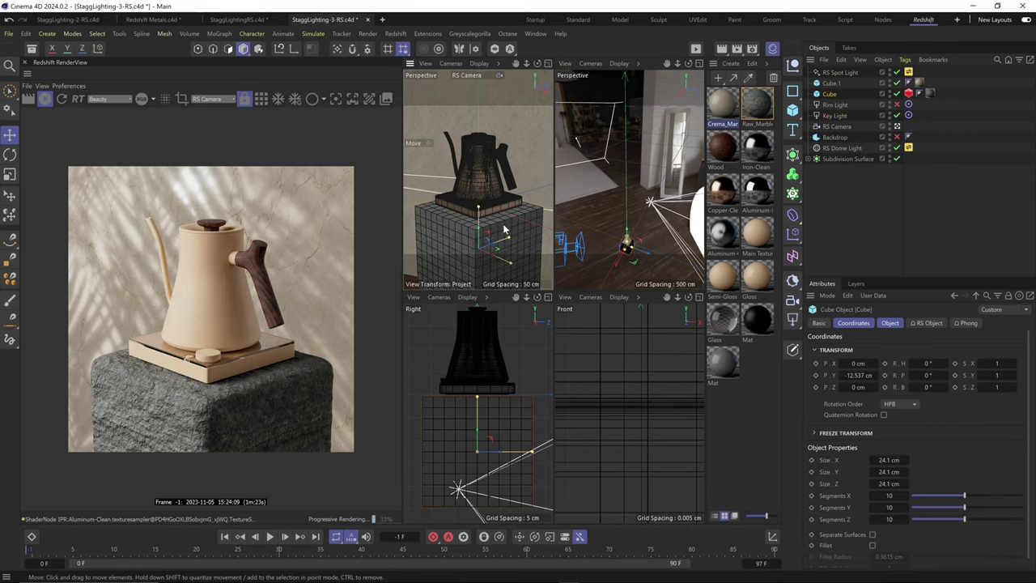
{"action": "key", "text": "m"}
{"action": "key", "text": "i"}
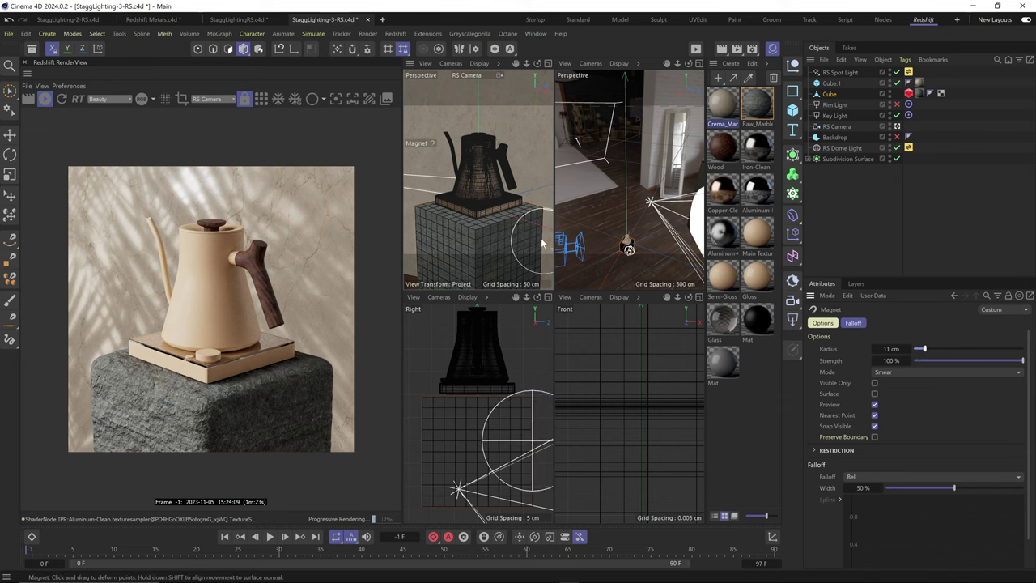
{"action": "key", "text": "o"}
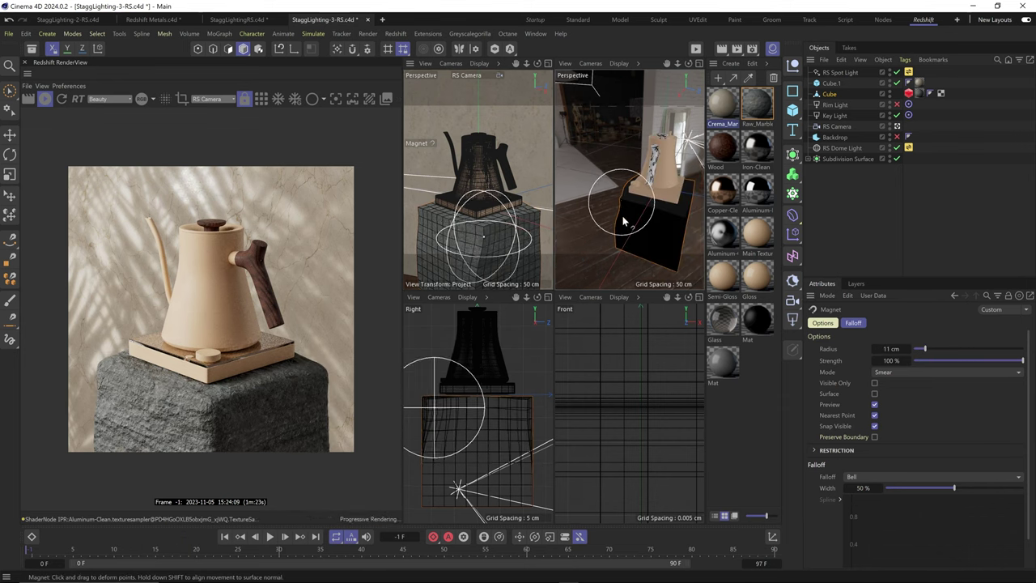
{"action": "middle_click_drag", "start_coordinate": [434, 261], "coordinate": [421, 261]}
{"action": "left_click_drag", "start_coordinate": [457, 243], "coordinate": [481, 248]}
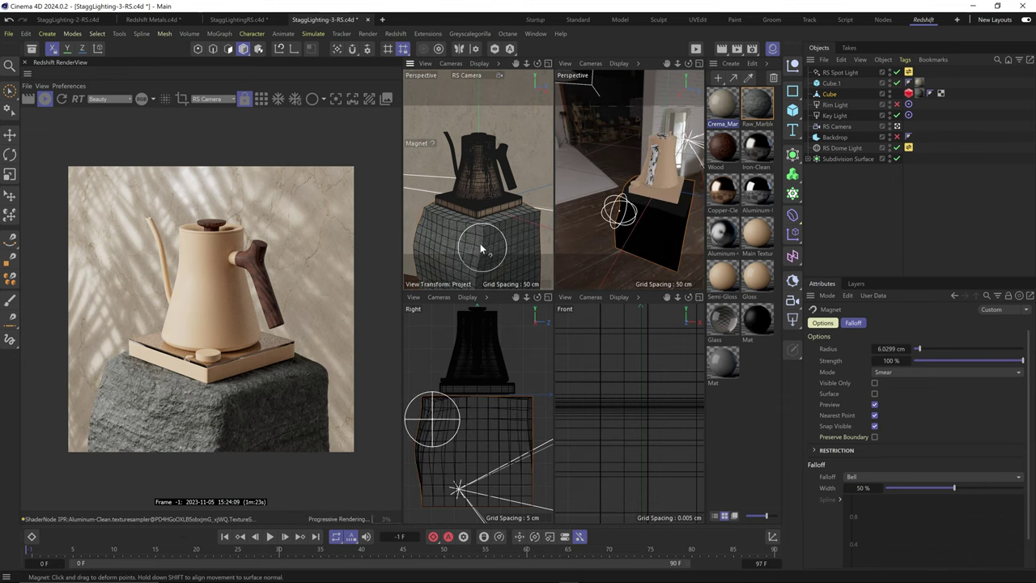
{"action": "key", "text": "e"}
{"action": "scroll", "coordinate": [481, 445], "scroll_direction": "up", "scroll_amount": 2}
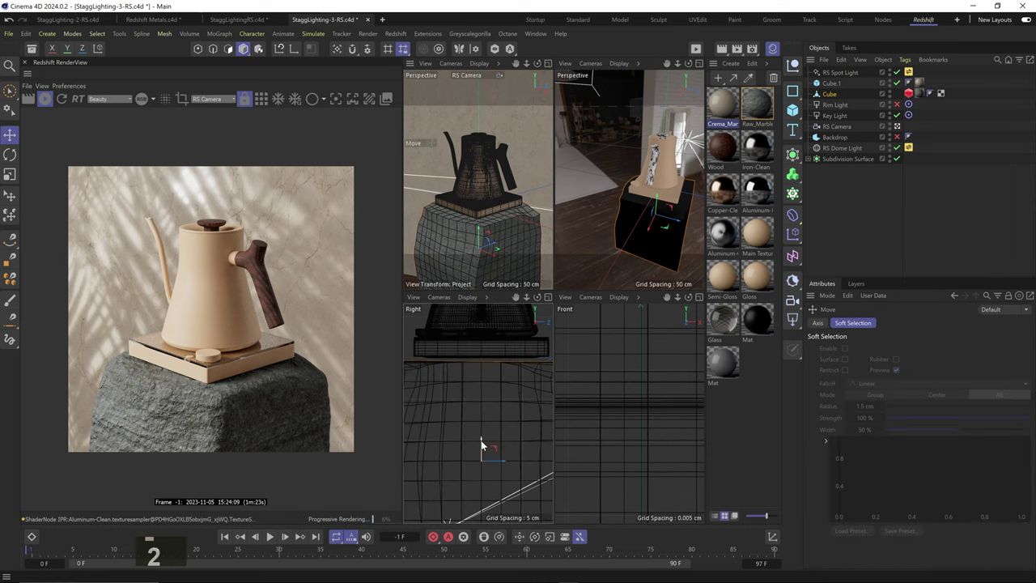
- In the Raw Marble material's RS Displacement node, set Scale to 2 and New Range Min to -0.244
{"action": "double_click", "coordinate": [754, 99]}
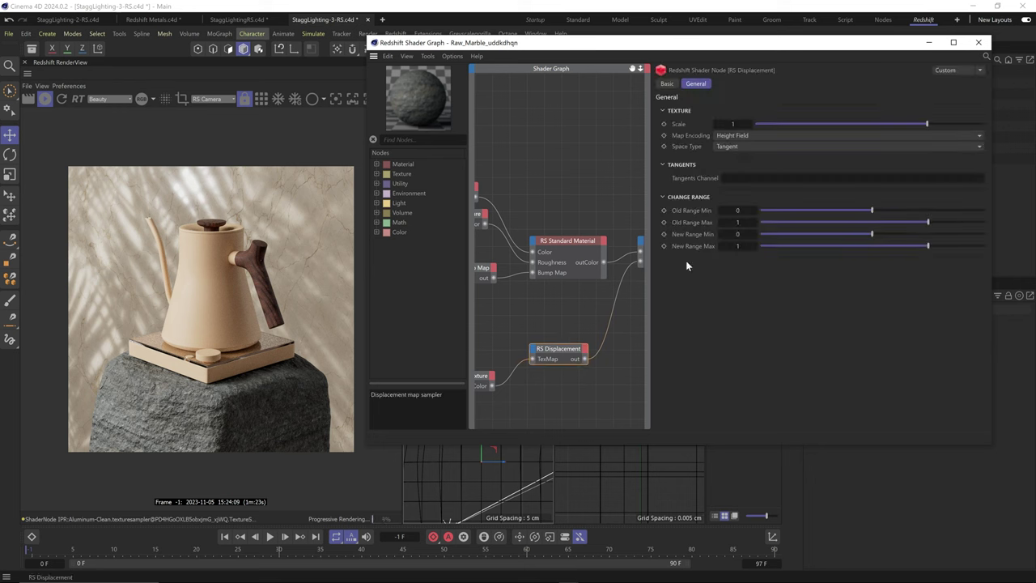
{"action": "key", "text": "Return"}
{"action": "left_click_drag", "start_coordinate": [868, 236], "coordinate": [859, 235]}
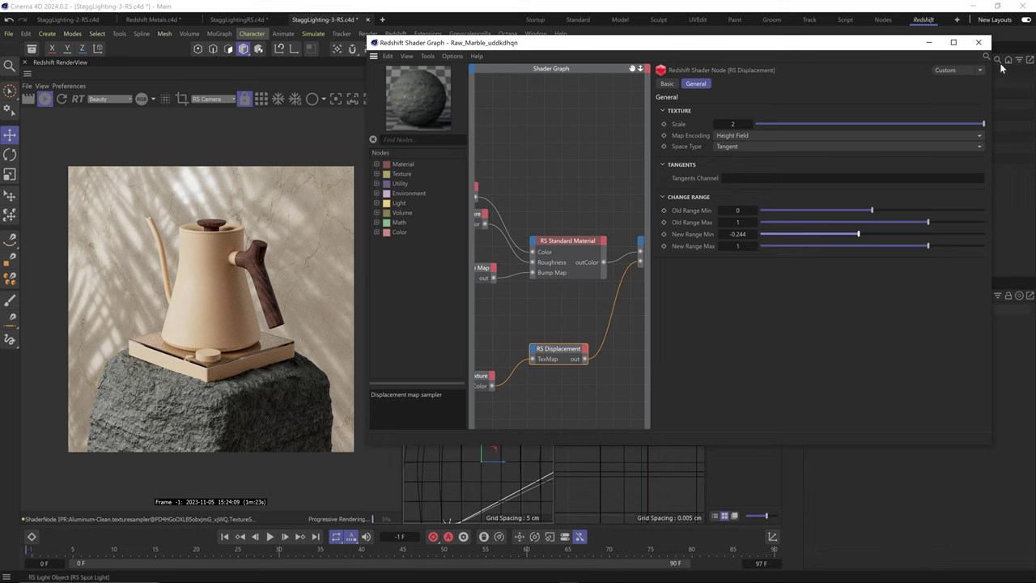
{"action": "left_click", "coordinate": [978, 42]}
- Set Length U and Length V of the pedestal cube's Raw Marble material tag to 180%
{"action": "left_click", "coordinate": [920, 94]}
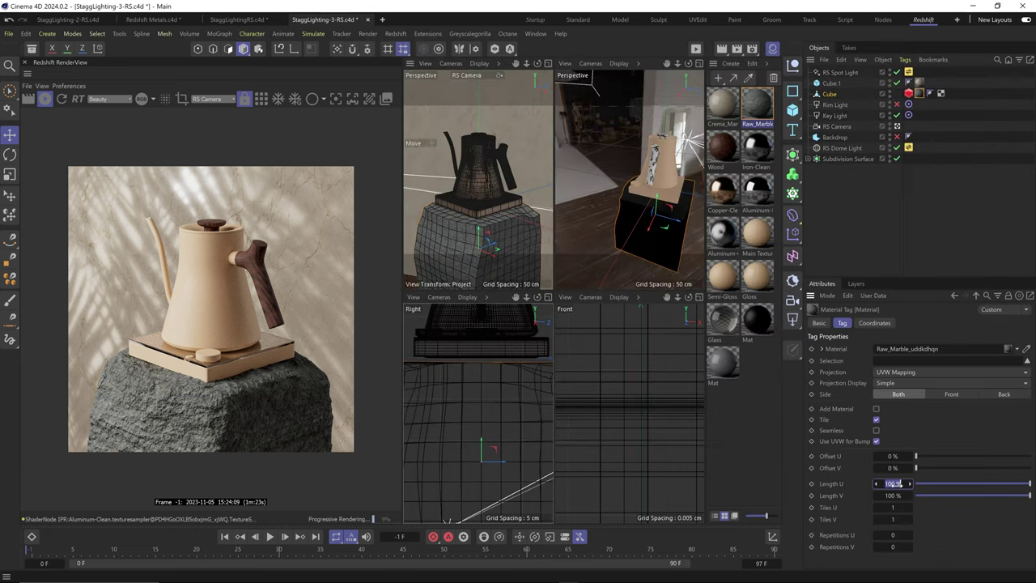
{"action": "type", "text": "150"}
{"action": "key", "text": "Return"}
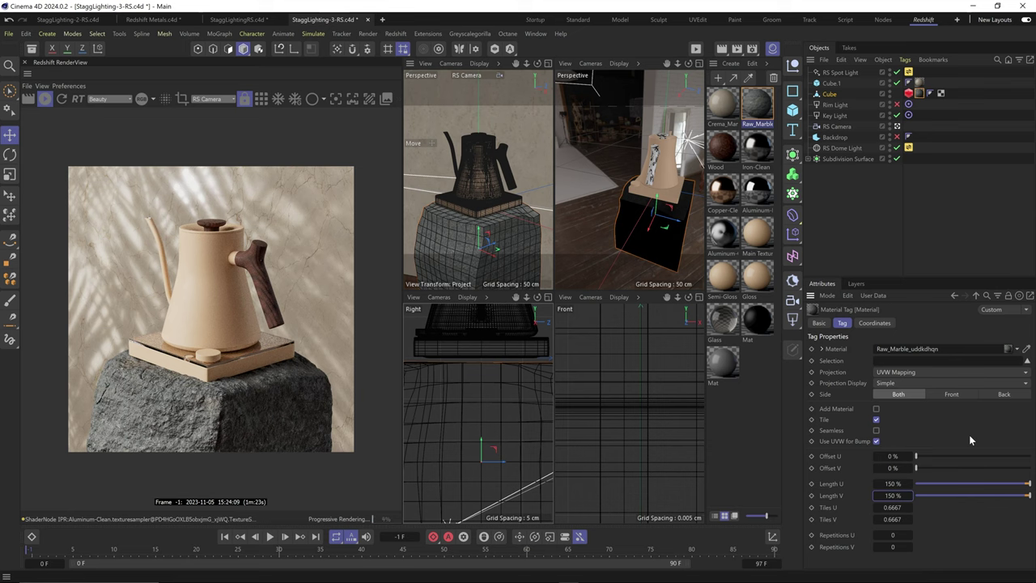
{"action": "key", "text": "shift+Tab"}
{"action": "type", "text": "180"}
{"action": "key", "text": "Tab"}
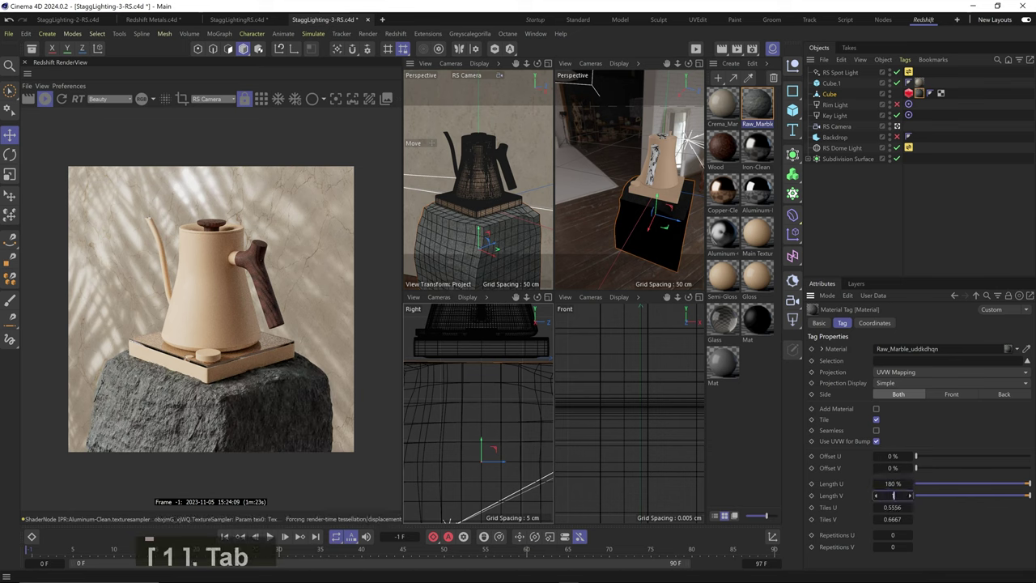
{"action": "type", "text": "180"}
{"action": "key", "text": "Return"}
- With the kettle temporarily hidden, reshape the rock's top surface using the Magnet tool at about 3.4 cm radius, and save the scene
{"action": "key", "text": "m"}
{"action": "key", "text": "i"}
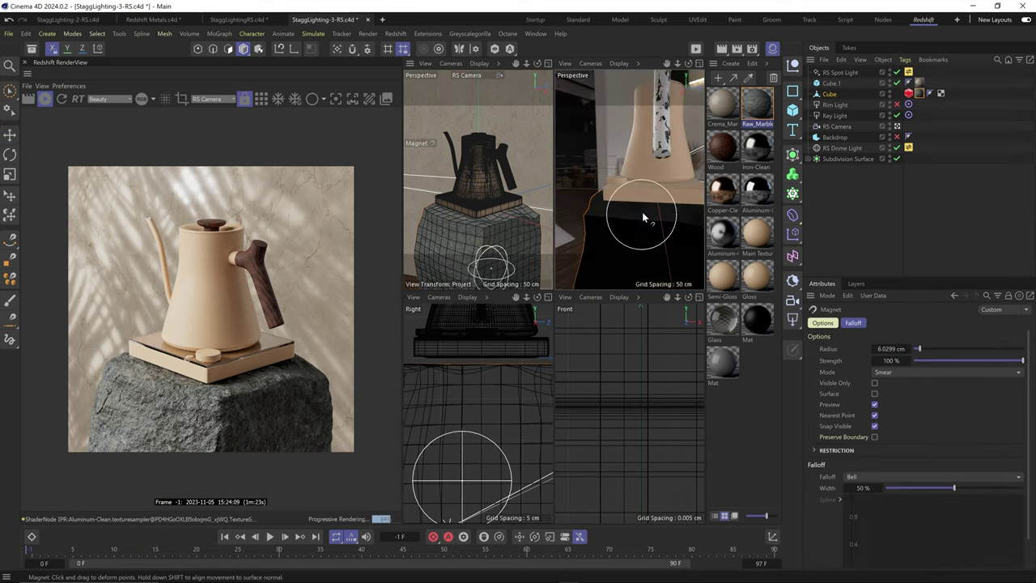
{"action": "mouse_move", "coordinate": [633, 189]}
{"action": "left_mouse_down", "text": "alt"}
{"action": "mouse_move", "coordinate": [596, 65]}
{"action": "mouse_move", "coordinate": [640, 186]}
{"action": "left_mouse_up", "text": "alt"}
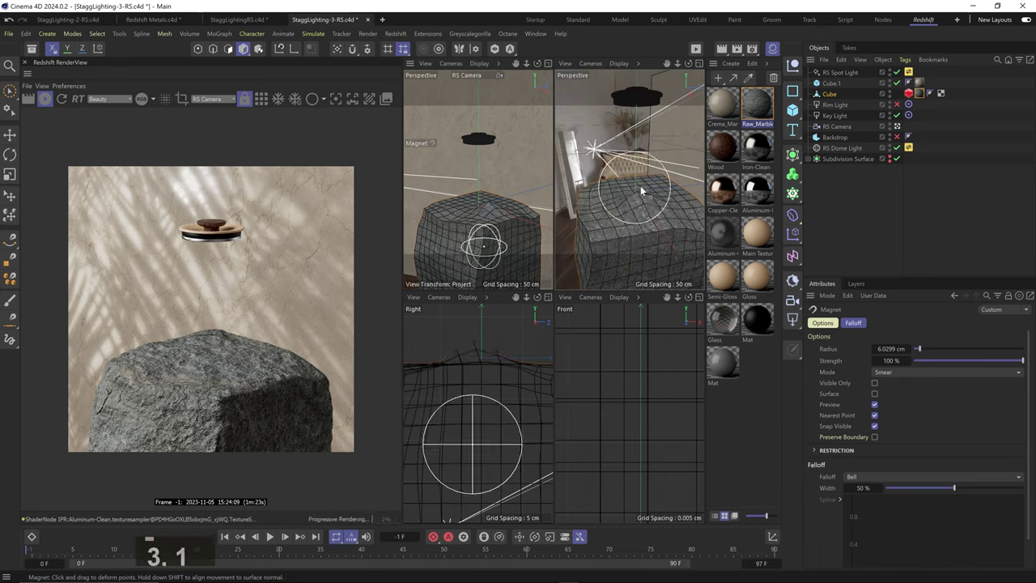
{"action": "middle_click_drag", "start_coordinate": [639, 193], "coordinate": [608, 203]}
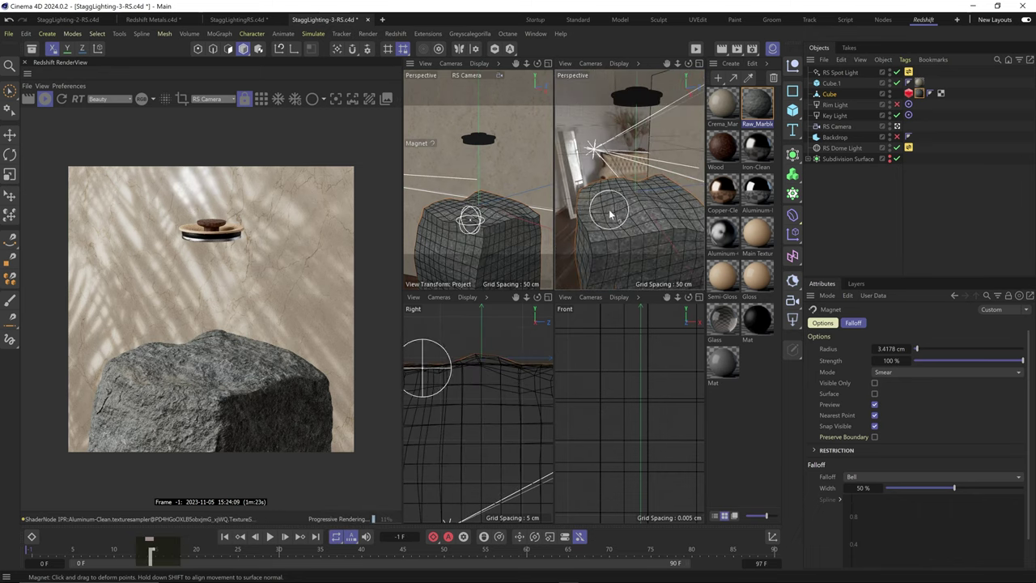
{"action": "mouse_move", "coordinate": [608, 203]}
{"action": "left_mouse_down"}
{"action": "mouse_move", "coordinate": [670, 203]}
{"action": "mouse_move", "coordinate": [664, 195]}
{"action": "left_mouse_up"}
{"action": "key", "text": "ctrl+s"}
{"action": "key", "text": "alt"}
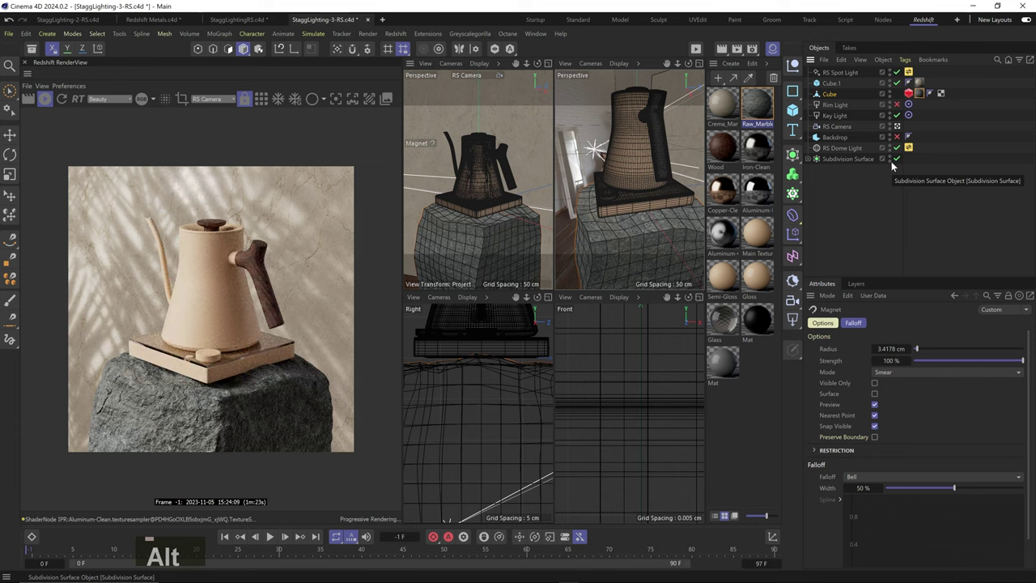
{"action": "key", "text": "e"}
{"action": "key", "text": "e"}
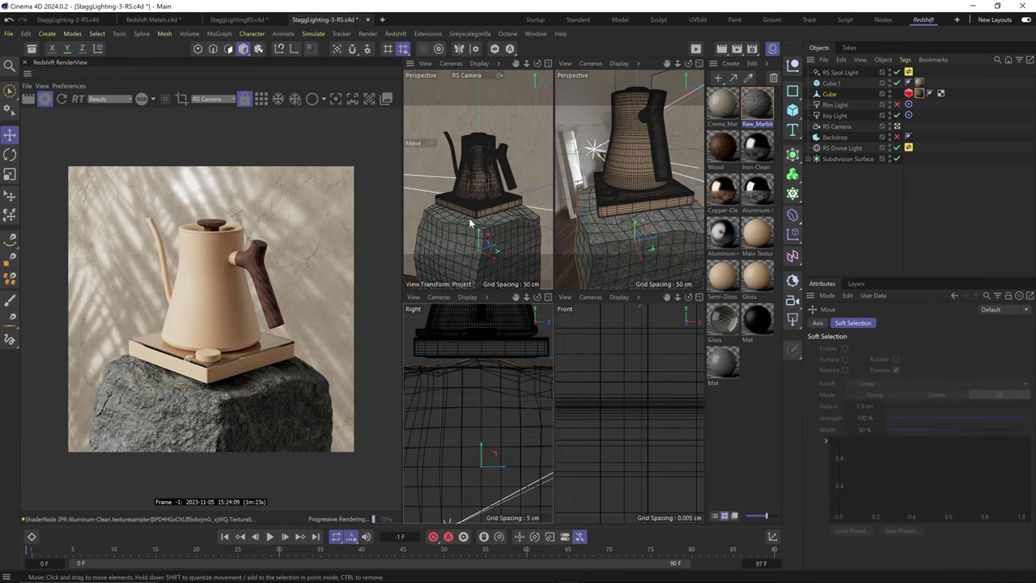
- Rotate the RS Dome Light to a heading of about -72.4°, then enable the Rim Light and move it to about X 2.5, Y 41.2, Z 39.8 cm
{"action": "left_click", "coordinate": [842, 148]}
{"action": "left_click_drag", "start_coordinate": [603, 142], "coordinate": [596, 153]}
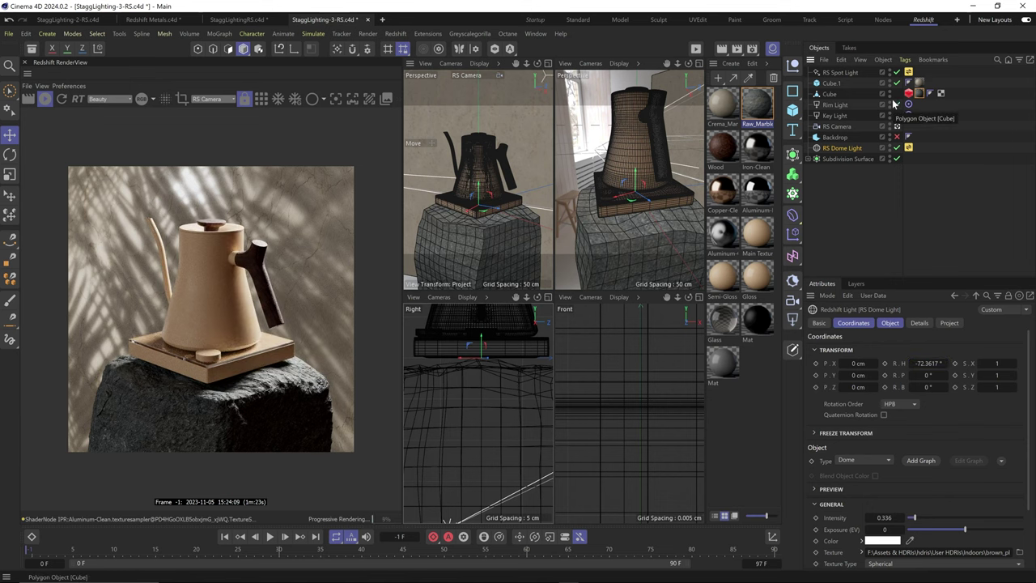
{"action": "left_click", "coordinate": [842, 105]}
{"action": "mouse_move", "coordinate": [624, 194]}
{"action": "left_mouse_down"}
{"action": "mouse_move", "coordinate": [639, 207]}
{"action": "mouse_move", "coordinate": [620, 231]}
{"action": "mouse_move", "coordinate": [624, 204]}
{"action": "left_mouse_up"}
{"action": "left_click", "coordinate": [841, 106]}
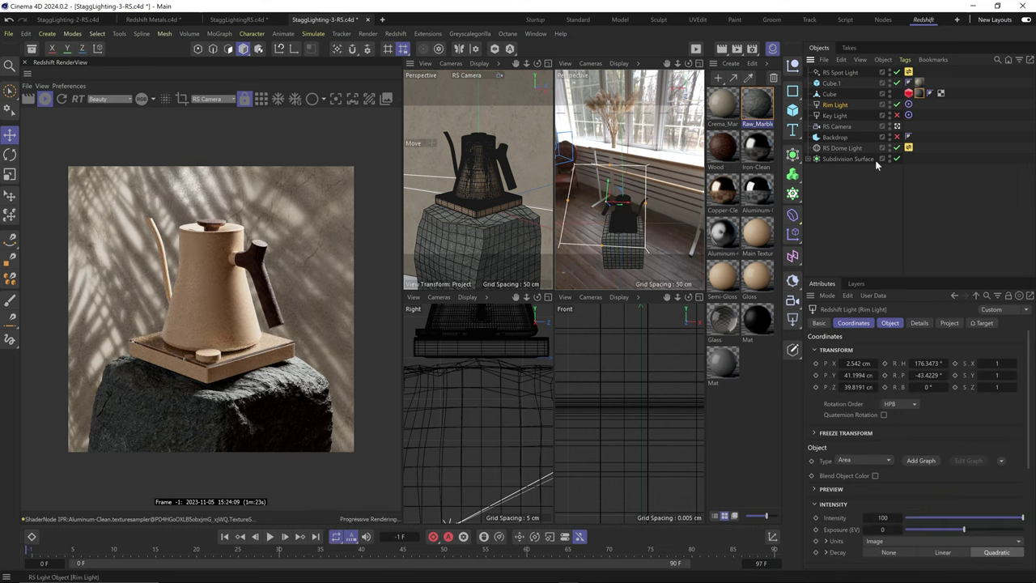
- Set the Rim Light's intensity to 57.05 and the Key Light's intensity to 13.86
{"action": "left_click", "coordinate": [972, 518]}
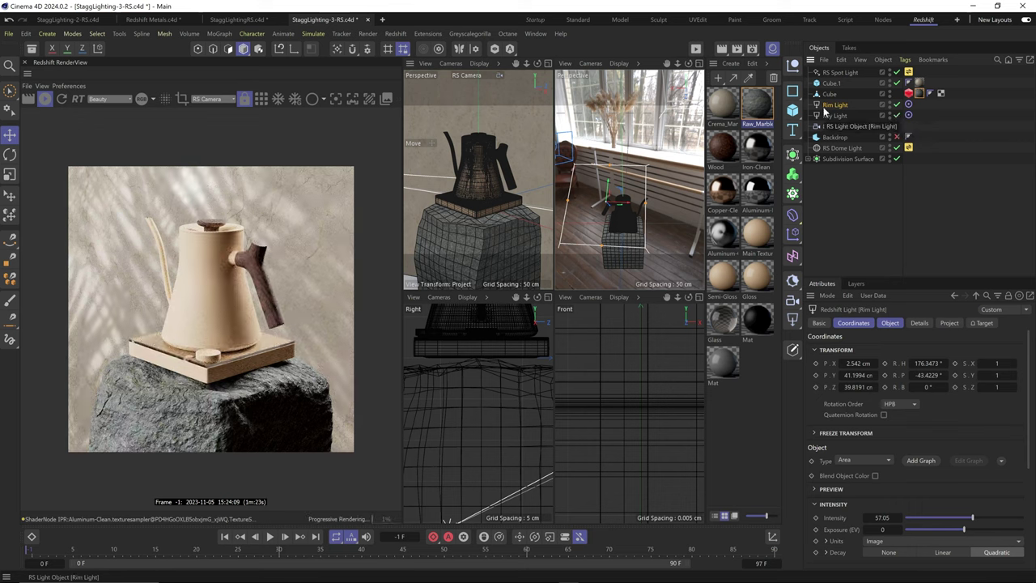
{"action": "left_click_drag", "start_coordinate": [918, 516], "coordinate": [920, 517]}
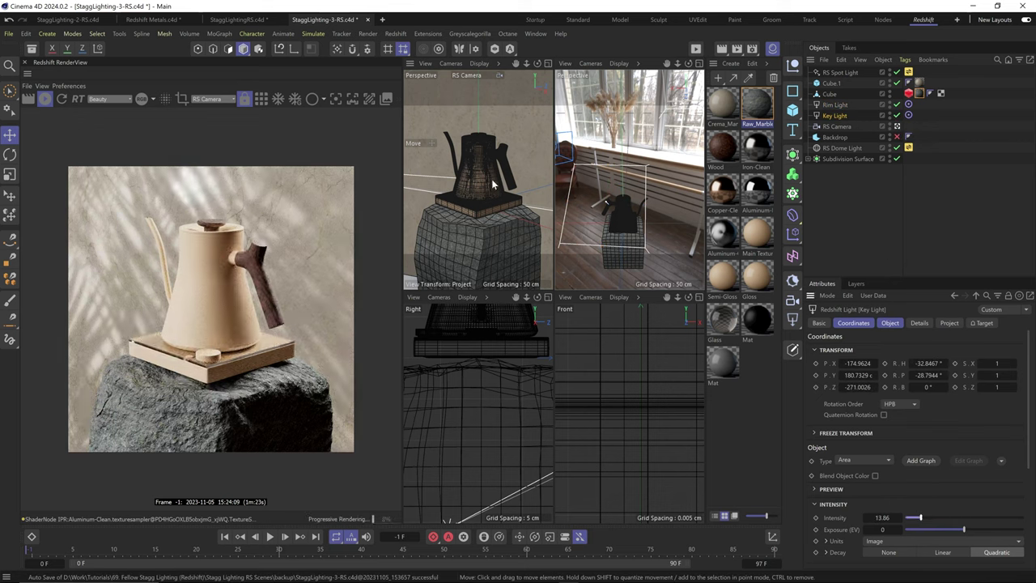
- Set the Custom Gamma of the albedo texture in the Crema Marfil wall material to 1.4
{"action": "key", "text": "3"}
{"action": "left_click_drag", "start_coordinate": [491, 179], "coordinate": [475, 180]}
{"action": "key", "text": "1"}
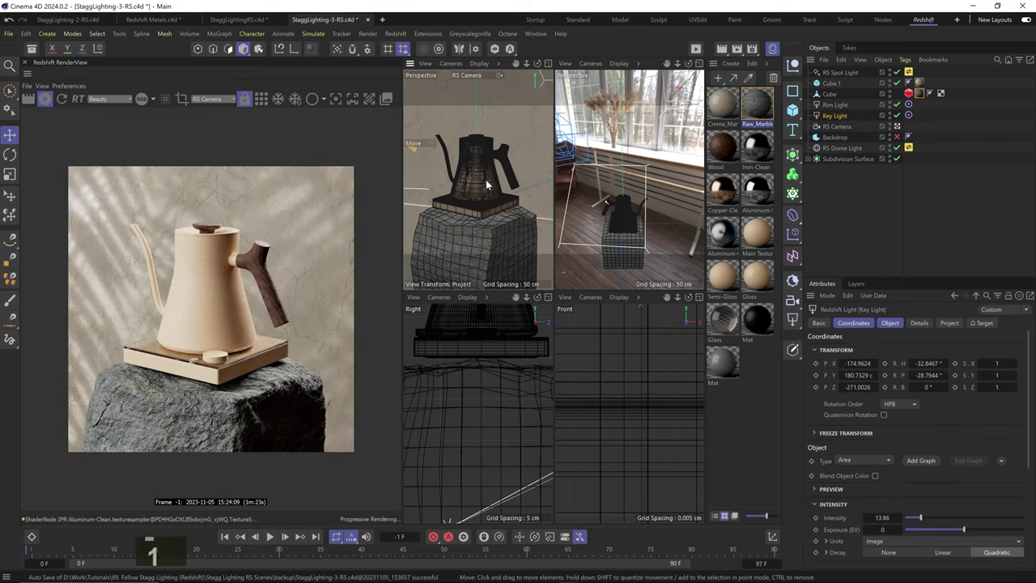
{"action": "double_click", "coordinate": [725, 101]}
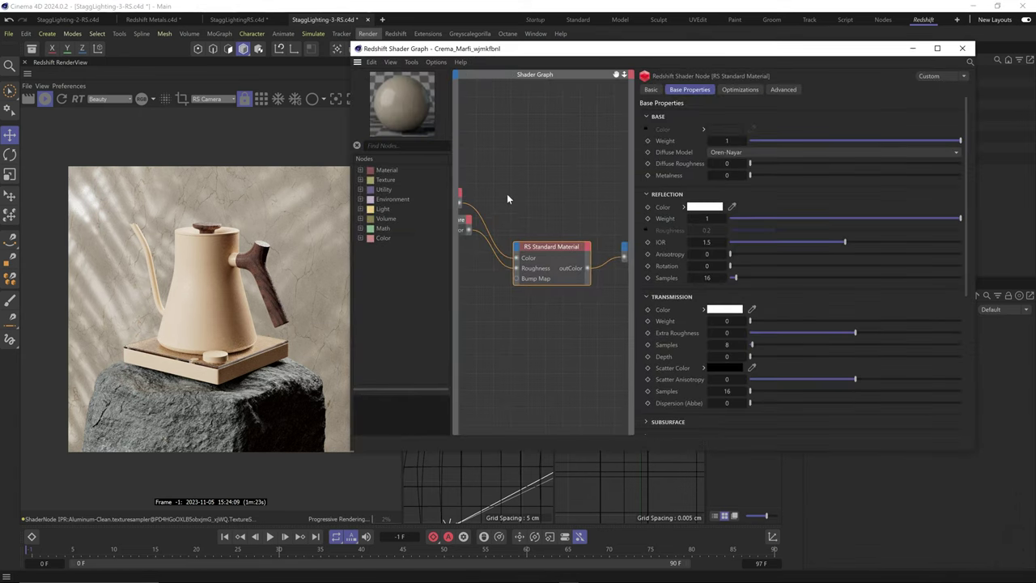
{"action": "key", "text": "1"}
{"action": "left_click_drag", "start_coordinate": [506, 198], "coordinate": [530, 202]}
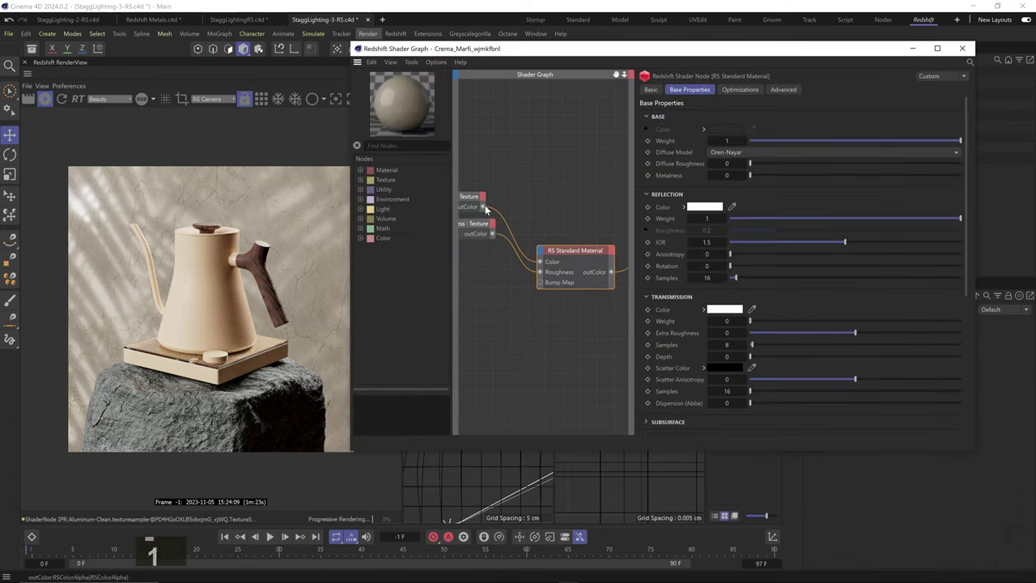
{"action": "type", "text": ".4"}
{"action": "key", "text": "Return"}
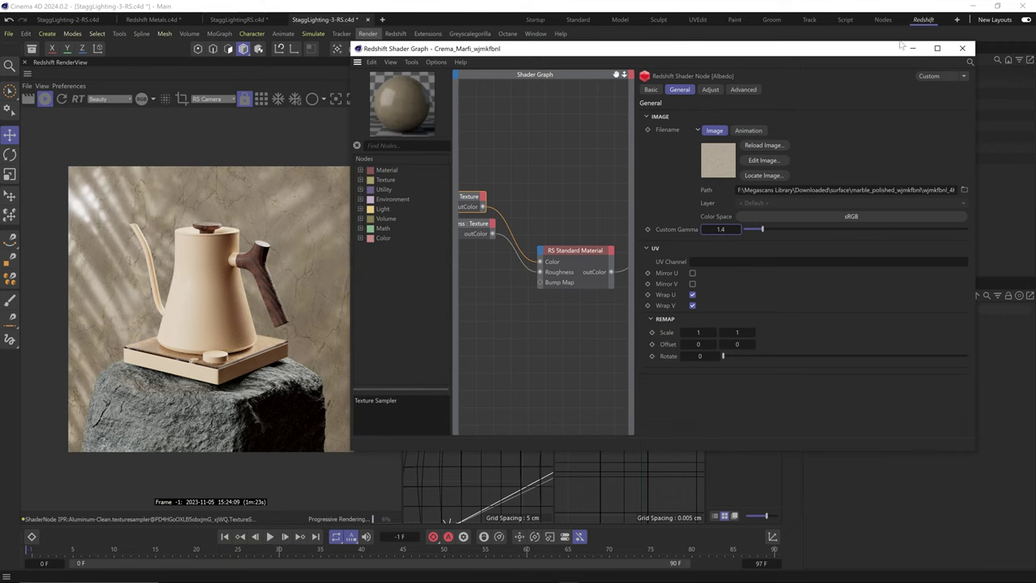
{"action": "left_click", "coordinate": [961, 48]}
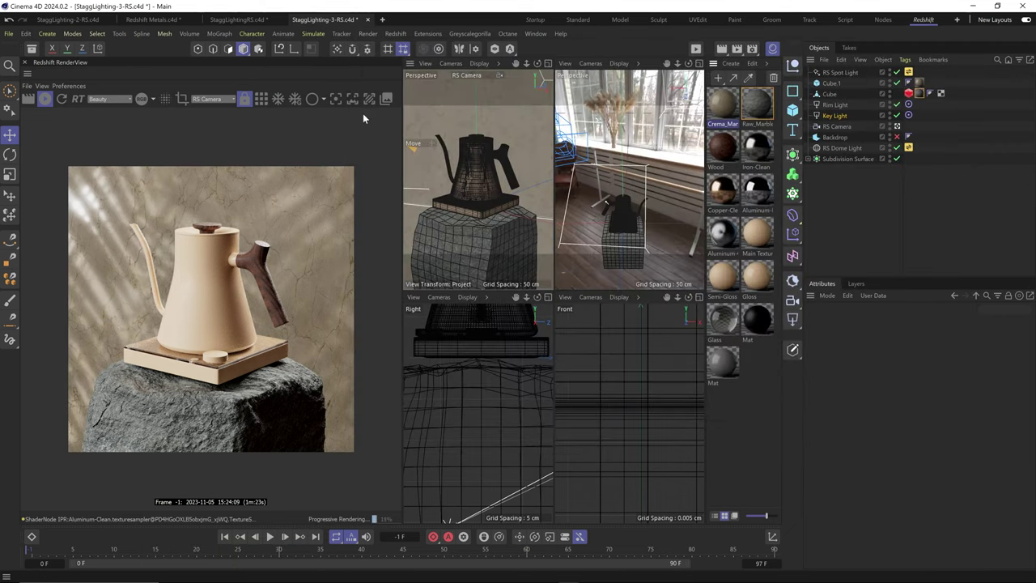
- Raise the Exposure (EV) slightly in the RenderView's optical display settings
{"action": "left_click", "coordinate": [386, 98]}
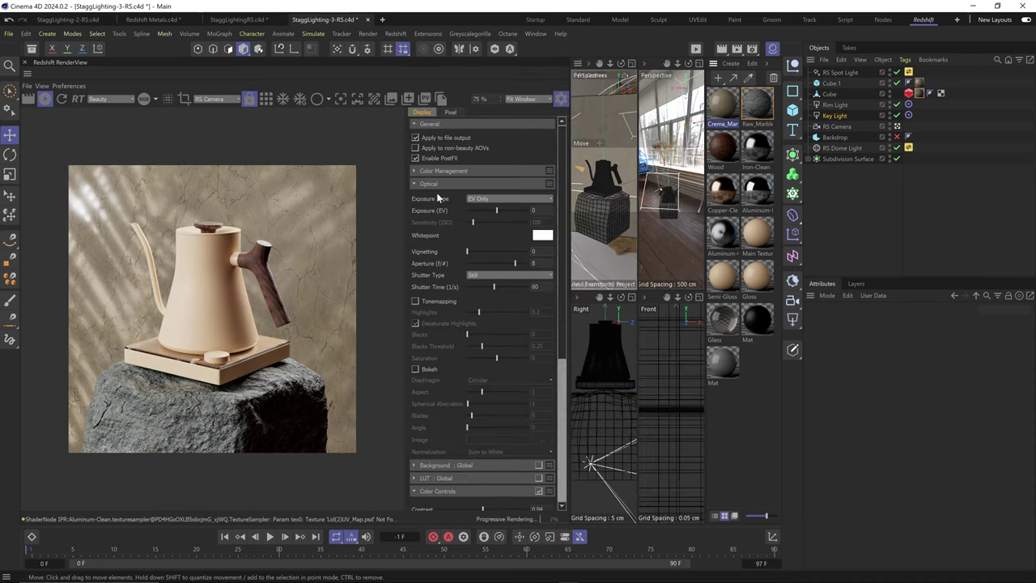
{"action": "left_click_drag", "start_coordinate": [497, 209], "coordinate": [500, 210]}
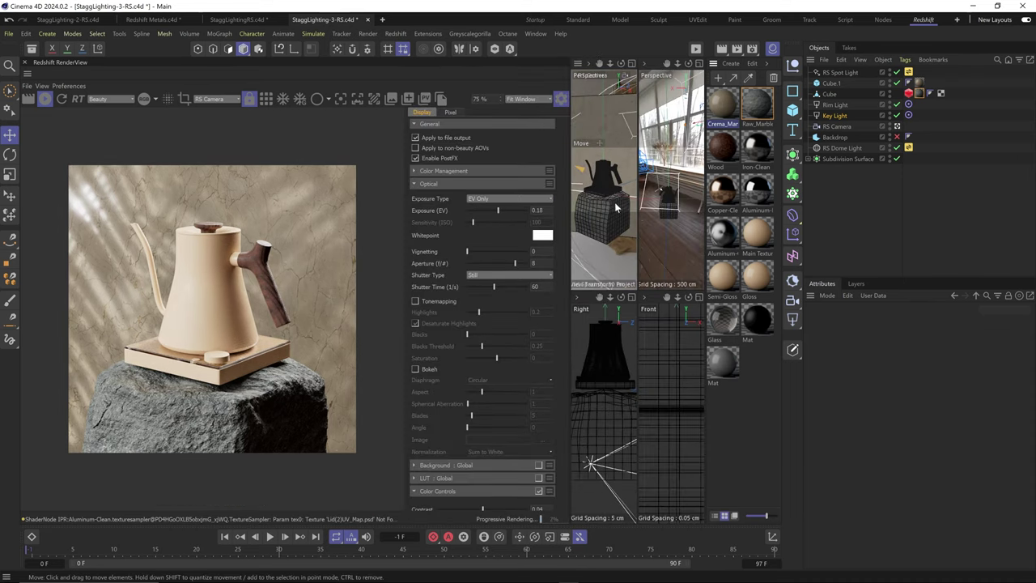
{"action": "key", "text": "Return"}
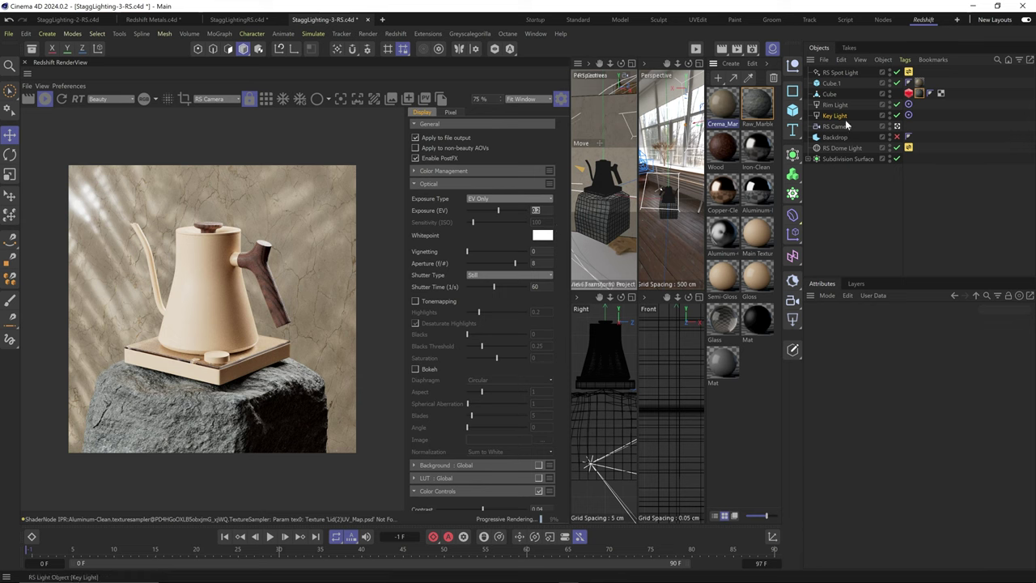
{"action": "left_click", "coordinate": [560, 99]}
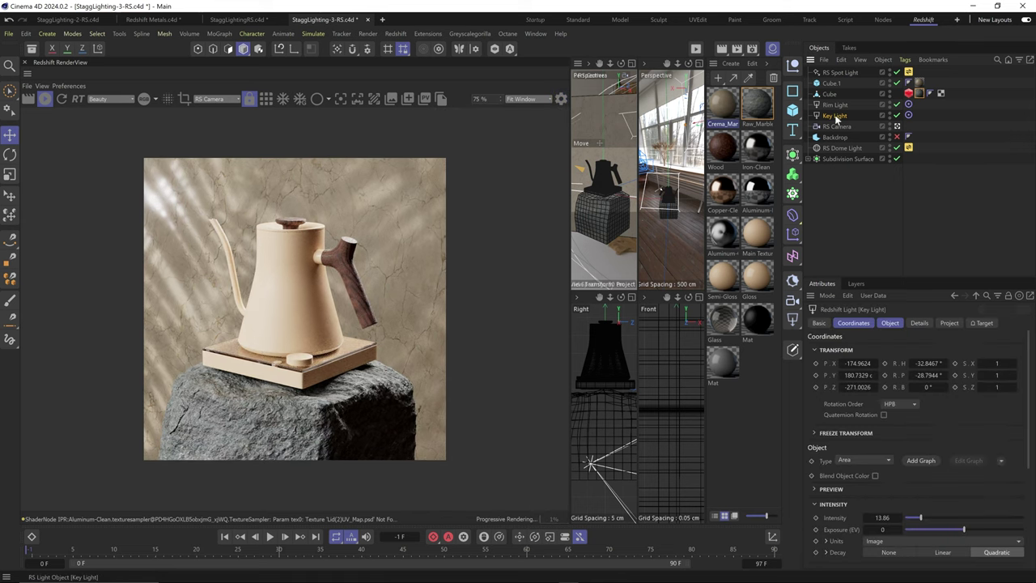
- Move the Key Light to about X -231.9, Y 180.7, Z -234.2 cm and save the scene
{"action": "key", "text": "2"}
{"action": "key", "text": "3"}
{"action": "left_click_drag", "start_coordinate": [669, 204], "coordinate": [648, 147]}
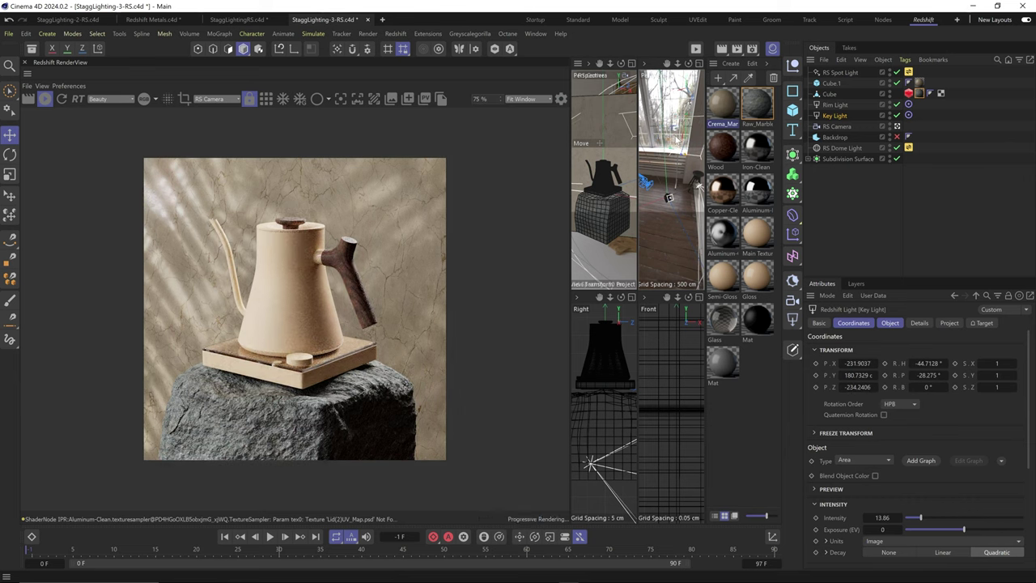
{"action": "key", "text": "ctrl+s"}
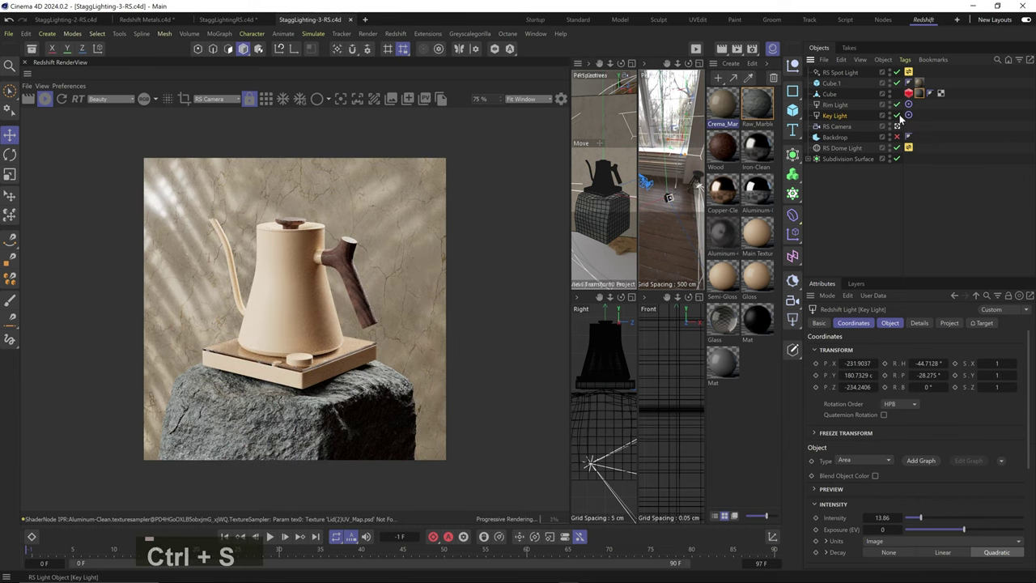
- Rotate the kettle so its side faces the camera, and turn it together with the rock pedestal to a heading of about 38.9°
{"action": "left_click", "coordinate": [848, 159]}
{"action": "key", "text": "r"}
{"action": "left_click_drag", "start_coordinate": [616, 210], "coordinate": [518, 291]}
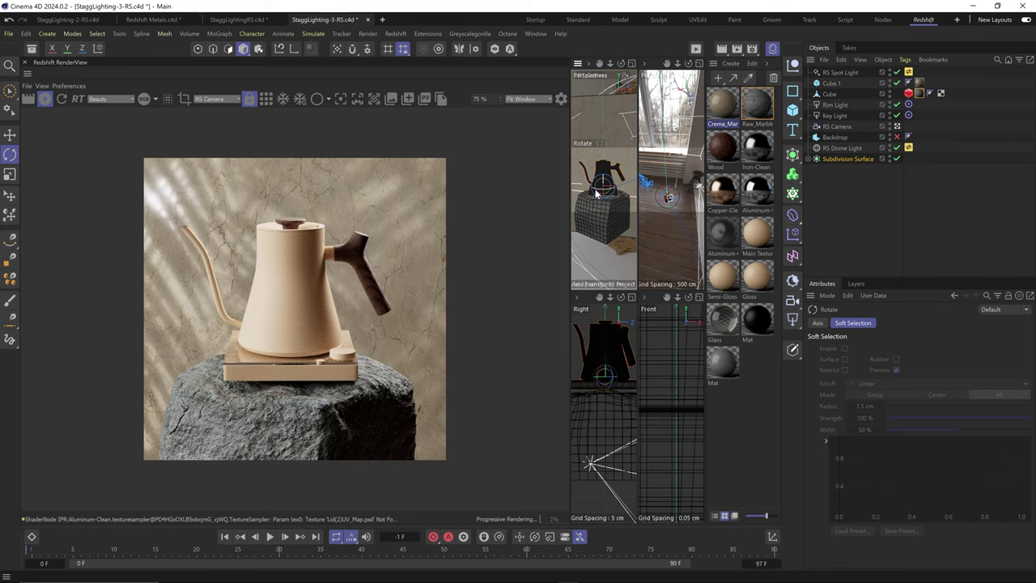
{"action": "left_click", "coordinate": [603, 201], "text": "ctrl"}
{"action": "left_click_drag", "start_coordinate": [610, 202], "coordinate": [517, 291]}
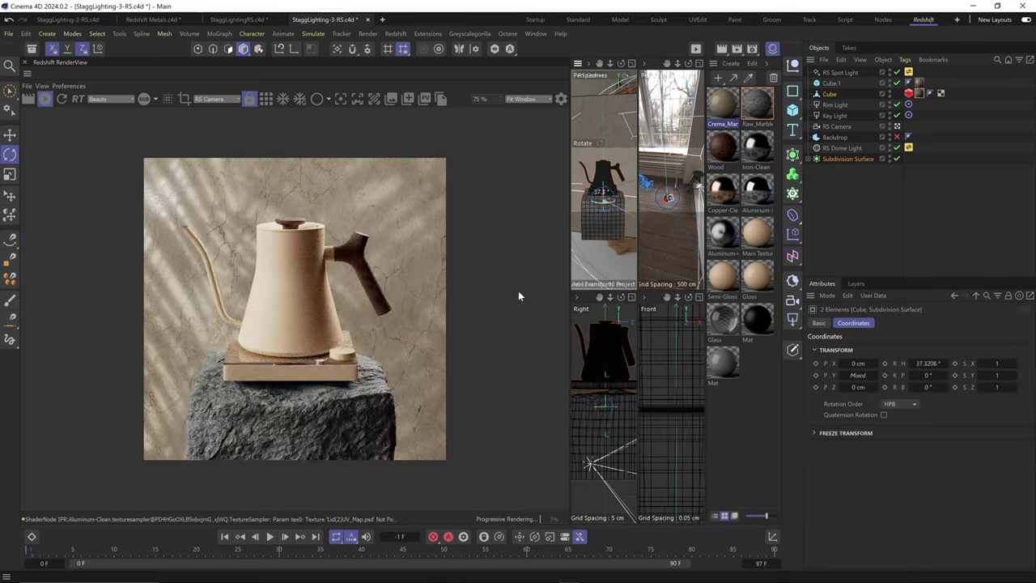
{"action": "left_click_drag", "start_coordinate": [603, 206], "coordinate": [583, 188]}
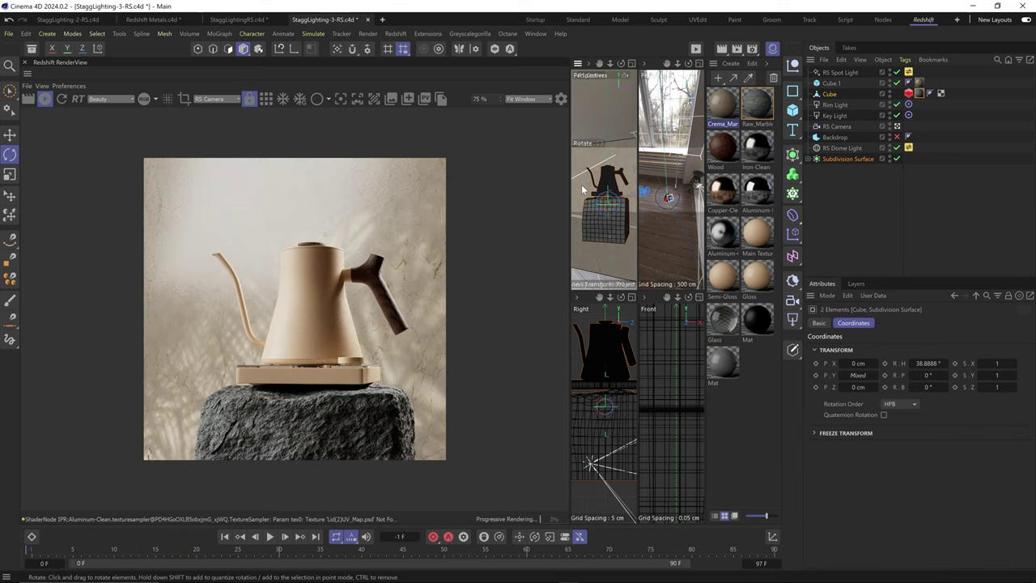
- Shift the marble wall Cube.1 sideways behind the kettle and reframe the shot
{"action": "key", "text": "e"}
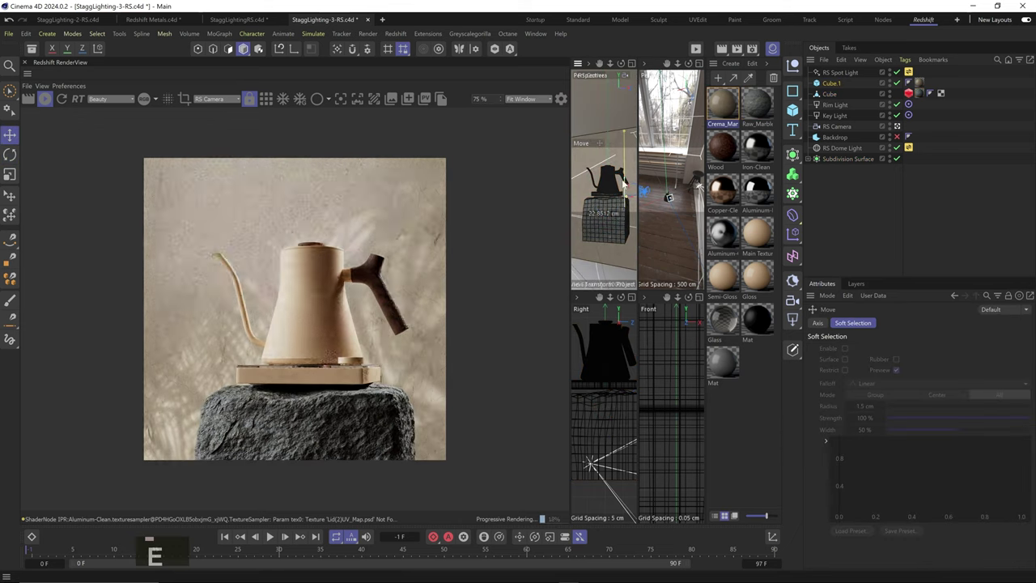
{"action": "left_click", "coordinate": [605, 215]}
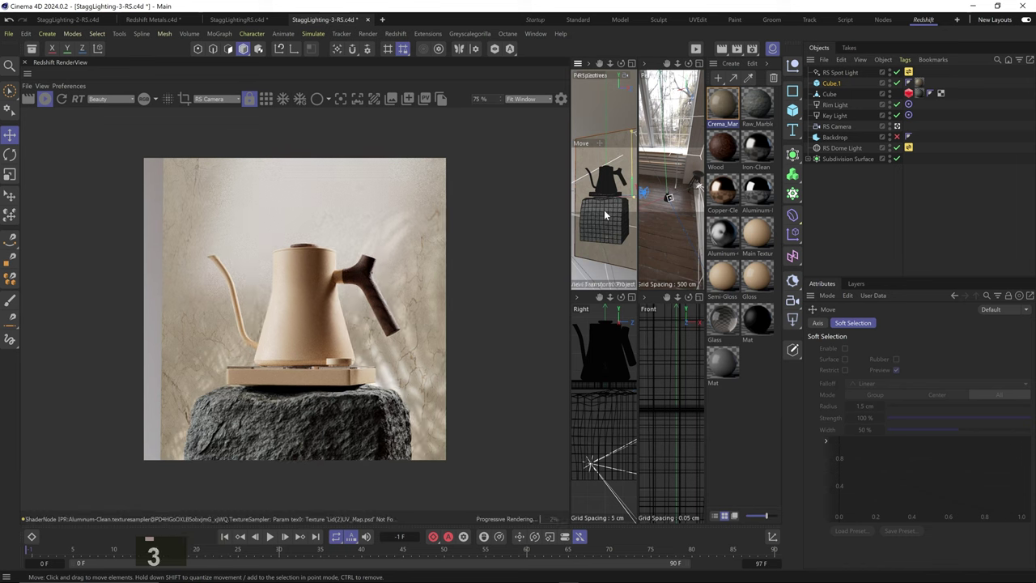
{"action": "left_click_drag", "start_coordinate": [604, 210], "coordinate": [644, 202]}
{"action": "key", "text": "1"}
{"action": "key", "text": "1"}
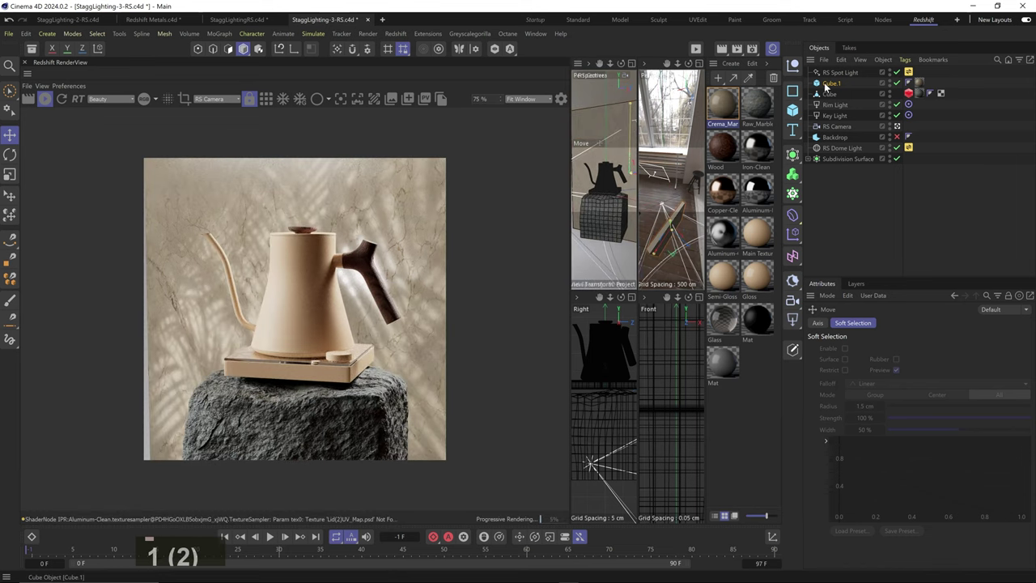
- Enlarge the marble wall Cube.1 so it covers the whole backdrop in the camera frame
{"action": "key", "text": "w"}
{"action": "key", "text": "w"}
{"action": "key", "text": "t"}
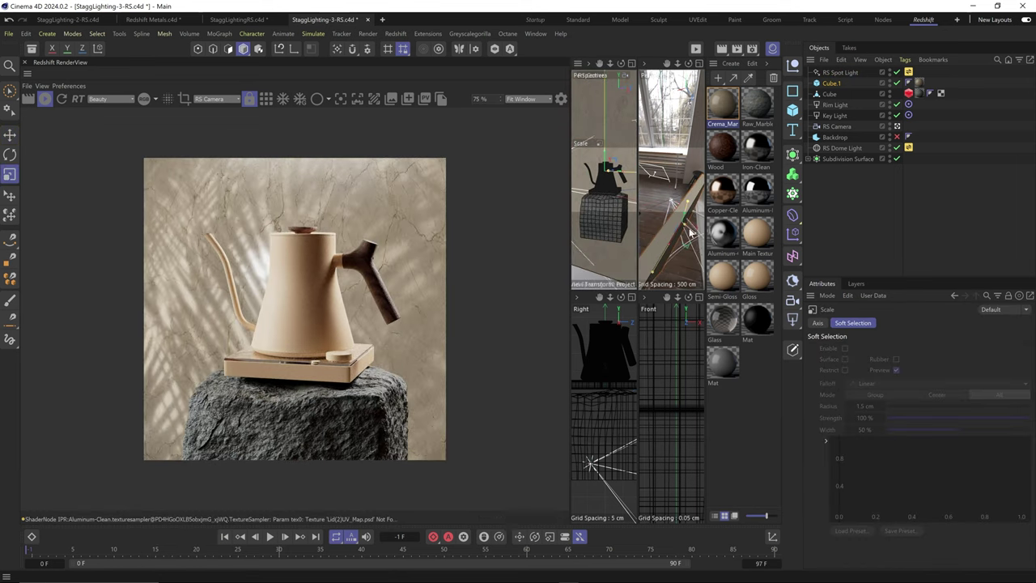
{"action": "key", "text": "ctrl+z"}
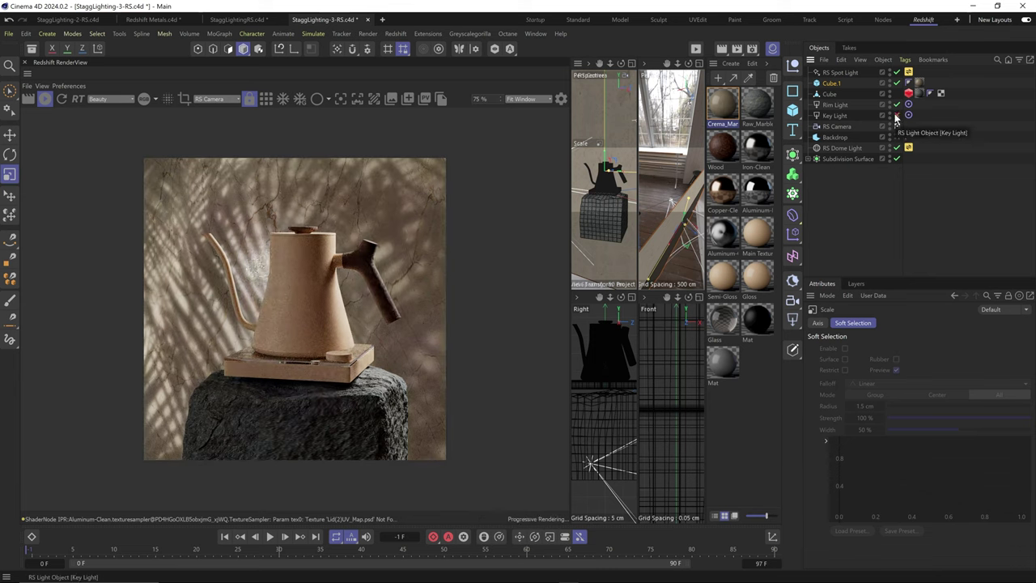
- Move the RS Spot Light to about X -306.5, Y 74.7, Z -56.8 cm and adjust the camera angle on the kettle
{"action": "key", "text": "1"}
{"action": "key", "text": "3"}
{"action": "left_click_drag", "start_coordinate": [688, 202], "coordinate": [672, 206]}
{"action": "key", "text": "1"}
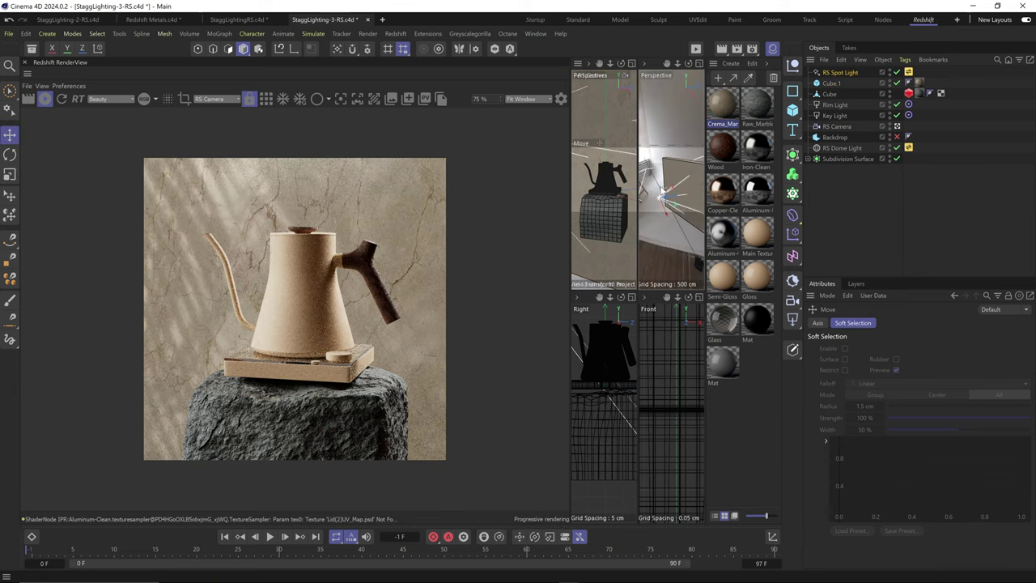
{"action": "key", "text": "3"}
{"action": "left_click_drag", "start_coordinate": [611, 212], "coordinate": [605, 214]}
{"action": "key", "text": "1"}
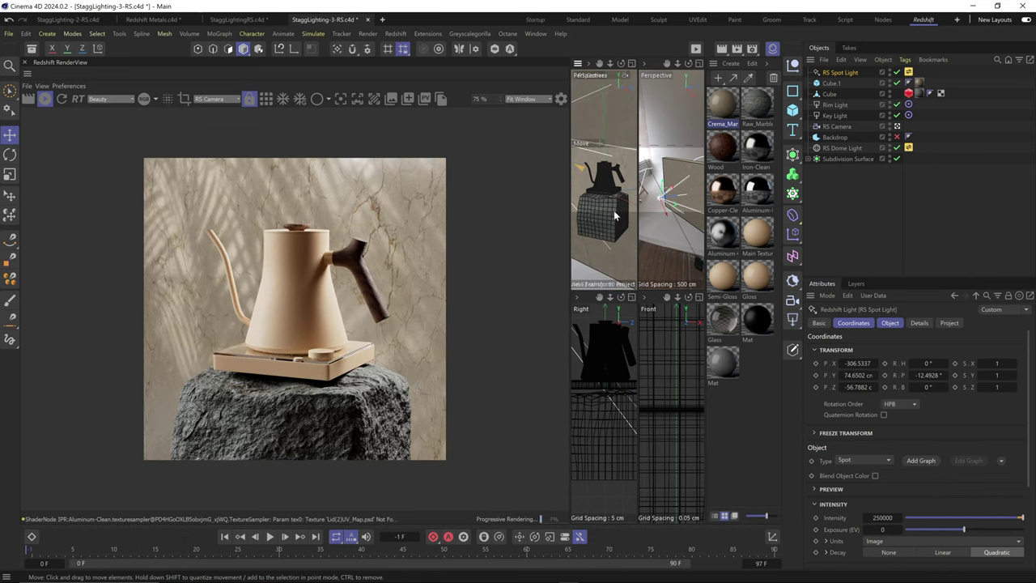
- Move the Rim Light to about X -12.0, Y 50.1, Z 31.1 cm and toggle it off and on to compare
{"action": "key", "text": "3"}
{"action": "key", "text": "3"}
{"action": "left_click_drag", "start_coordinate": [647, 178], "coordinate": [650, 135]}
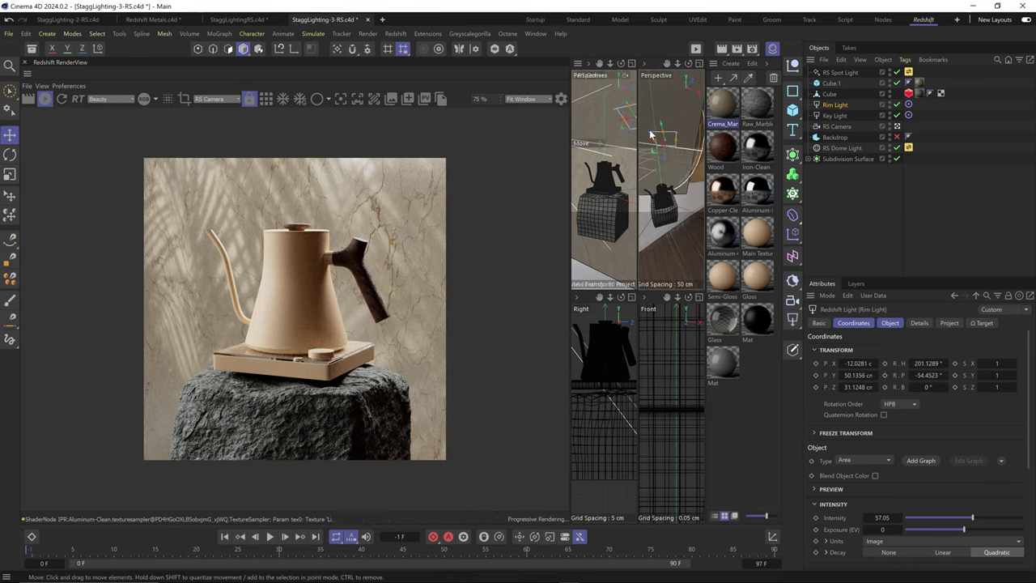
{"action": "left_click", "coordinate": [896, 105]}
{"action": "left_click", "coordinate": [896, 106]}
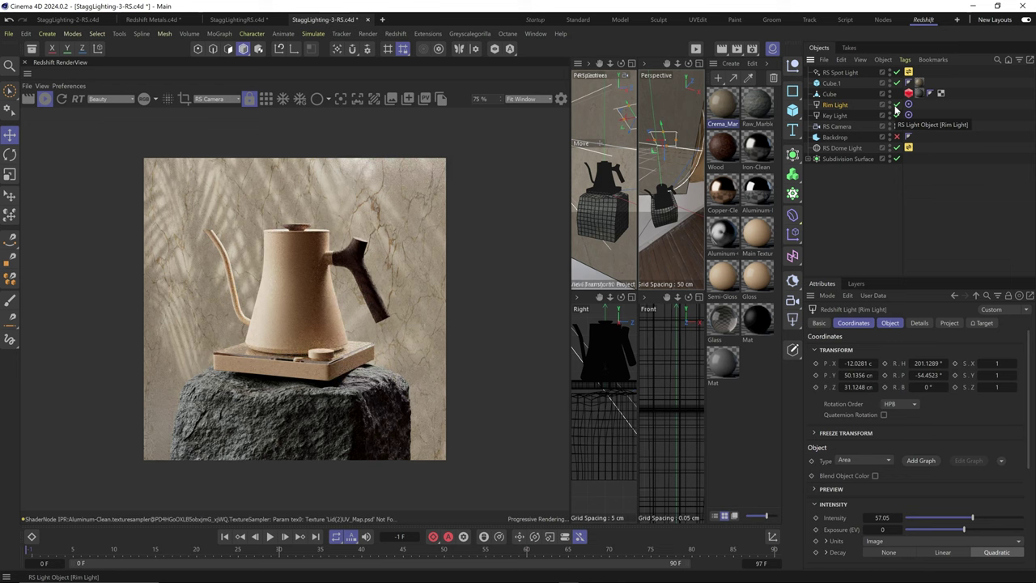
- Set the RS Dome Light's intensity to about 0.73 and adjust the Key Light's intensity
{"action": "left_click", "coordinate": [841, 148]}
{"action": "left_click", "coordinate": [925, 519]}
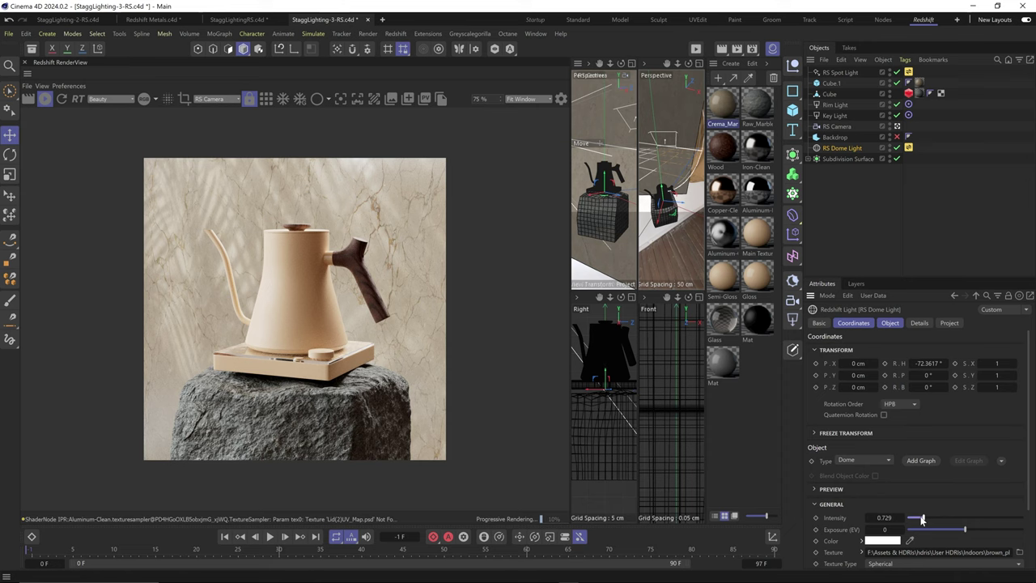
{"action": "left_click", "coordinate": [835, 116]}
{"action": "type", "text": "88"}
{"action": "key", "text": "Return"}
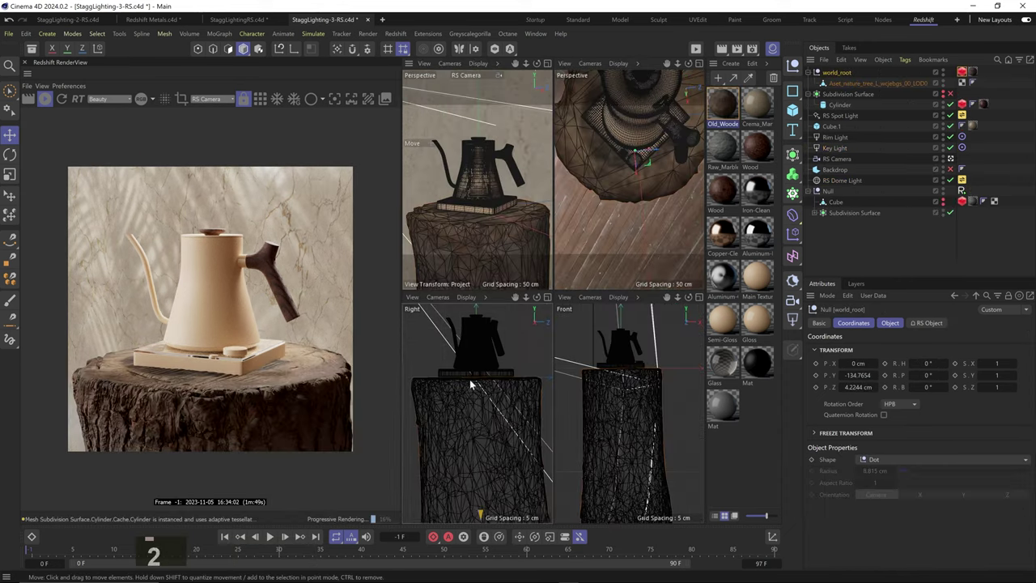
- Set the Old Wooden material's displacement New Range Min to -0.5 and New Range Max to 0.5
{"action": "key", "text": "ctrl+z"}
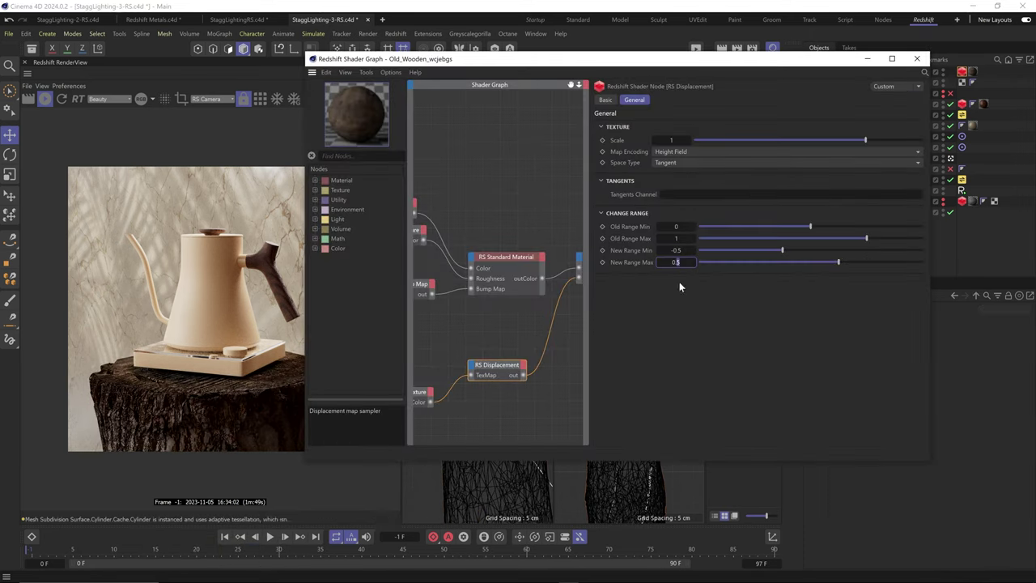
{"action": "key", "text": "Return"}
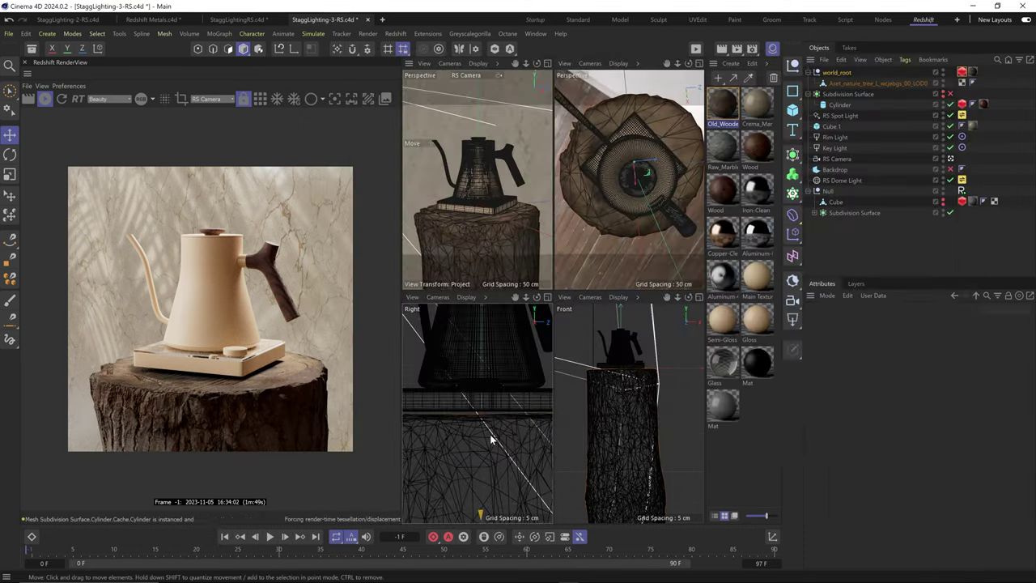
{"action": "key", "text": "2"}
{"action": "left_click_drag", "start_coordinate": [489, 433], "coordinate": [438, 418]}
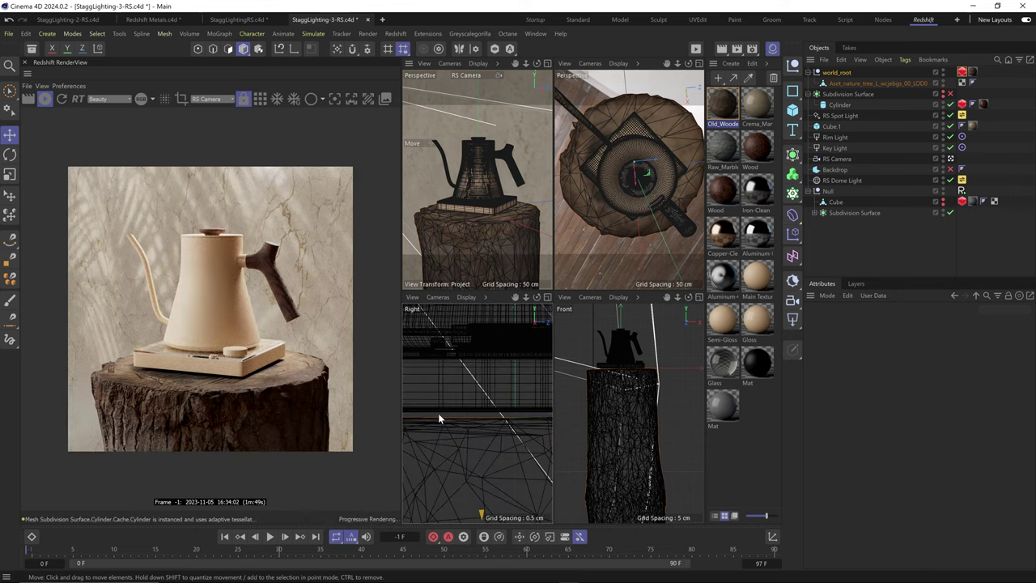
- Try rotating the tree stump's world_root to a heading of 148° and shifting it under the kettle
{"action": "key", "text": "Up"}
{"action": "left_click_drag", "start_coordinate": [943, 363], "coordinate": [918, 363]}
{"action": "left_click_drag", "start_coordinate": [616, 144], "coordinate": [607, 148]}
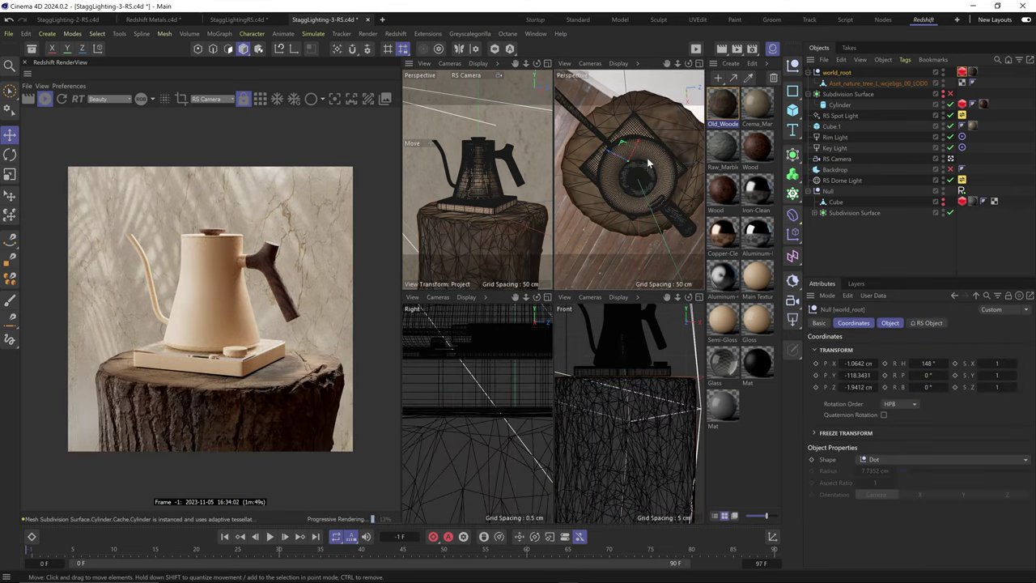
{"action": "key", "text": "ctrl+z"}
{"action": "key", "text": "ctrl+z"}
{"action": "key", "text": "ctrl+z"}
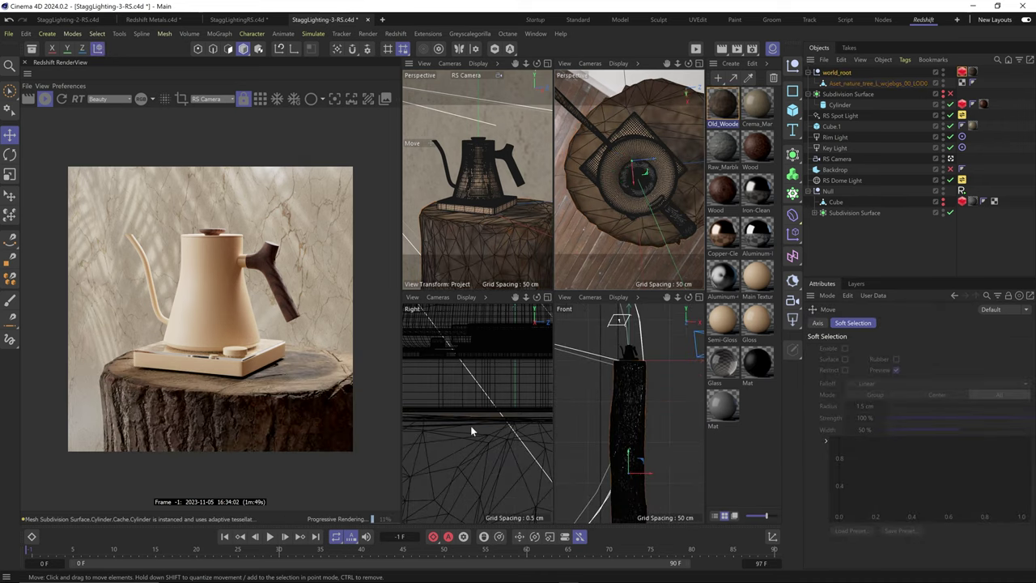
- Paste the old wooden beam asset into the scene and rotate it beneath the kettle
{"action": "key", "text": "2"}
{"action": "left_click_drag", "start_coordinate": [519, 474], "coordinate": [433, 360]}
{"action": "key", "text": "1"}
{"action": "key", "text": "ctrl+v"}
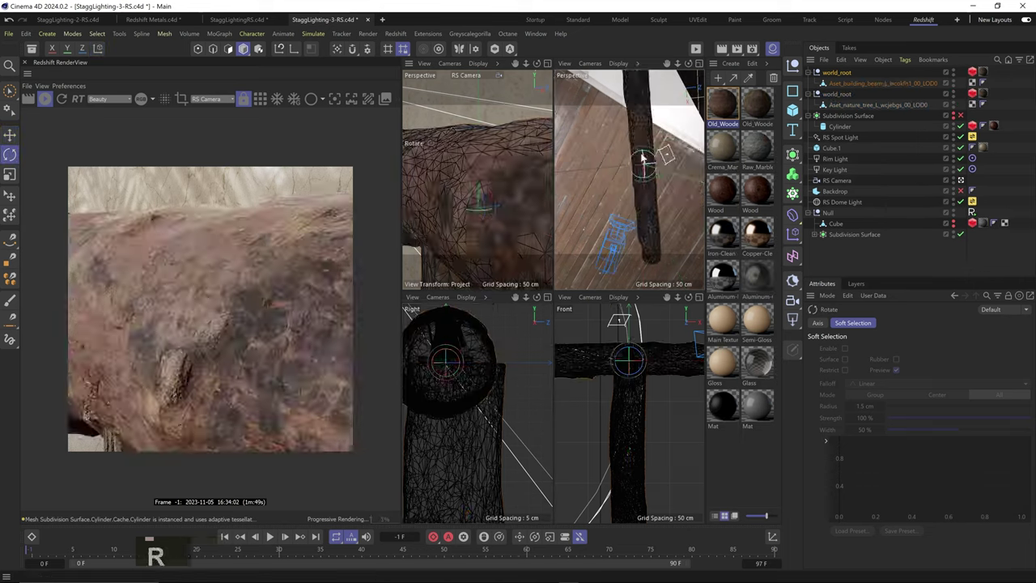
{"action": "key", "text": "3"}
{"action": "left_click_drag", "start_coordinate": [657, 156], "coordinate": [646, 236]}
{"action": "key", "text": "r"}
{"action": "left_click", "coordinate": [945, 74]}
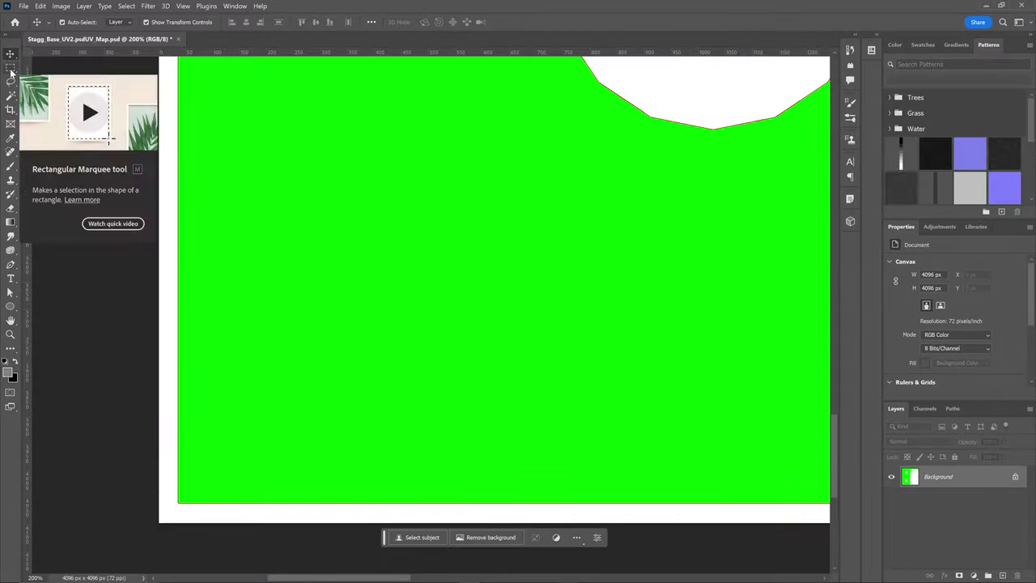
- In Photoshop, mark out a circle with guides near the UV map's lower-left corner and draw a 23 px ellipse on the upper guide
{"action": "mouse_move", "coordinate": [306, 381]}
{"action": "left_mouse_down", "text": "alt+shift"}
{"action": "mouse_move", "coordinate": [401, 445]}
{"action": "mouse_move", "coordinate": [372, 449]}
{"action": "left_mouse_up", "text": "alt+shift"}
{"action": "left_click_drag", "start_coordinate": [26, 359], "coordinate": [239, 358]}
{"action": "key", "text": "u"}
{"action": "left_click_drag", "start_coordinate": [306, 314], "coordinate": [314, 322], "text": "alt+shift"}
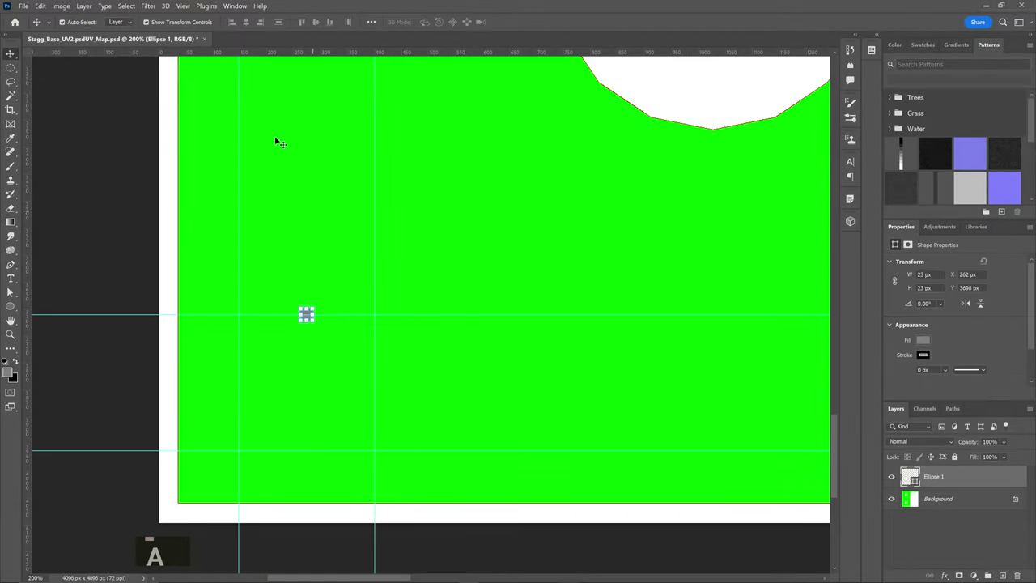
- Duplicate and rotate the small ellipse into a ring of eight evenly spaced dots, merging the shape layers
{"action": "key", "text": "v"}
{"action": "scroll", "coordinate": [266, 453], "scroll_direction": "up", "scroll_amount": 1, "text": "alt"}
{"action": "left_click_drag", "start_coordinate": [930, 477], "coordinate": [1011, 555], "text": "alt"}
{"action": "left_click_drag", "start_coordinate": [326, 245], "coordinate": [326, 449], "text": "shift"}
{"action": "key", "text": "ctrl+alt+t"}
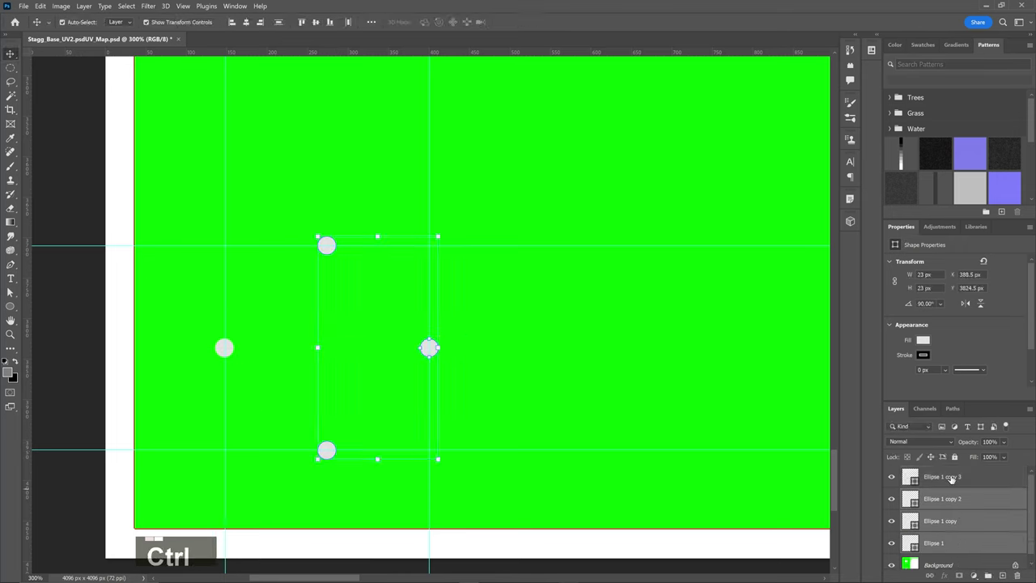
{"action": "key", "text": "Return"}
{"action": "key", "text": "ctrl+e"}
- Set the fill colour of the selected ellipse shape in the ring of dots to orange #e65f24
{"action": "key", "text": "u"}
{"action": "left_click", "coordinate": [89, 22]}
{"action": "left_click", "coordinate": [869, 307]}
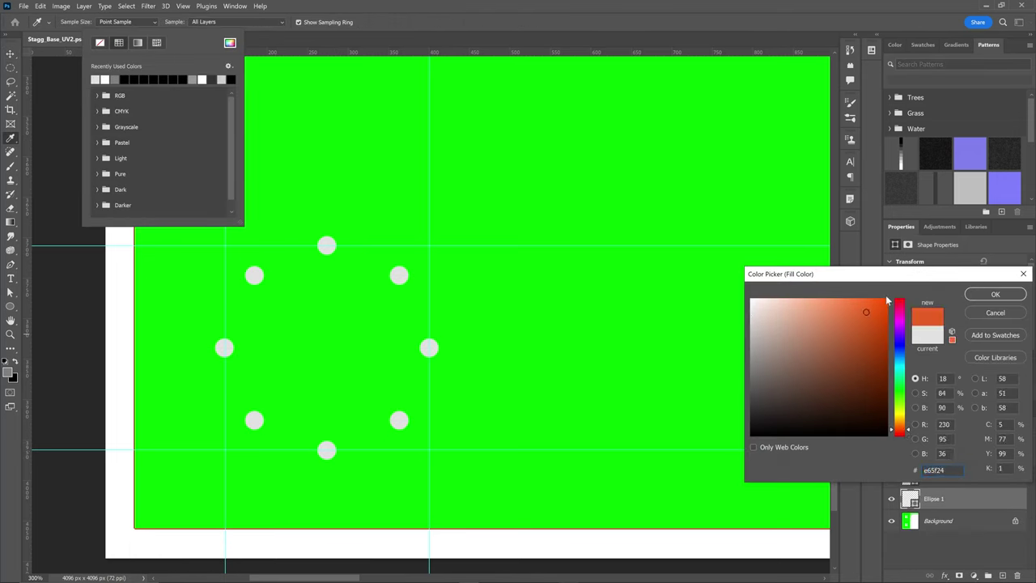
{"action": "left_click", "coordinate": [999, 296]}
- Add the text "Schedule" inside the ring of dots
{"action": "key", "text": "t"}
{"action": "left_click", "coordinate": [291, 344]}
{"action": "key", "text": "ctrl+a"}
{"action": "type", "text": "Schedule"}
{"action": "key", "text": "ctrl+a"}
{"action": "key", "text": "ctrl+Return"}
- Duplicate the "Schedule" text below the original, change the copy to "6:15 am" and nudge it upward
{"action": "key", "text": "ctrl+t"}
{"action": "left_click_drag", "start_coordinate": [770, 375], "coordinate": [369, 397], "text": "alt"}
{"action": "key", "text": "Return"}
{"action": "double_click", "coordinate": [353, 397]}
{"action": "key", "text": "ctrl+a"}
{"action": "type", "text": "6:15 am"}
{"action": "key", "text": "ctrl+Return"}
{"action": "key", "text": "Up"}
{"action": "key", "text": "Up"}
{"action": "key", "text": "Up"}
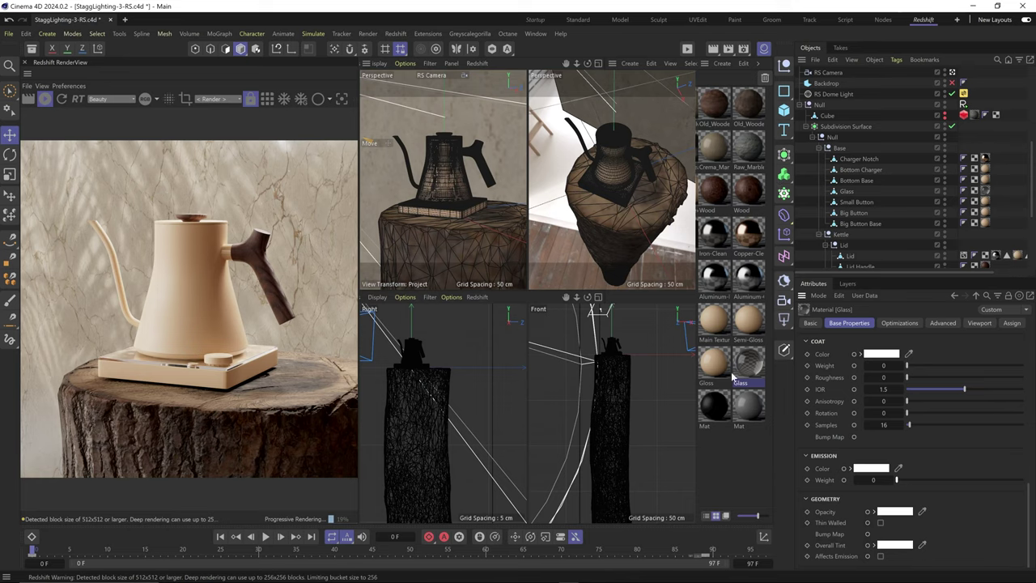
- In Cinema 4D, load the Stagg base image into the Glass material's Texture node without copying it, and connect it to the emission colour
{"action": "left_click_drag", "start_coordinate": [568, 220], "coordinate": [519, 355]}
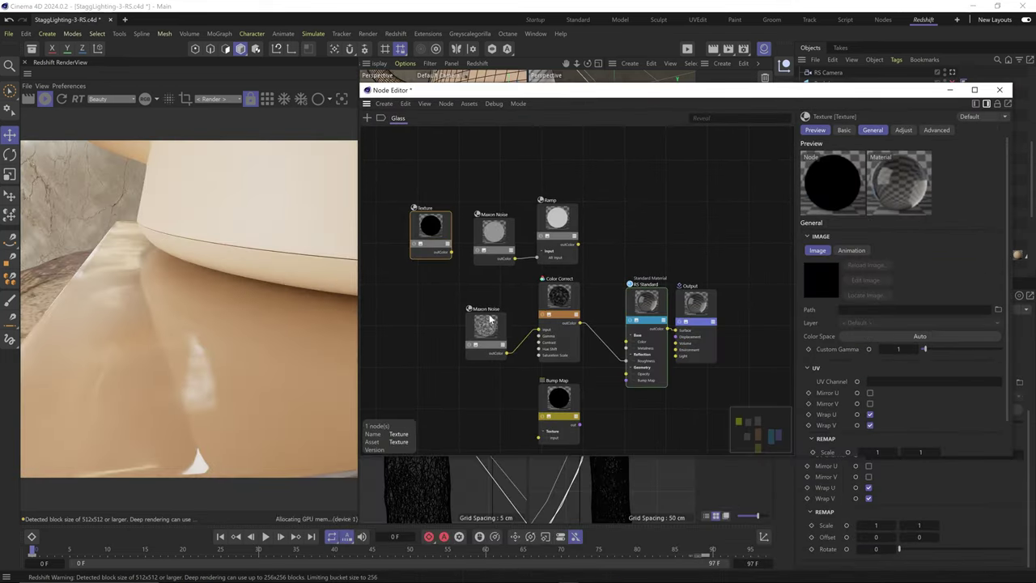
{"action": "left_click", "coordinate": [487, 325]}
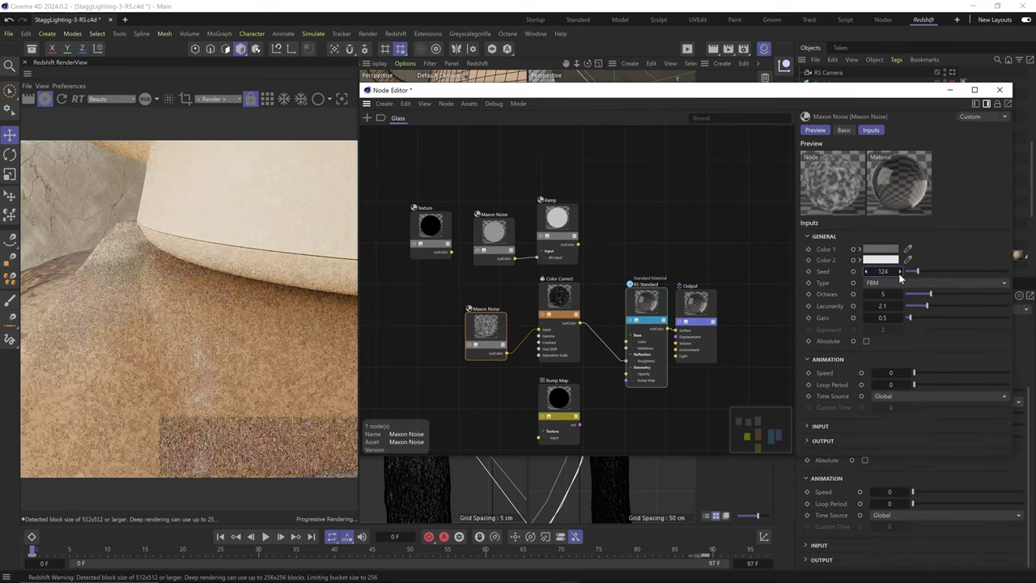
{"action": "left_click_drag", "start_coordinate": [441, 220], "coordinate": [485, 408]}
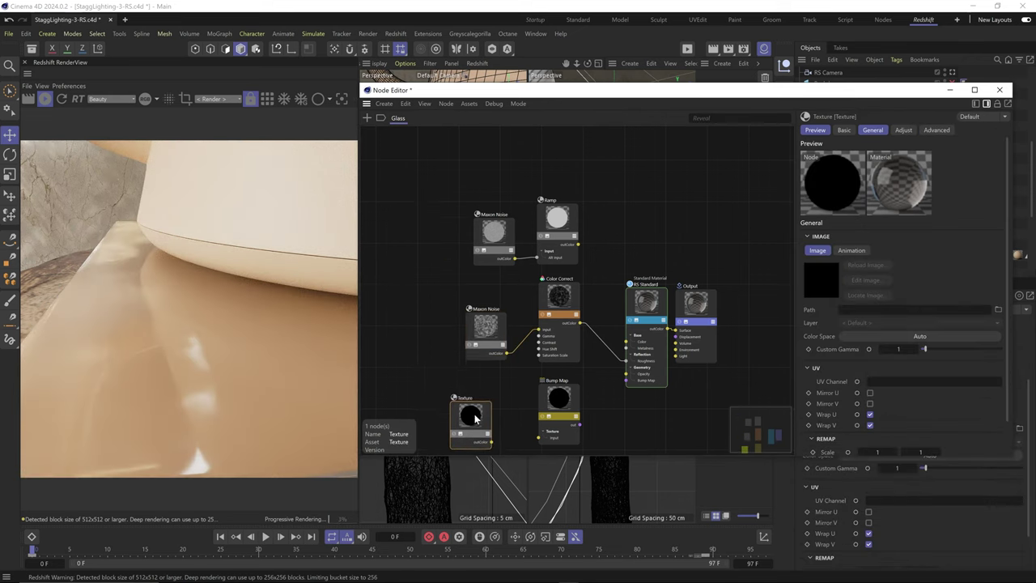
{"action": "scroll", "coordinate": [466, 398], "scroll_direction": "down", "scroll_amount": 3}
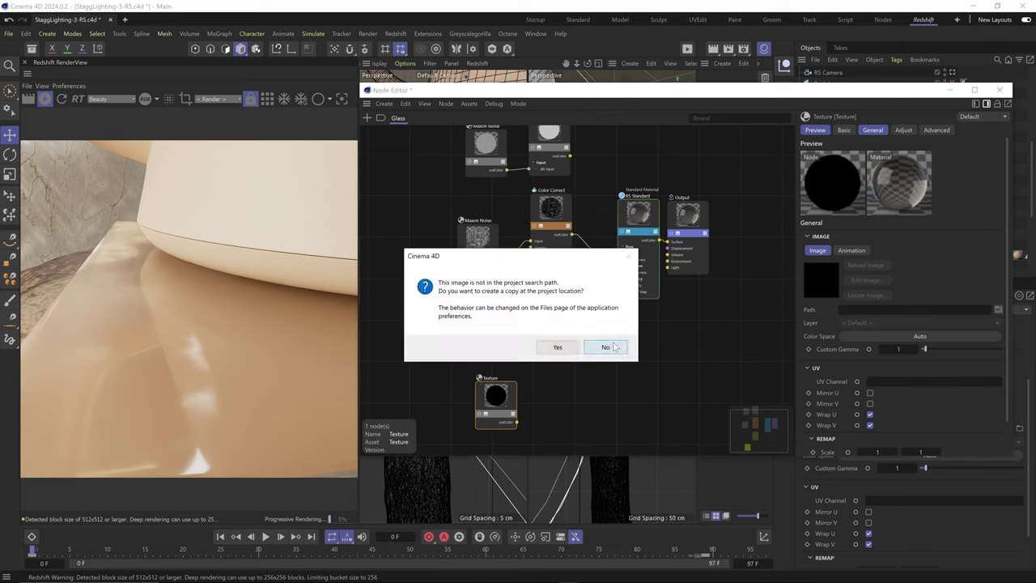
{"action": "left_click", "coordinate": [606, 344]}
{"action": "left_click_drag", "start_coordinate": [624, 279], "coordinate": [657, 212]}
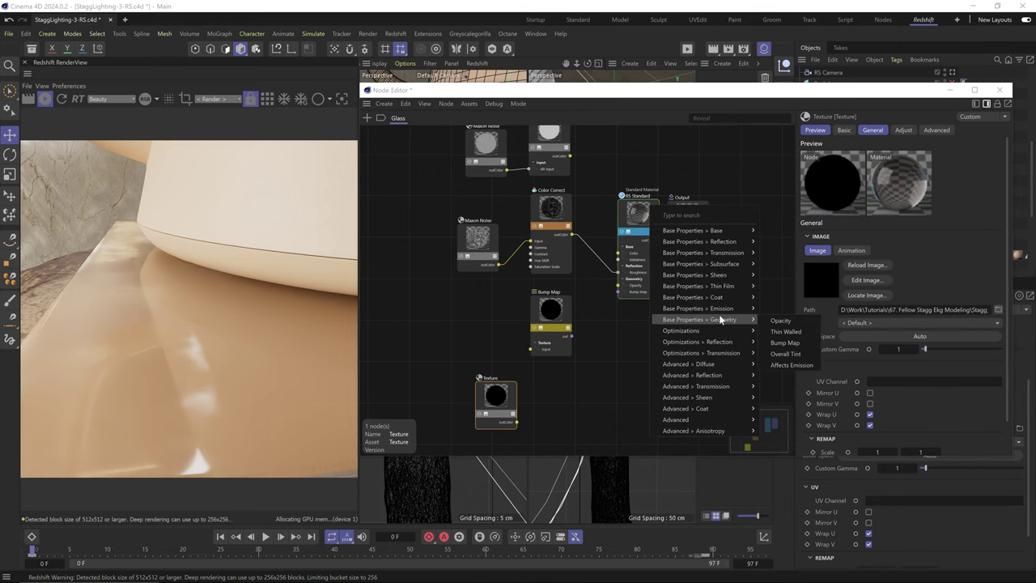
{"action": "left_click", "coordinate": [775, 310]}
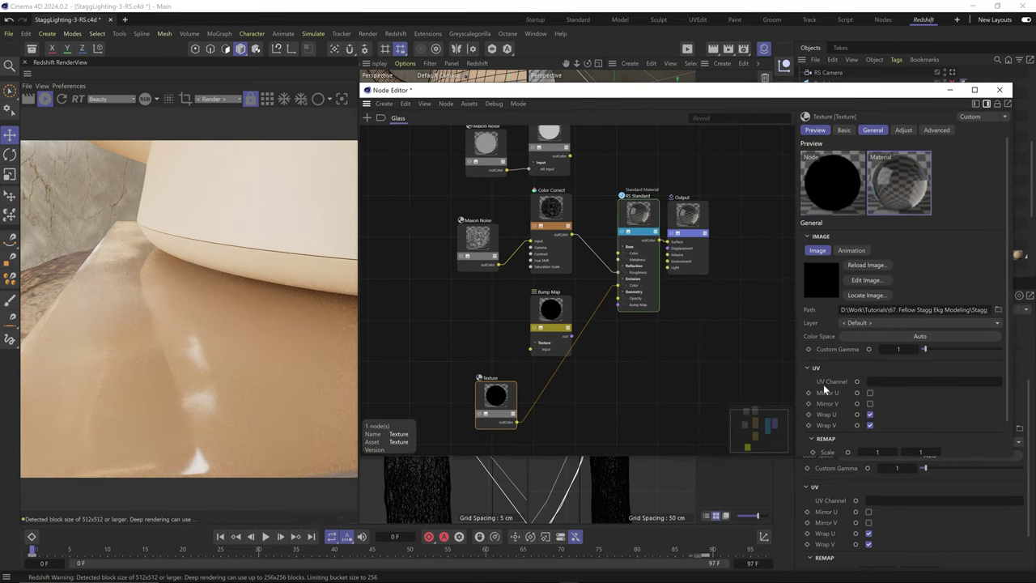
- Set the Glass material's emission weight to 2, close its node graph and inspect the glowing display on the base
{"action": "left_click", "coordinate": [635, 212]}
{"action": "scroll", "coordinate": [904, 367], "scroll_direction": "down", "scroll_amount": 10}
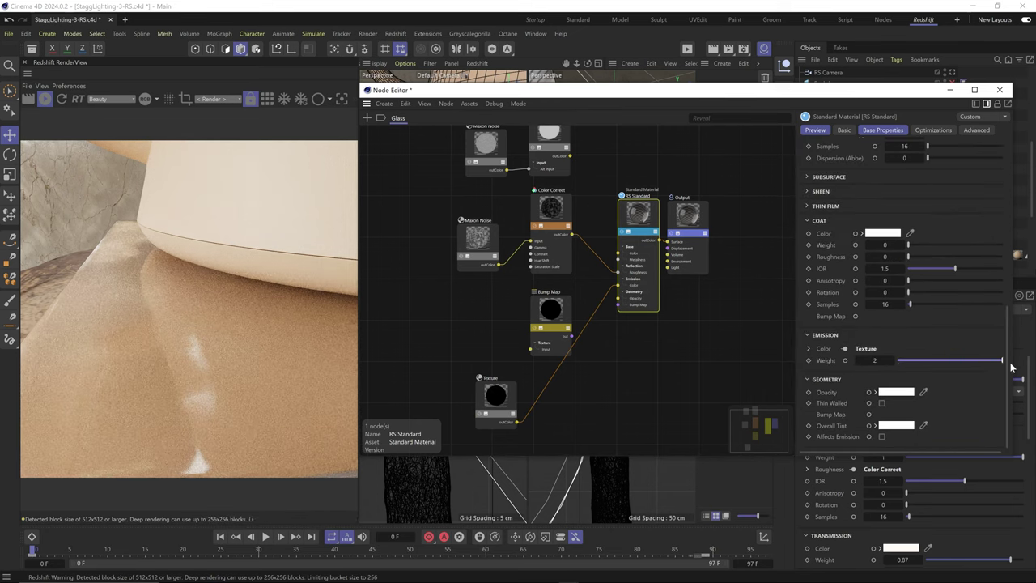
{"action": "left_click", "coordinate": [999, 89]}
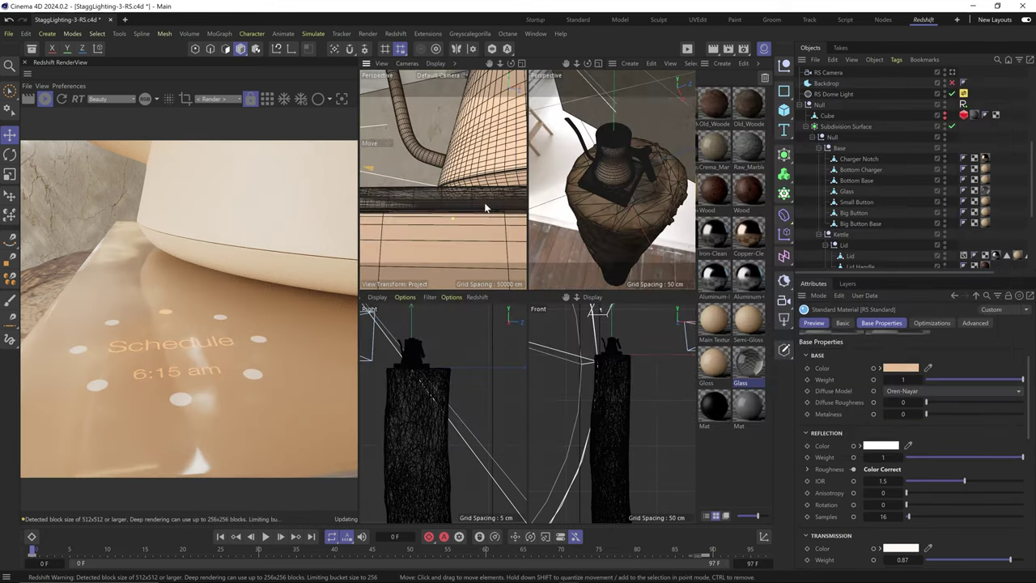
{"action": "scroll", "coordinate": [457, 212], "scroll_direction": "up", "scroll_amount": 10}
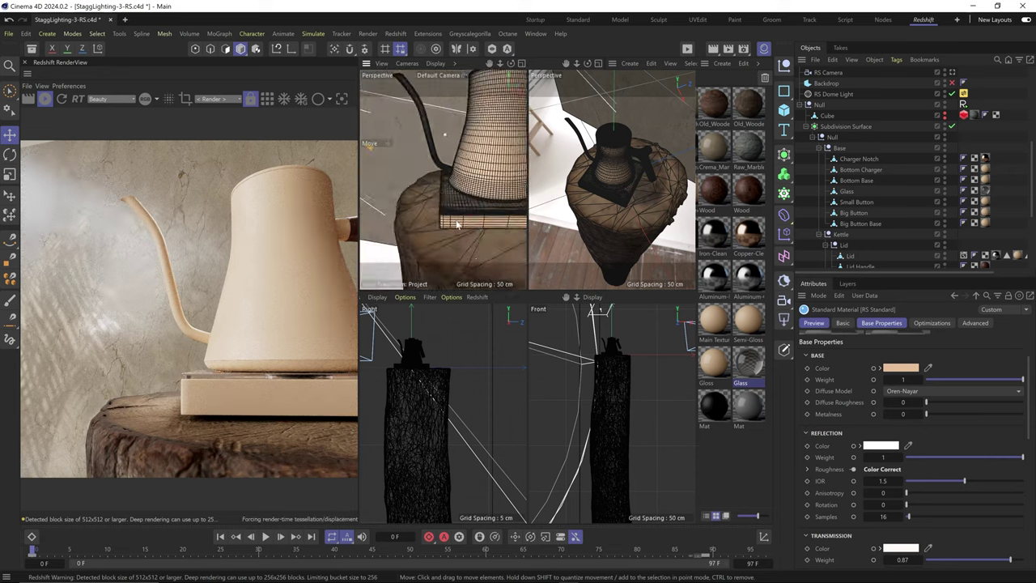
{"action": "scroll", "coordinate": [451, 206], "scroll_direction": "up", "scroll_amount": 3}
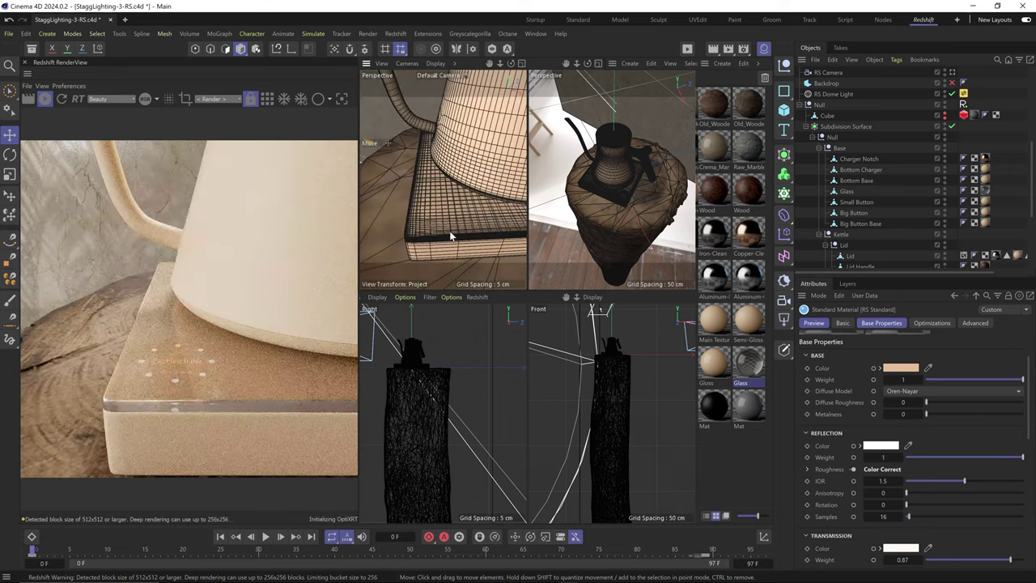
- Hide the kettle and darken Color 2 of the Maxon Noise node driving the Glass material's roughness
{"action": "left_click", "coordinate": [944, 235]}
{"action": "double_click", "coordinate": [749, 364]}
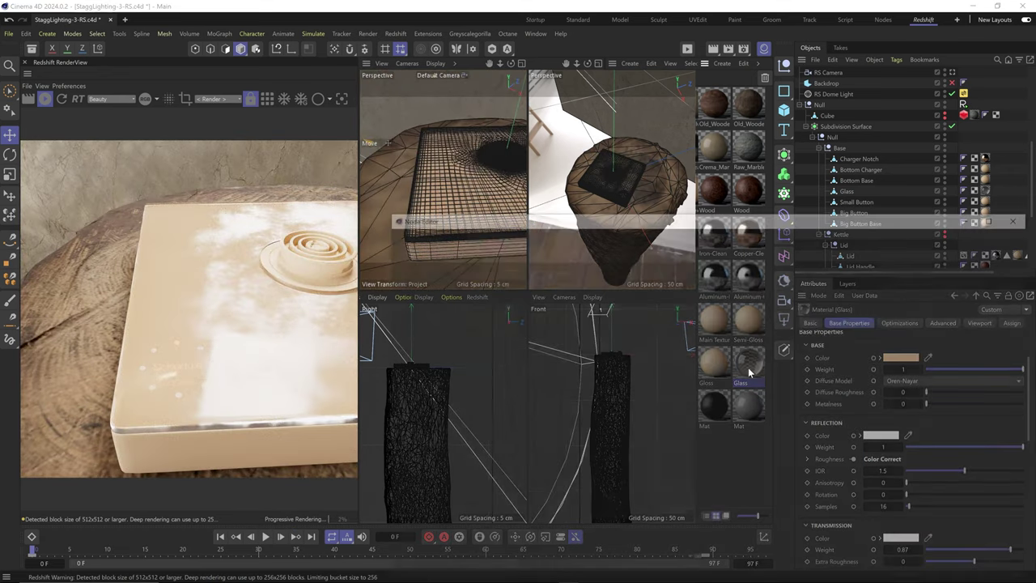
{"action": "left_click", "coordinate": [507, 370]}
{"action": "left_click", "coordinate": [903, 386]}
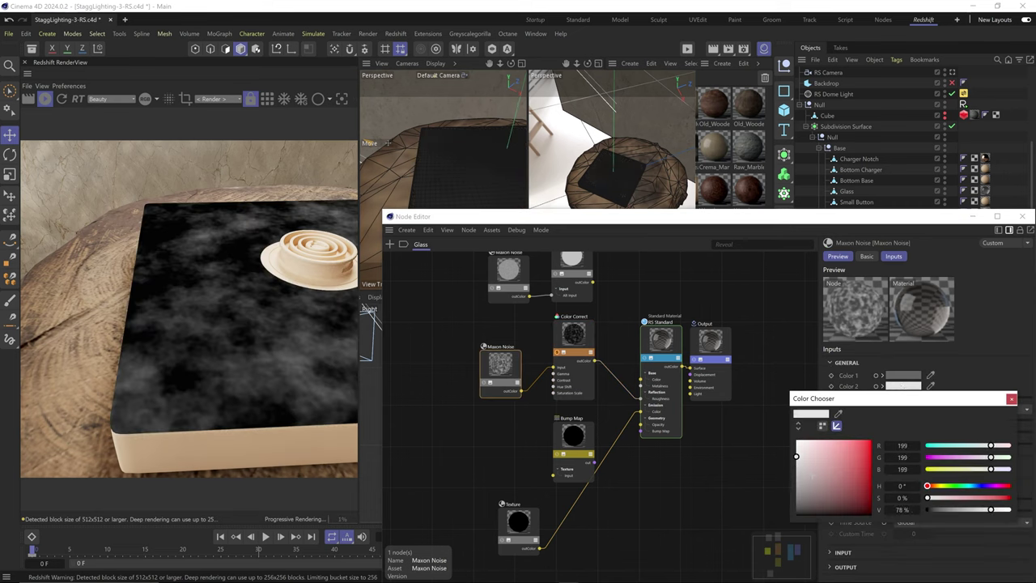
{"action": "left_click", "coordinate": [1011, 399]}
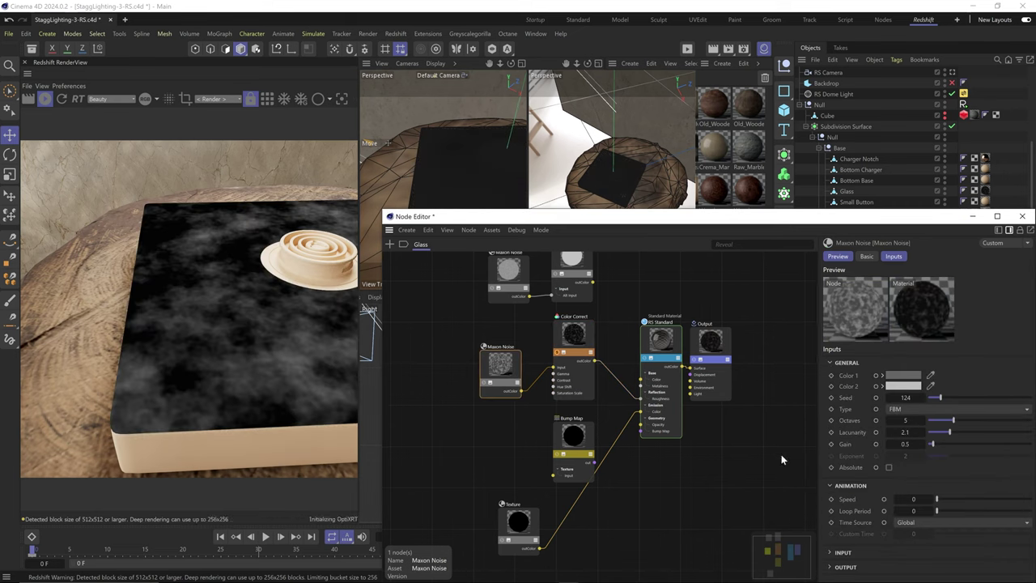
{"action": "left_click", "coordinate": [903, 386]}
{"action": "left_click", "coordinate": [750, 486]}
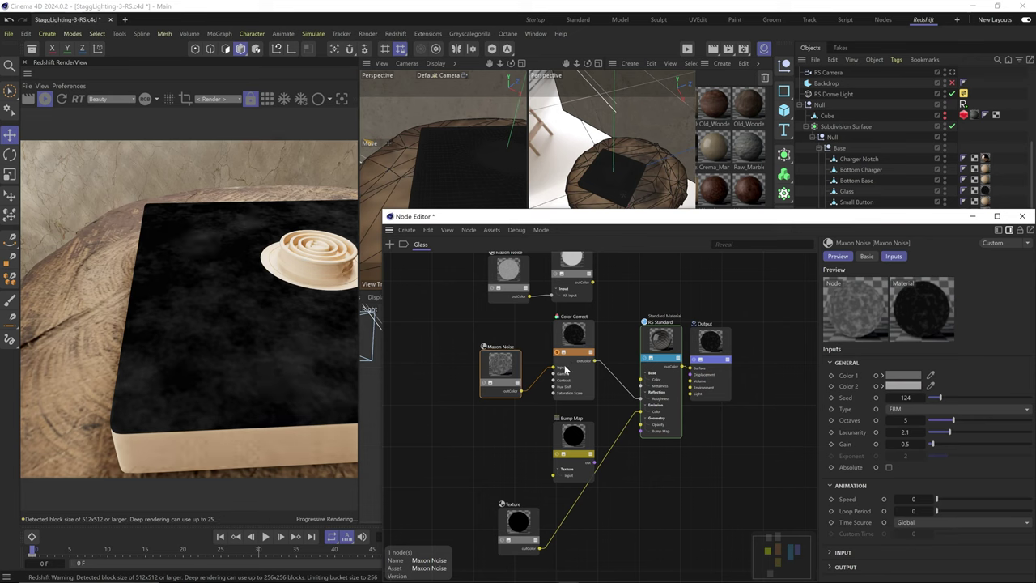